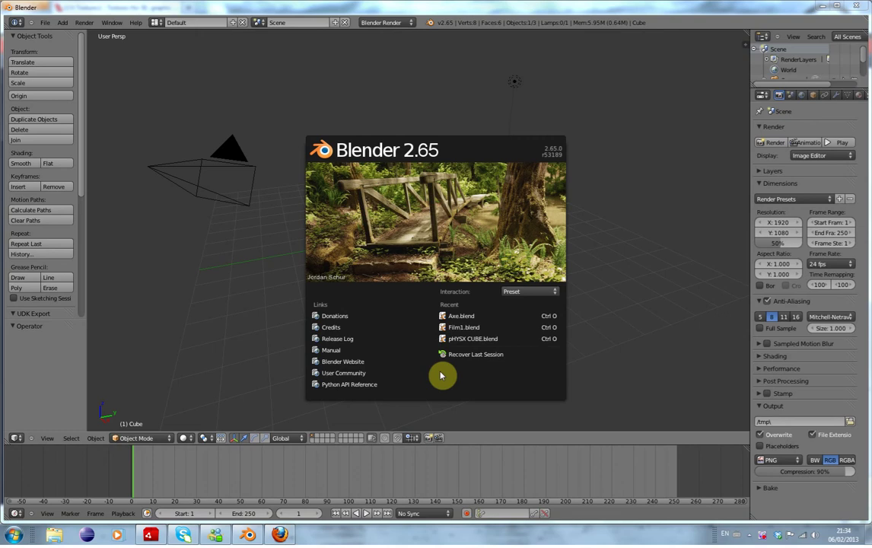
Open Axe.blend from the recent files and orbit to see the axe beside its reference photo.
click(471, 318)
middle_drag(450, 281, 498, 275)
click(312, 439)
Clear the selection and select two edge loops running along the axe handle.
scroll(502, 236, up, 5)
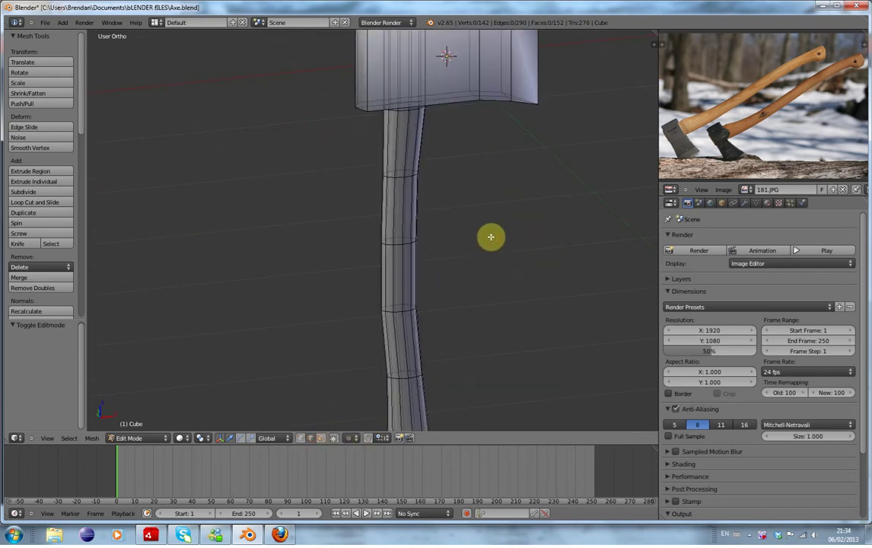
middle_drag(500, 232, 454, 278)
middle_drag(380, 403, 433, 315)
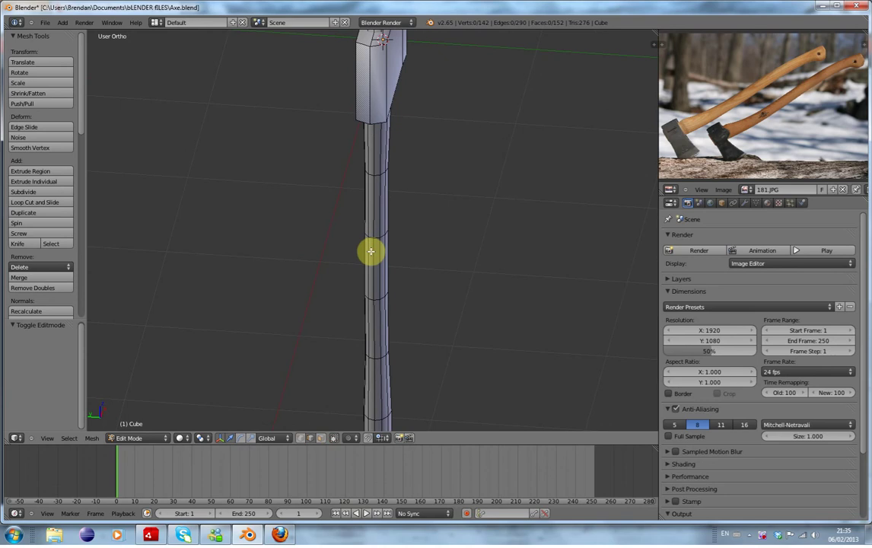
key(a)
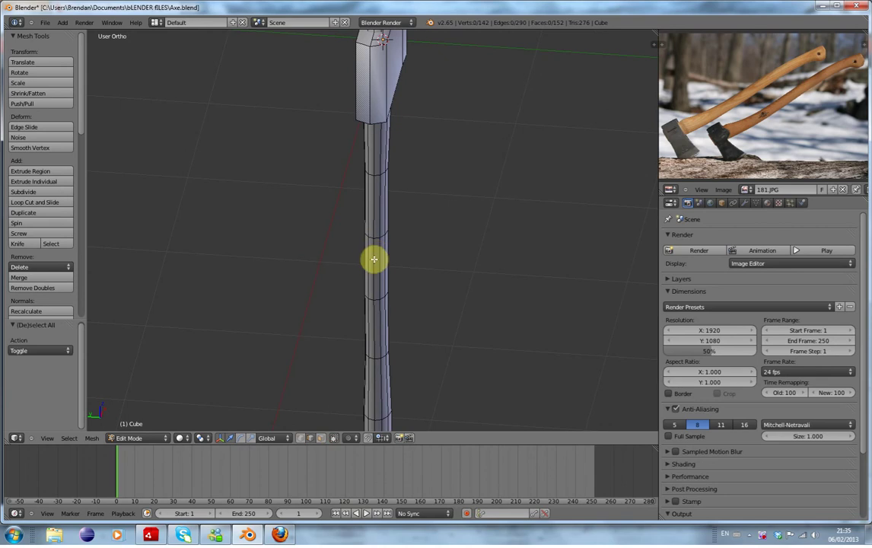
alt+right_click(374, 260)
middle_drag(373, 261, 263, 229)
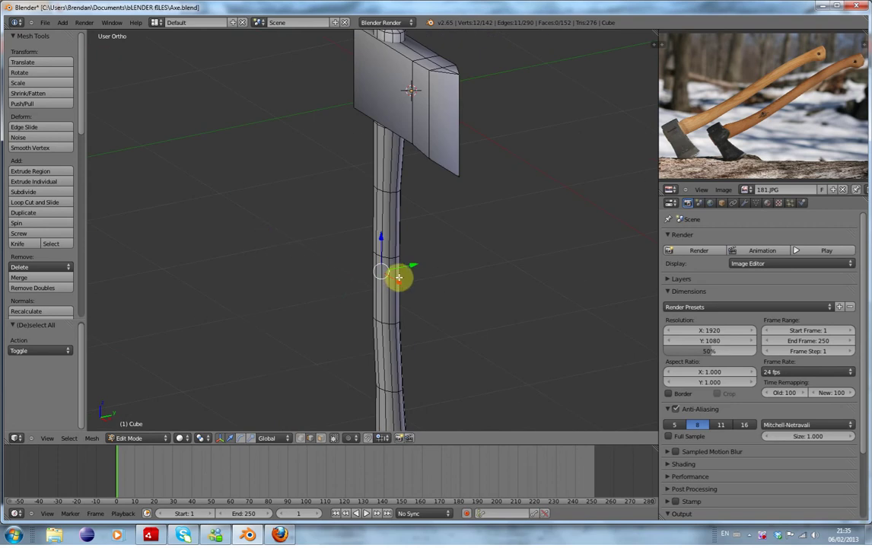
alt+shift+right_click(396, 275)
Add the edge loop around the cap on top of the axe head.
middle_drag(395, 294, 467, 370)
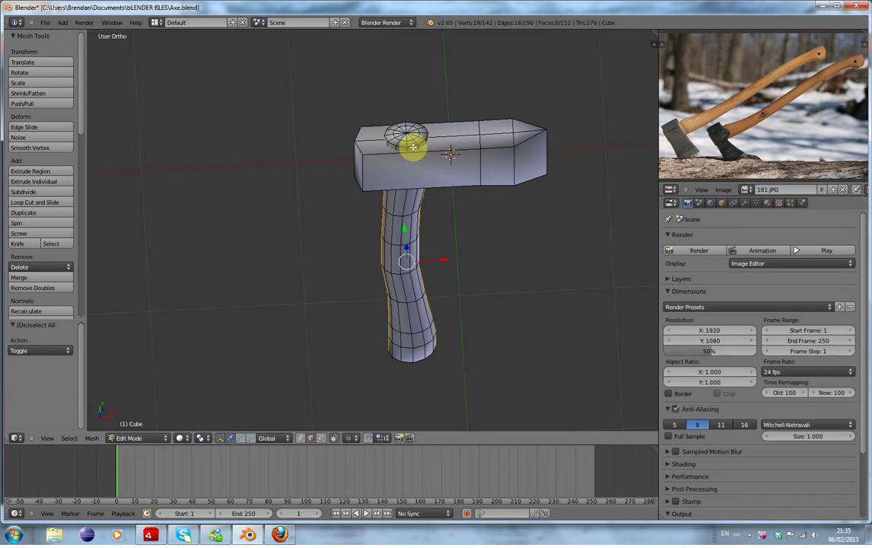
middle_drag(431, 360, 425, 308)
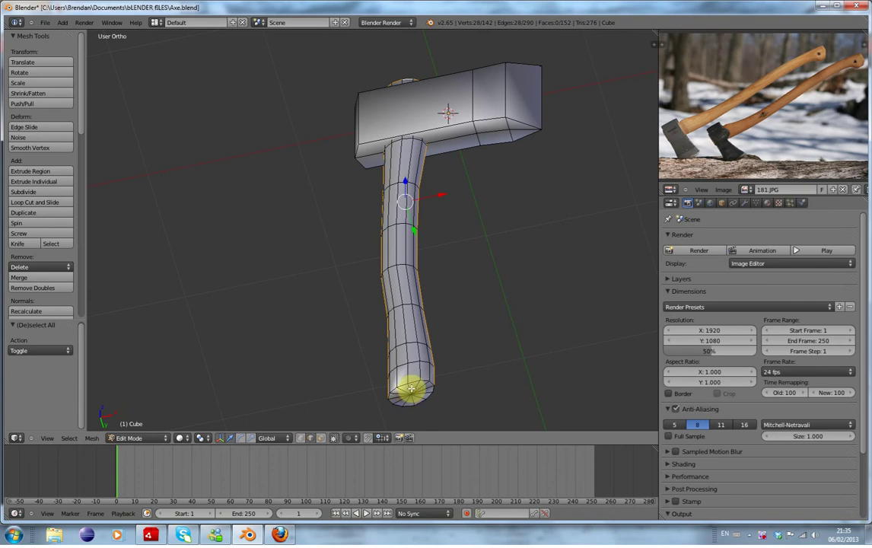
middle_drag(409, 299, 475, 174)
alt+shift+right_click(468, 129)
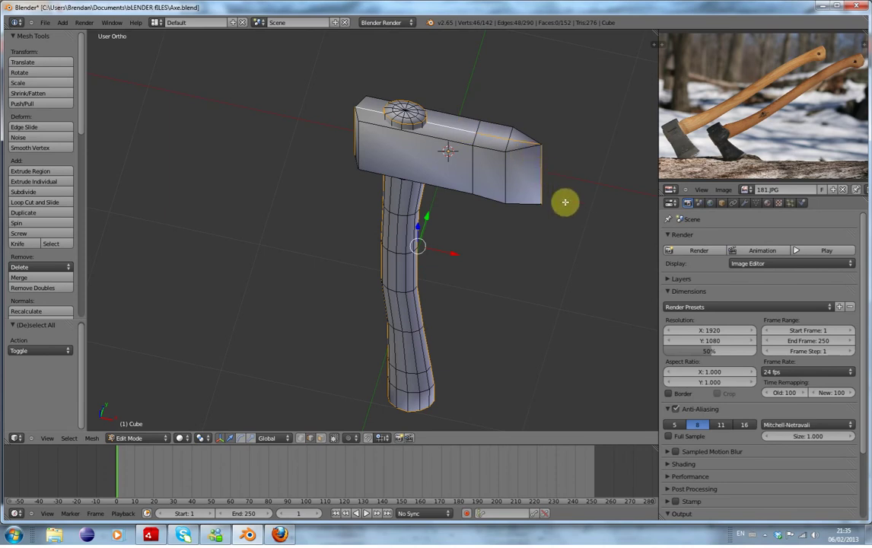
Refine the head's edge selection with circle select in wireframe, then apply level-3 subdivision.
key(z)
key(c)
middle_drag(542, 144, 536, 204)
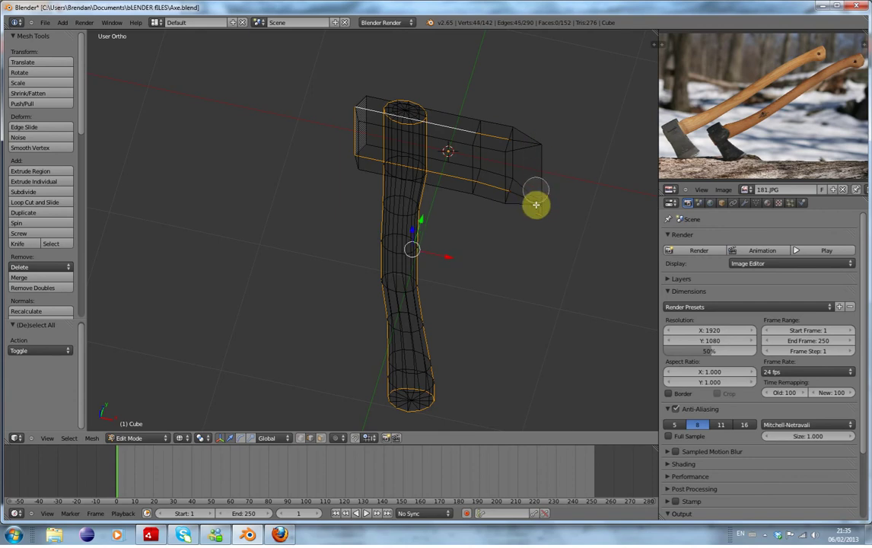
click(505, 173)
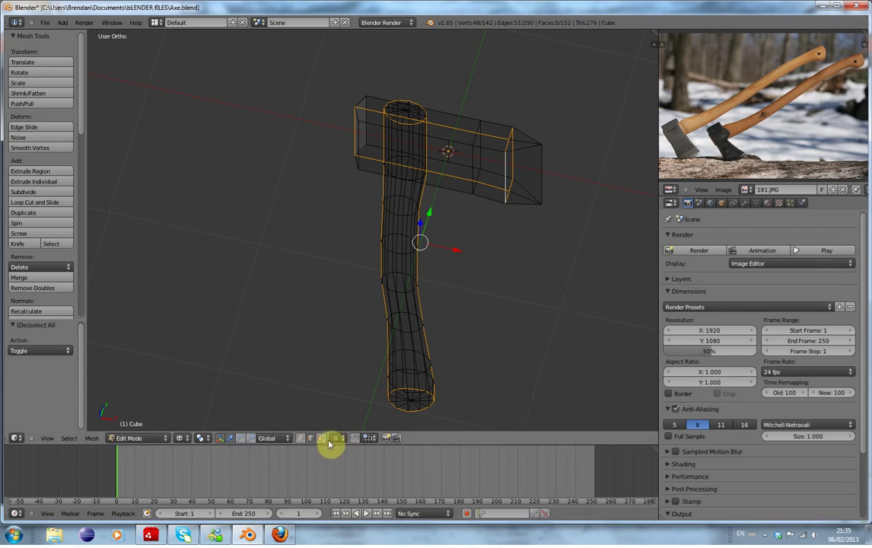
key(z)
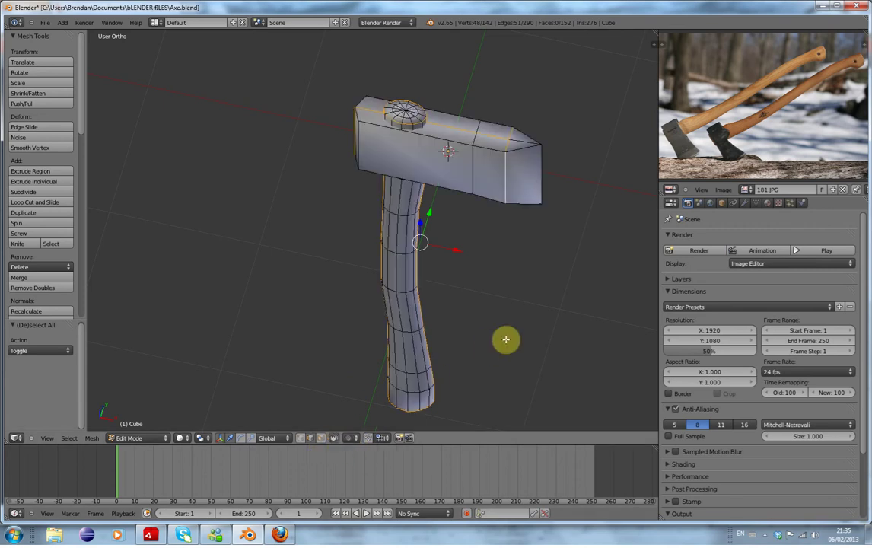
mouse_move(469, 262)
middle_down()
mouse_move(307, 228)
mouse_move(380, 244)
mouse_move(463, 245)
middle_up()
key(ctrl+3)
key(ctrl+e)
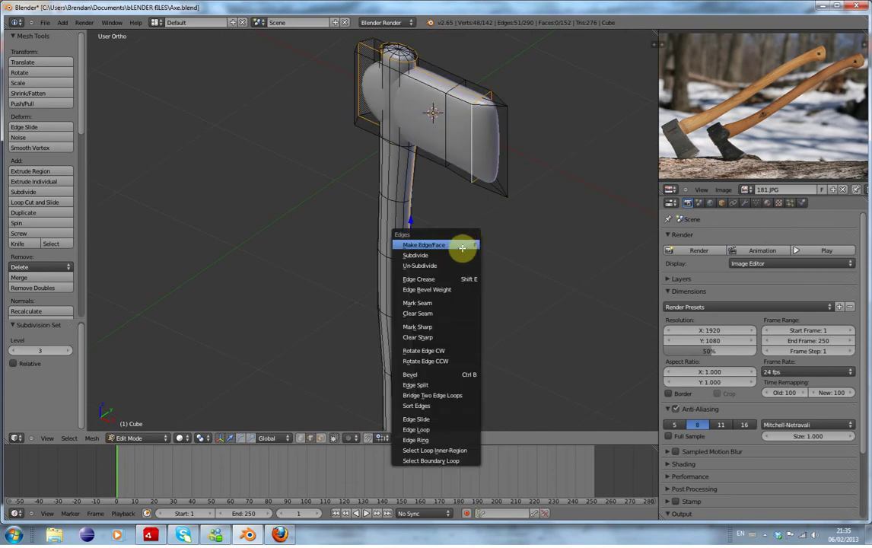
Mark the selected handle and head edge loops as UV seams via the Edges menu.
click(443, 303)
click(159, 23)
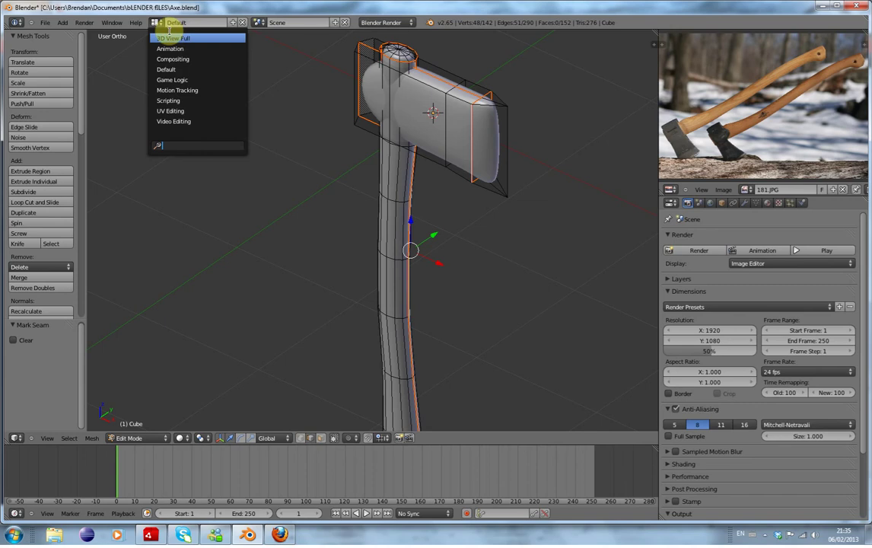
click(476, 251)
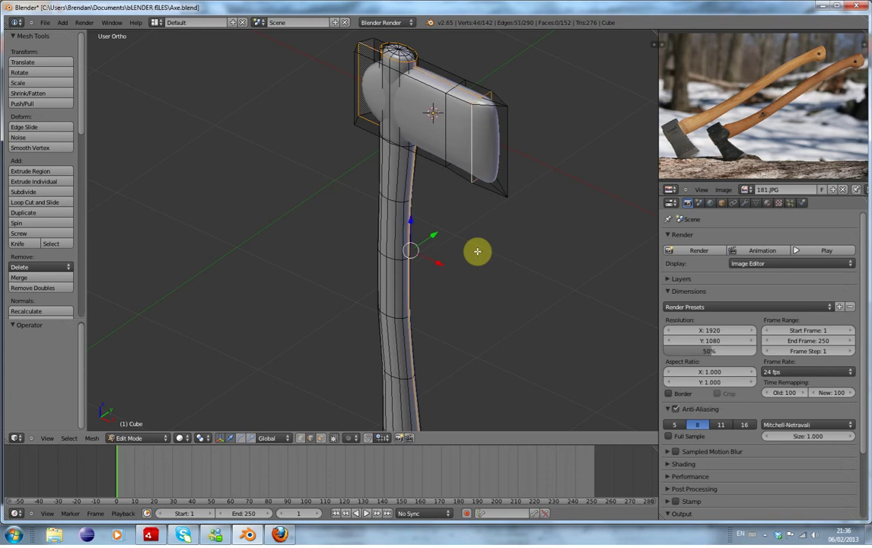
Delete the Subsurf modifier in the Modifiers tab and return to a front view.
click(748, 204)
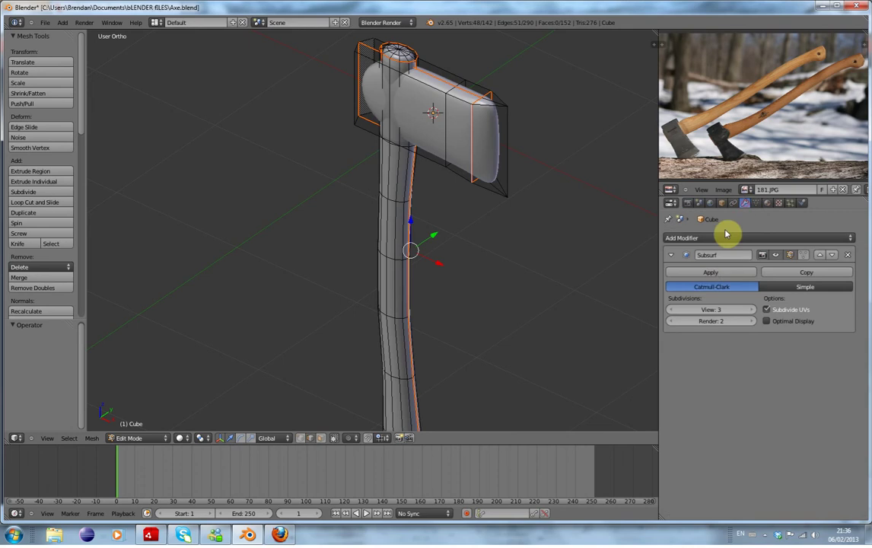
click(850, 256)
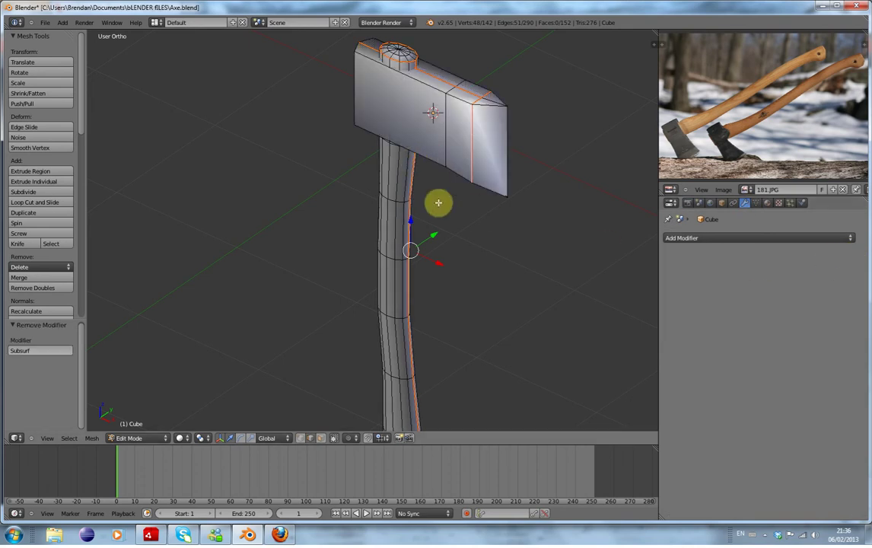
middle_drag(426, 260, 466, 263)
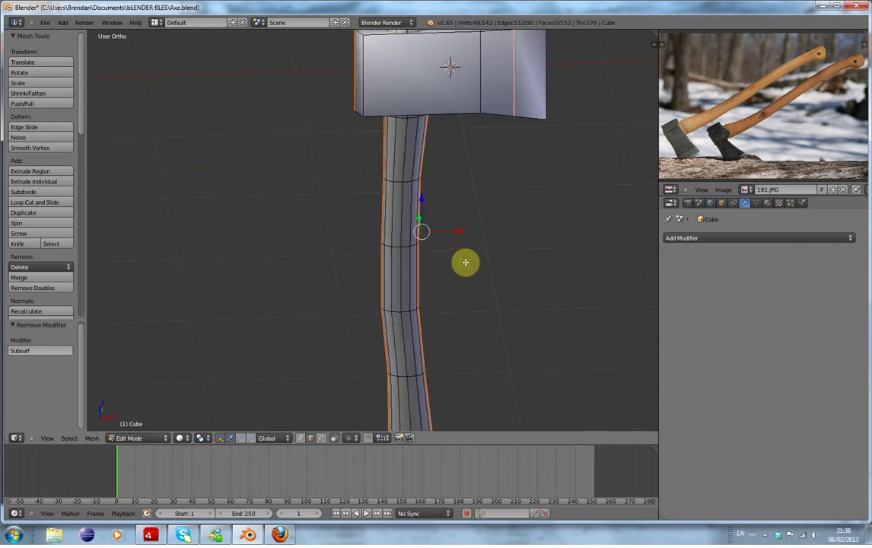
key(KP_1)
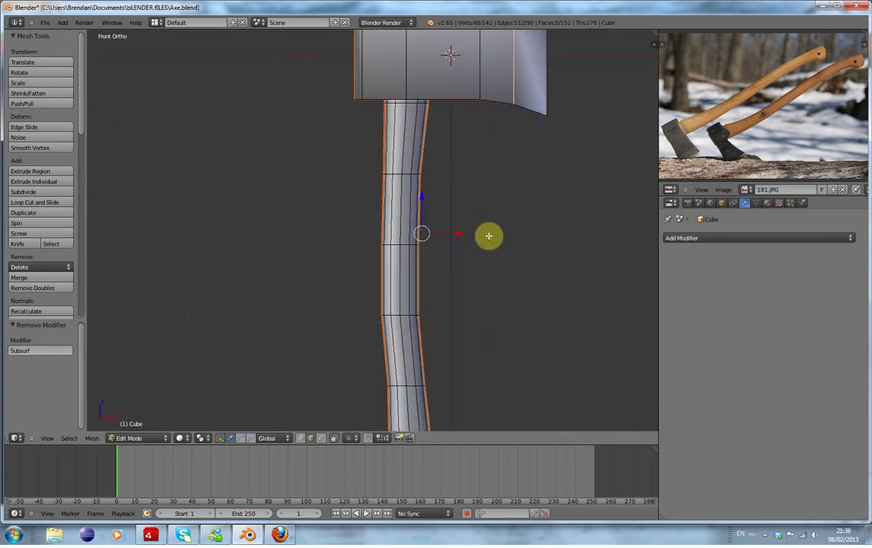
scroll(464, 343, down, 3)
middle_drag(460, 326, 432, 337)
click(156, 22)
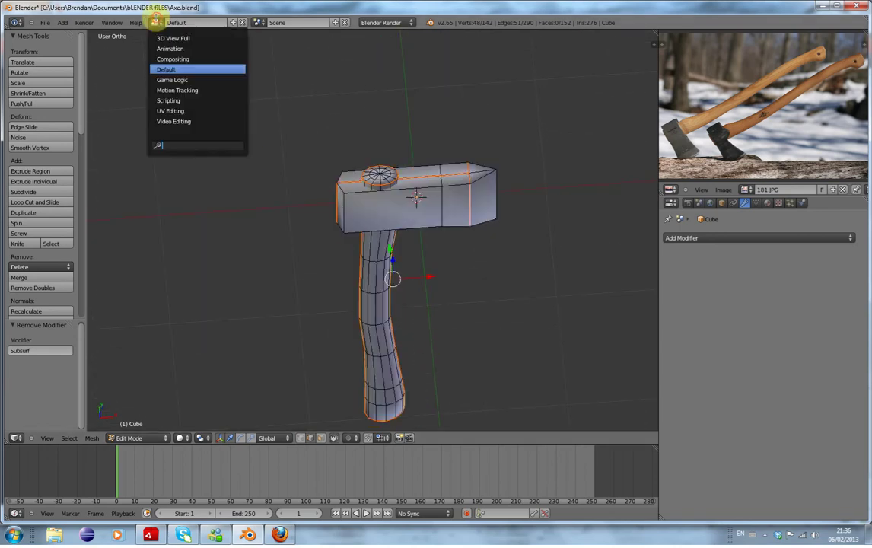
Switch to the UV Editing layout and unwrap the entire axe mesh.
click(170, 110)
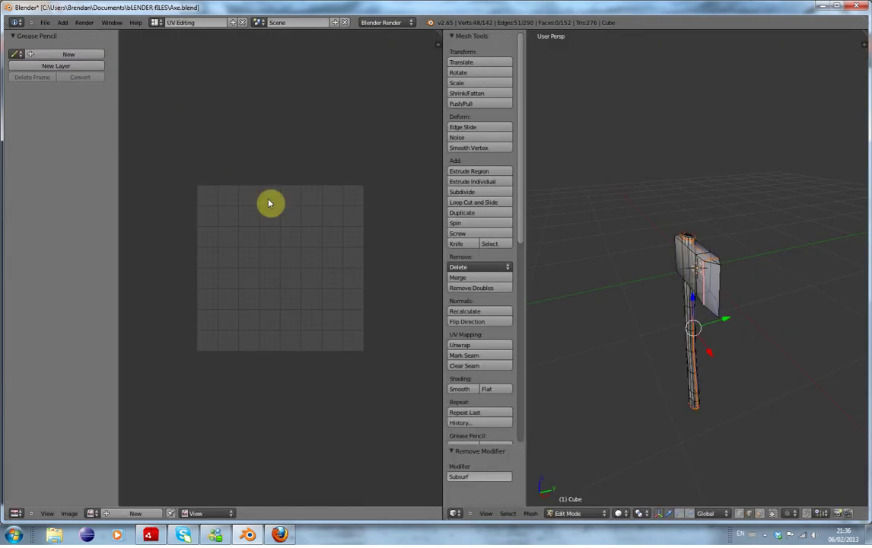
key(a)
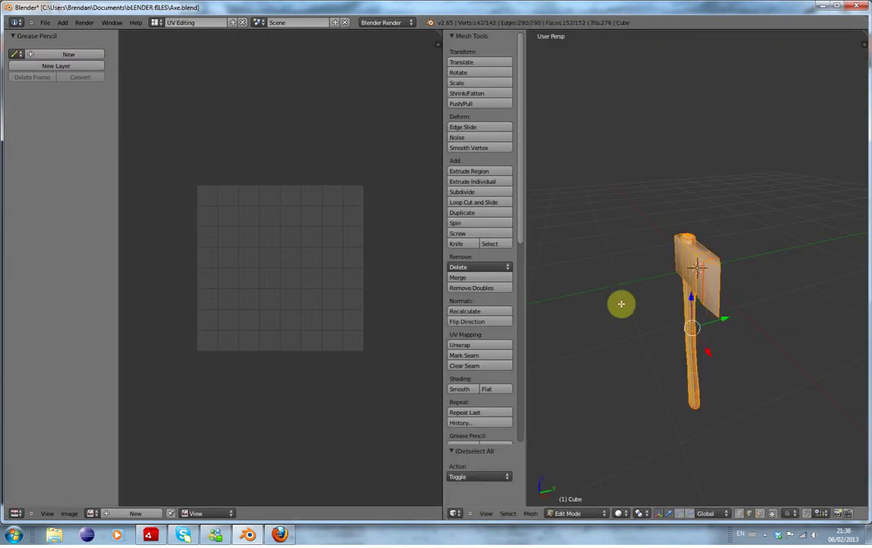
key(u)
click(577, 291)
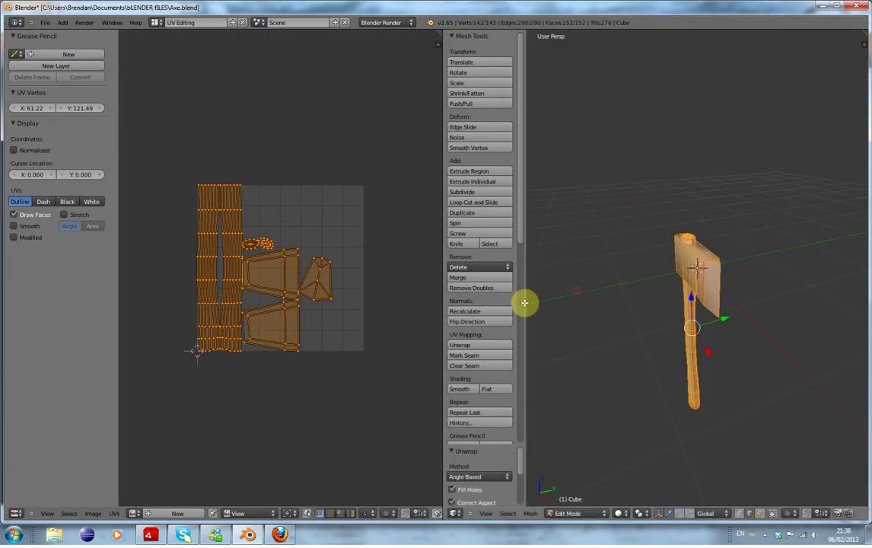
scroll(318, 290, up, 3)
scroll(317, 290, down, 1)
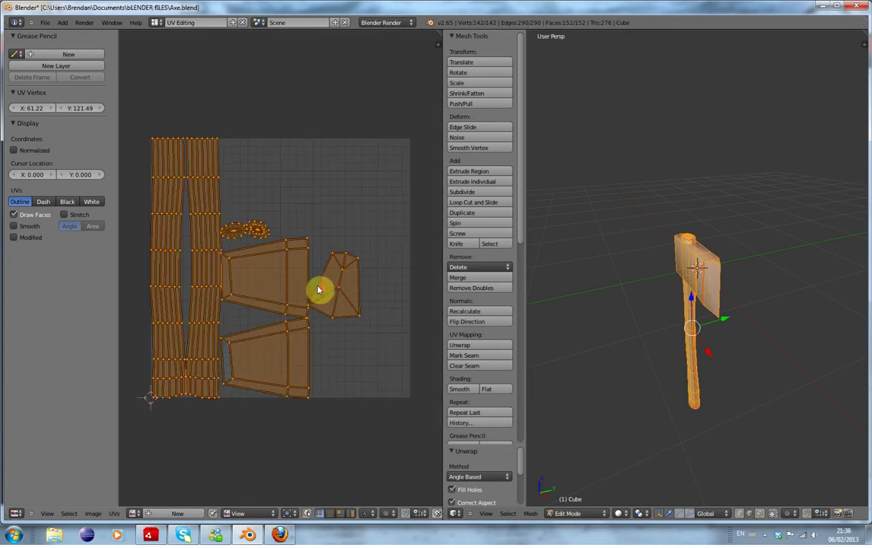
Hide and reveal individual UV islands to inspect them, then reselect the whole mesh.
right_click(284, 304)
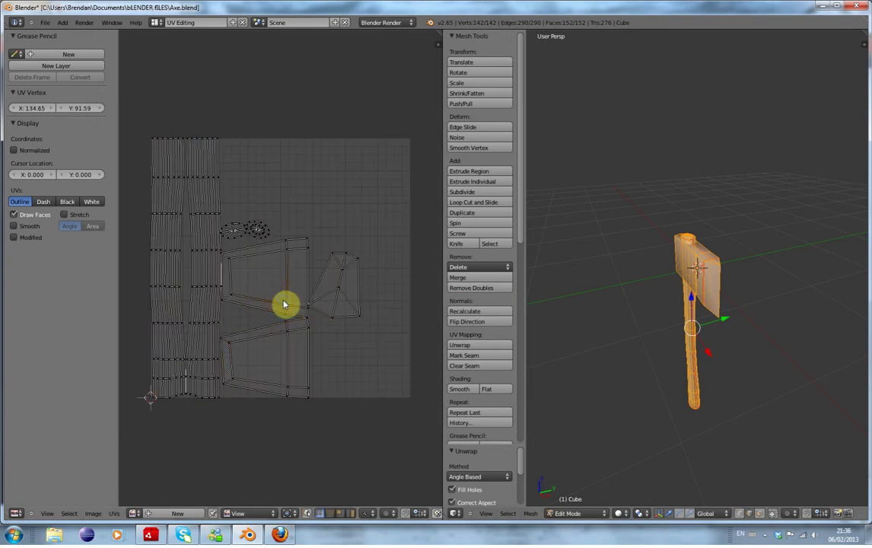
key(h)
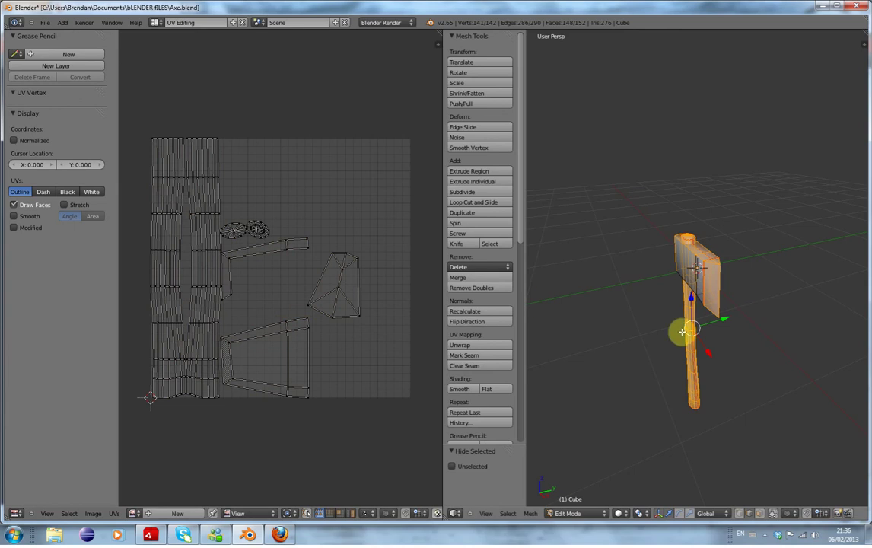
key(a)
key(alt+h)
key(a)
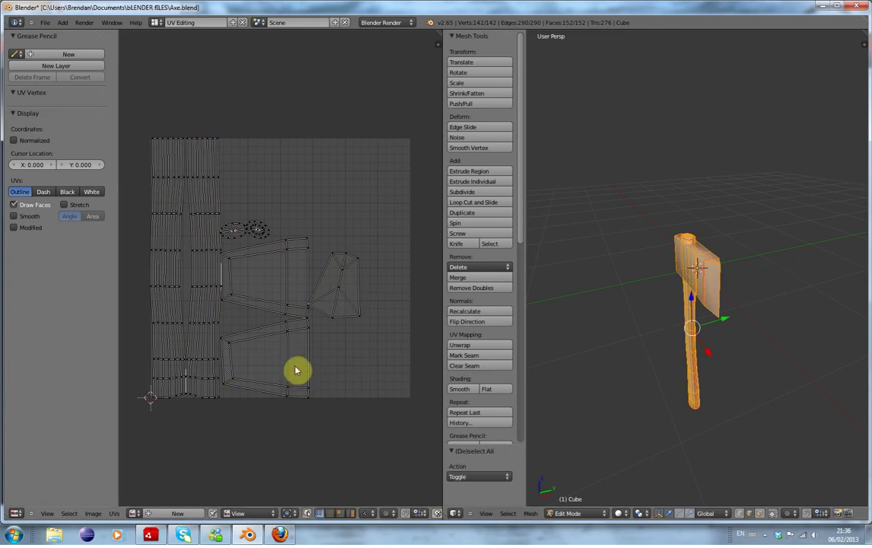
right_click(288, 381)
key(h)
middle_drag(734, 284, 633, 266)
middle_drag(551, 255, 609, 282)
middle_drag(685, 300, 684, 265)
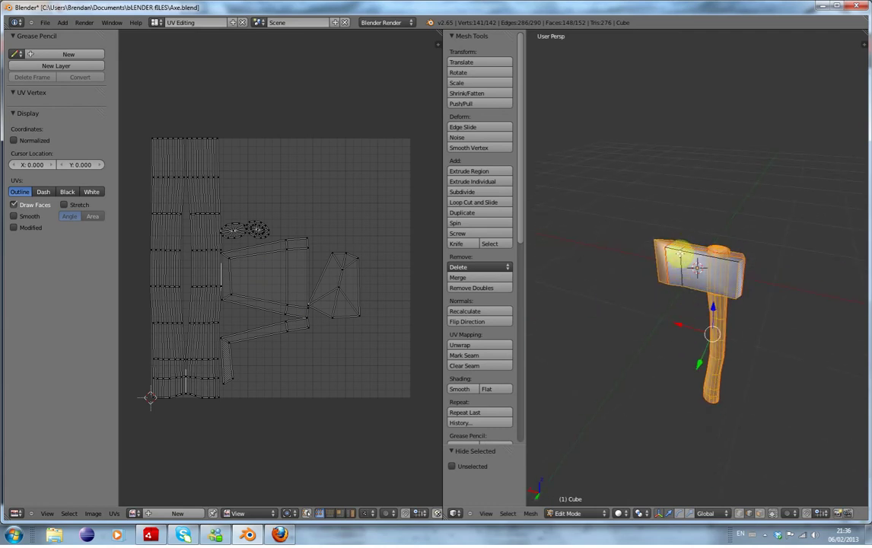
key(a)
key(a)
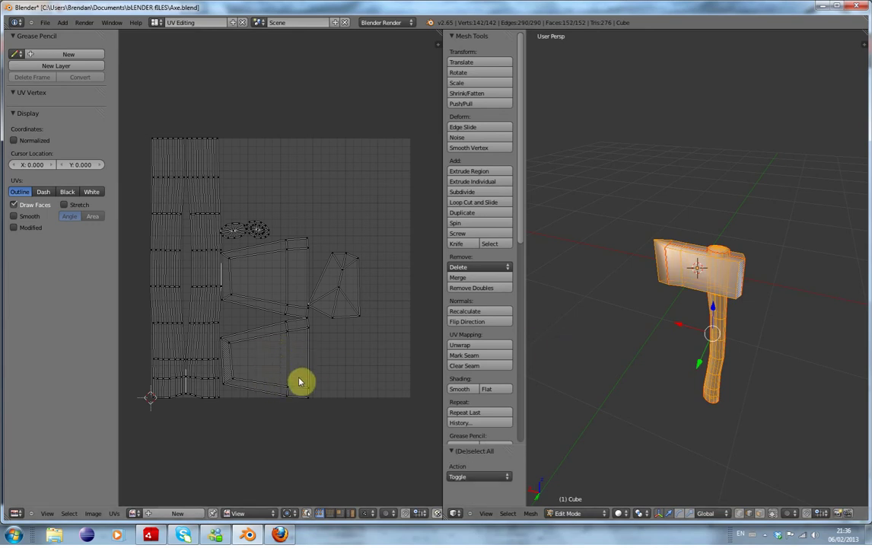
Rotate the first blade island 180° and move both blade islands to the top row.
key(l)
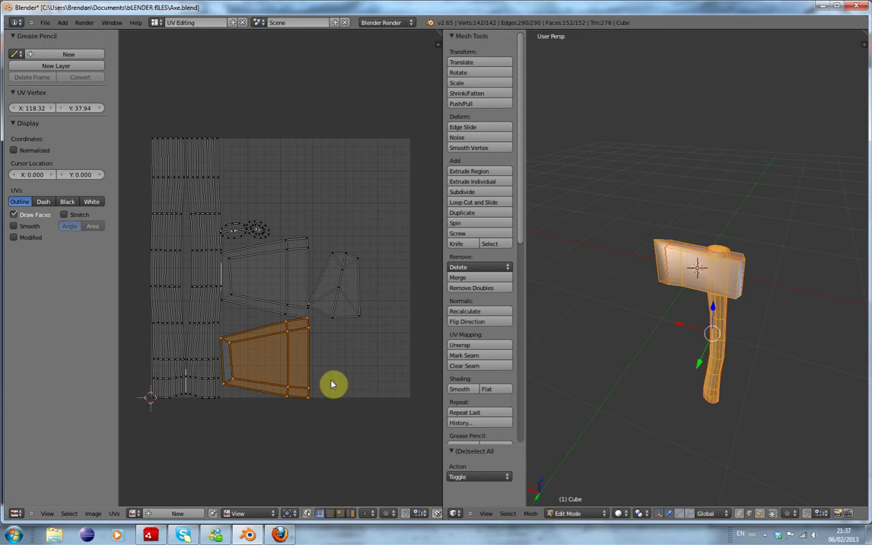
key(r)
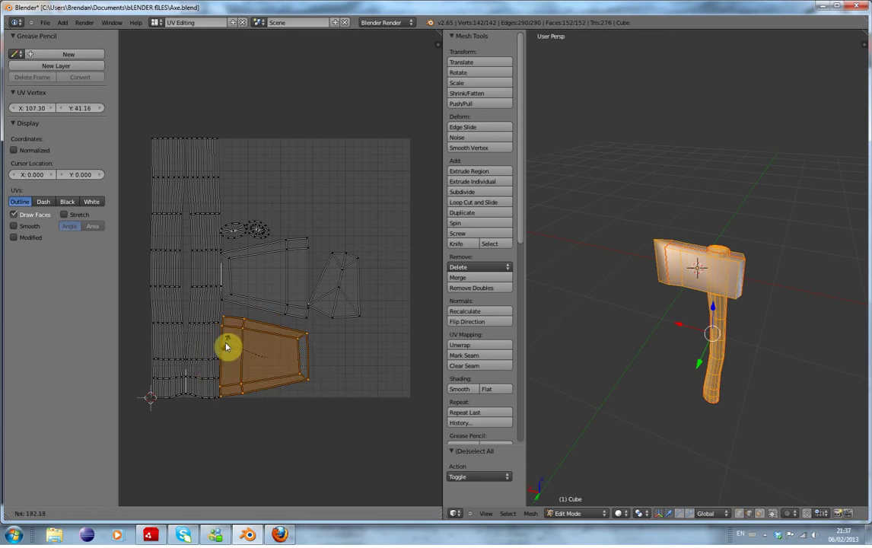
click(226, 346)
key(g)
click(236, 189)
key(r)
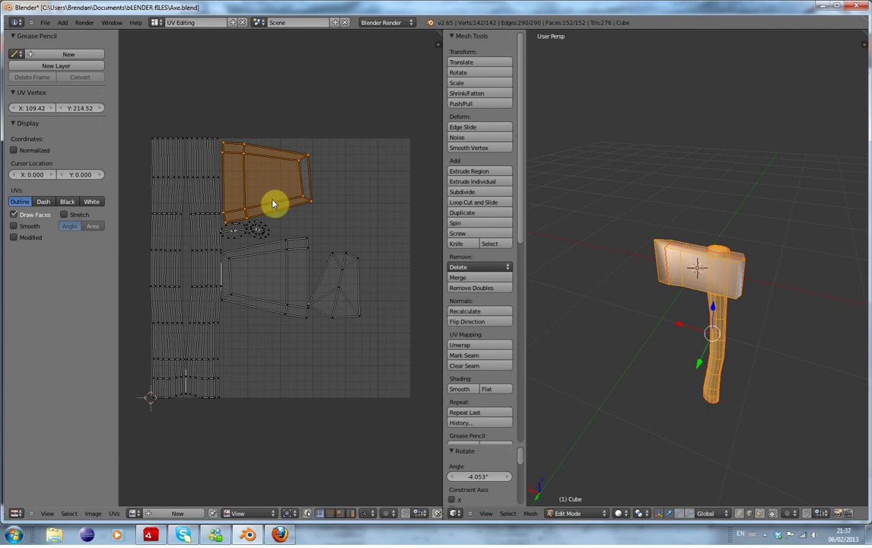
right_click(272, 203)
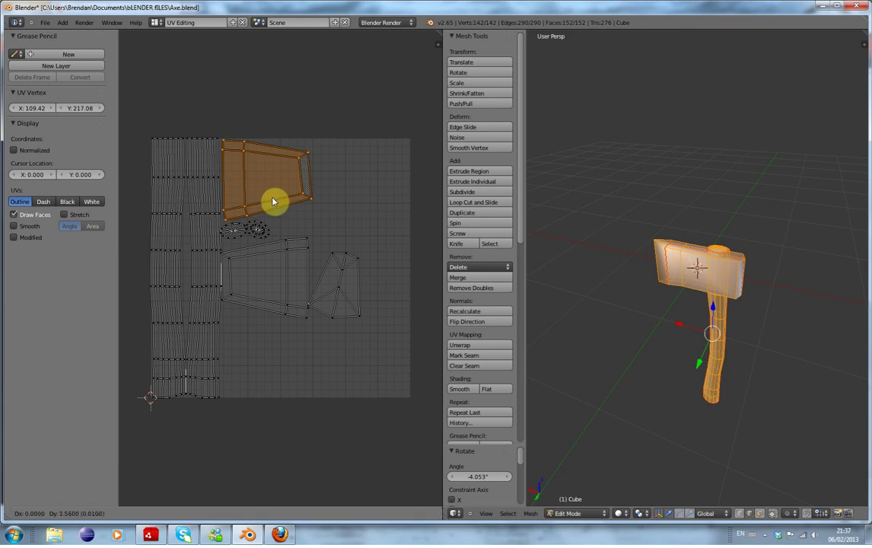
right_click(293, 283)
key(g)
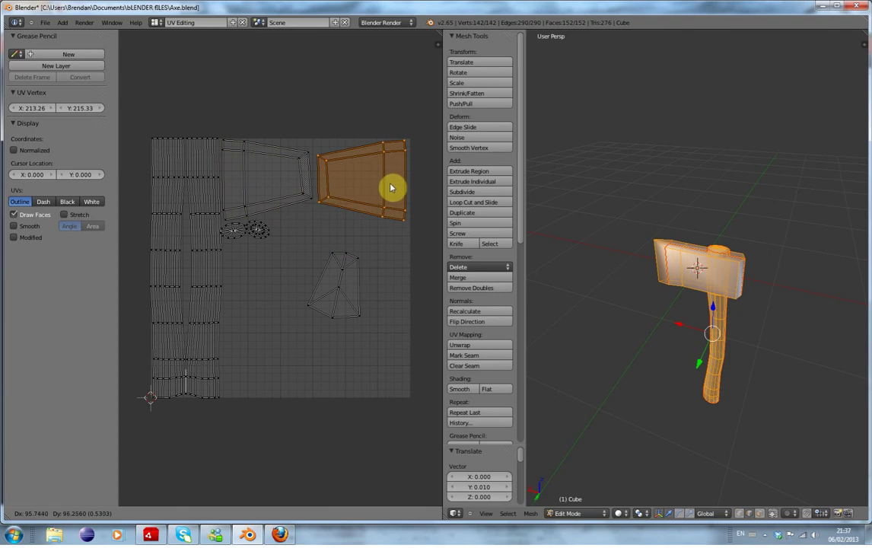
click(392, 187)
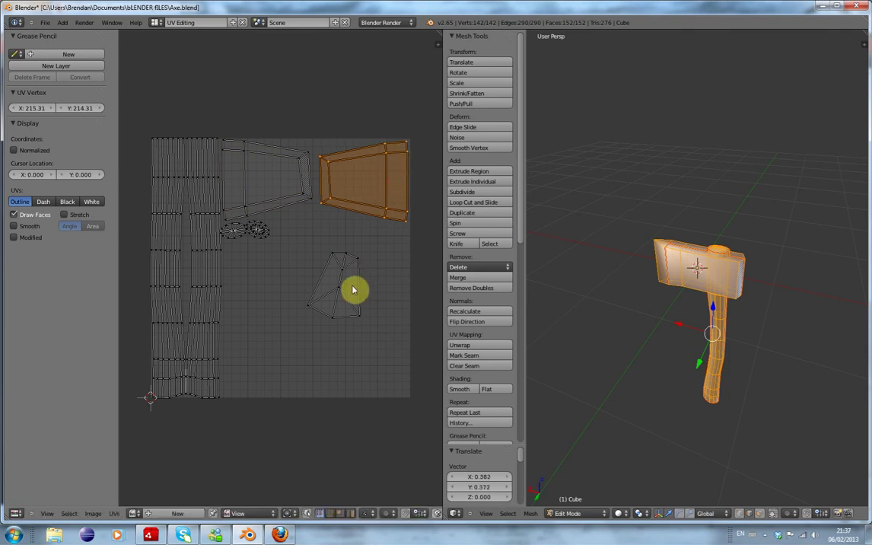
Select both the left and right handle strip islands together.
right_click(353, 290)
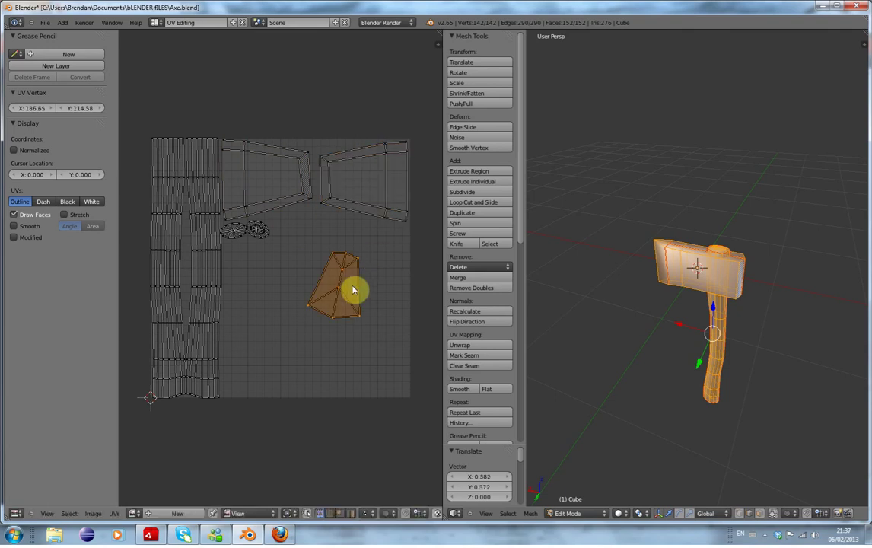
right_click(207, 307)
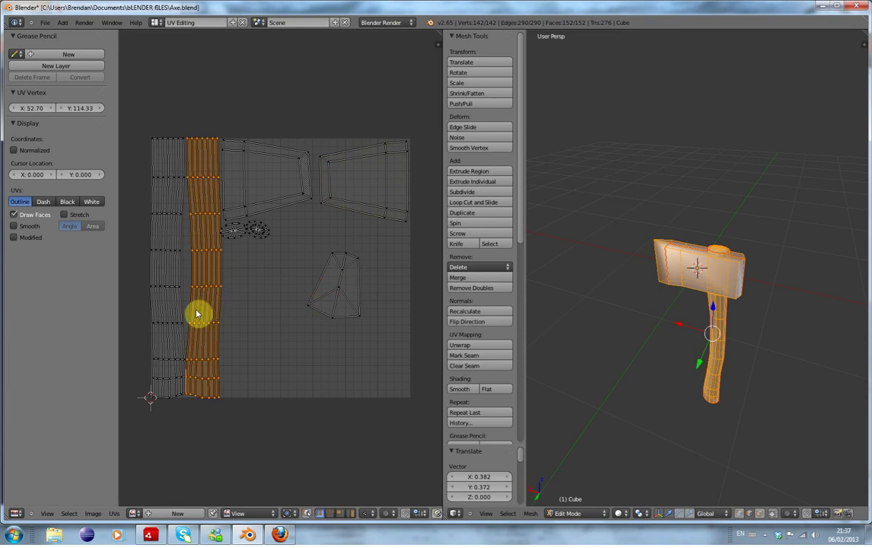
key(a)
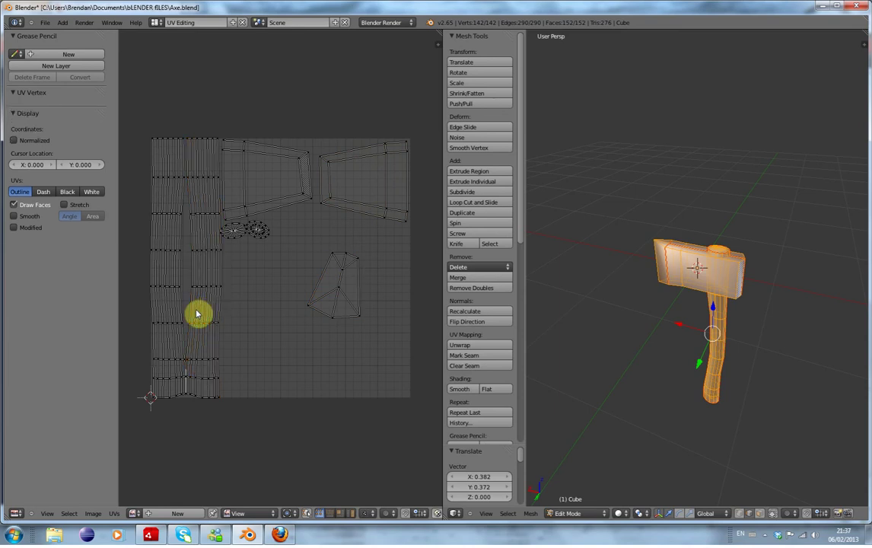
right_click(197, 314)
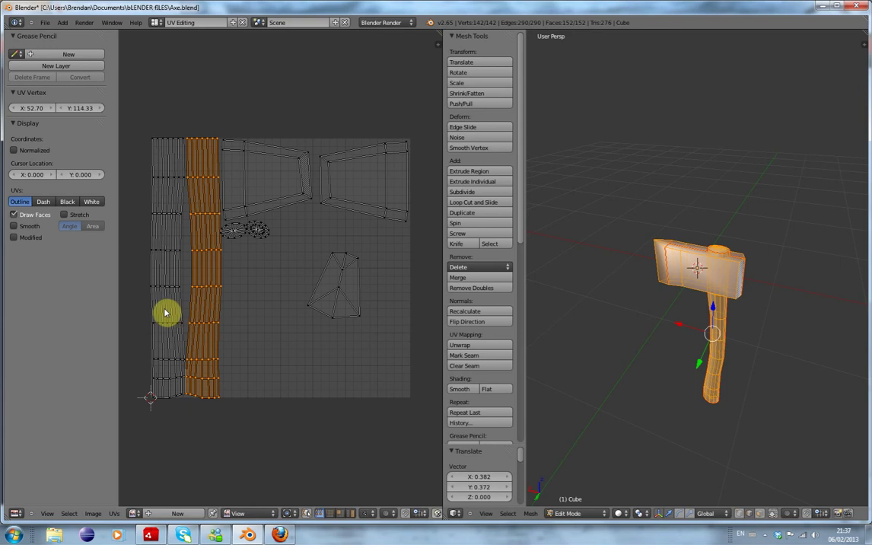
shift+right_click(166, 312)
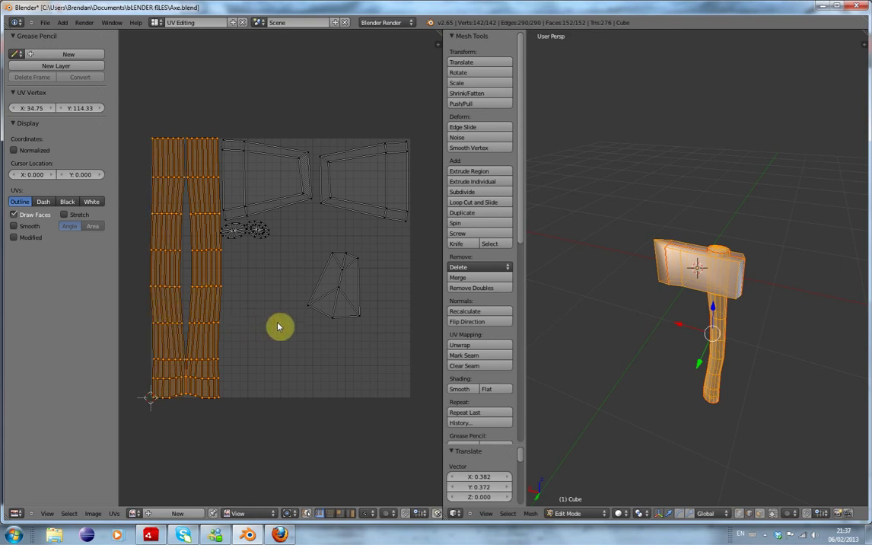
Rotate the handle strips 90°, move them to the grid bottom and shrink them slightly.
text(r90)
key(Return)
key(g)
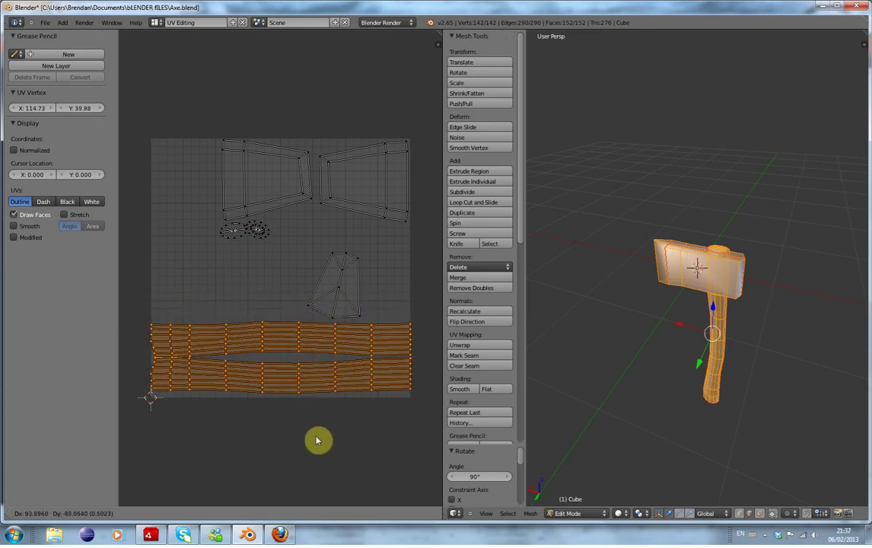
click(319, 440)
key(s)
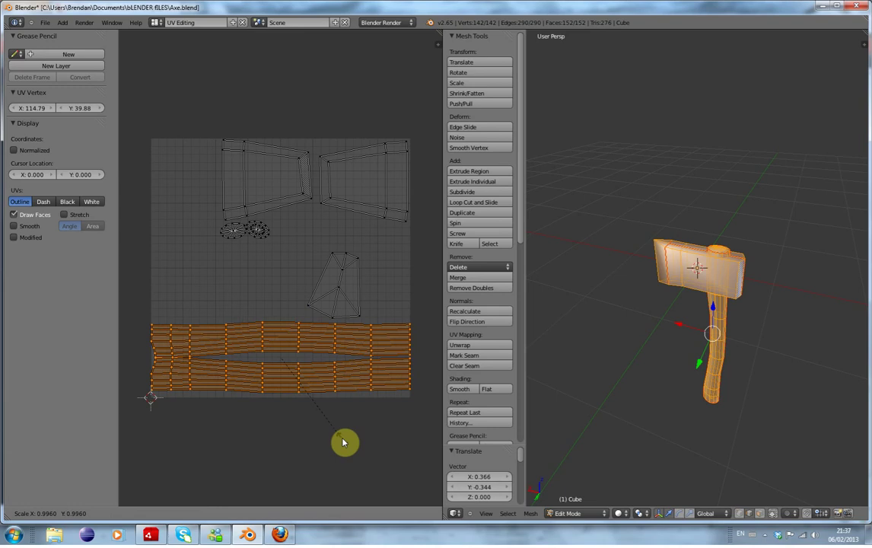
click(341, 438)
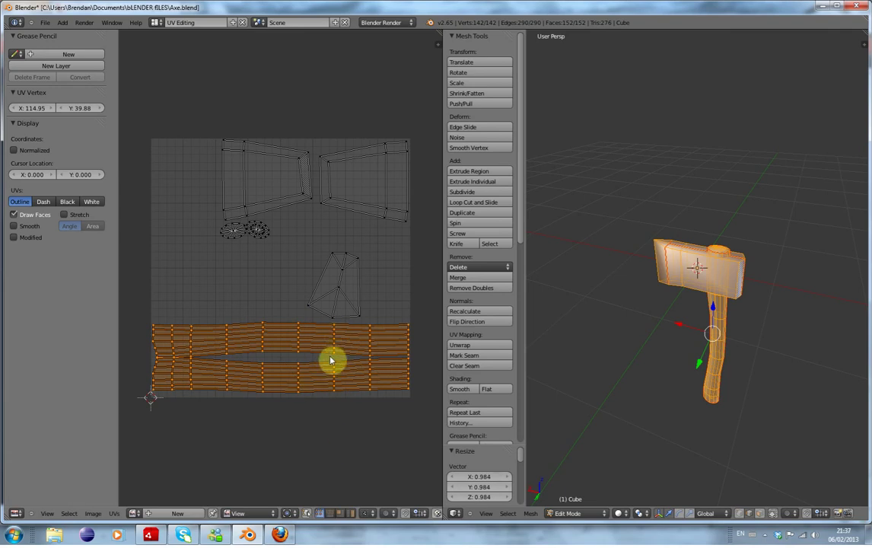
right_click(325, 385)
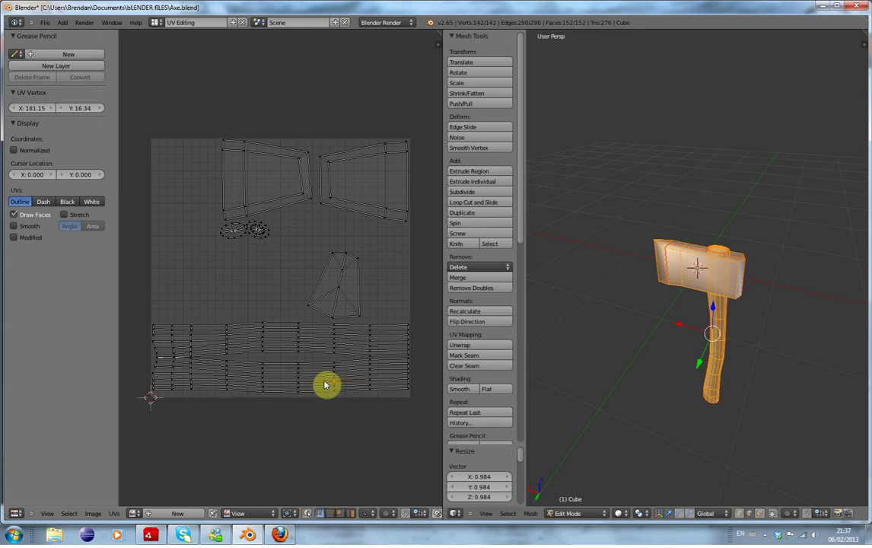
key(l)
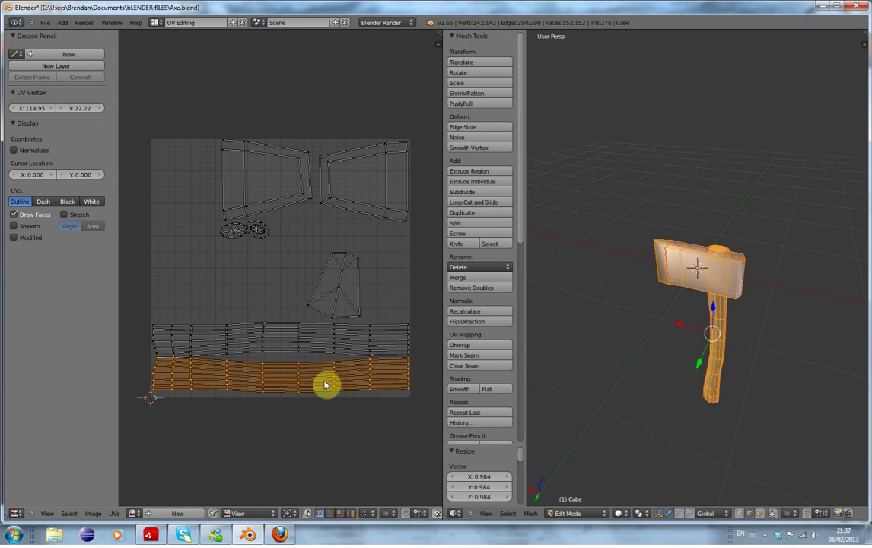
key(g)
key(y)
key(Escape)
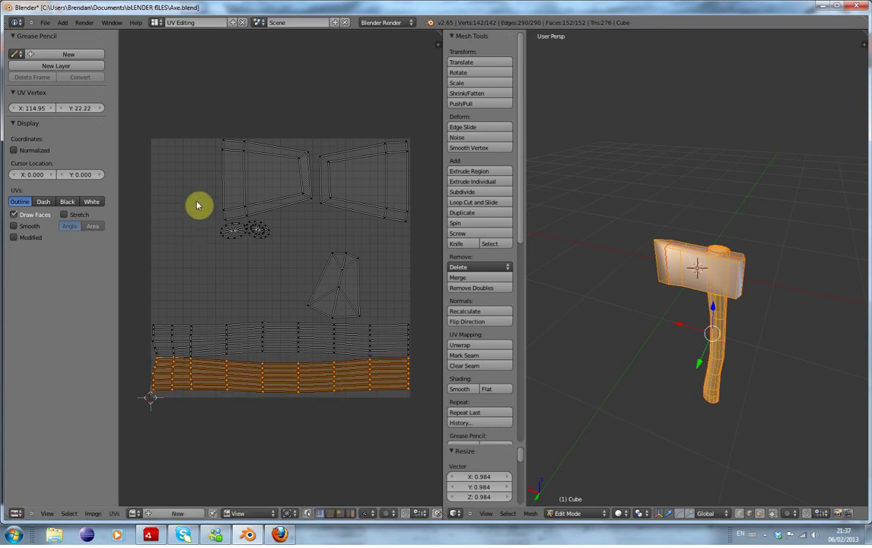
Move the small circular island to the upper left and nudge the lower strip down.
right_click(235, 237)
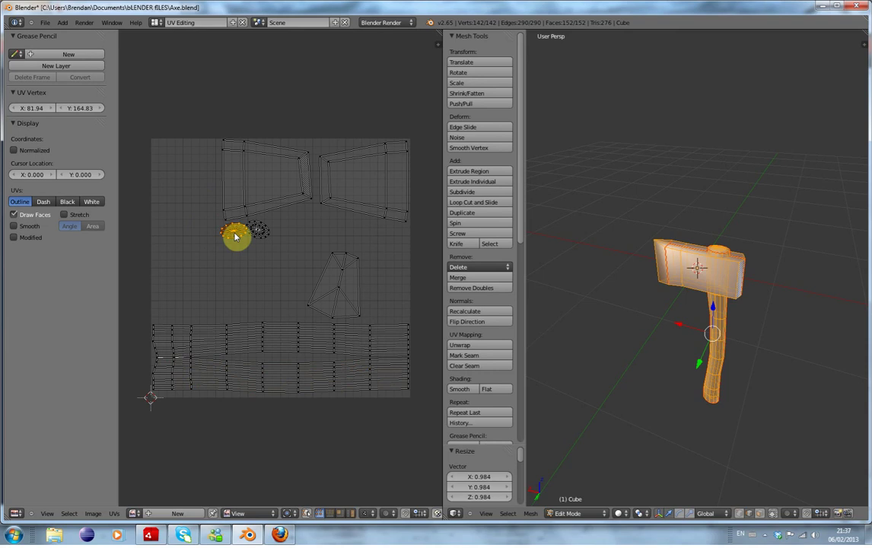
key(g)
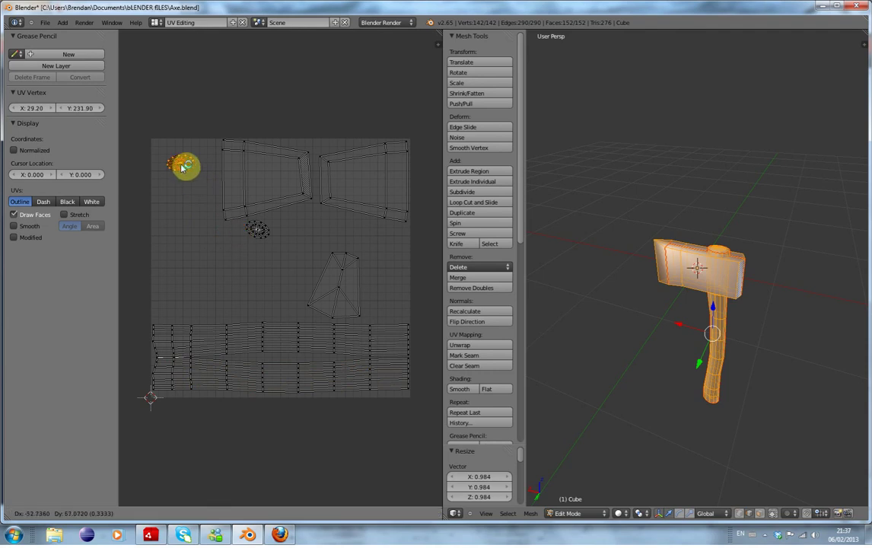
click(186, 164)
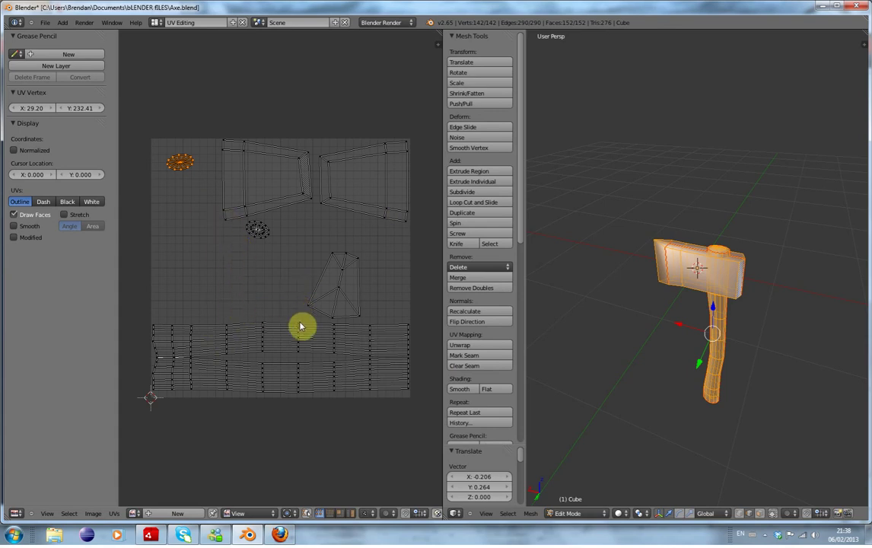
key(l)
key(g)
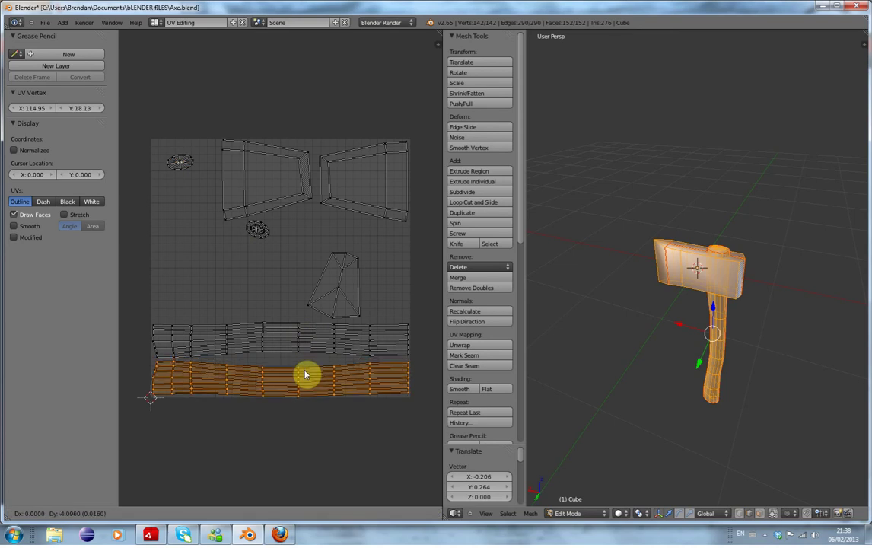
key(y)
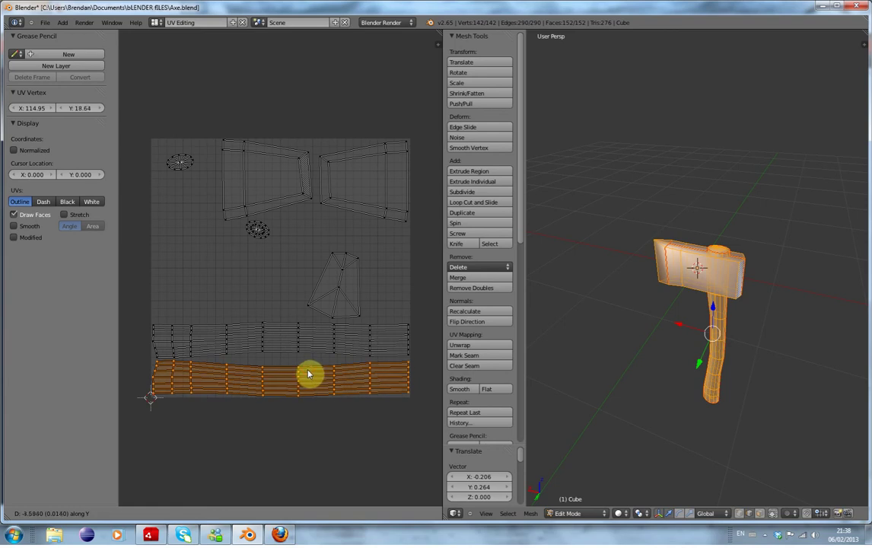
click(310, 372)
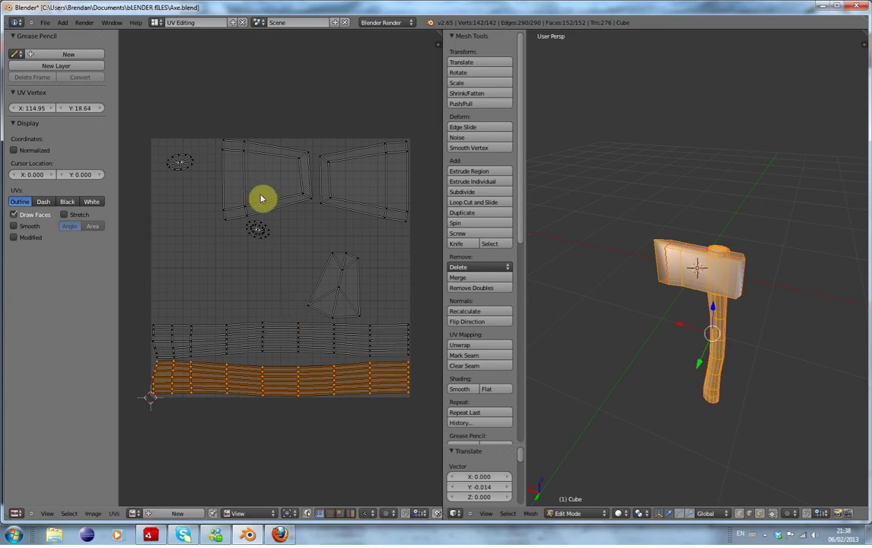
Place the second disc beside the first, rotating and enlarging it.
key(l)
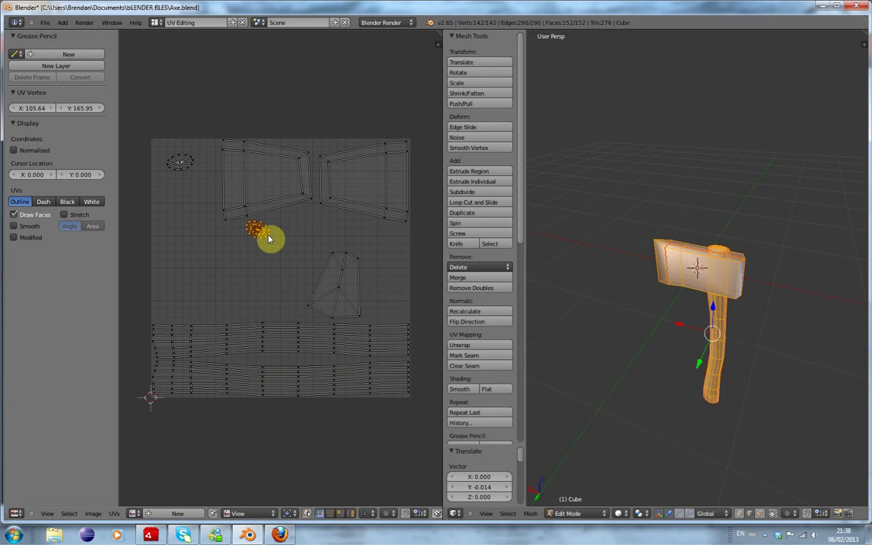
key(g)
click(197, 208)
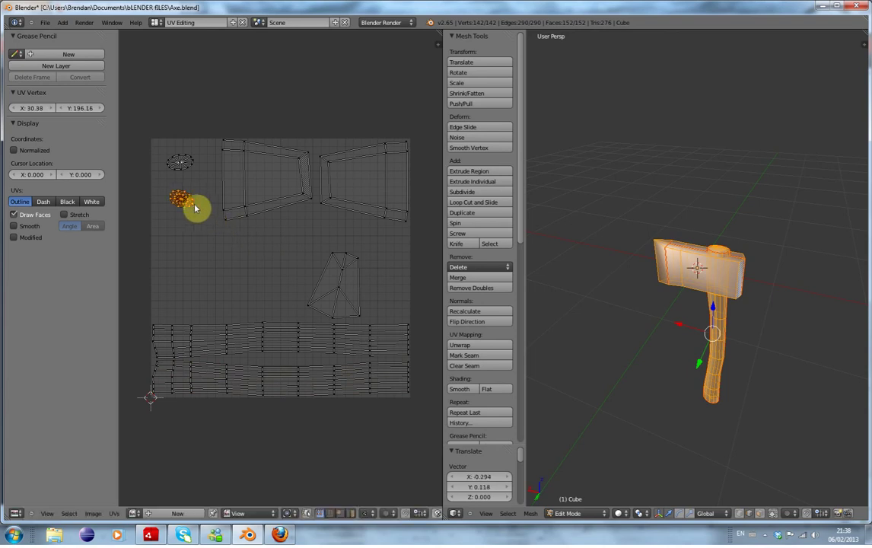
key(r)
click(208, 201)
key(s)
click(205, 187)
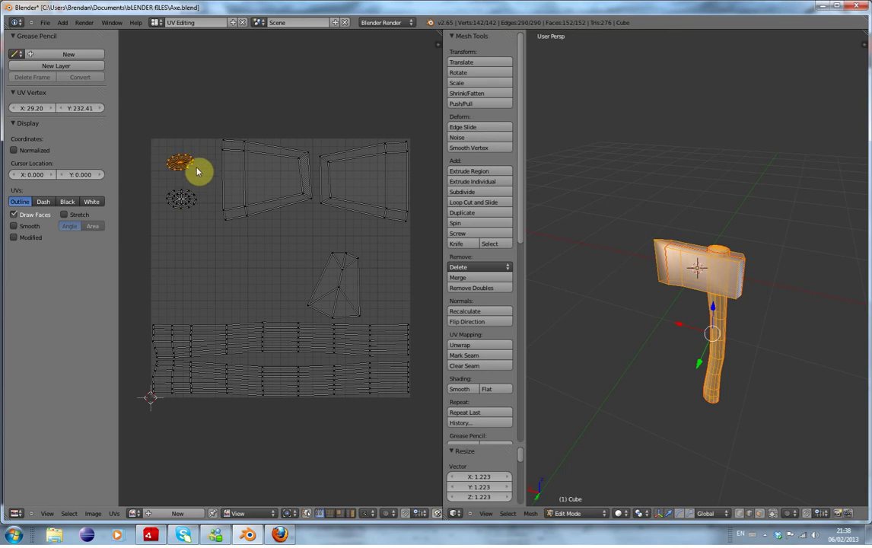
key(s)
click(207, 171)
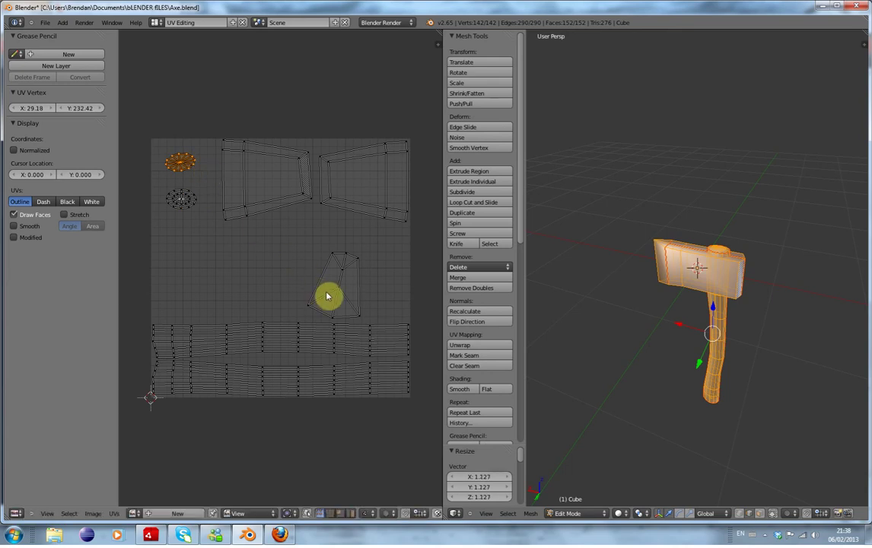
Rotate the triangular island and move it into the left-side gap.
key(l)
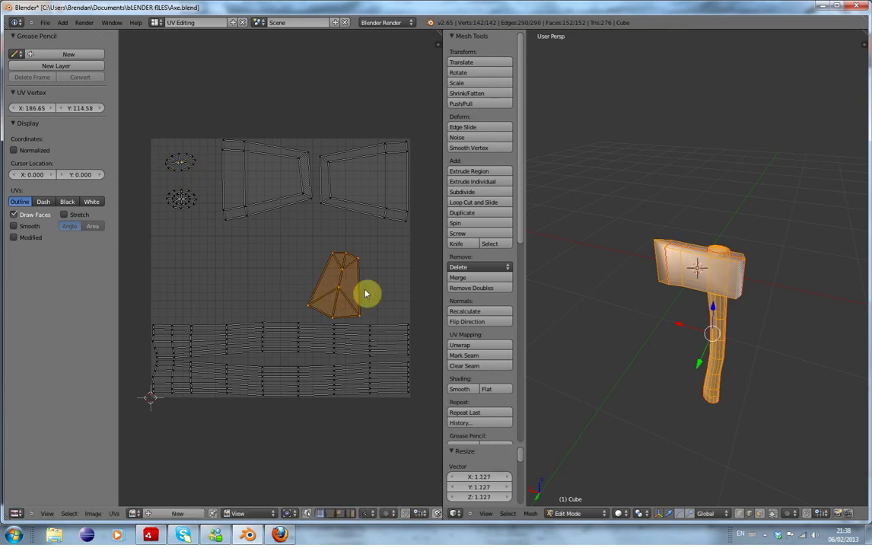
key(r)
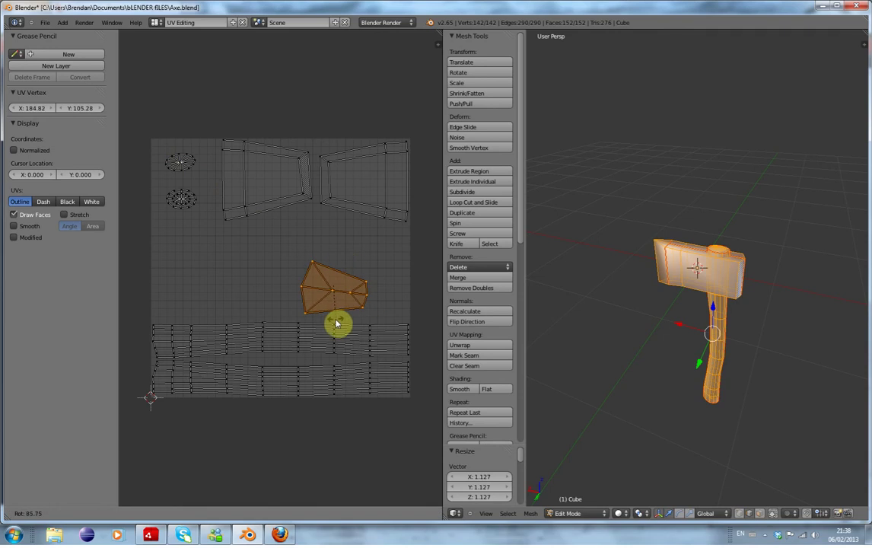
click(340, 320)
key(g)
click(320, 285)
key(g)
click(181, 276)
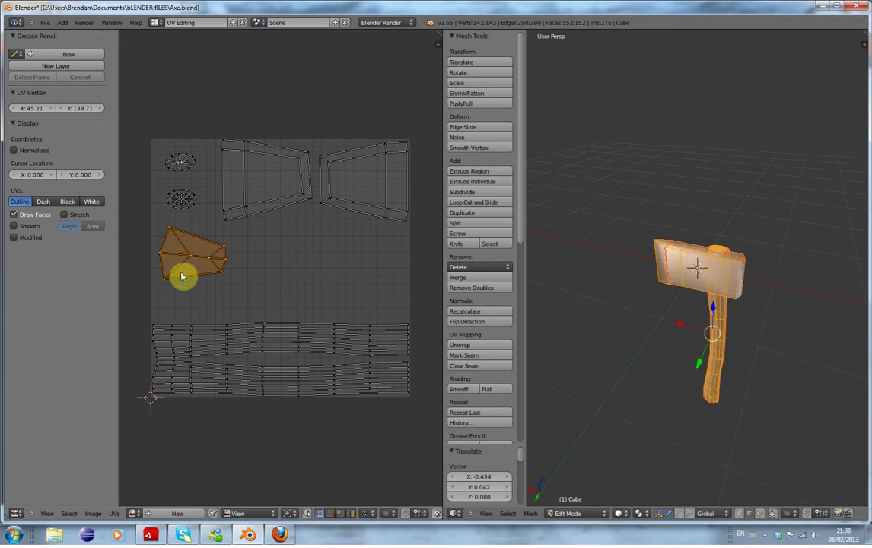
click(114, 513)
Export the UV layout as Axe.png and launch GIMP 2 from the Start menu.
click(172, 268)
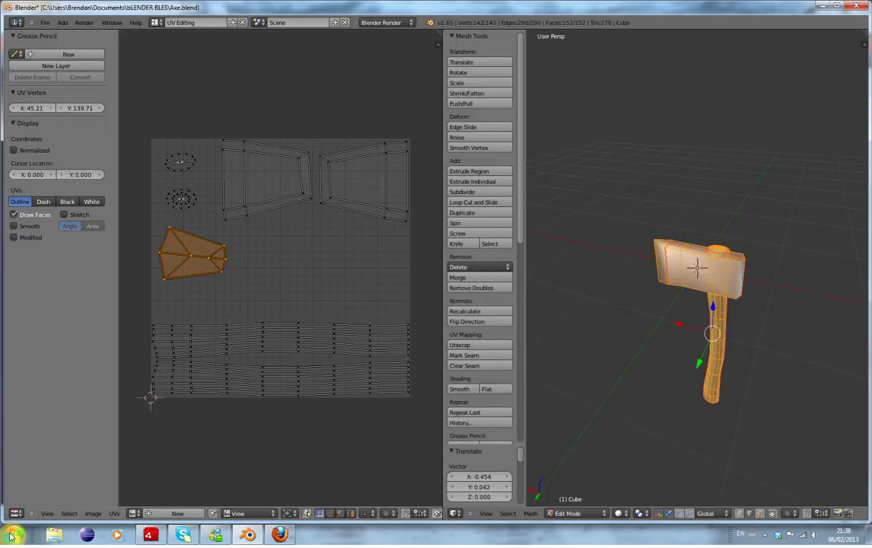
click(13, 535)
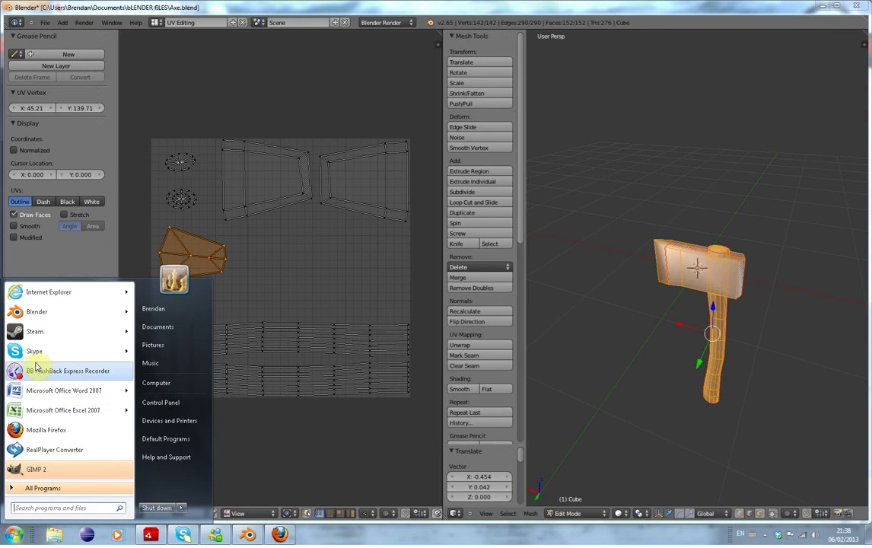
click(34, 471)
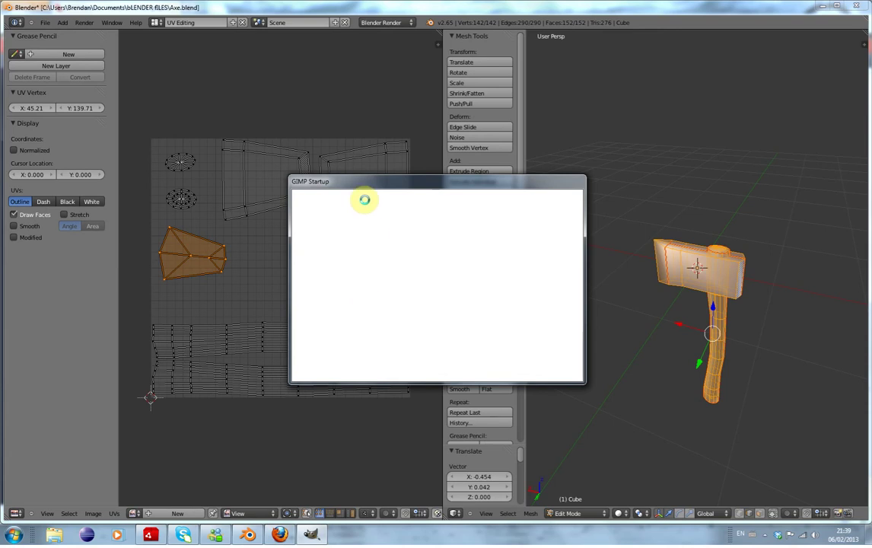
Launch Task Manager from the taskbar and end the Steam.exe process.
click(415, 10)
click(150, 535)
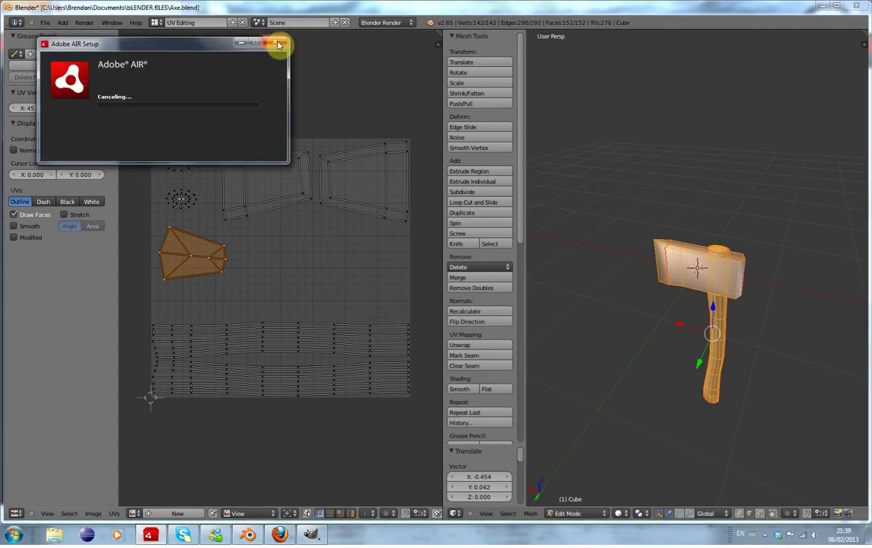
mouse_move(183, 534)
right_click(340, 535)
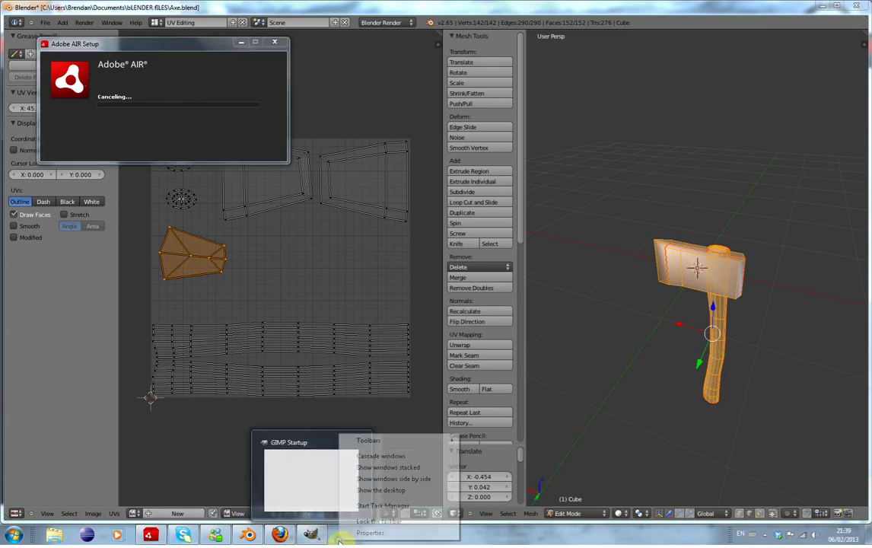
click(376, 507)
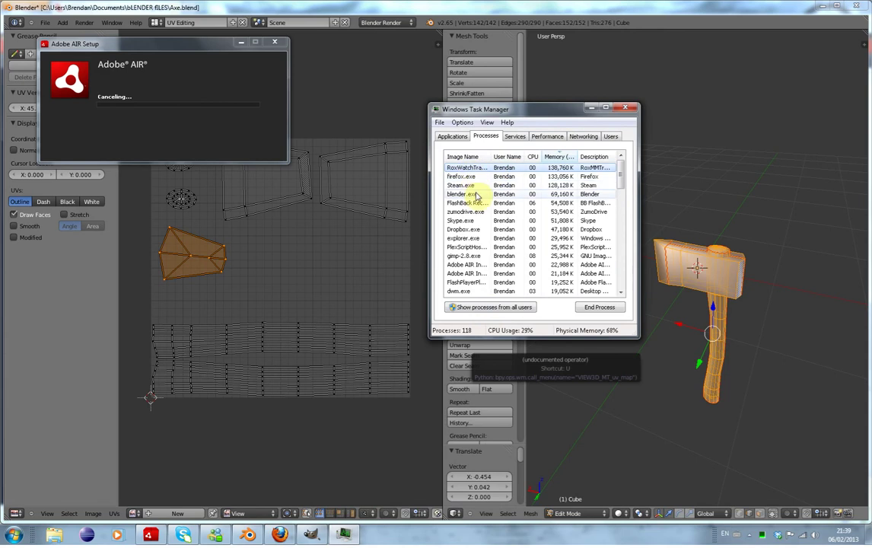
click(475, 187)
click(600, 307)
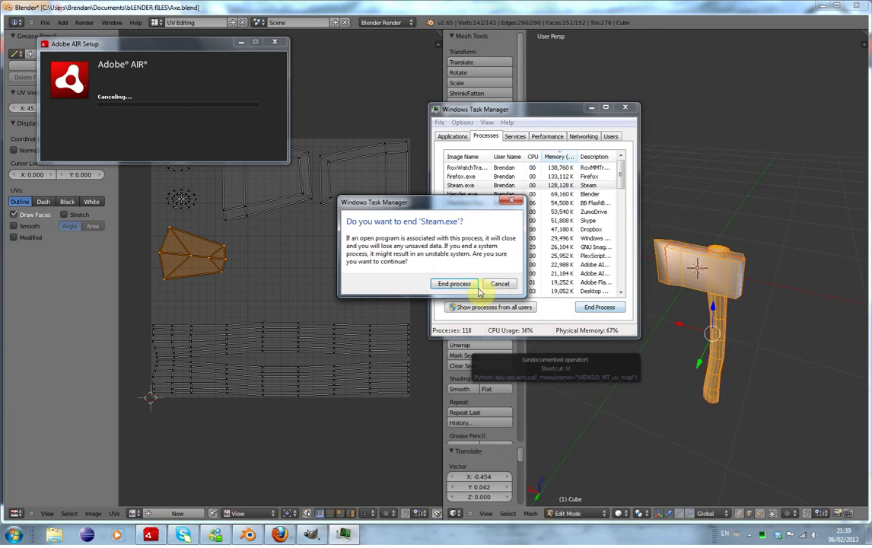
click(466, 286)
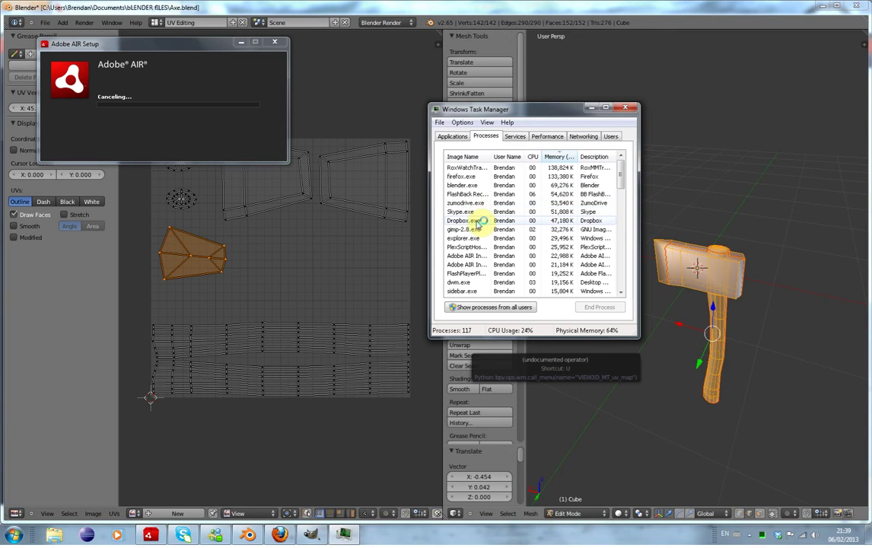
End Skype.exe and Adobe AIR Installer.exe, then close Task Manager.
click(475, 213)
click(592, 309)
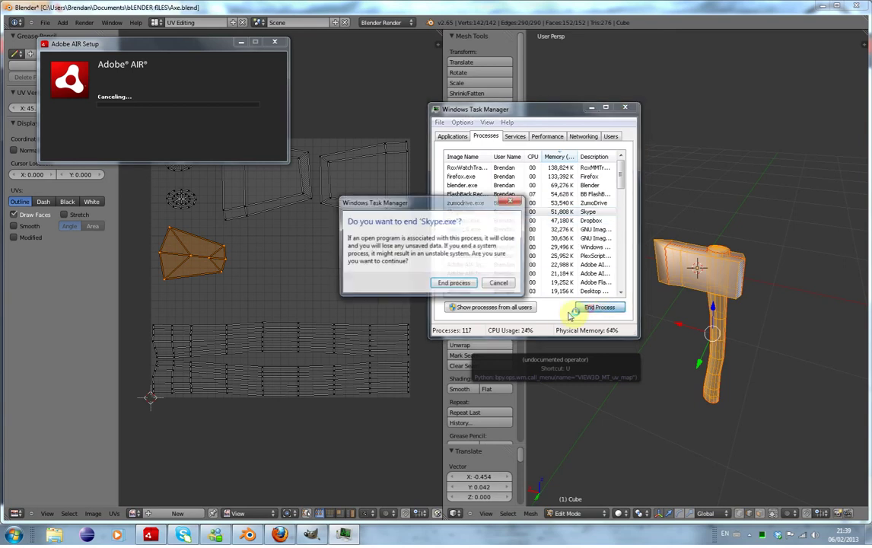
click(466, 284)
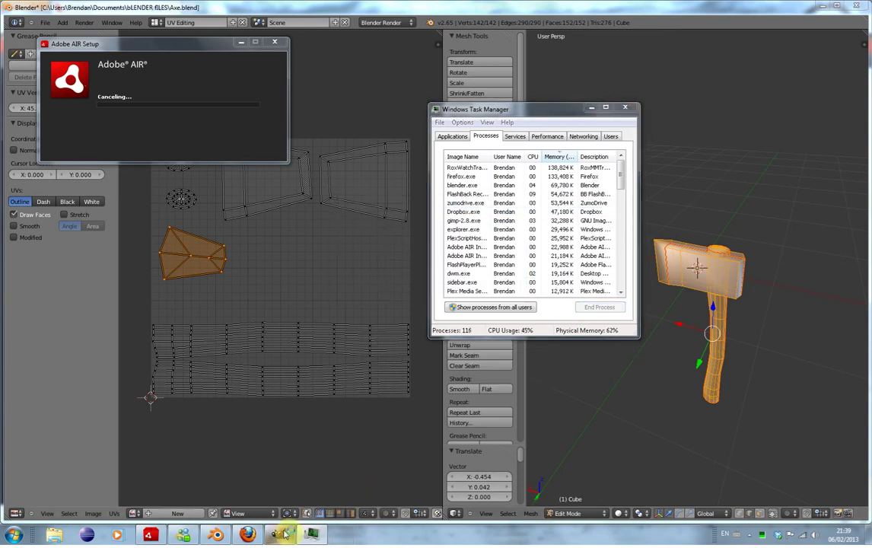
click(283, 537)
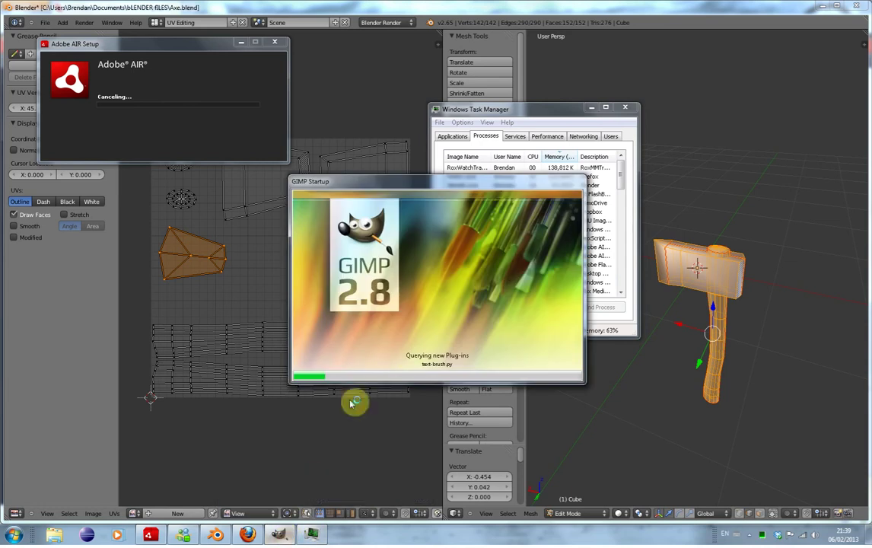
click(560, 114)
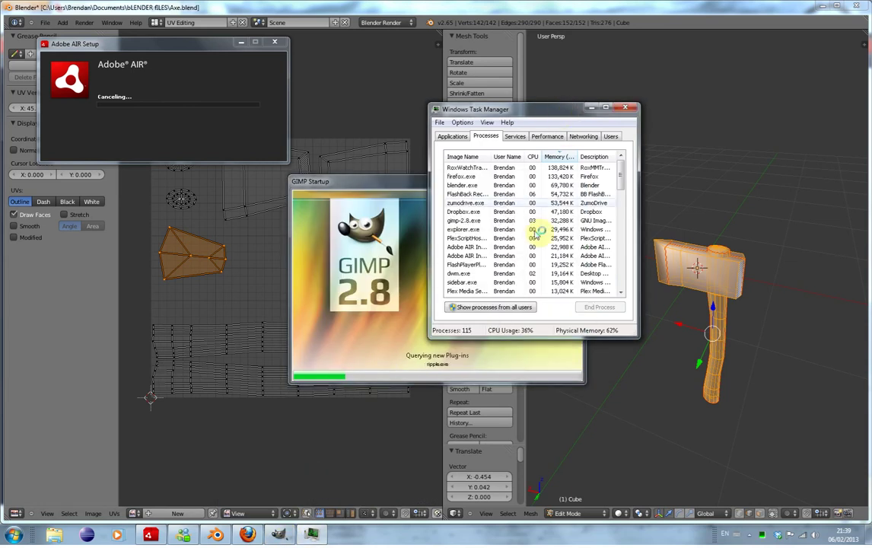
click(500, 247)
click(602, 307)
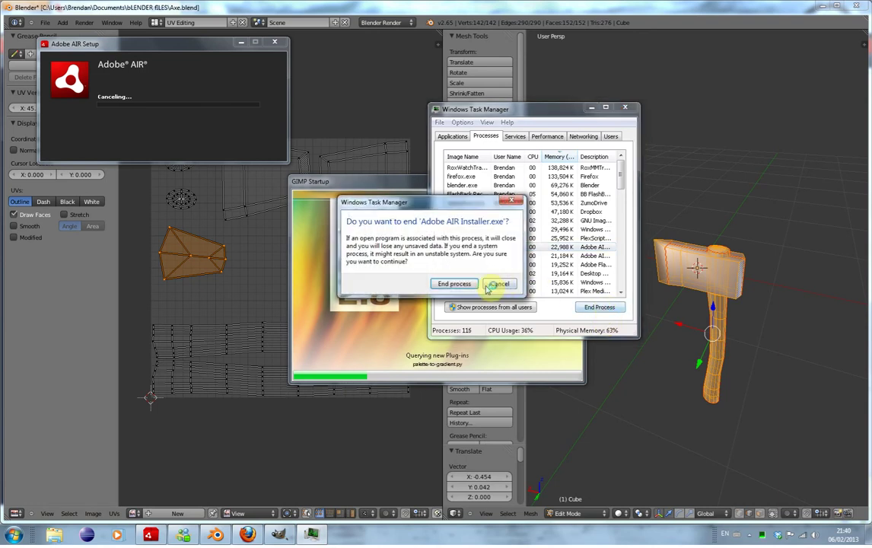
click(464, 284)
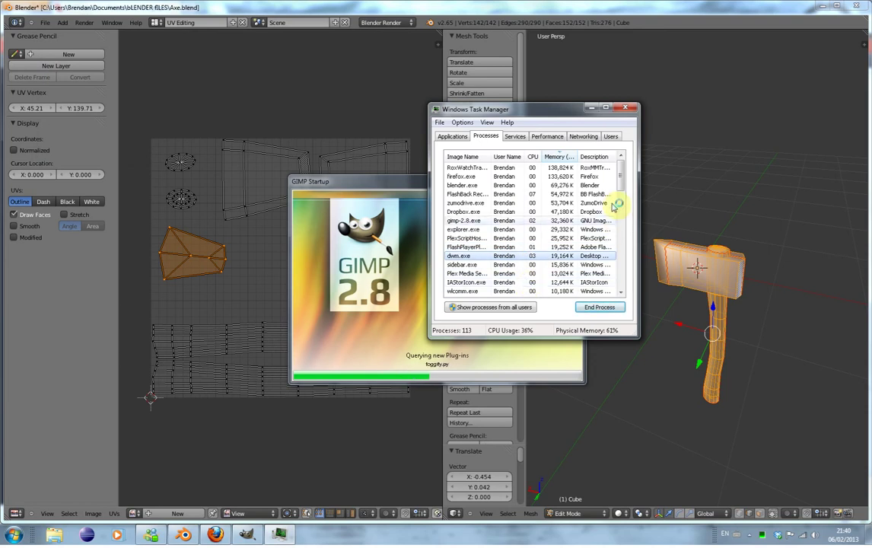
scroll(618, 217, down, 3)
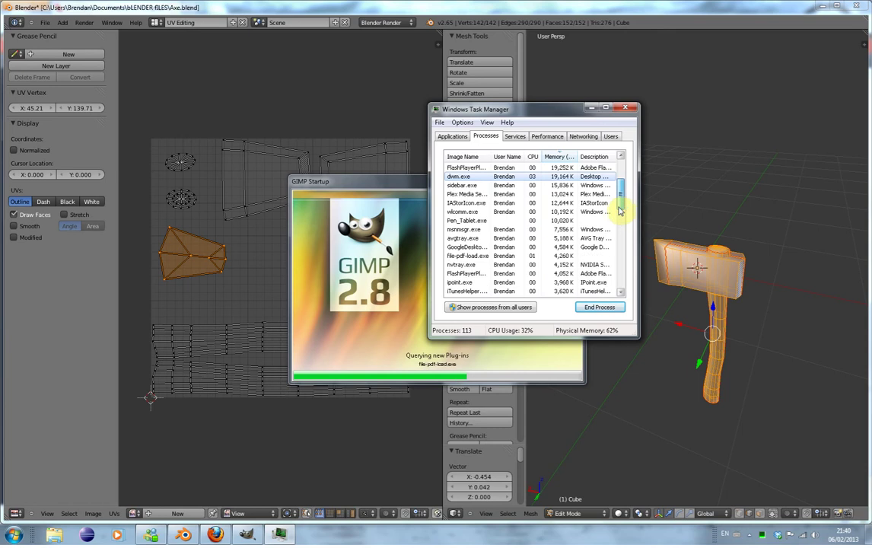
drag(620, 210, 619, 223)
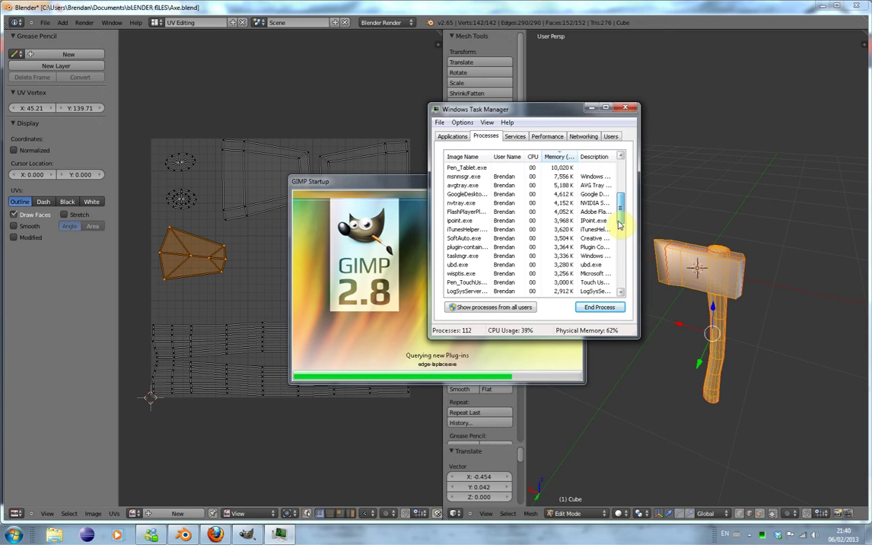
drag(619, 225, 623, 266)
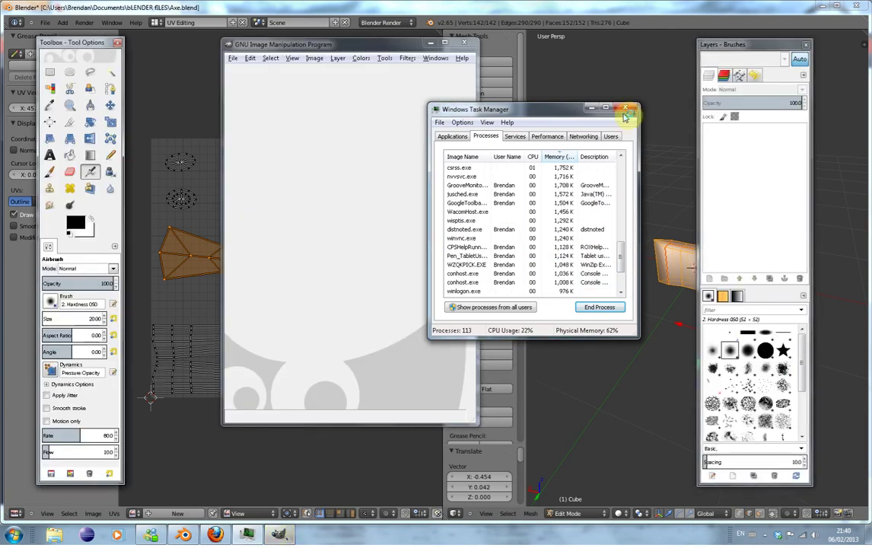
click(620, 109)
Open Axe.png from Recently Used in GIMP's File > Open dialog.
click(232, 58)
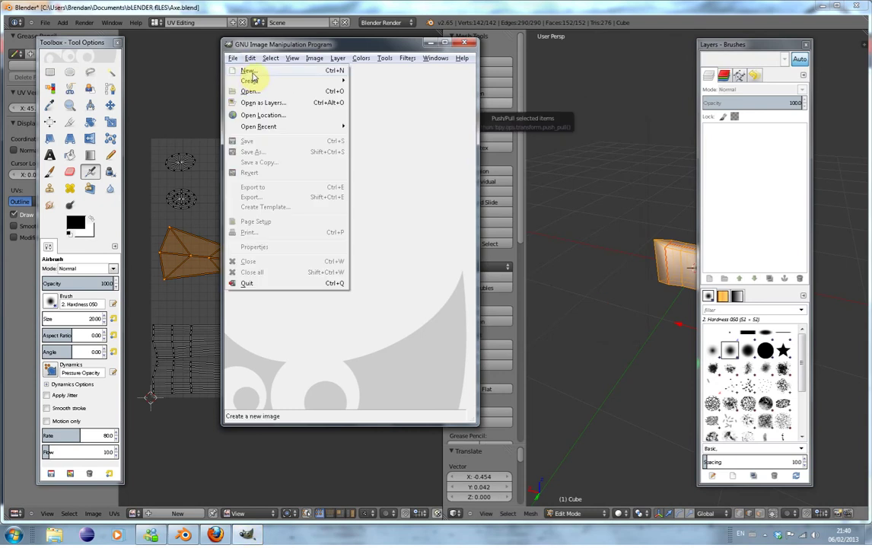
click(253, 92)
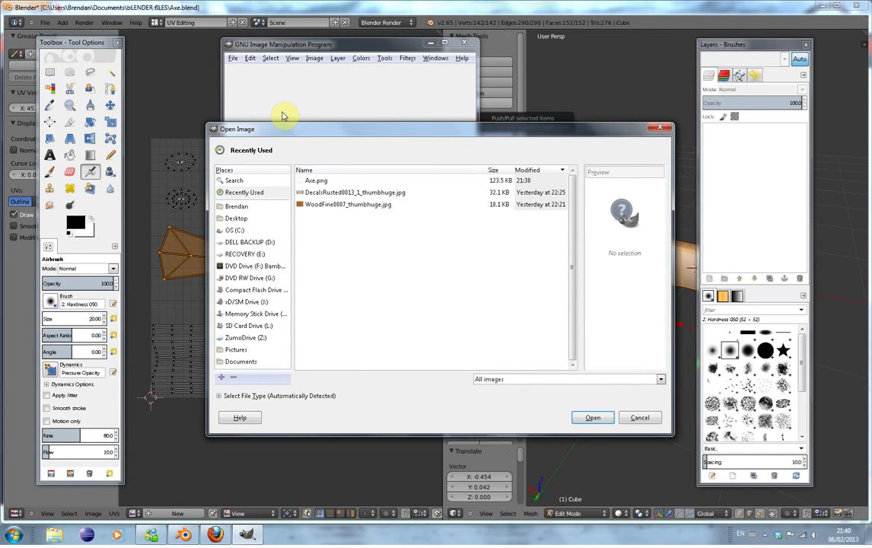
click(325, 182)
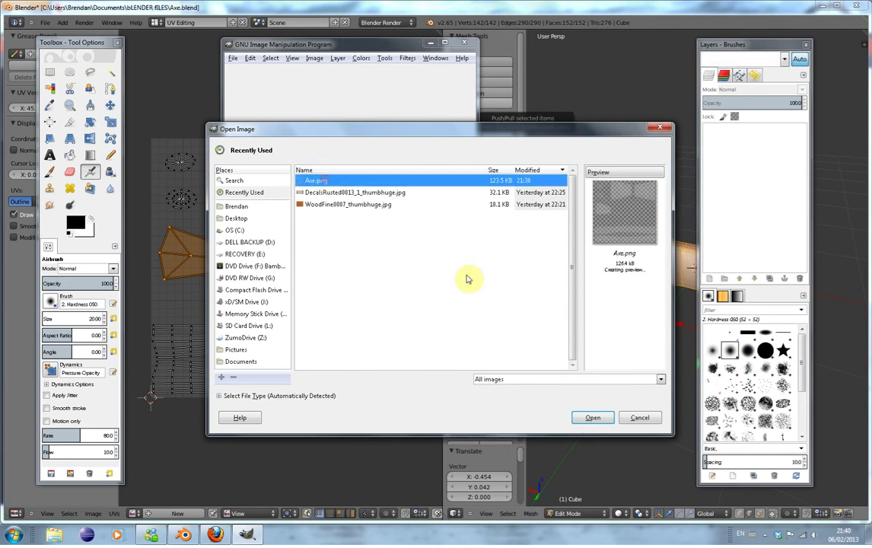
click(583, 423)
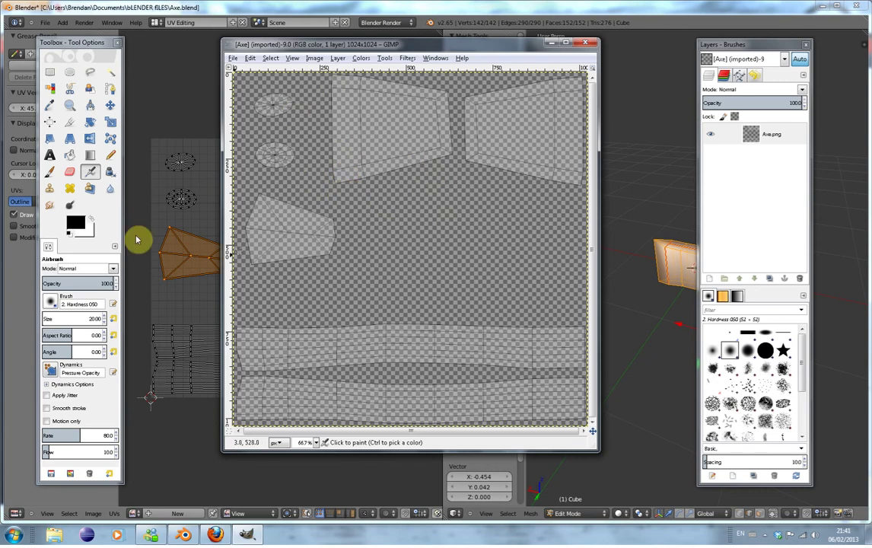
Add a new layer below Axe.png and bucket-fill it white, restoring black as foreground.
click(709, 279)
click(192, 283)
drag(740, 161, 755, 173)
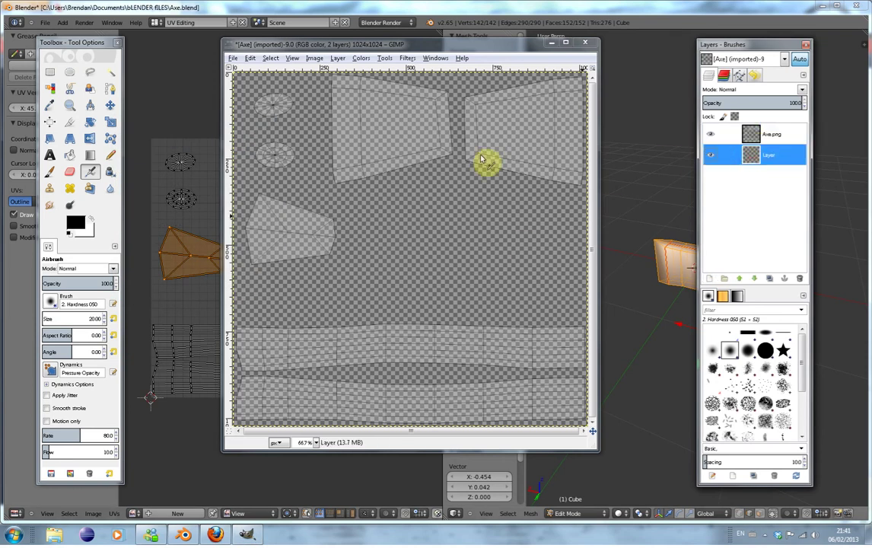
click(69, 156)
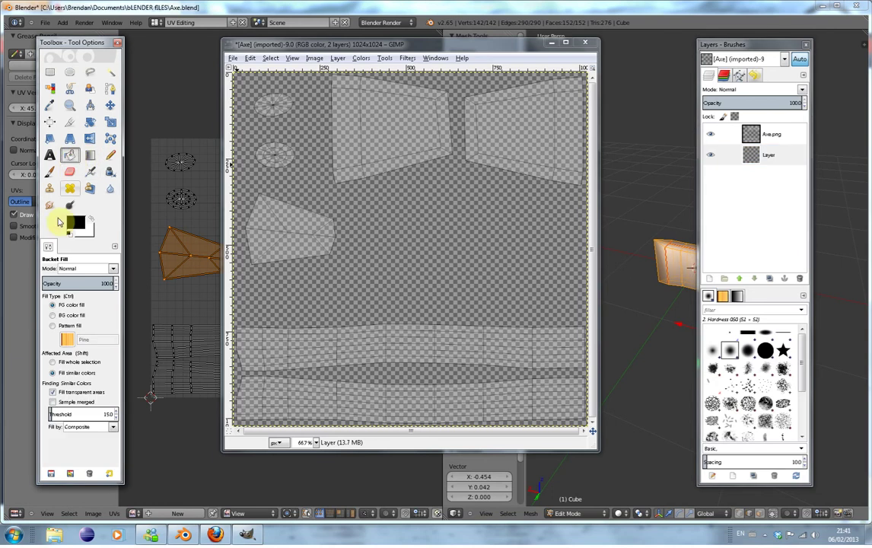
click(90, 221)
click(373, 228)
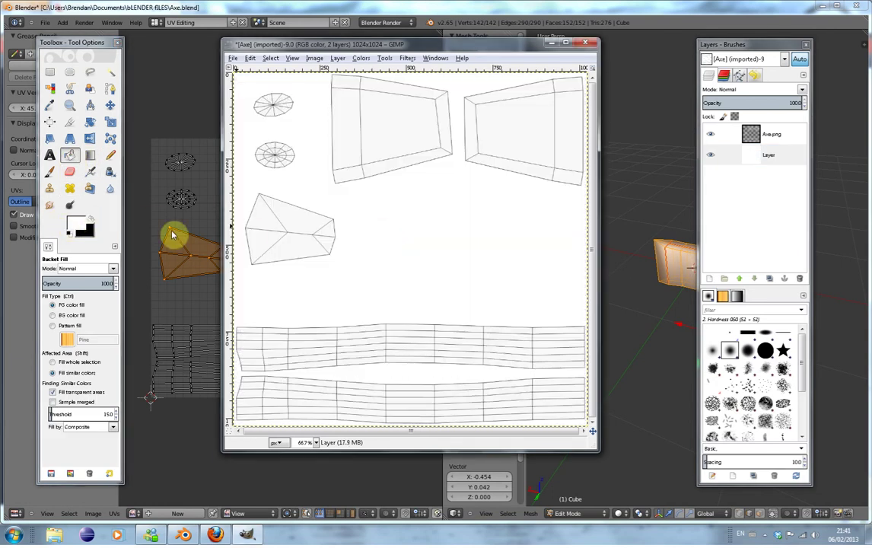
click(91, 220)
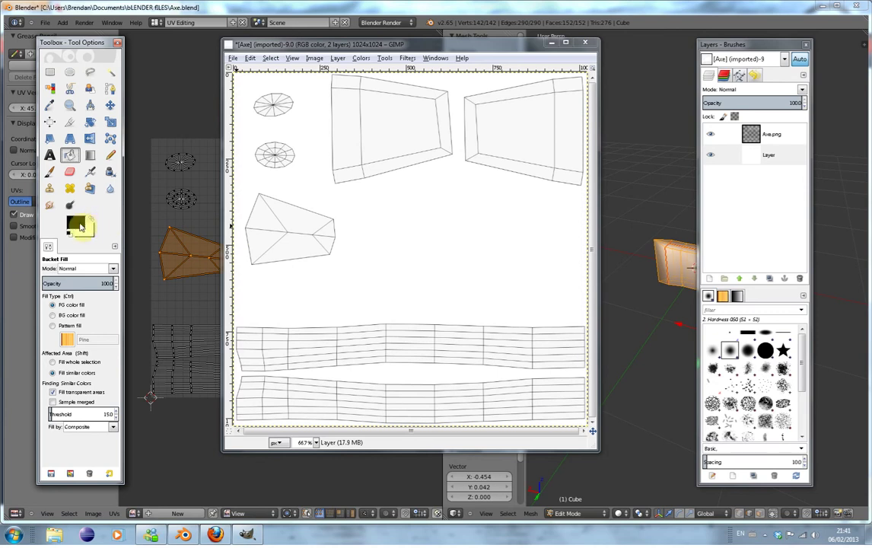
click(89, 71)
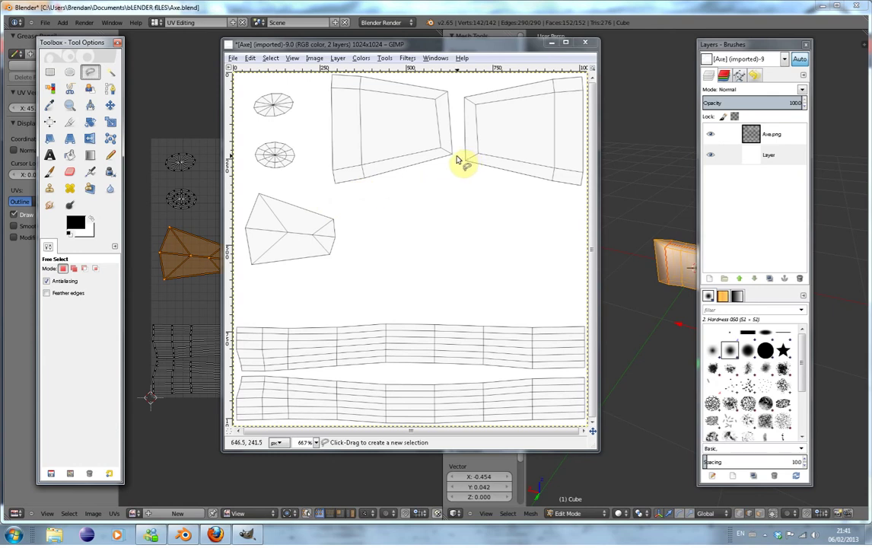
Outline the large two-part top piece of the UV layout with a freehand selection.
click(332, 185)
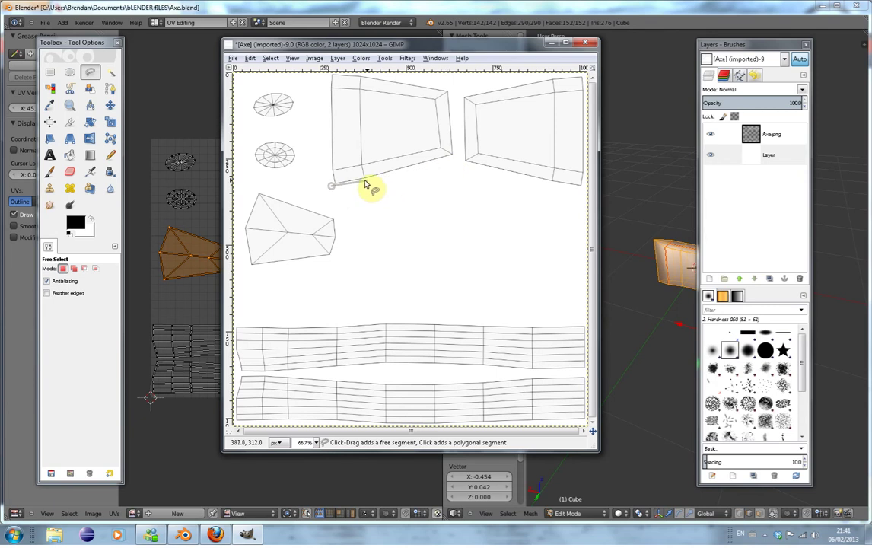
click(365, 184)
click(456, 158)
click(464, 163)
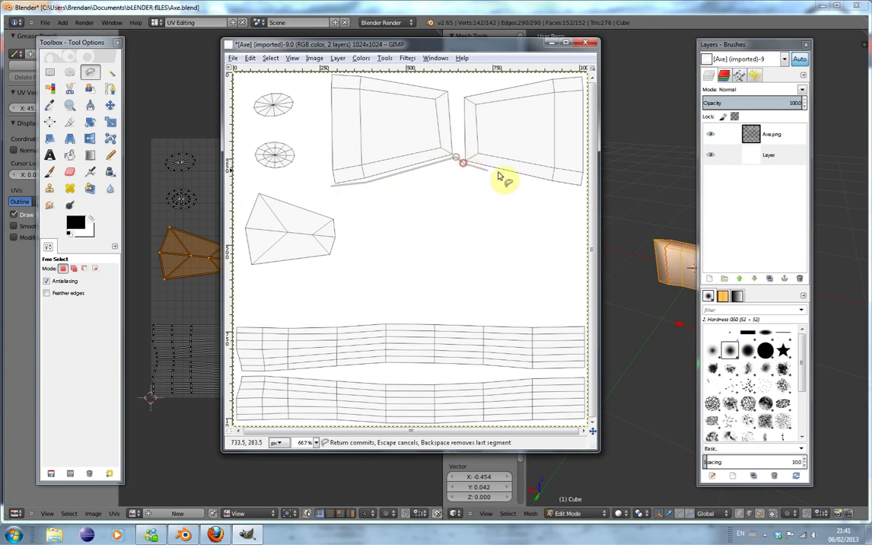
click(583, 190)
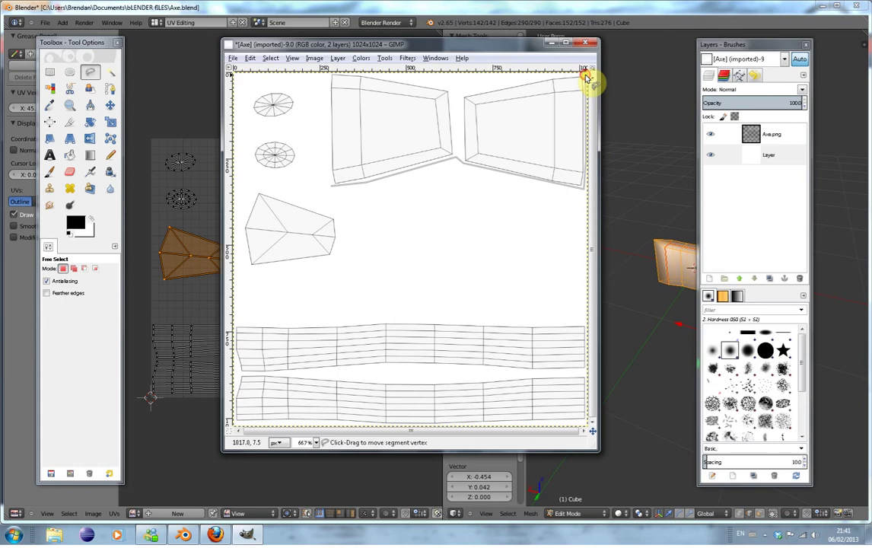
click(526, 80)
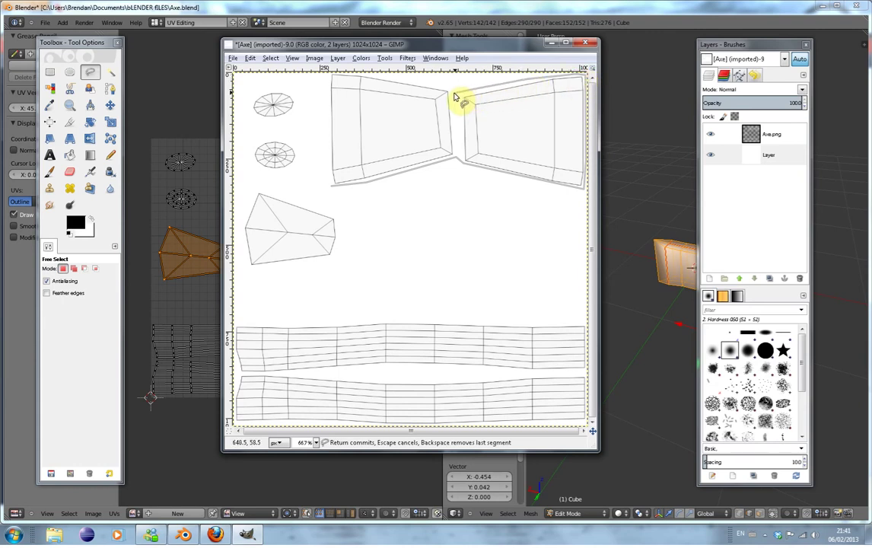
click(336, 76)
mouse_move(329, 76)
mouse_down()
mouse_move(362, 75)
mouse_move(328, 77)
mouse_up()
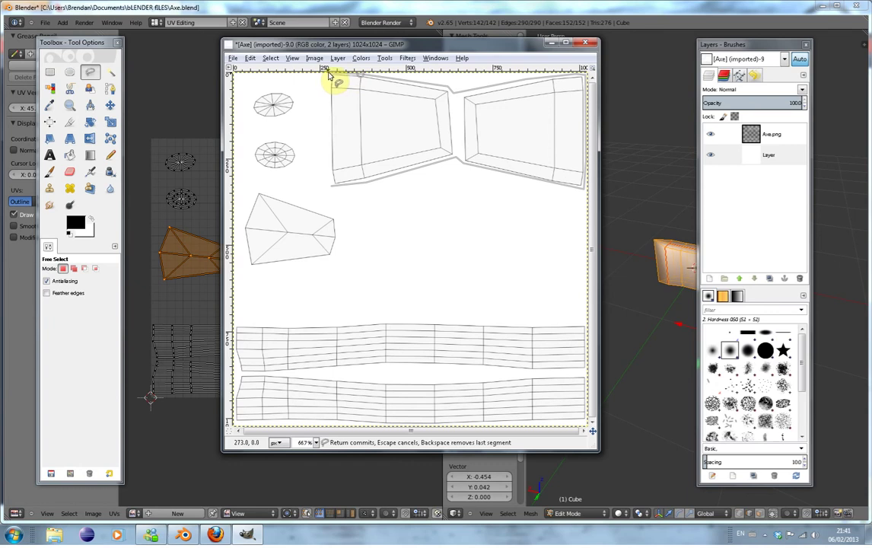
mouse_move(329, 88)
mouse_down()
mouse_move(326, 142)
mouse_move(328, 90)
mouse_move(329, 172)
mouse_up()
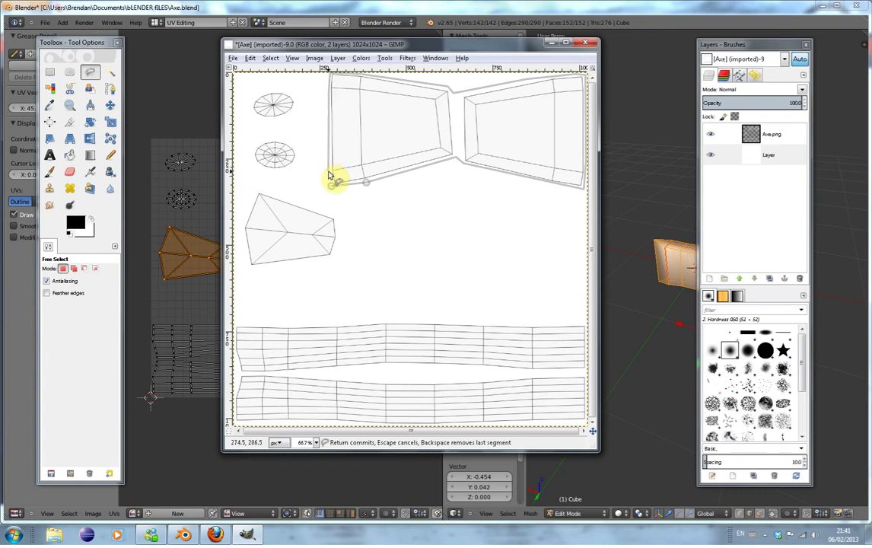
click(329, 174)
click(333, 188)
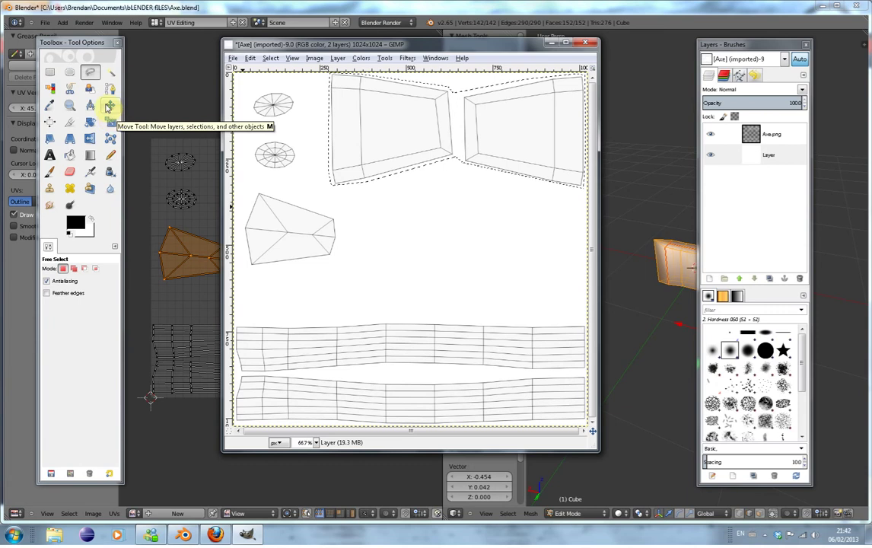
Set the foreground colour to red from the recent colours.
click(74, 222)
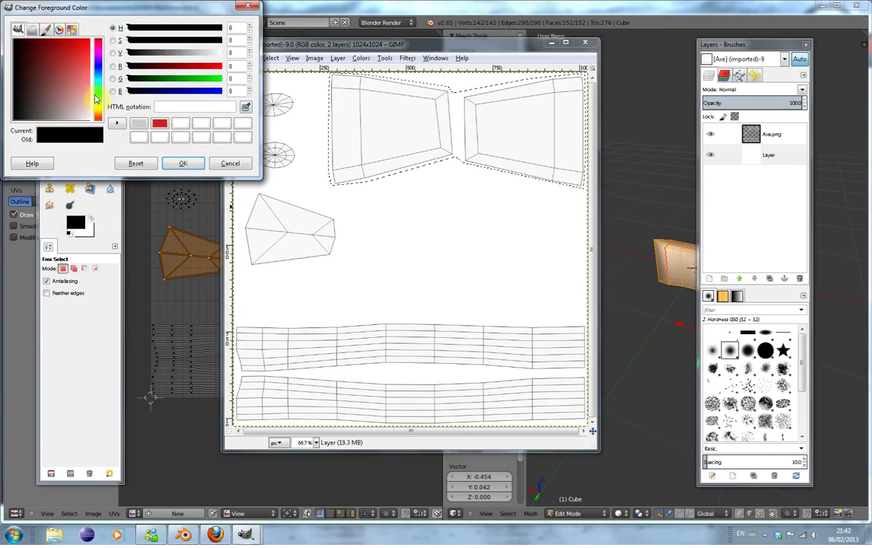
click(161, 129)
click(183, 163)
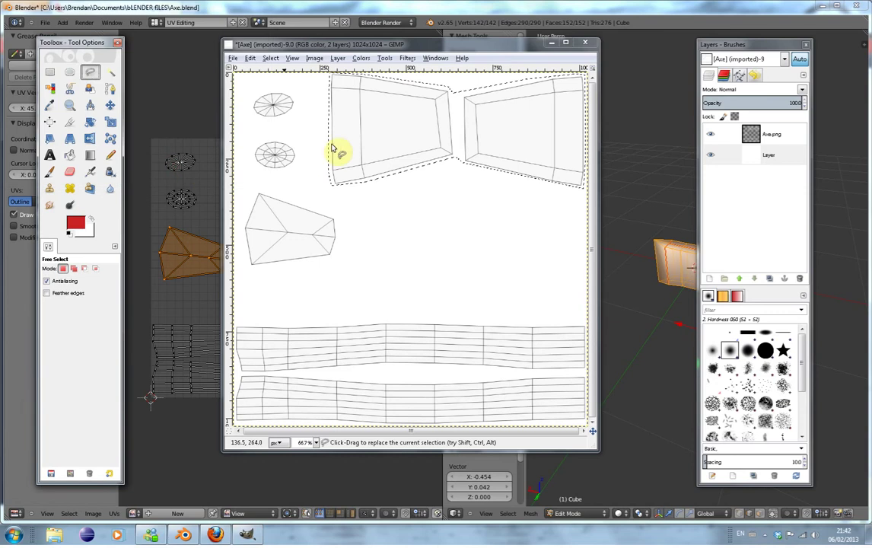
click(354, 142)
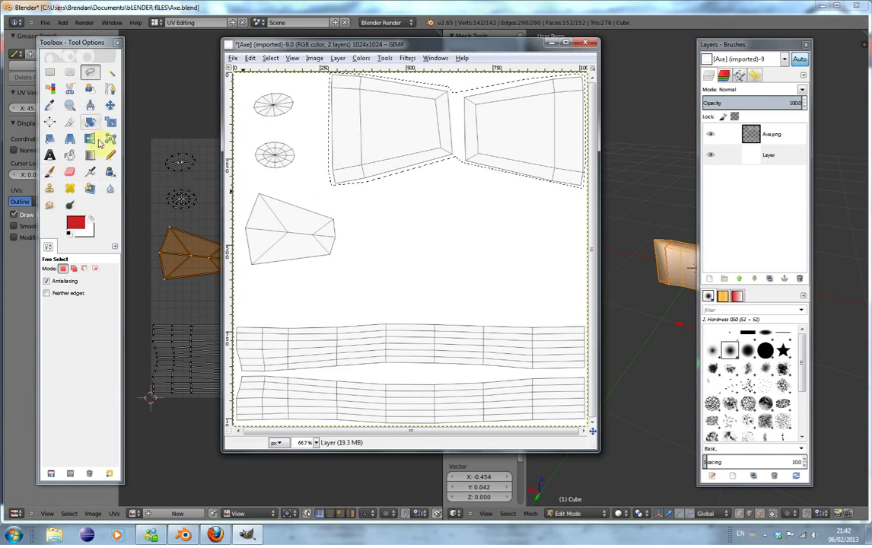
click(69, 155)
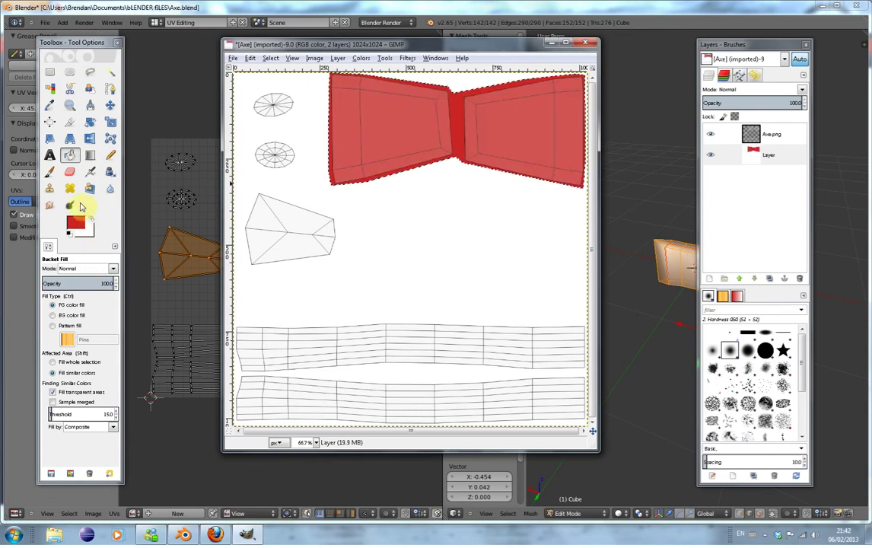
Outline the small triangular left UV piece with a freehand selection.
click(48, 172)
click(91, 72)
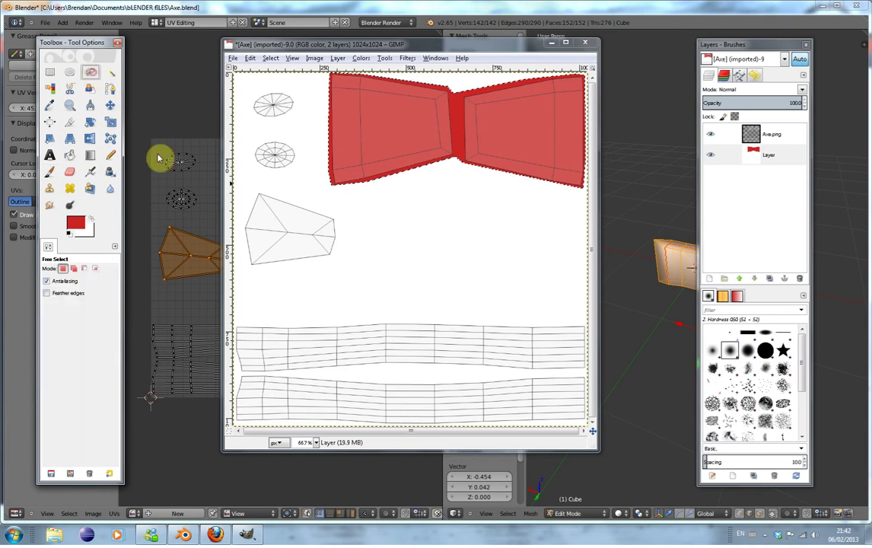
click(241, 226)
click(257, 190)
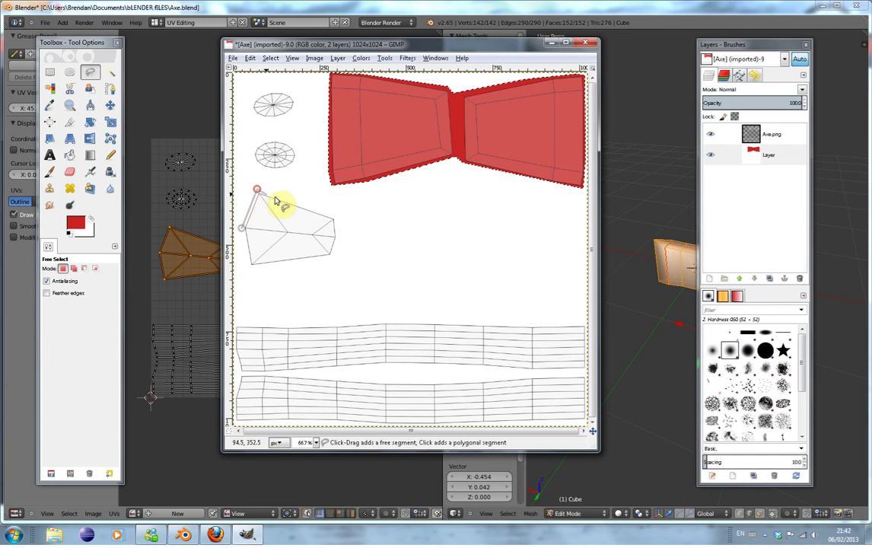
click(337, 219)
click(339, 239)
click(332, 258)
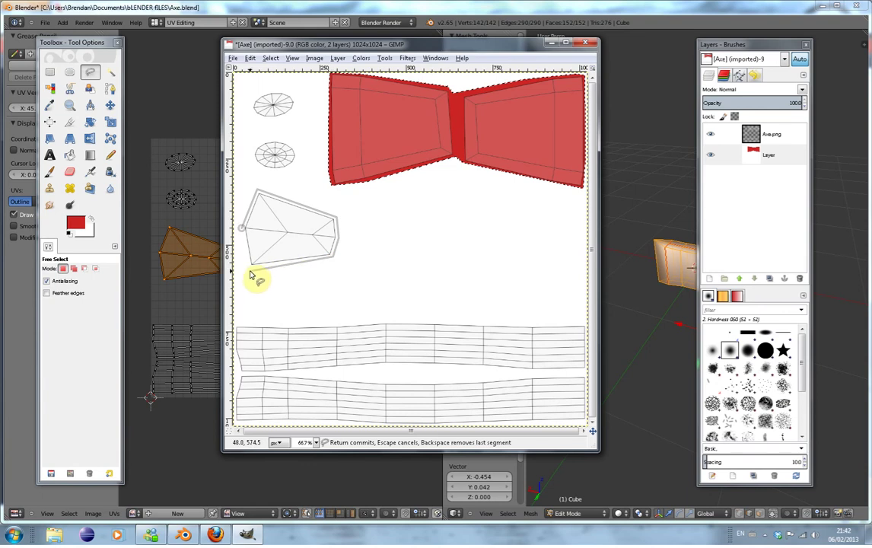
click(242, 226)
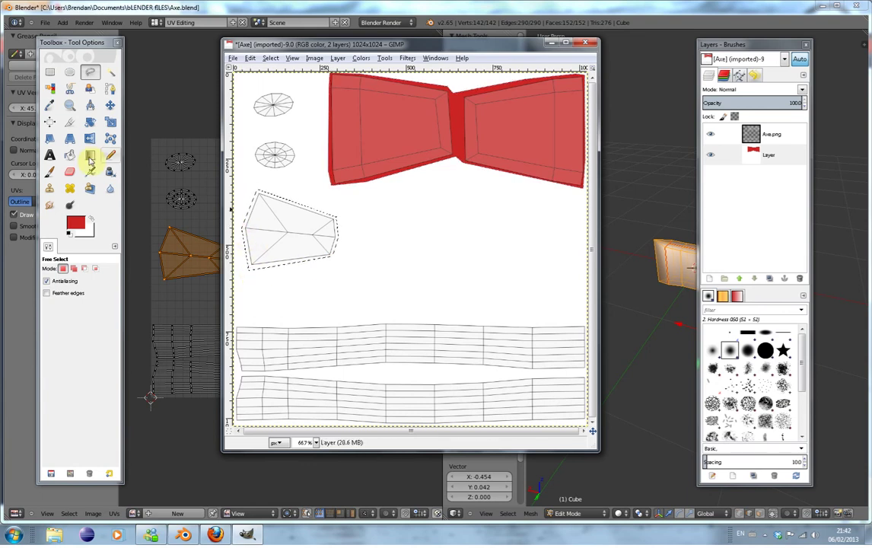
Set the foreground to grey and bucket-fill the selected left piece.
click(71, 157)
click(75, 223)
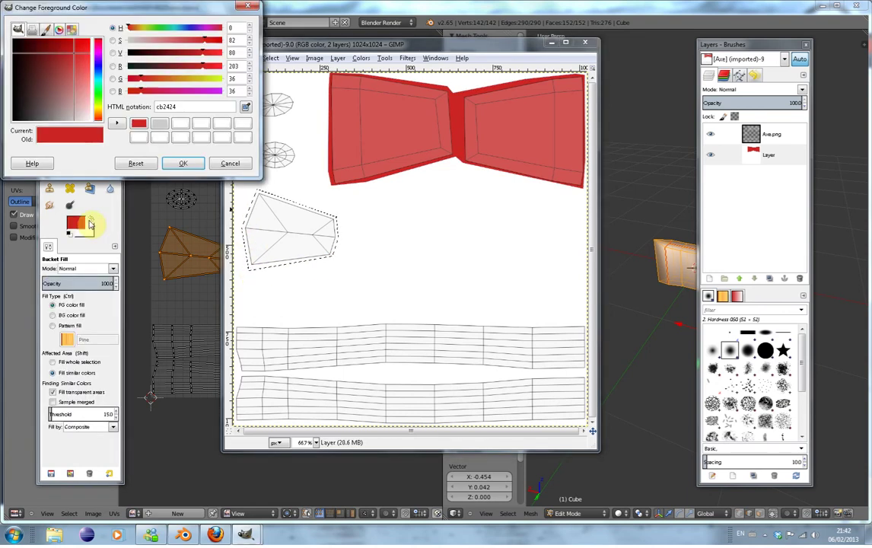
click(157, 125)
click(183, 163)
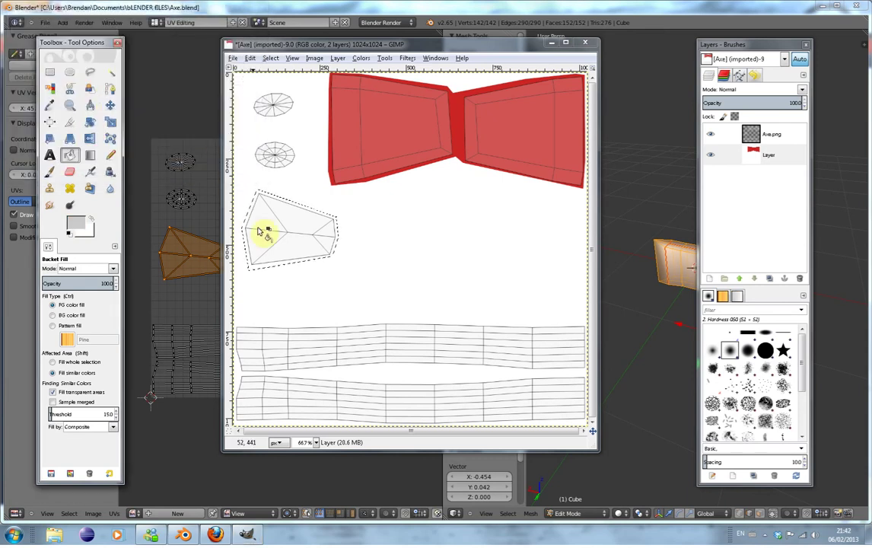
click(263, 231)
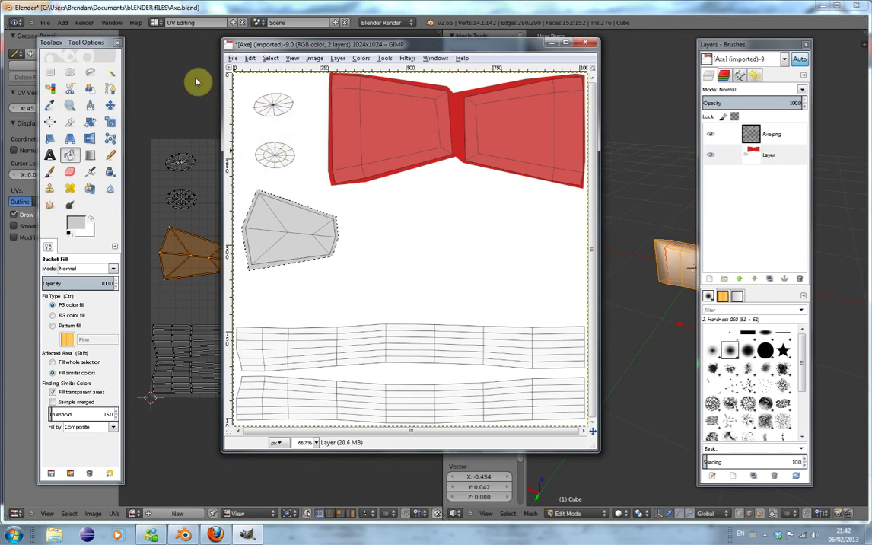
click(232, 59)
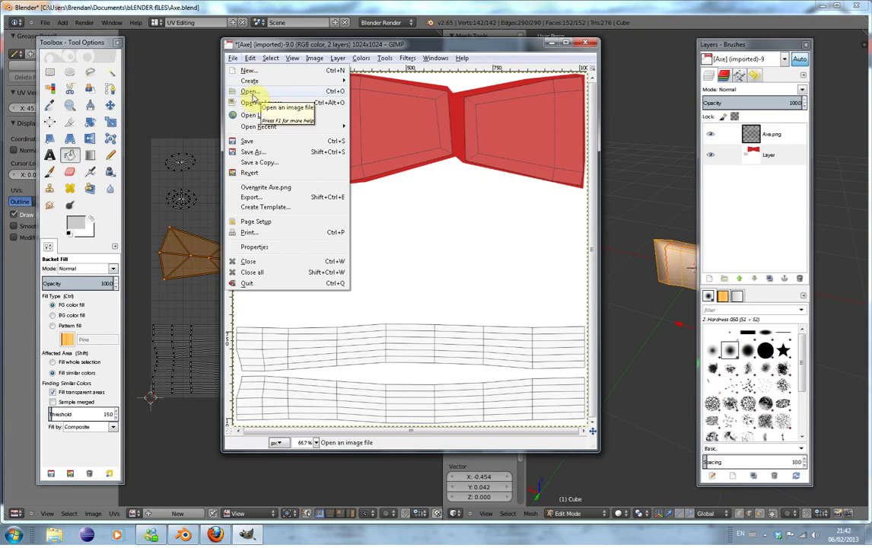
Open WoodFine0007_thumbhuge.jpg from Pictures > Reference as a layer and drag it over the bottom strips.
click(255, 92)
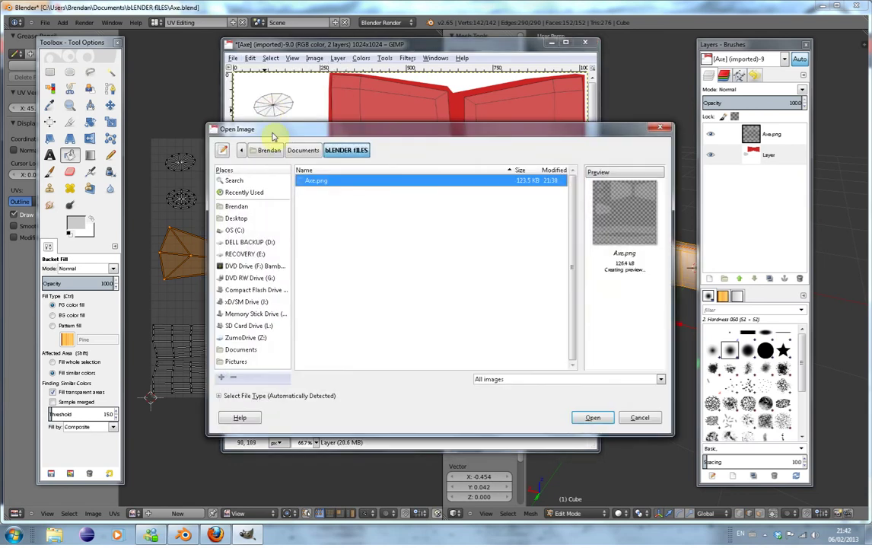
click(239, 362)
double_click(320, 264)
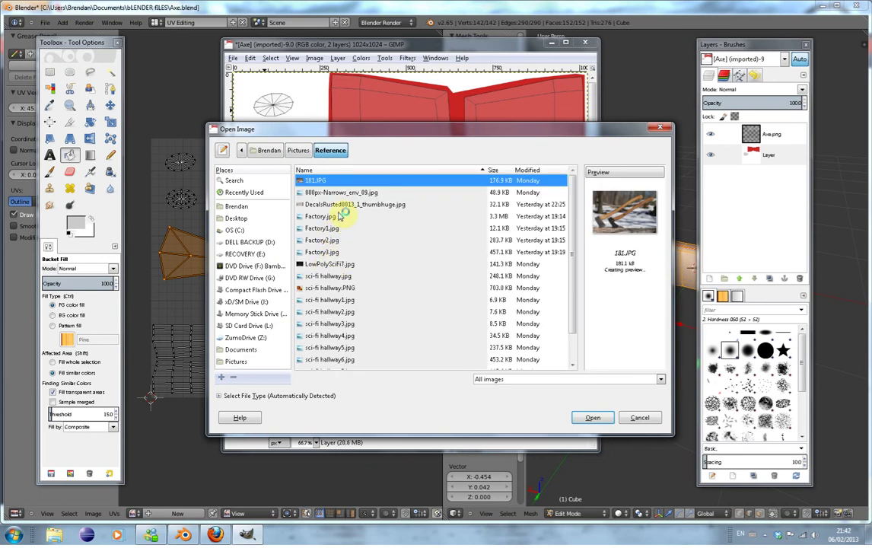
scroll(327, 291, down, 1)
click(337, 364)
click(591, 417)
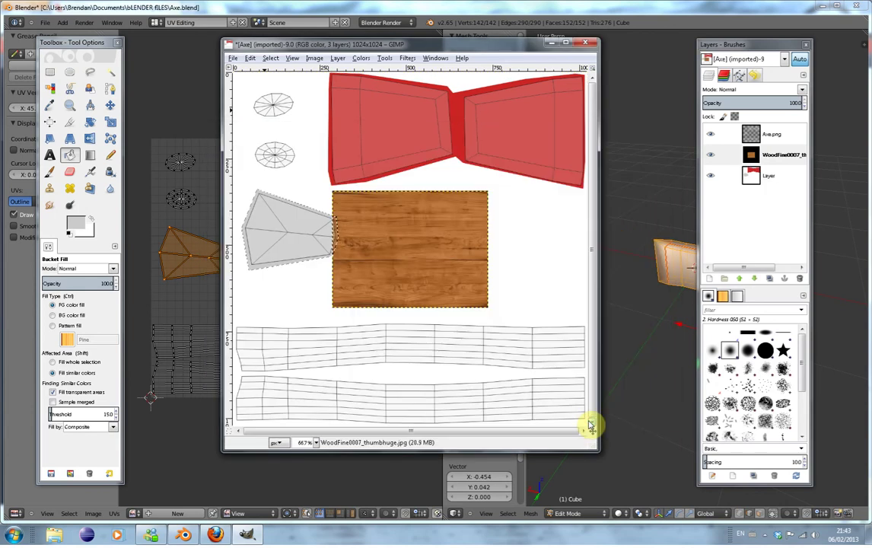
click(110, 105)
drag(415, 249, 374, 369)
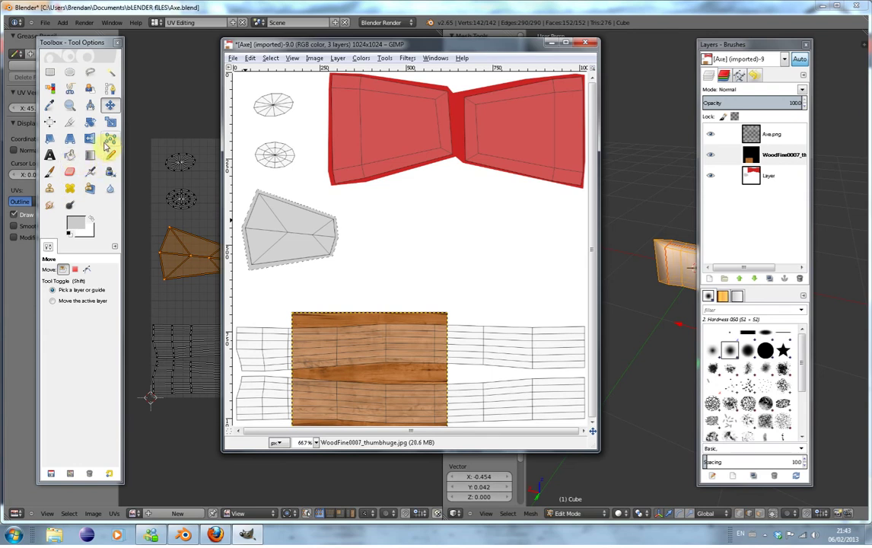
Choose the Scale tool, make the wood layer active, and select the whole image.
click(50, 140)
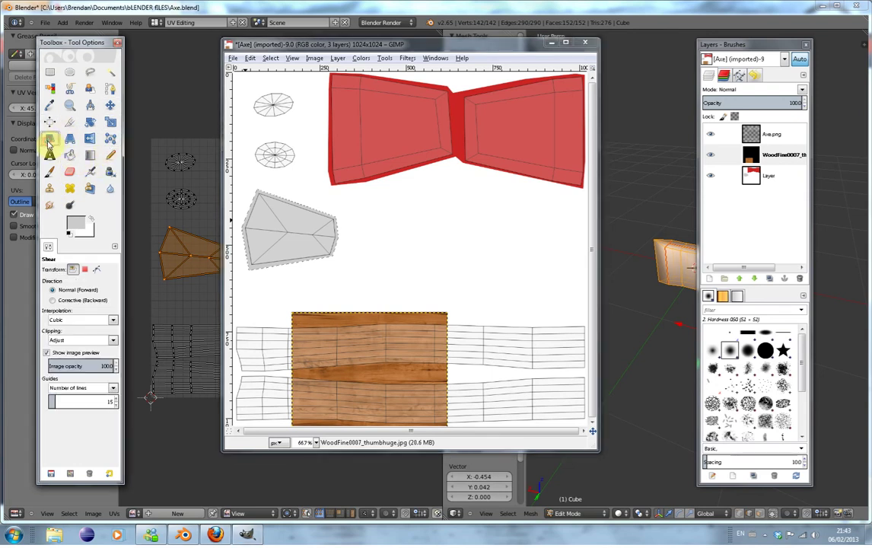
click(90, 122)
click(111, 125)
click(370, 325)
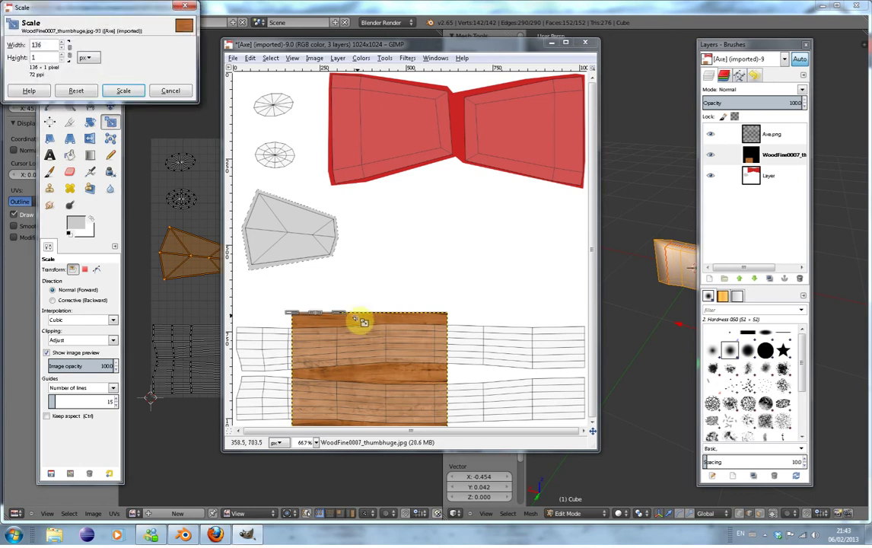
click(174, 94)
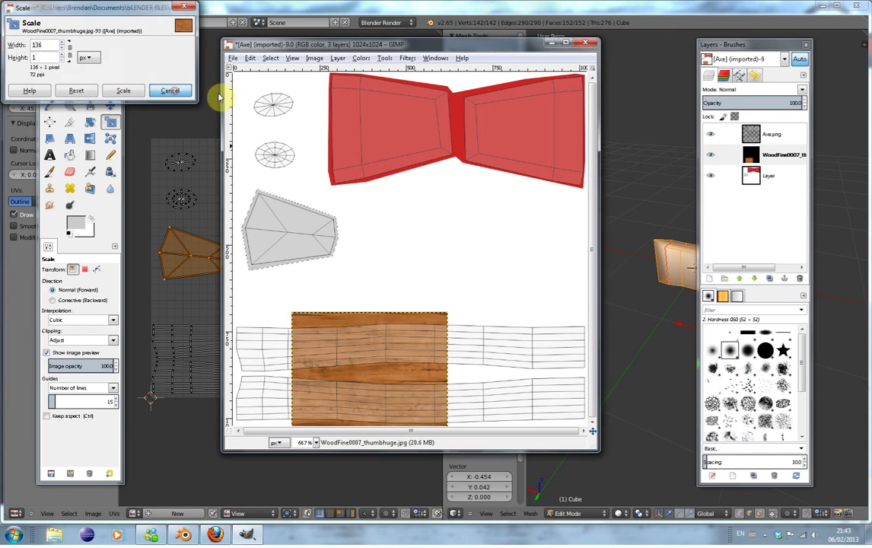
click(727, 156)
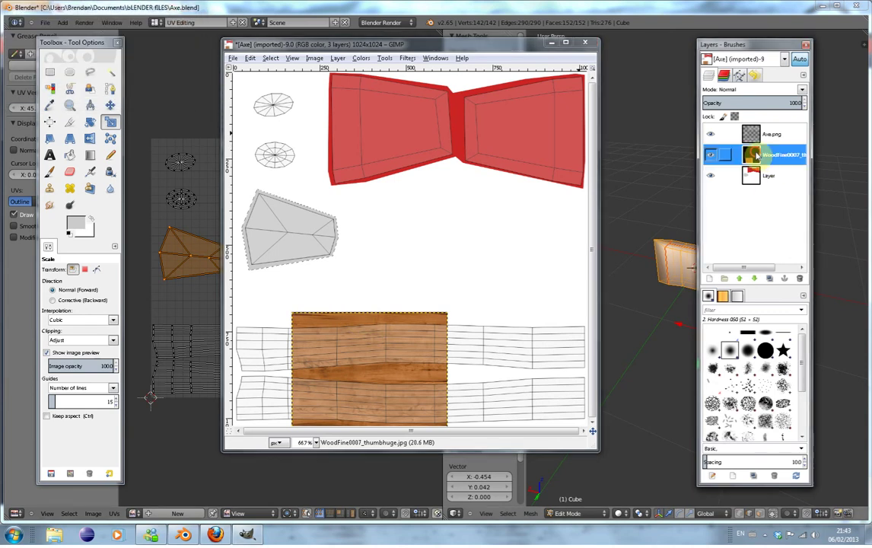
click(422, 317)
drag(422, 317, 370, 308)
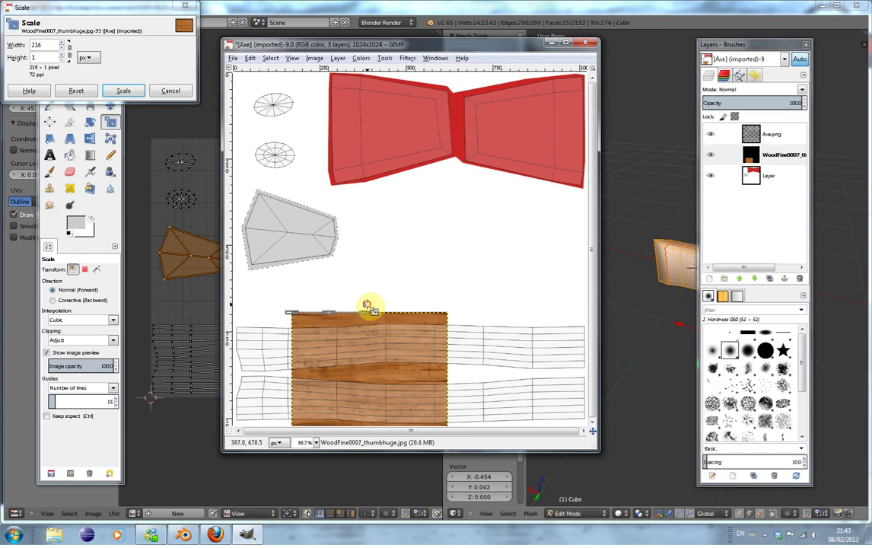
click(169, 92)
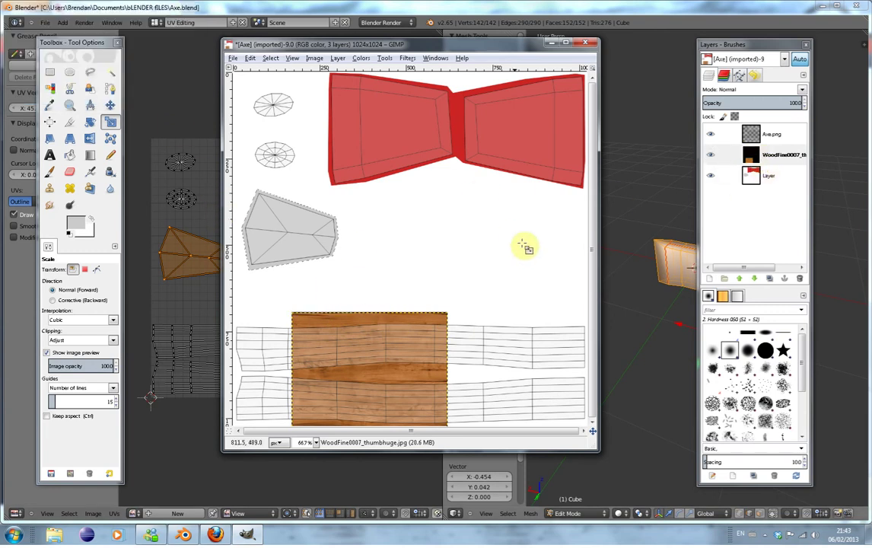
right_click(761, 159)
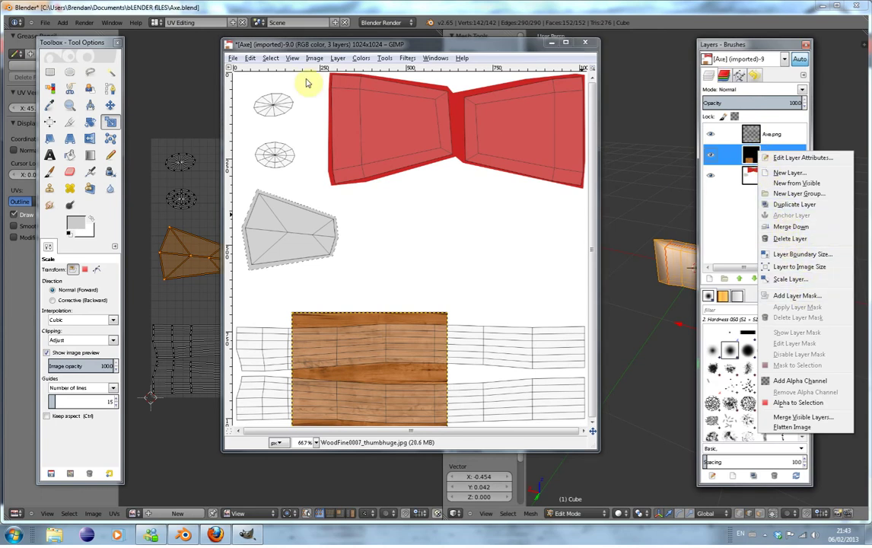
click(249, 59)
click(250, 60)
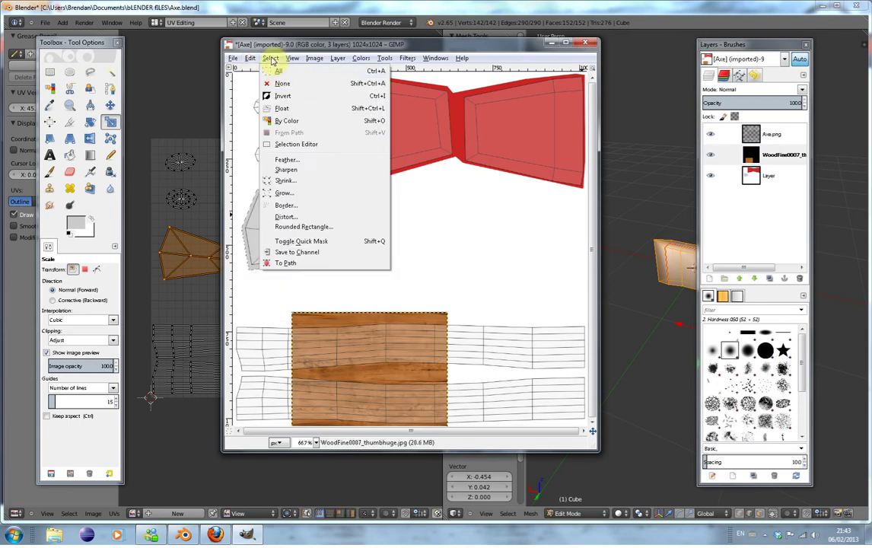
click(279, 72)
Stretch the wood across the full canvas width and make the floating result a new layer.
click(431, 325)
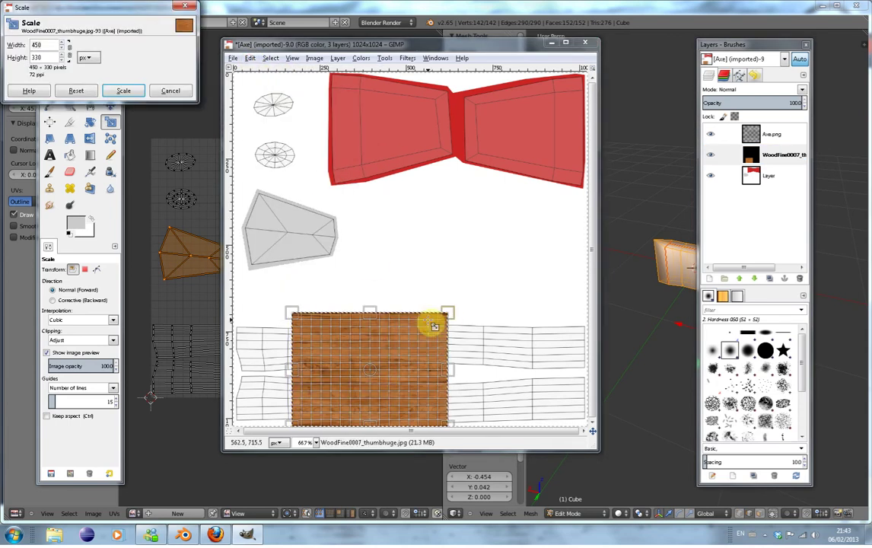
drag(447, 318, 587, 317)
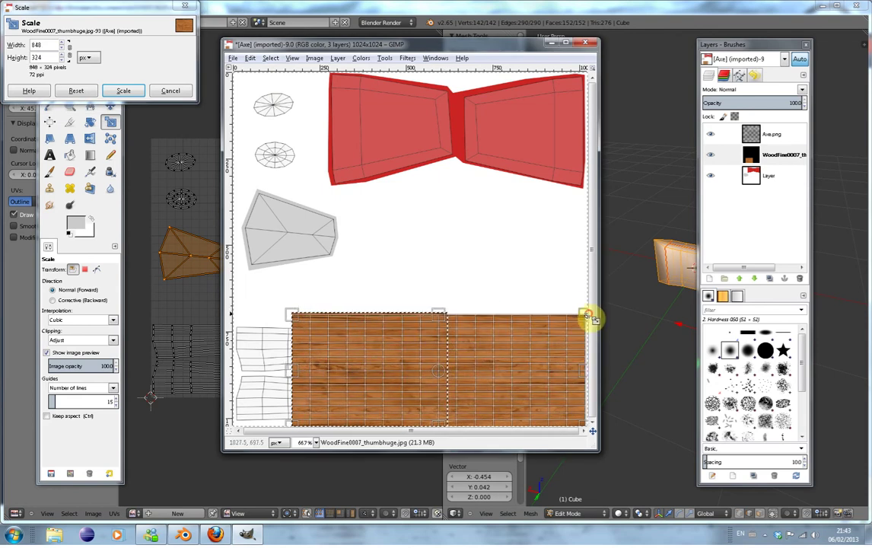
drag(293, 316, 235, 313)
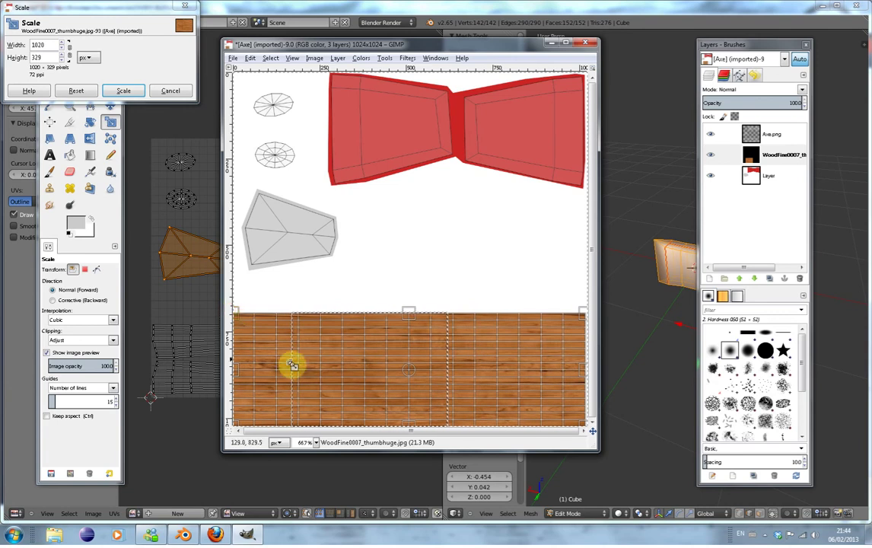
click(122, 90)
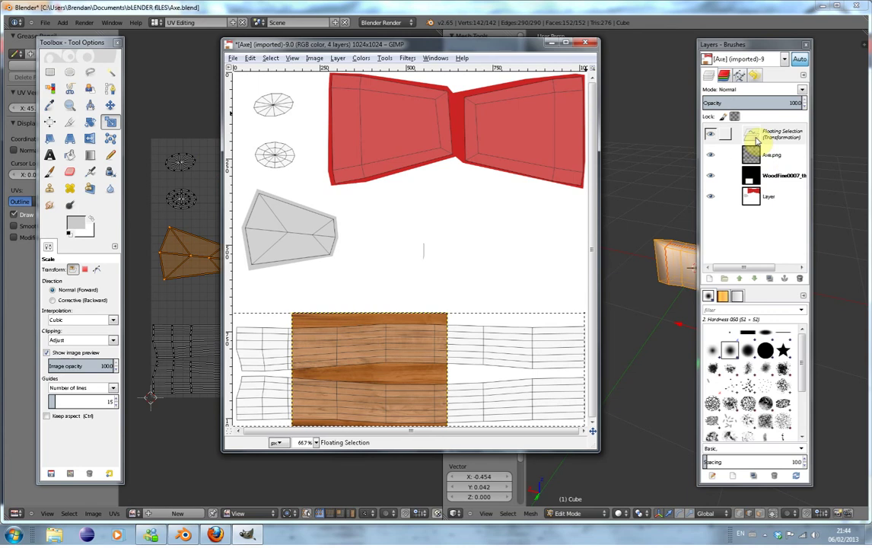
drag(755, 137, 761, 159)
click(710, 279)
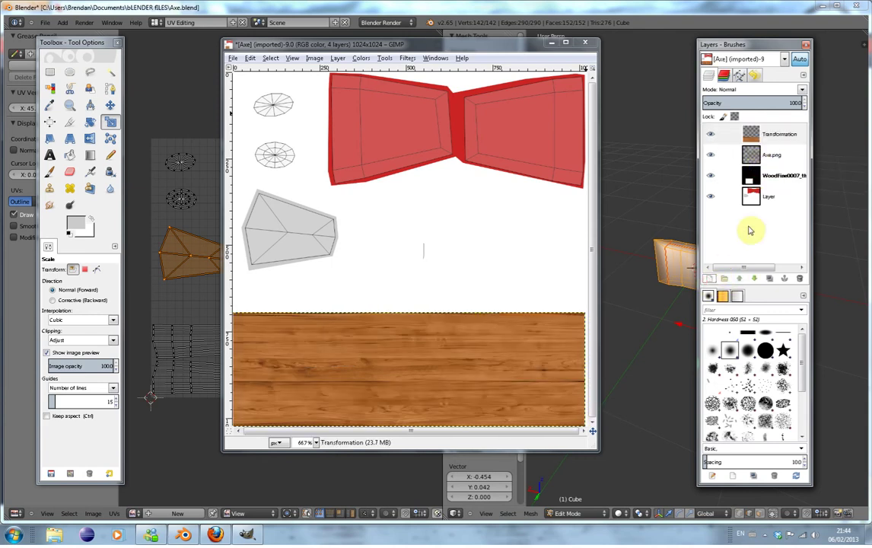
Delete the original WoodFine layer and place the stretched wood beneath Axe.png.
right_click(763, 176)
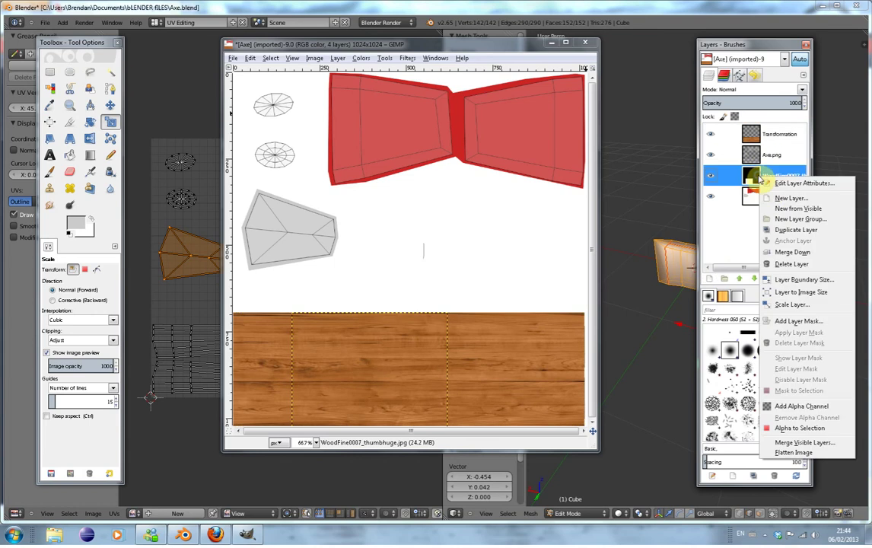
click(784, 264)
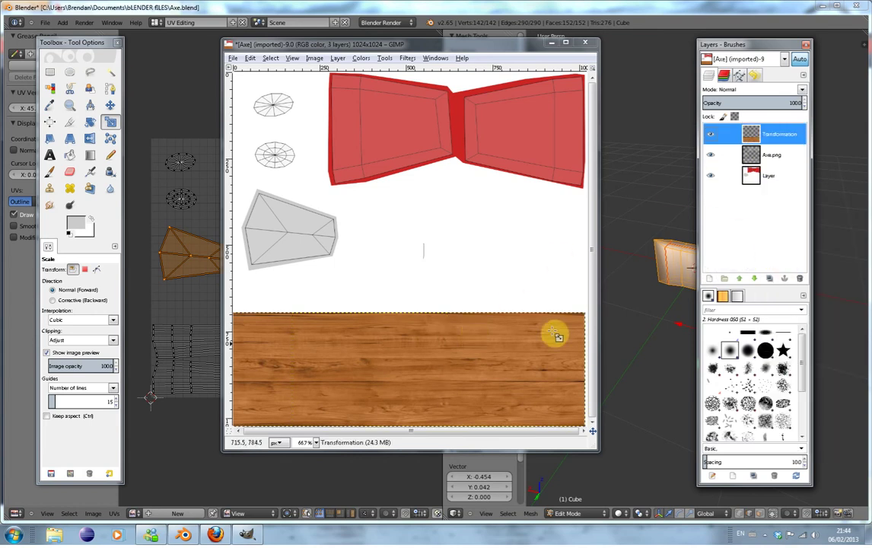
drag(750, 134, 757, 169)
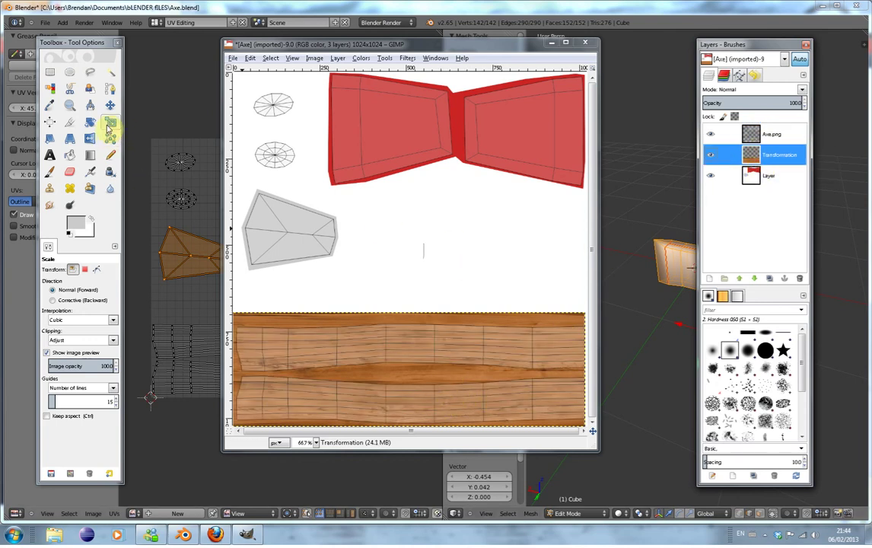
Shift the stretched wood layer up 23 px.
click(109, 105)
click(386, 375)
drag(386, 376, 386, 371)
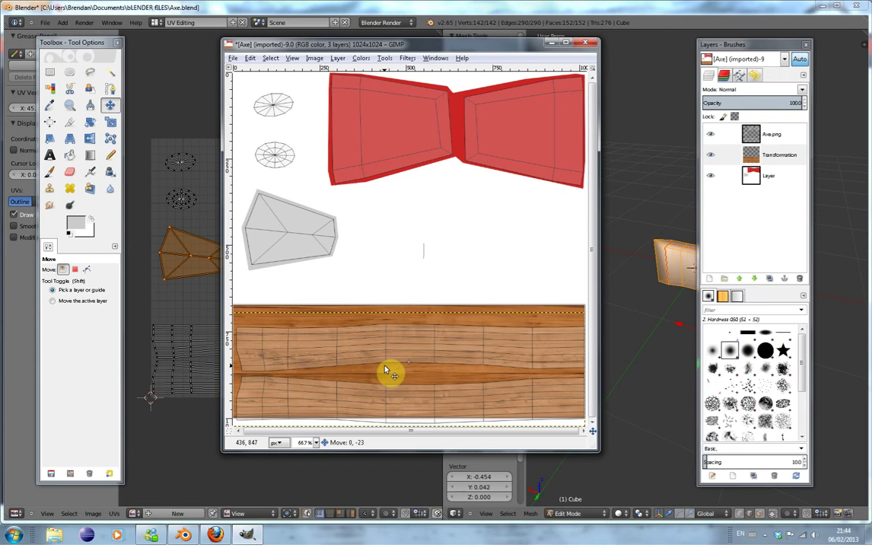
drag(386, 371, 386, 371)
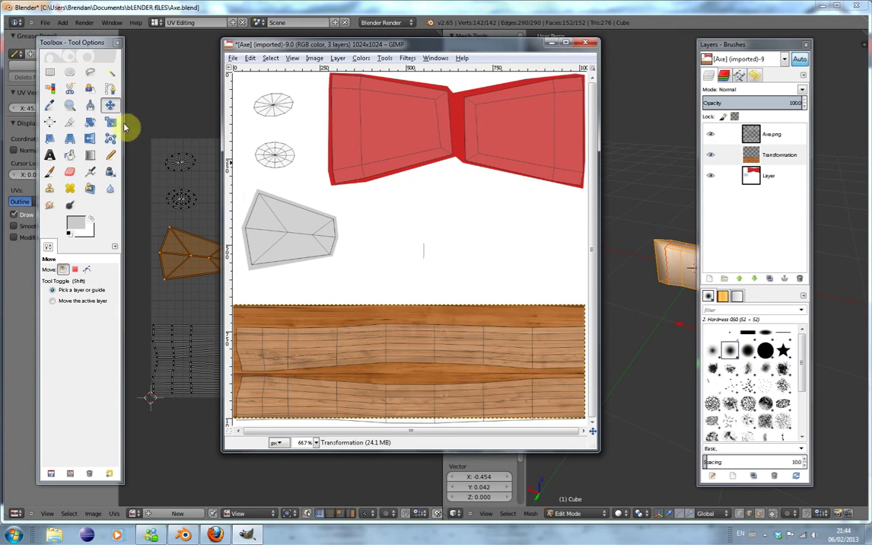
click(94, 124)
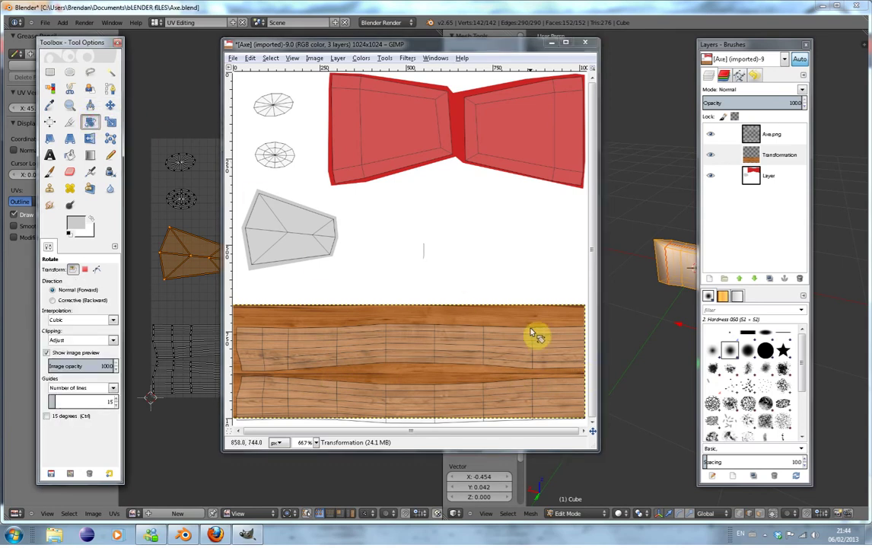
Rotate the wood layer 180°.
click(537, 324)
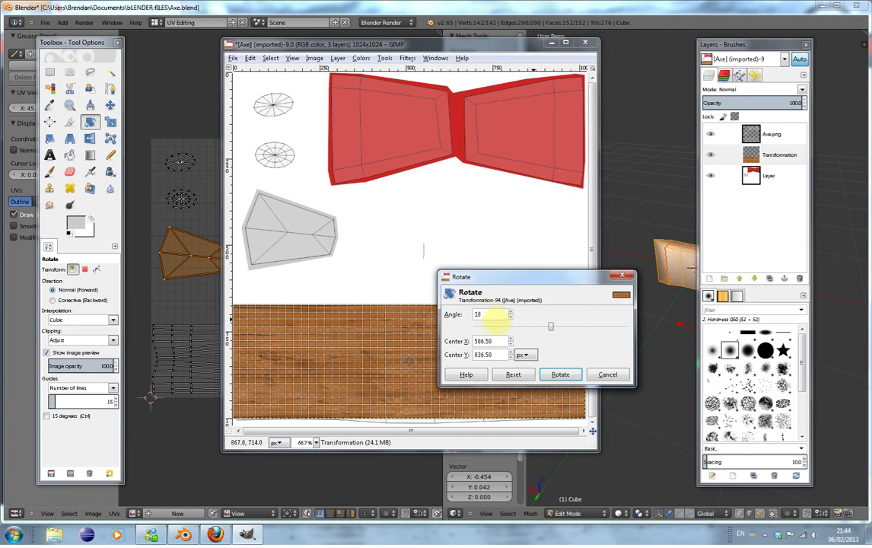
key(Return)
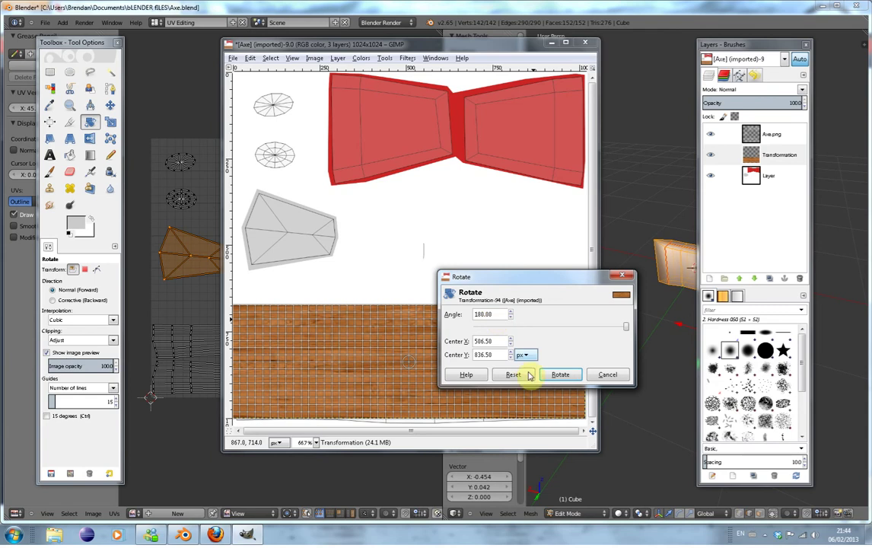
click(561, 374)
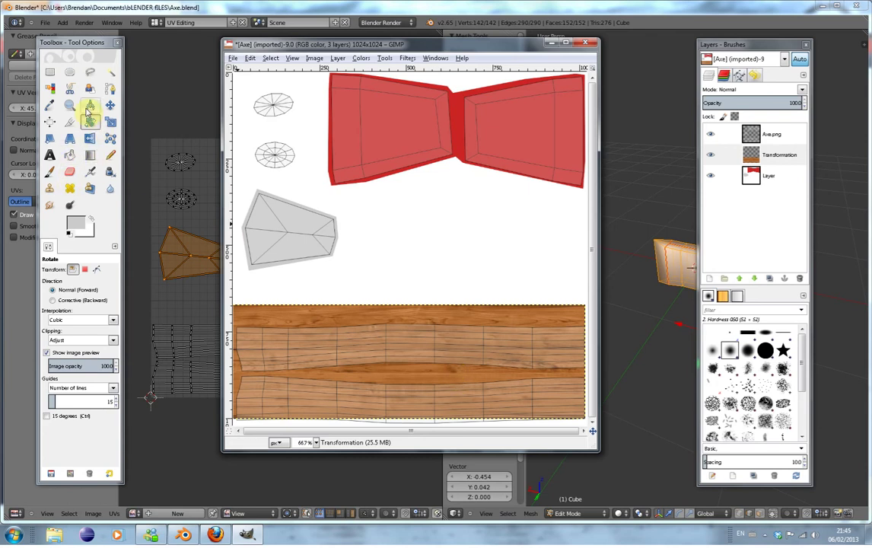
Check the wood by toggling Axe.png, then move it down to the bottom edge.
click(711, 134)
click(712, 134)
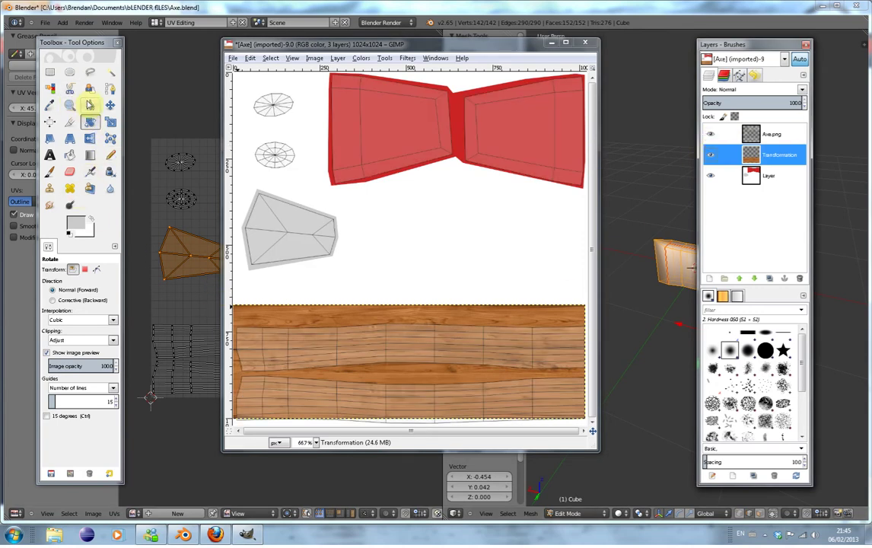
click(110, 105)
drag(419, 376, 417, 399)
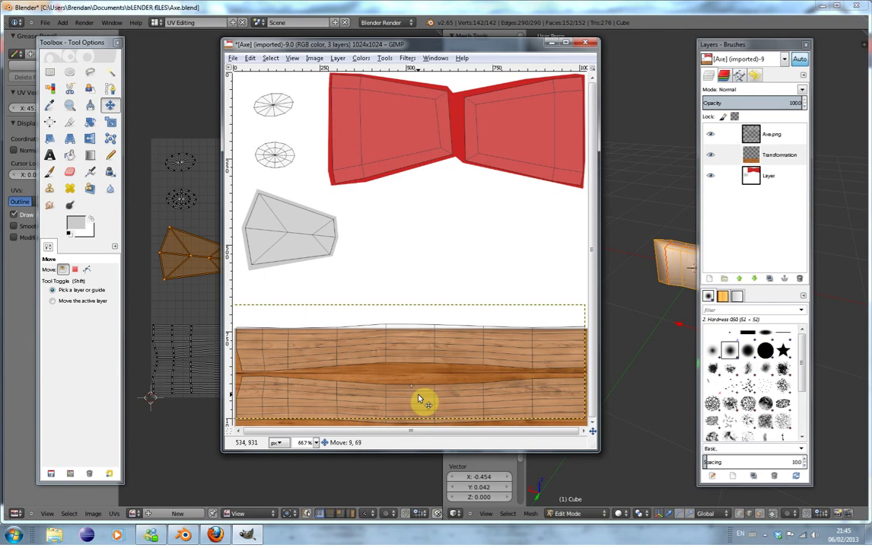
drag(417, 399, 421, 404)
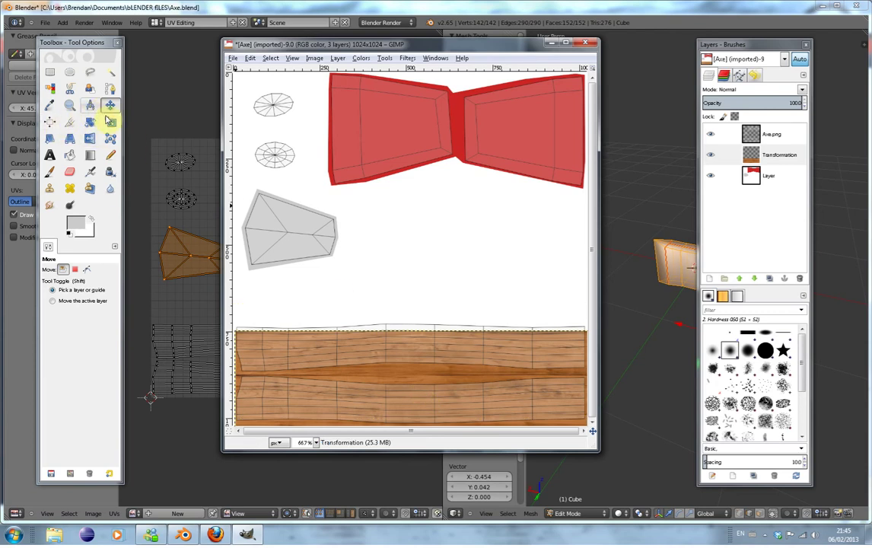
Scale the wood taller toward the top and nudge it slightly down and left.
click(68, 139)
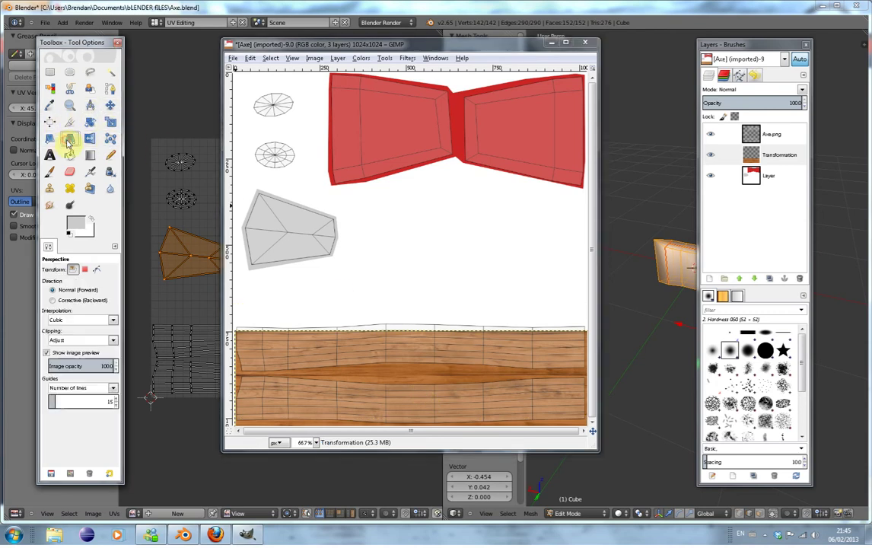
click(110, 123)
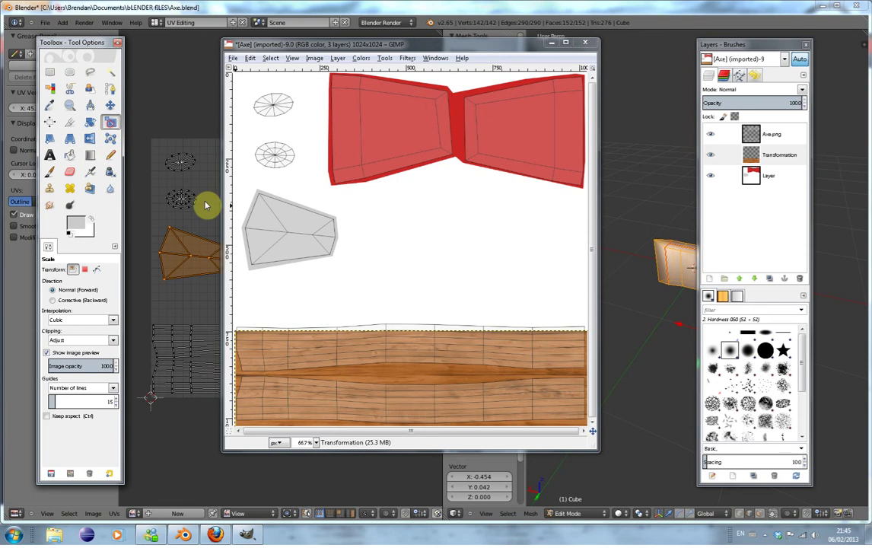
click(403, 347)
drag(407, 333, 407, 316)
click(135, 90)
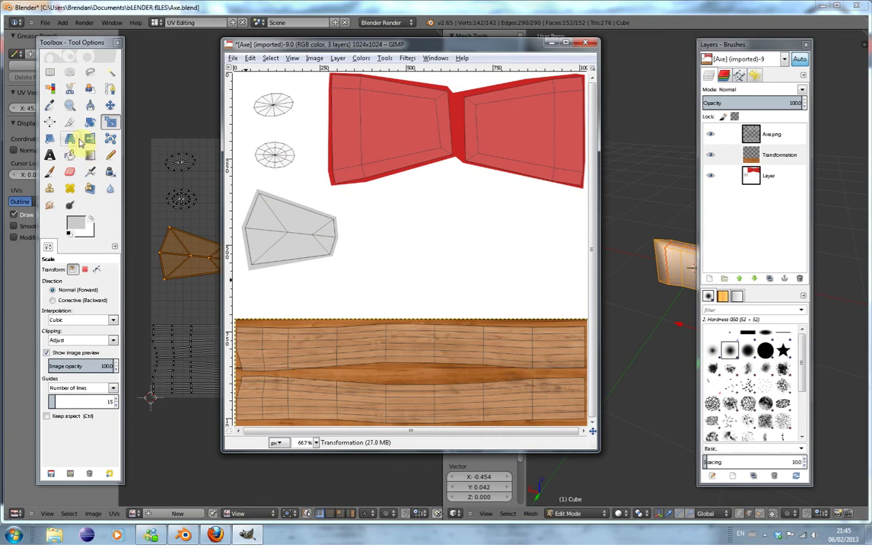
click(109, 105)
drag(427, 376, 422, 390)
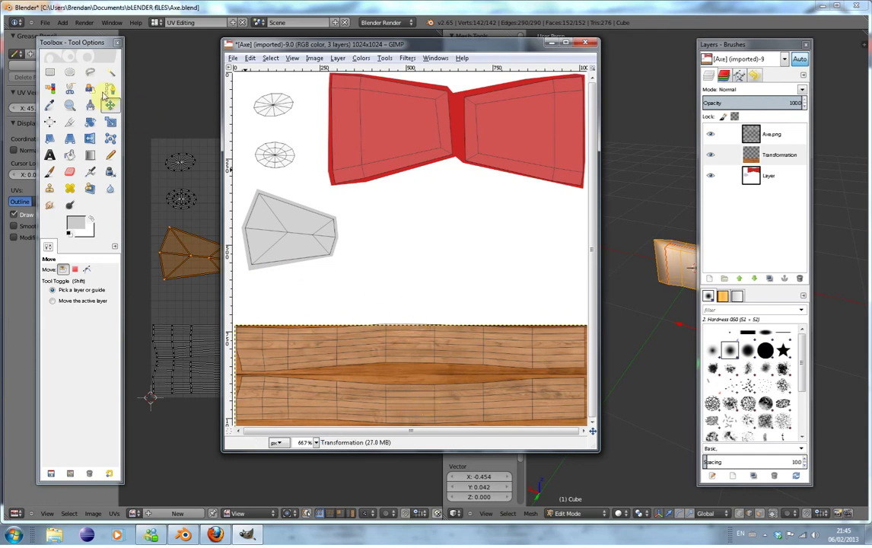
Stretch the wood to 380 px tall and nudge it to fill the bottom band.
click(111, 122)
click(415, 389)
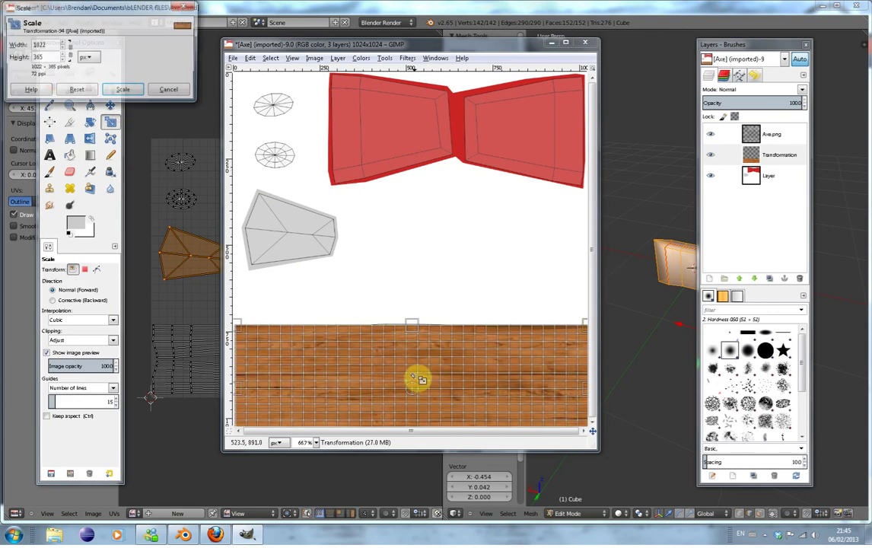
drag(415, 326, 411, 313)
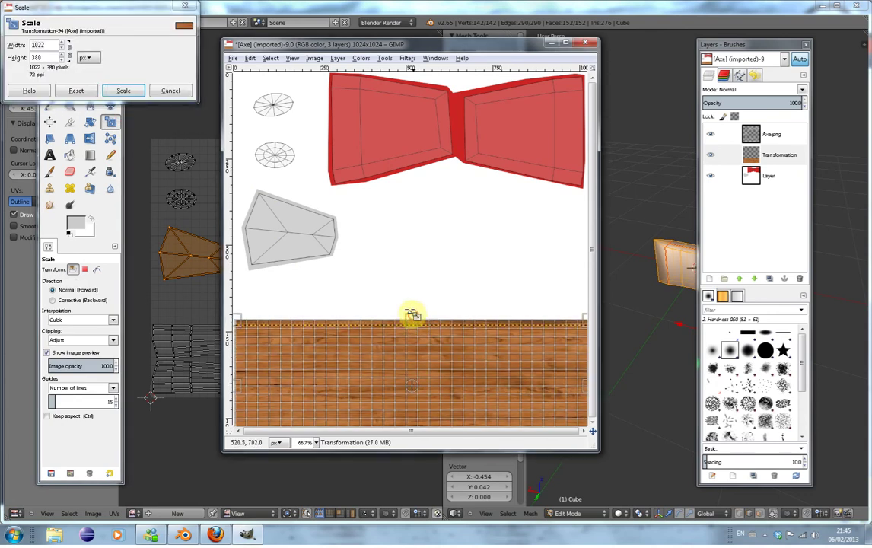
click(144, 91)
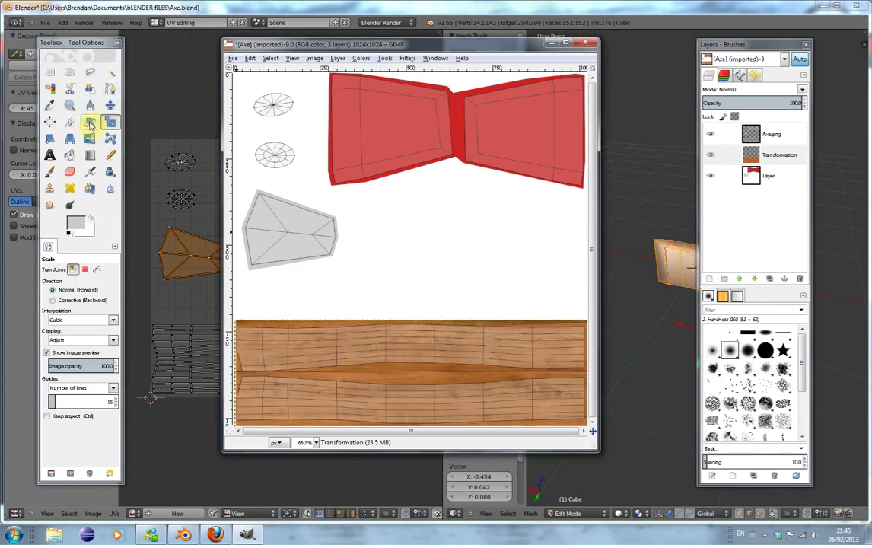
click(110, 105)
drag(403, 376, 398, 378)
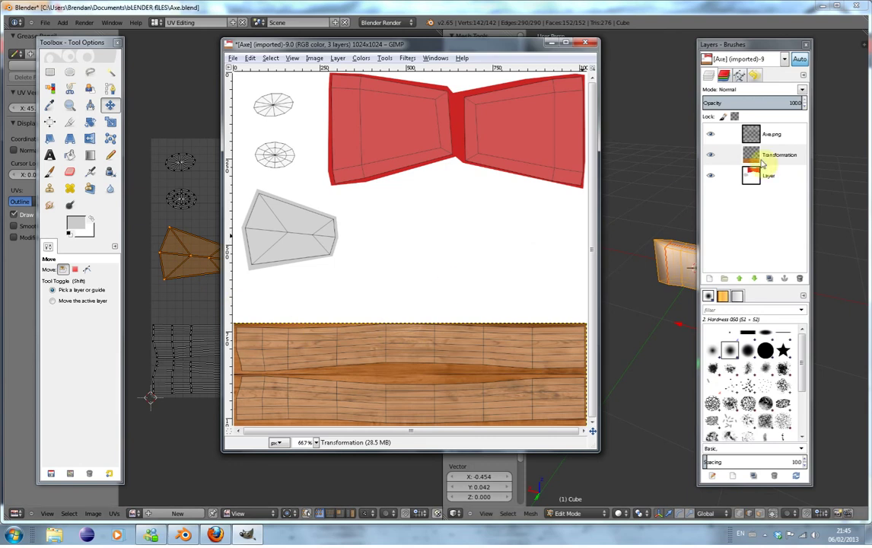
click(51, 74)
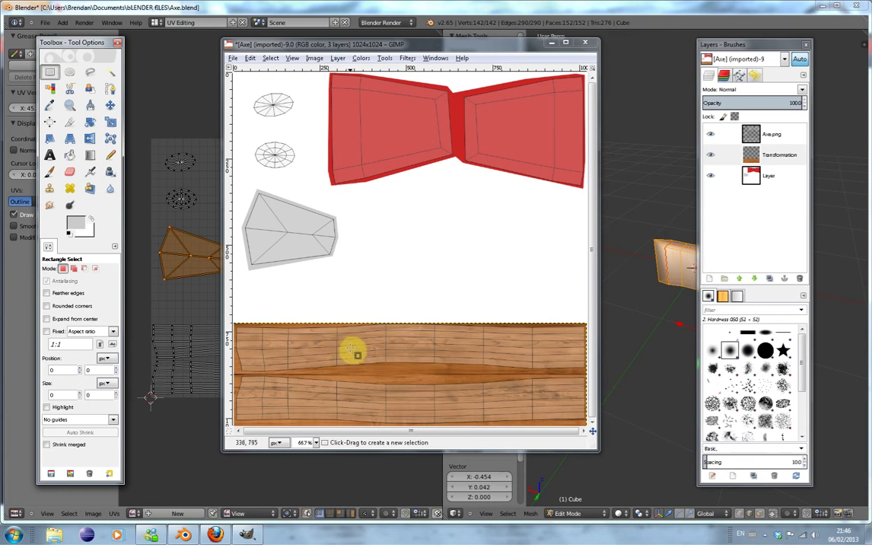
Copy a 355 x 133 wood patch, paste it as a new layer, and move it top-left.
drag(335, 326, 457, 371)
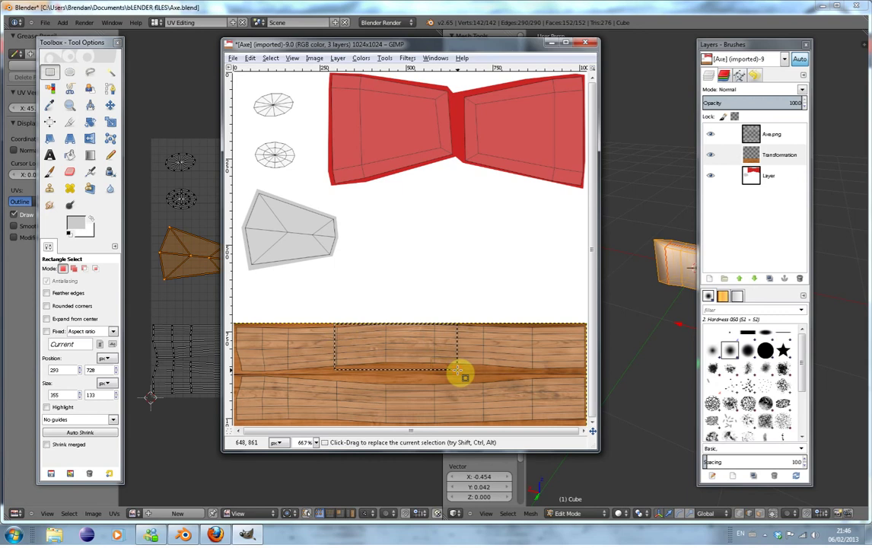
key(ctrl+c)
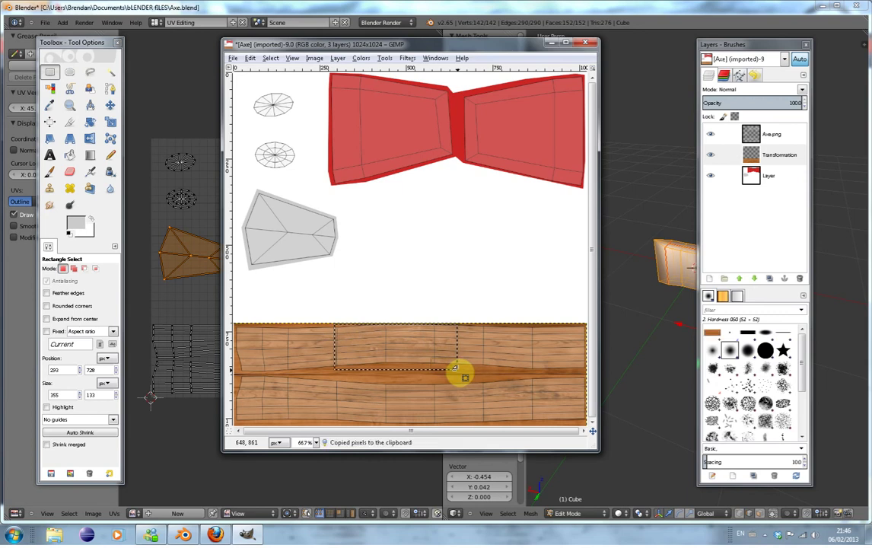
key(ctrl+v)
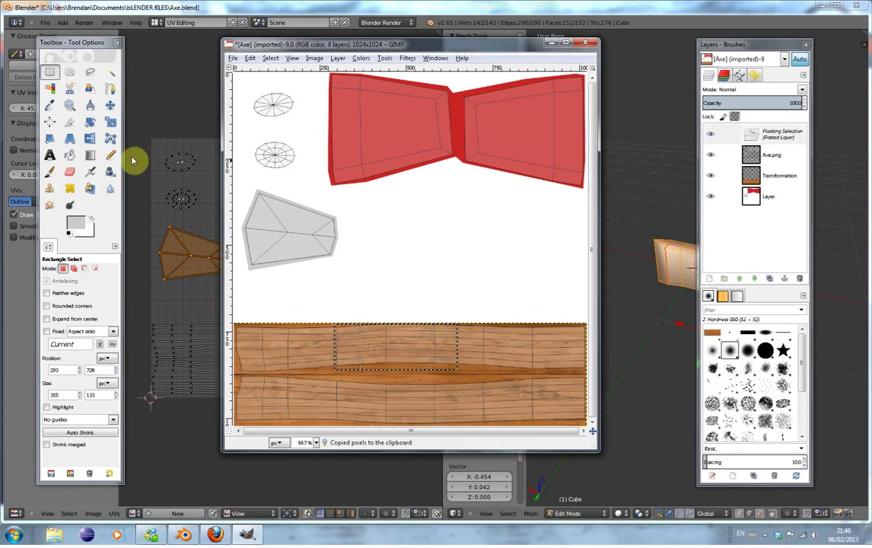
click(711, 279)
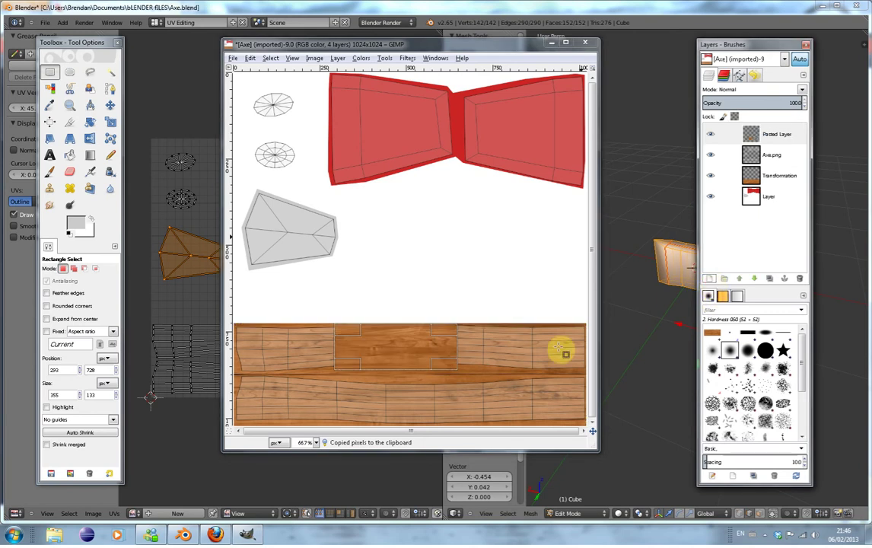
click(110, 106)
drag(390, 358, 266, 166)
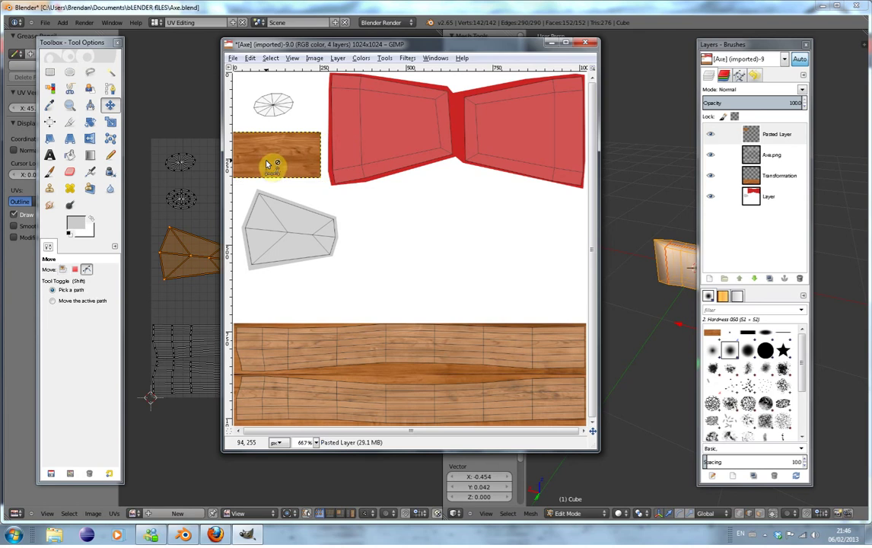
Paste a second wood patch layer over the upper-left piece and raise Transformation above Axe.png.
key(ctrl+c)
key(ctrl+v)
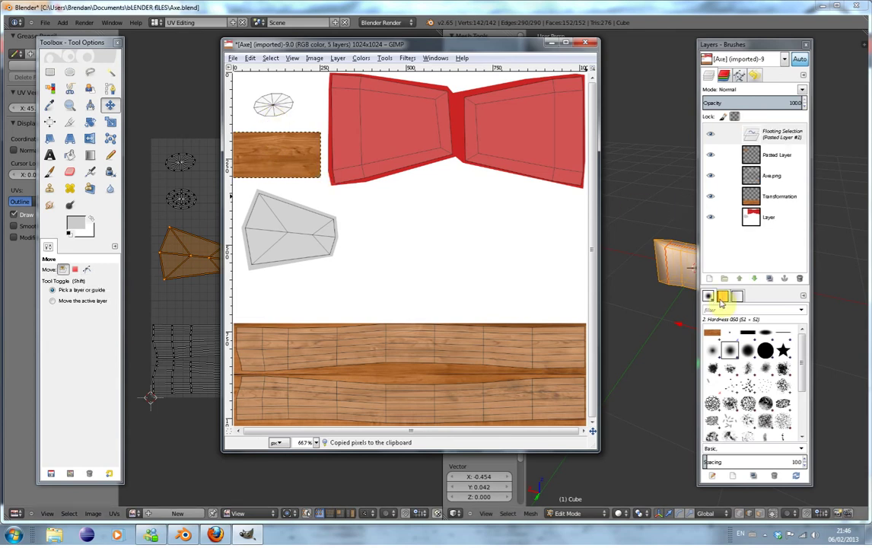
click(710, 282)
drag(280, 153, 282, 109)
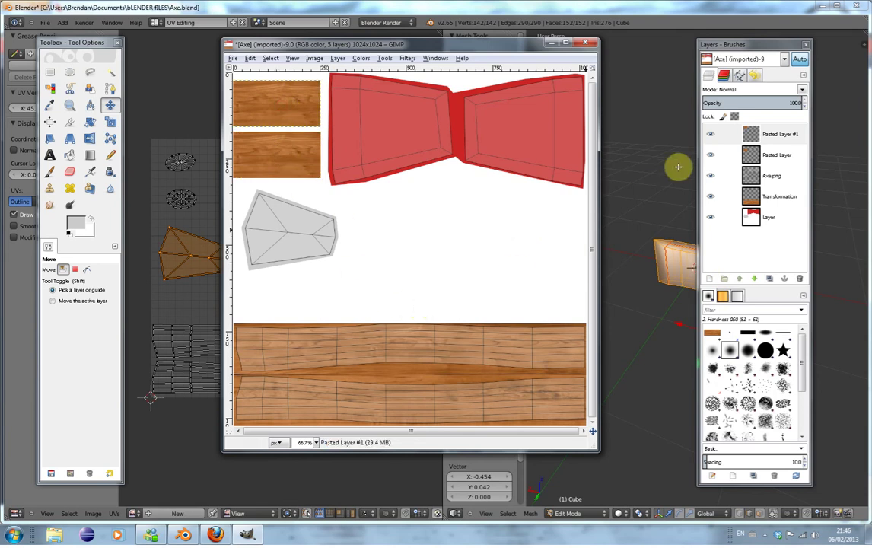
drag(750, 197, 755, 168)
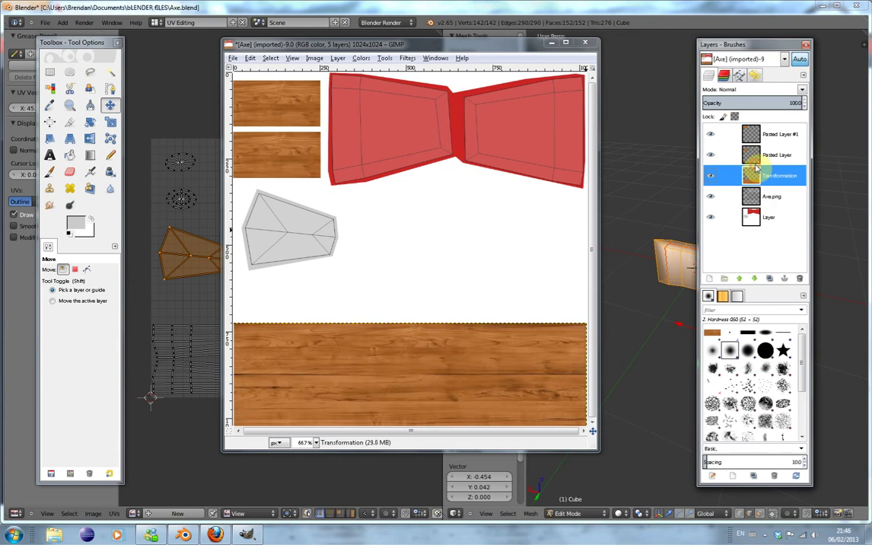
right_click(752, 137)
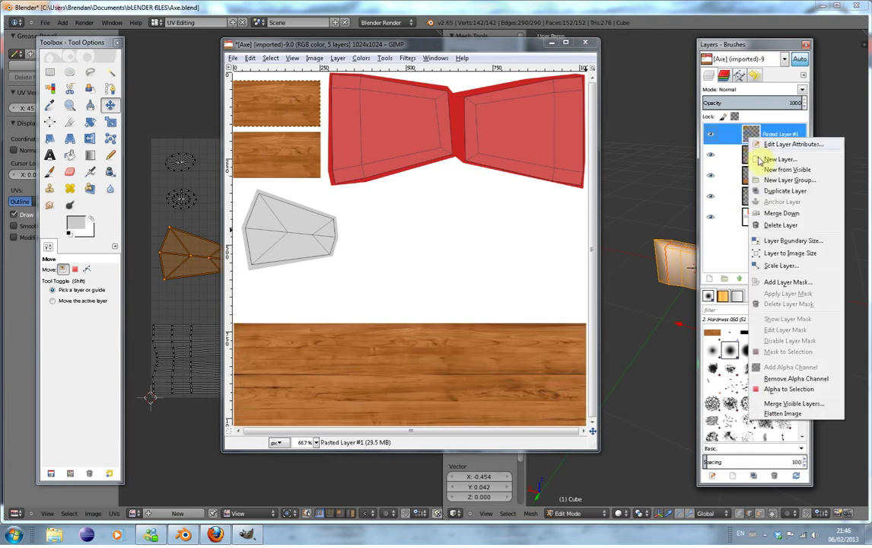
Merge both pasted wood patches into Transformation and move it below Axe.png.
click(769, 216)
right_click(751, 135)
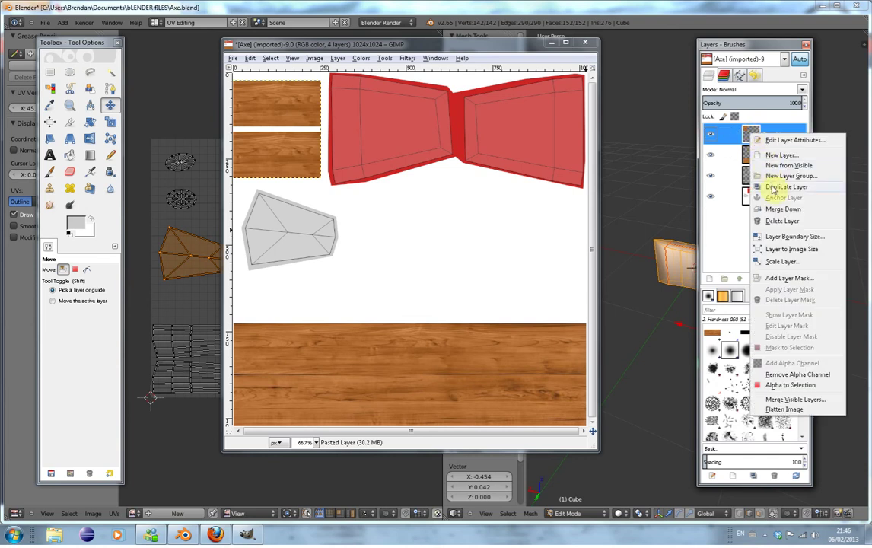
click(774, 210)
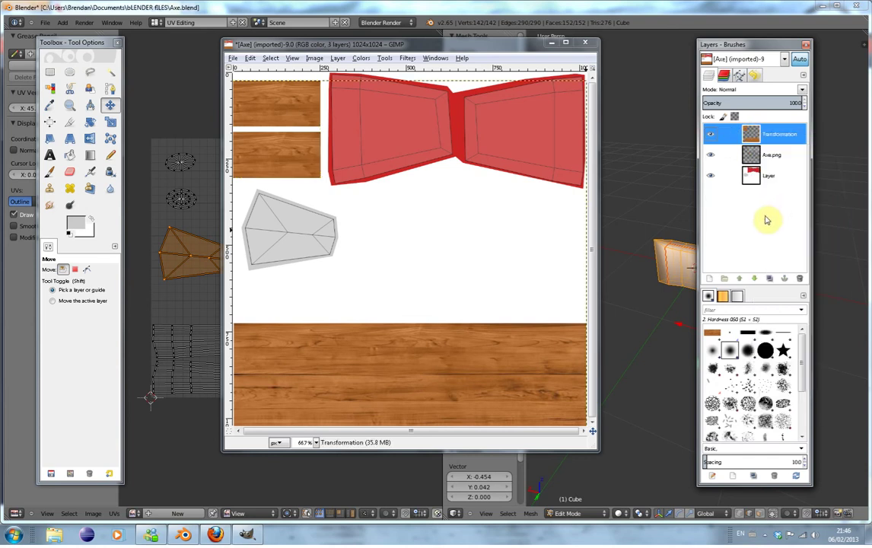
drag(751, 134, 750, 177)
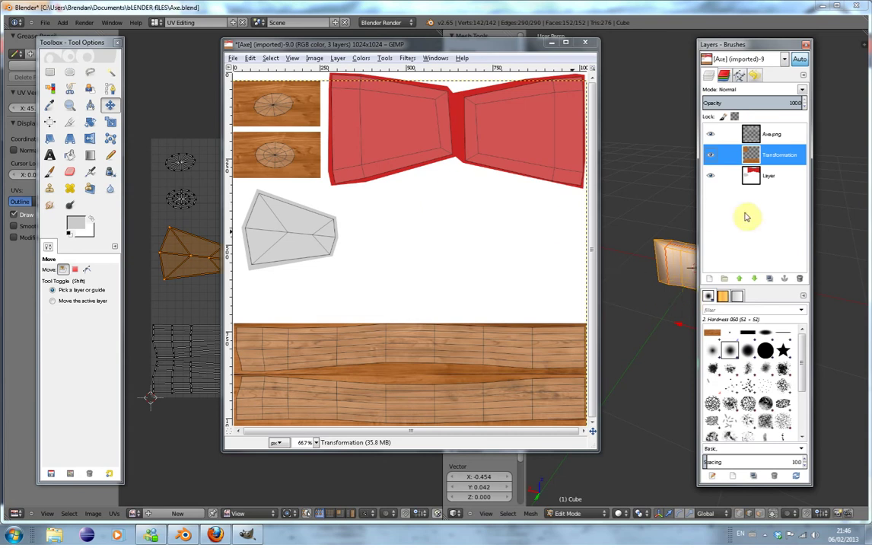
Hide the Axe.png wireframe and overwrite Axe.png with the finished texture.
click(710, 134)
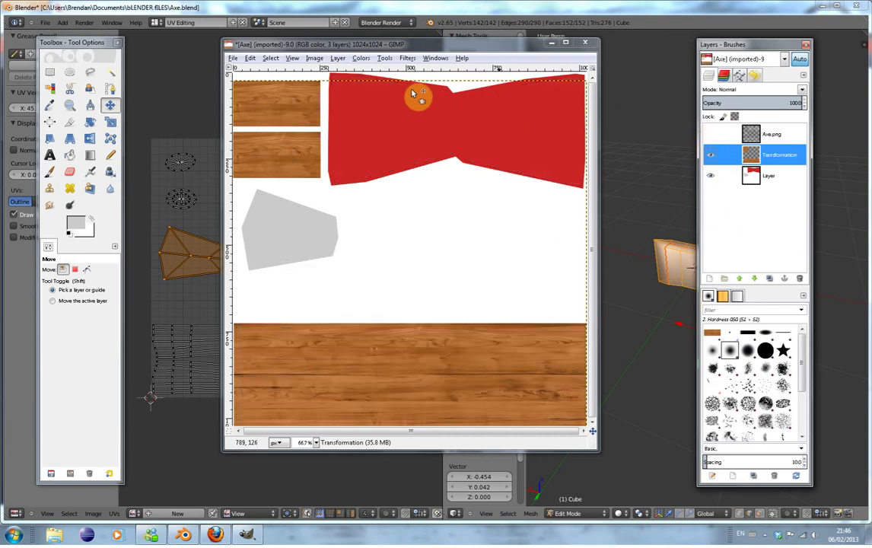
click(233, 59)
click(261, 147)
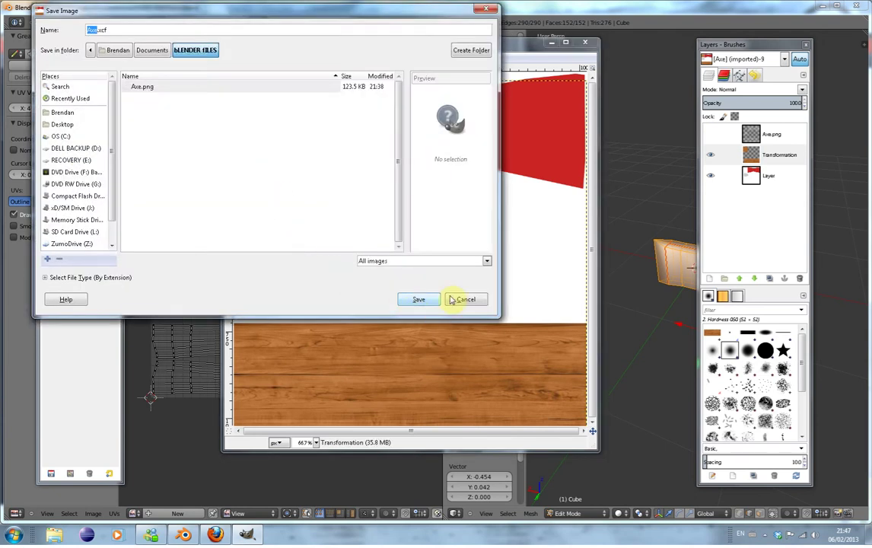
click(460, 299)
click(233, 59)
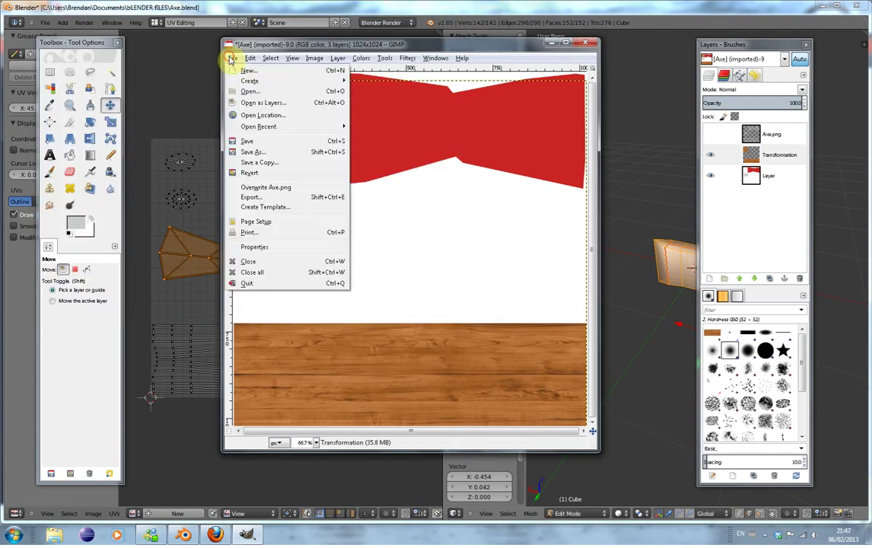
click(277, 188)
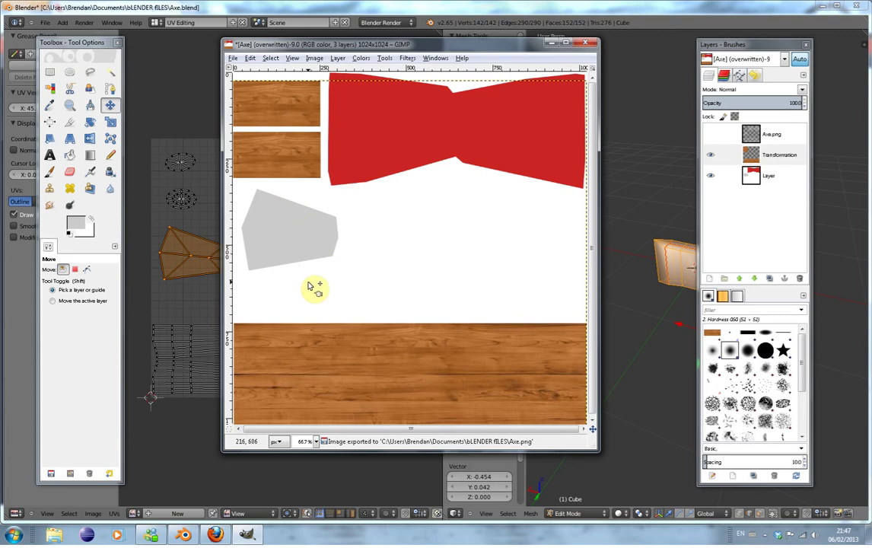
click(264, 7)
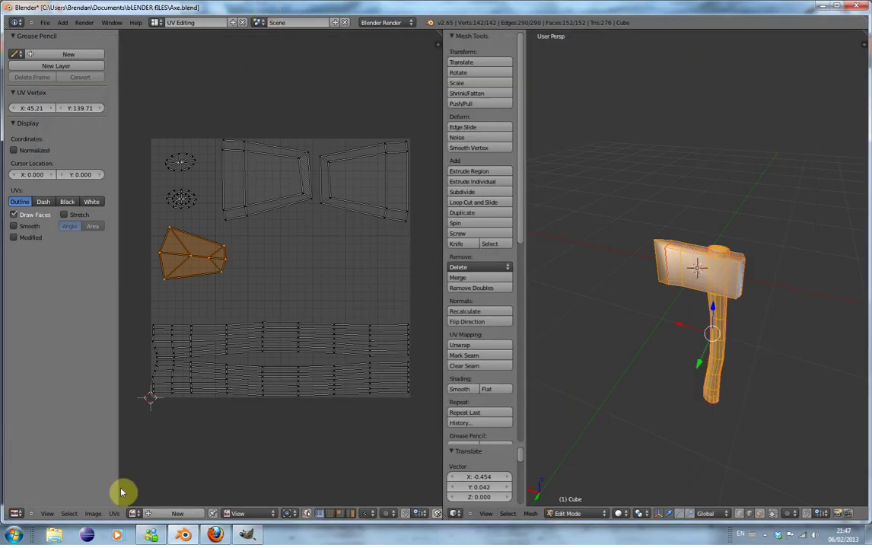
Load the exported Axe.png image into Blender's UV editor.
click(93, 514)
click(107, 479)
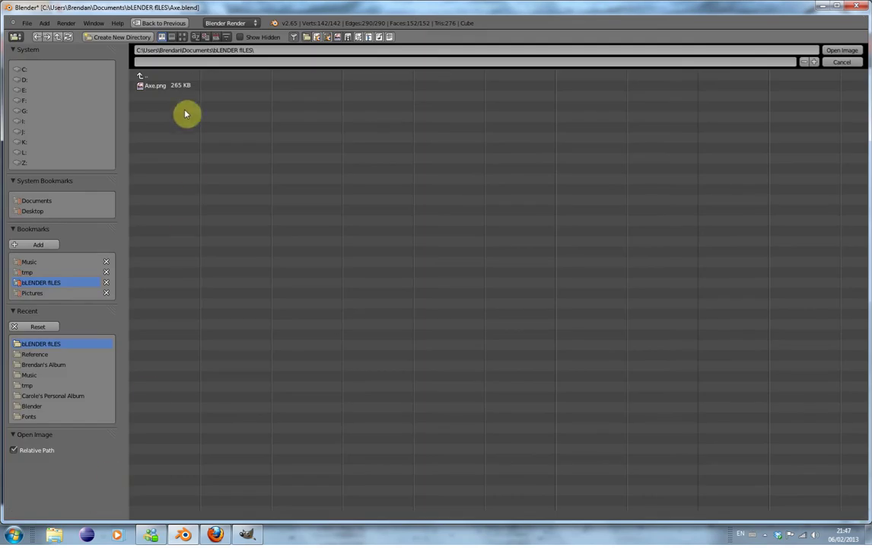
click(180, 86)
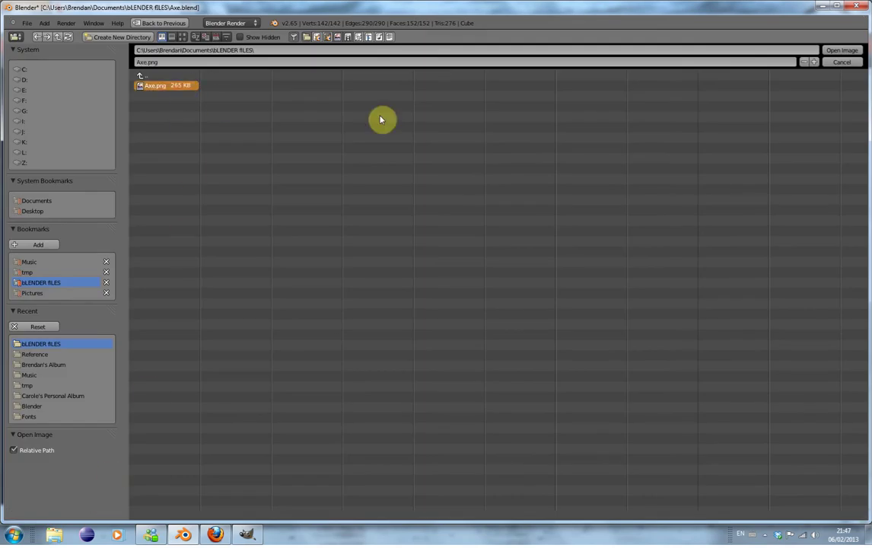
click(833, 52)
scroll(331, 308, down, 1)
scroll(334, 308, up, 1)
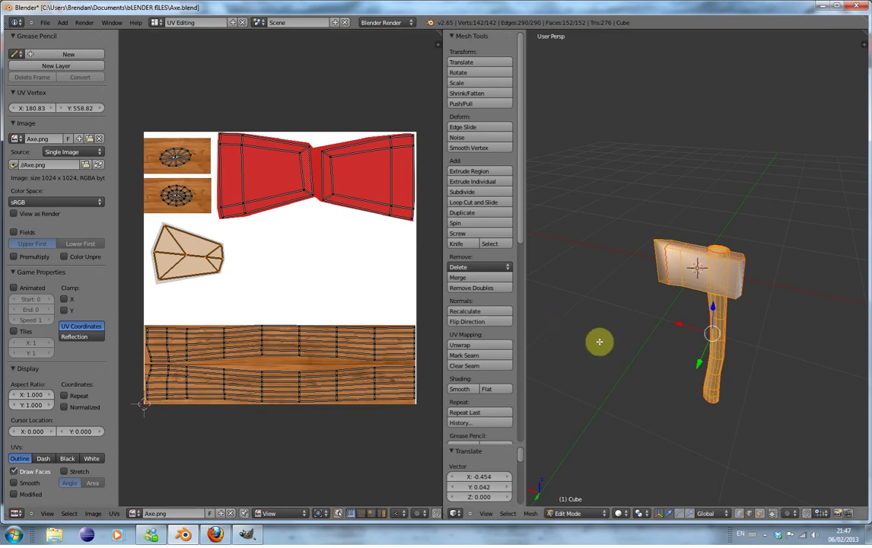
Enable Textured Solid shading in the sidebar and return to Object Mode.
key(n)
scroll(791, 437, down, 1)
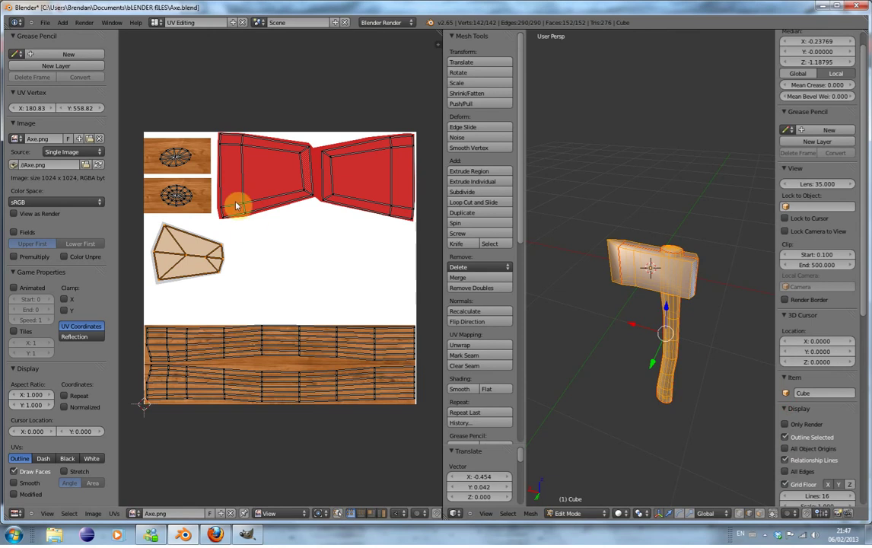
scroll(810, 421, down, 1)
scroll(807, 430, down, 4)
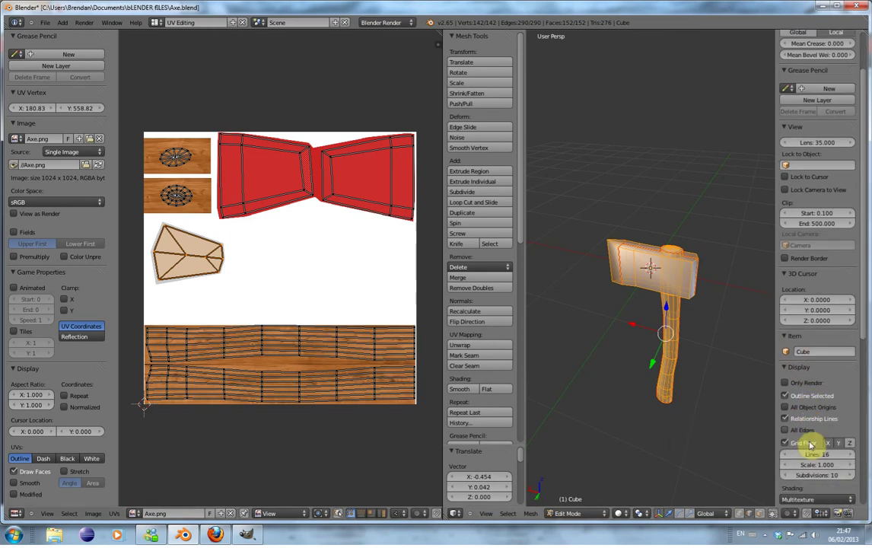
click(790, 455)
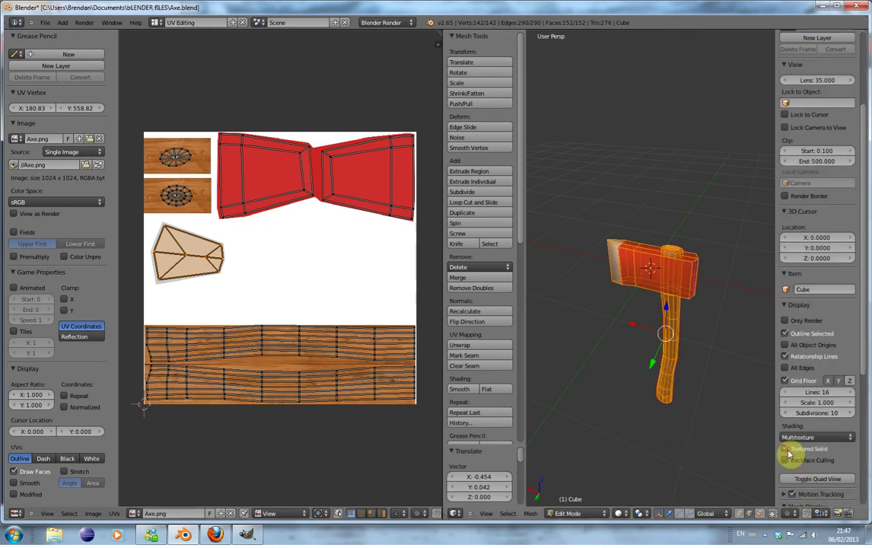
key(Tab)
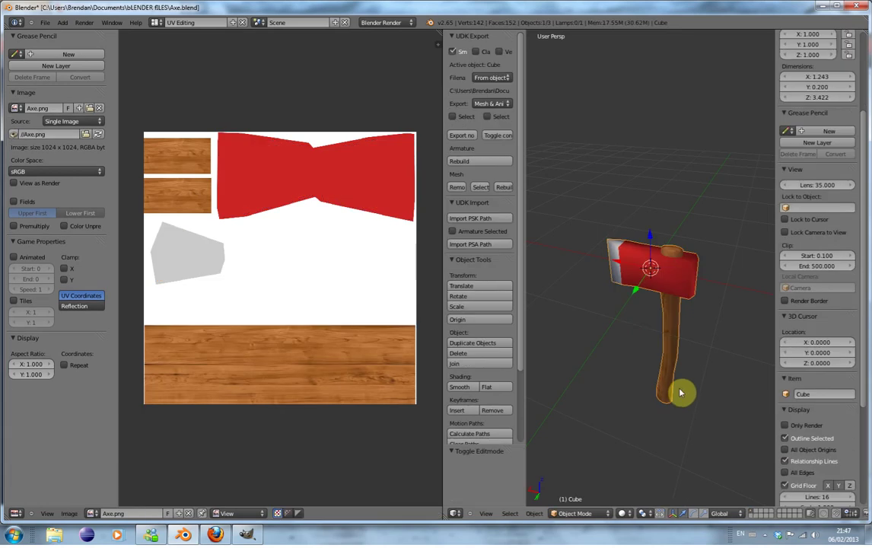
Orbit and zoom around the textured axe to inspect its head side-on and edge-on.
middle_drag(709, 376, 760, 321)
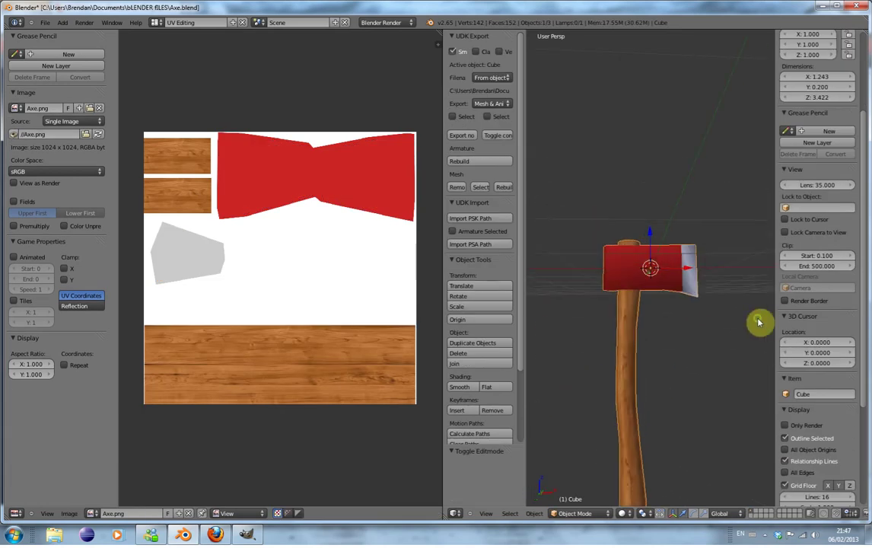
scroll(776, 320, up, 2)
scroll(653, 404, up, 2)
middle_drag(653, 404, 613, 390)
middle_drag(658, 360, 617, 358)
middle_drag(616, 358, 599, 358)
Settle on the straight front view of the axe and bring up the material display modes.
key(KP_1)
scroll(600, 357, down, 1)
scroll(600, 354, up, 2)
scroll(615, 405, up, 1)
scroll(608, 359, up, 1)
scroll(623, 400, up, 1)
scroll(622, 393, down, 1)
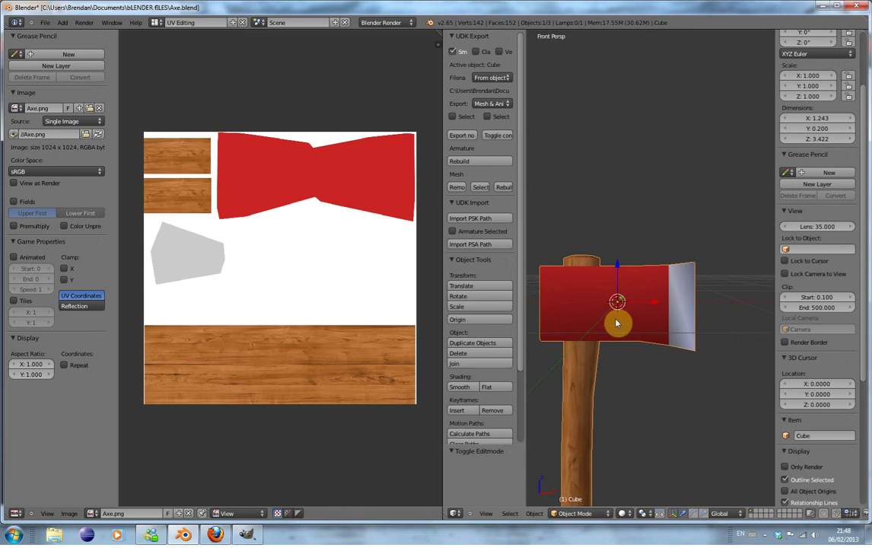
mouse_move(653, 321)
middle_down()
mouse_move(613, 350)
mouse_move(671, 302)
mouse_move(650, 307)
mouse_move(657, 305)
middle_up()
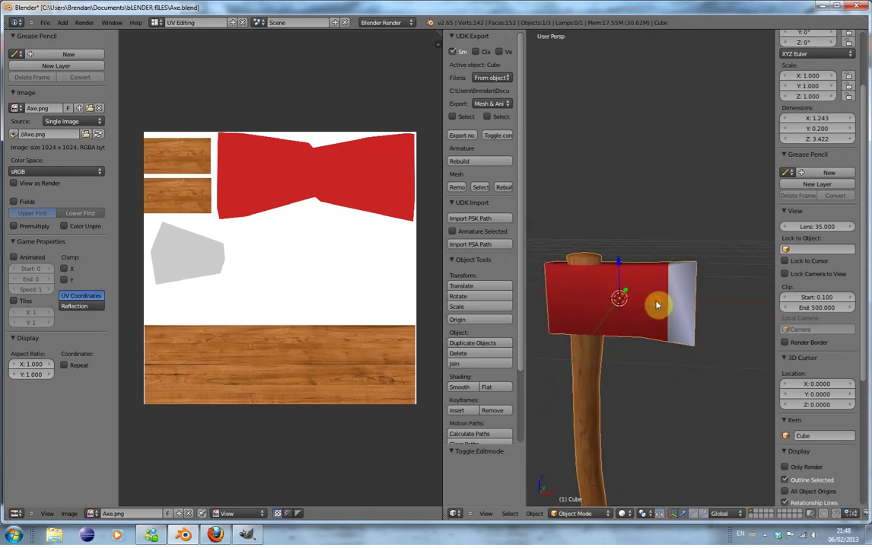
key(KP_1)
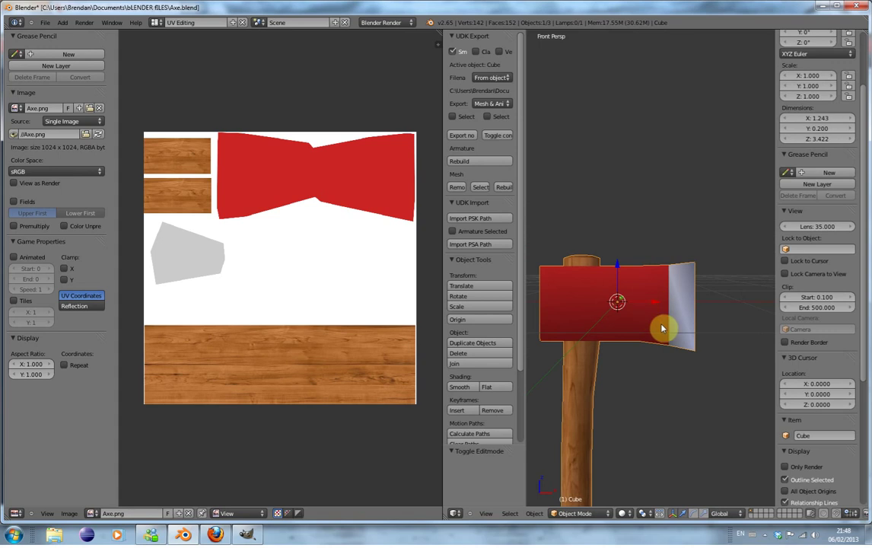
scroll(840, 373, down, 1)
scroll(840, 372, down, 7)
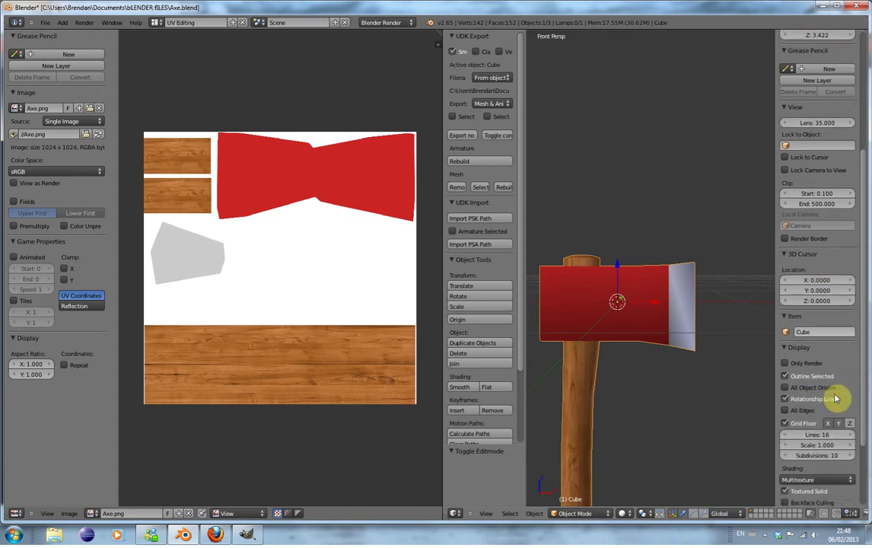
click(823, 417)
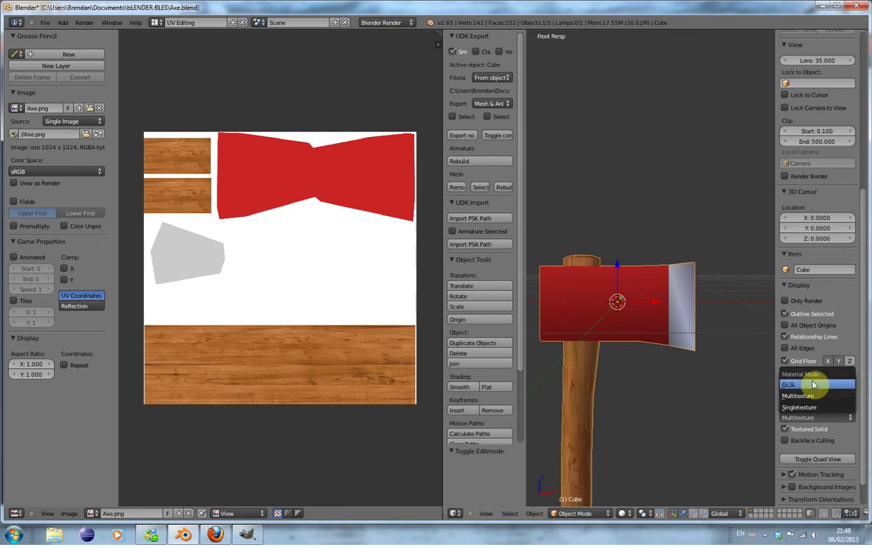
Switch the material display mode to GLSL.
click(813, 385)
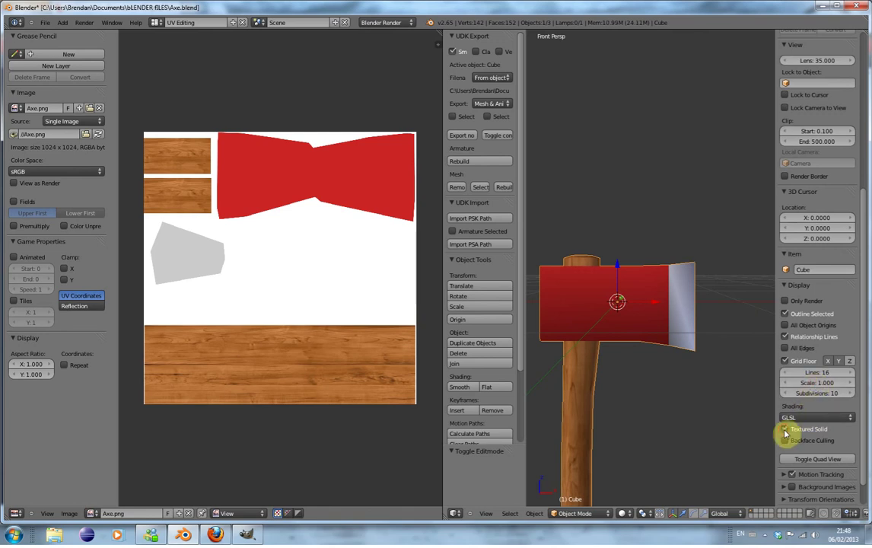
click(510, 513)
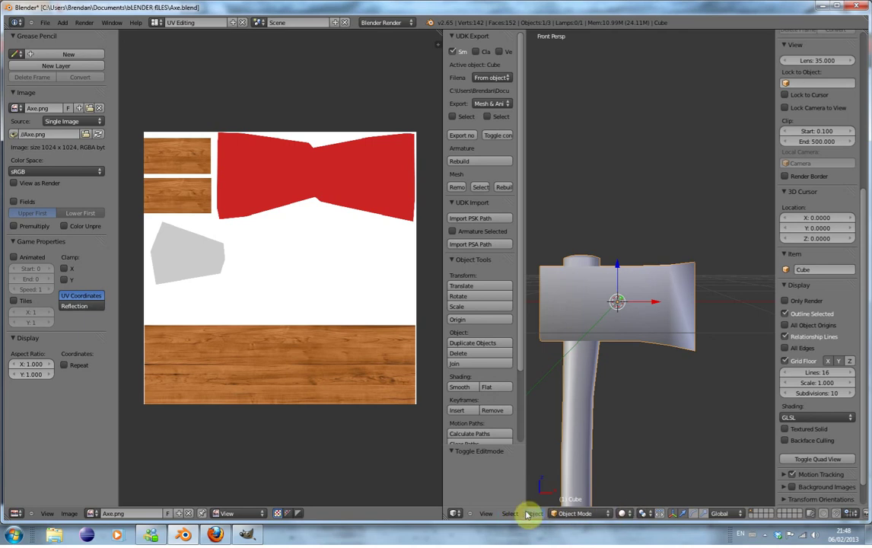
click(488, 514)
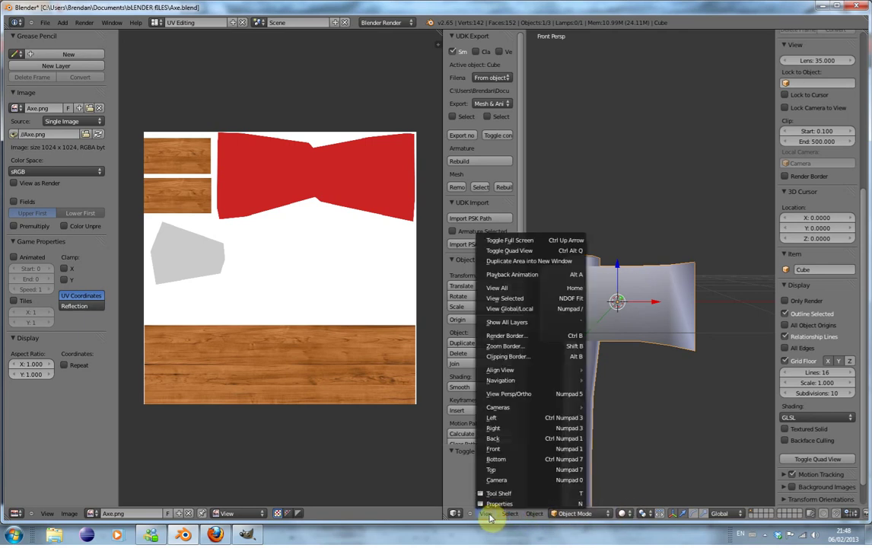
Set viewport shading to Texture, view the axe from above, and bring up the screen layouts.
click(622, 514)
click(638, 470)
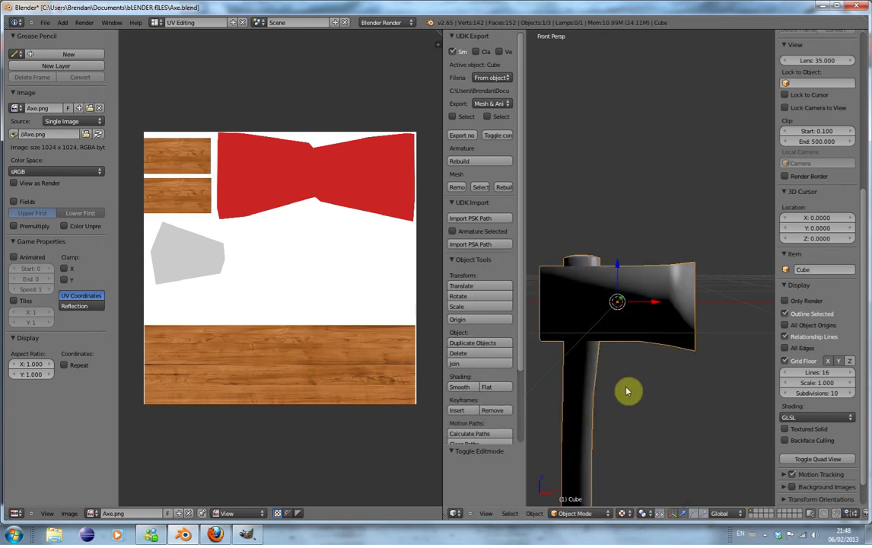
scroll(639, 387, down, 4)
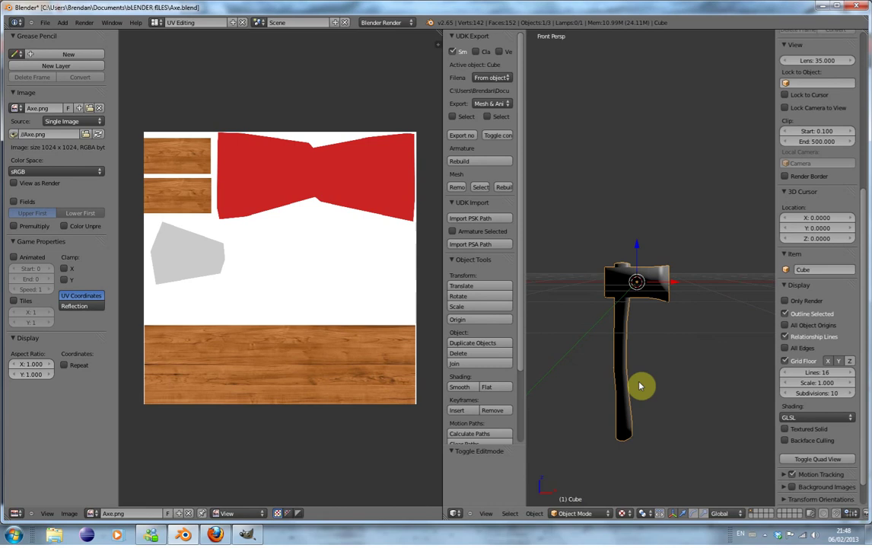
middle_drag(639, 350, 763, 328)
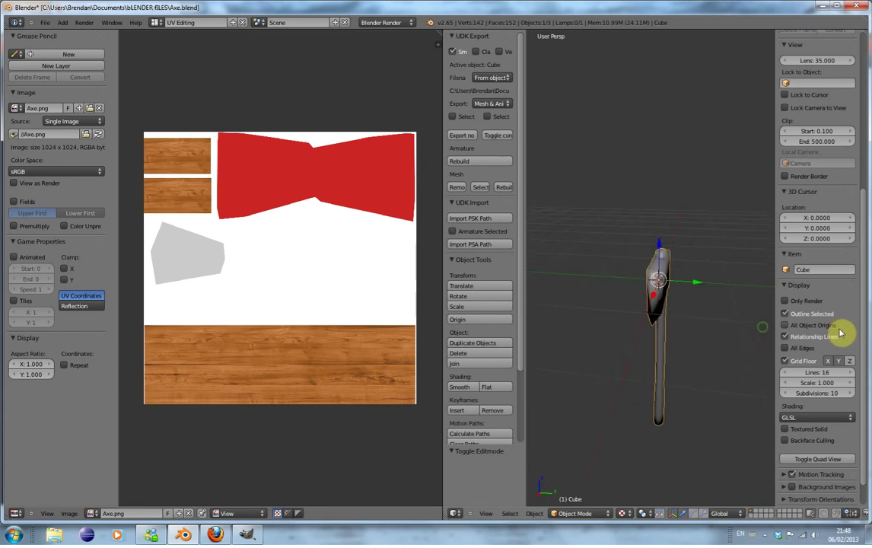
click(156, 22)
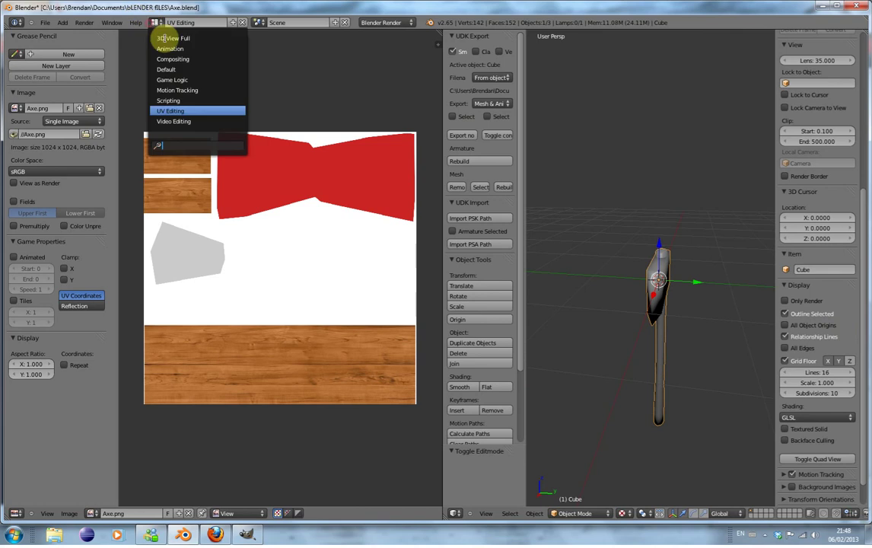
Switch to the Default layout with Texture shading and a front view of the axe.
click(219, 69)
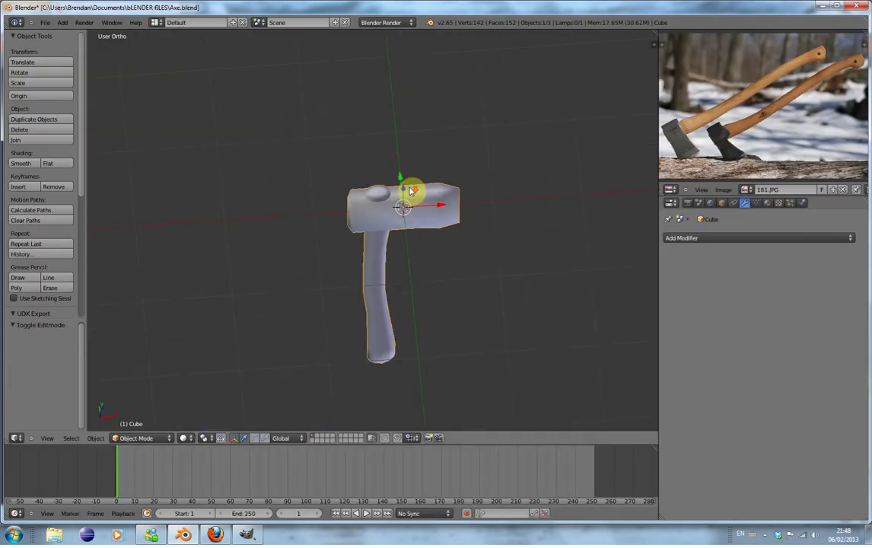
scroll(415, 197, down, 2)
click(185, 438)
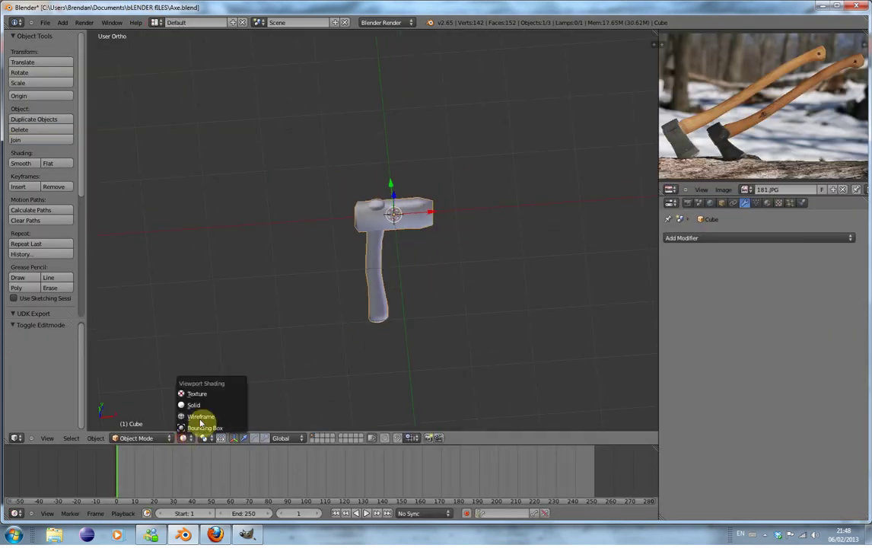
click(196, 394)
middle_drag(362, 343, 358, 315)
key(KP_1)
scroll(361, 312, down, 3)
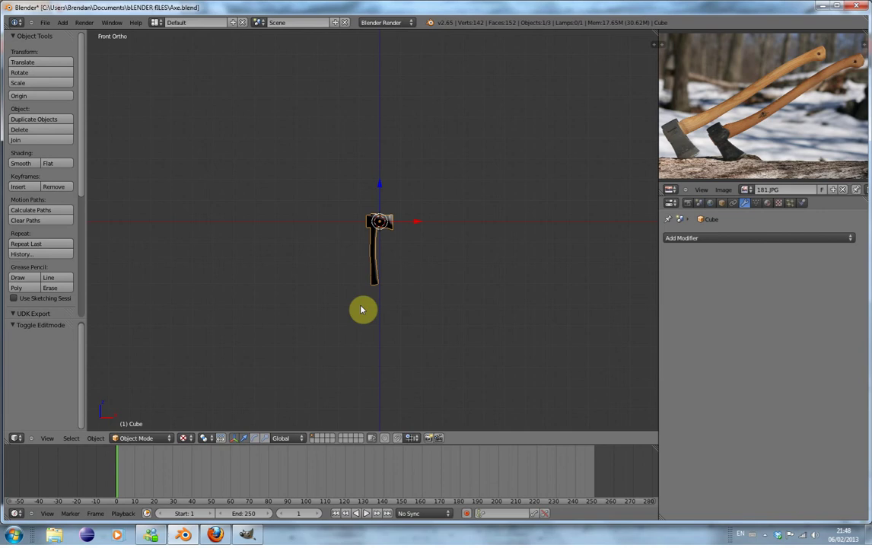
middle_drag(370, 304, 406, 320)
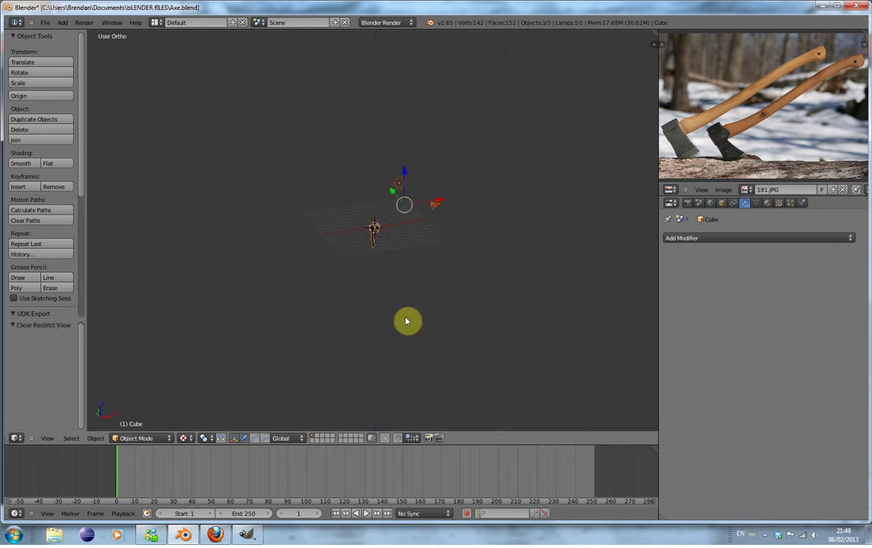
Delete the scene's camera.
key(a)
middle_drag(417, 316, 438, 251)
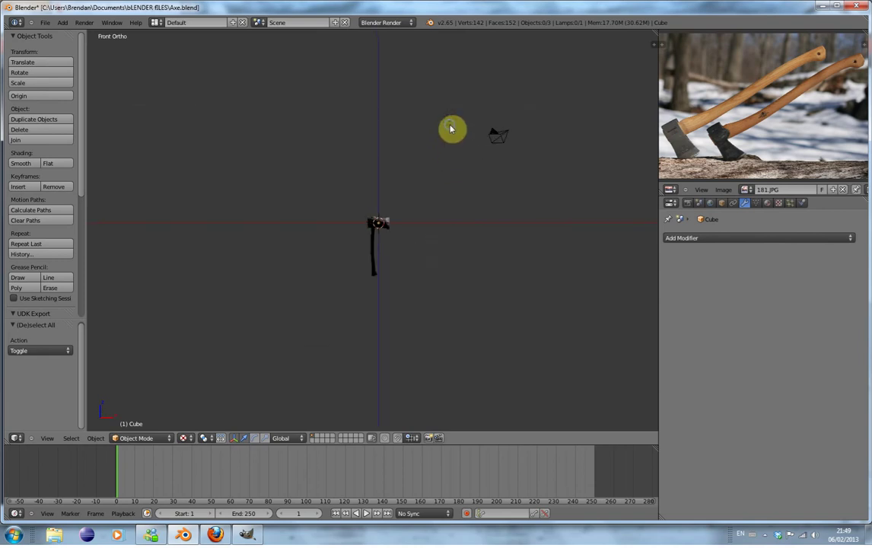
right_click(490, 133)
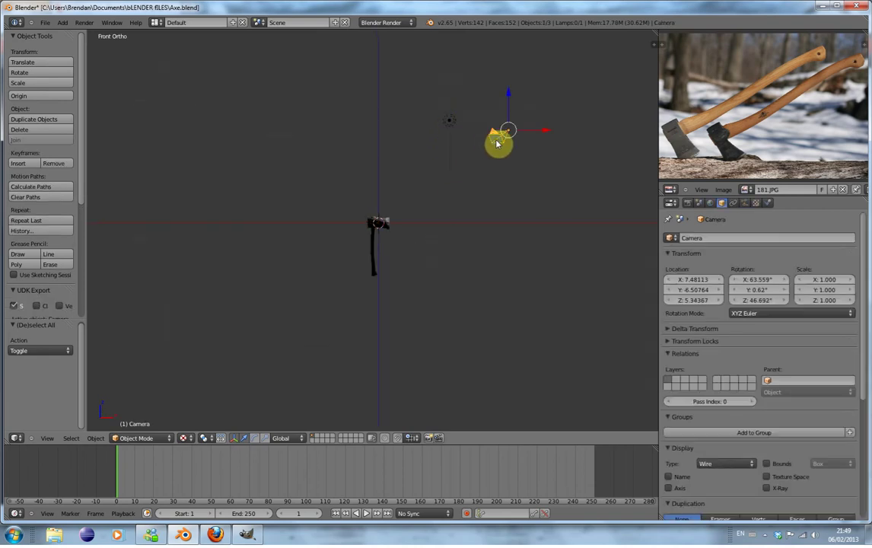
key(x)
click(495, 141)
middle_drag(491, 192, 481, 208)
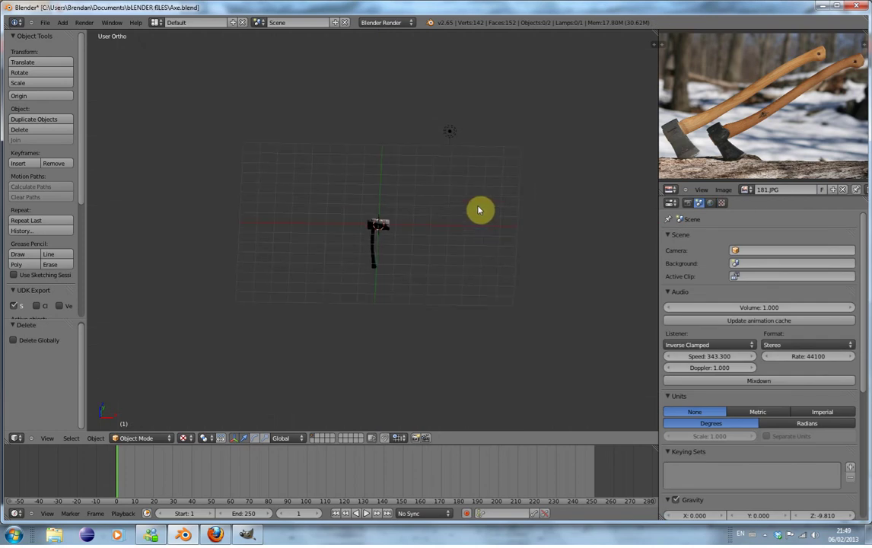
Duplicate the lamp three times, placing the copies around the axe.
right_click(454, 135)
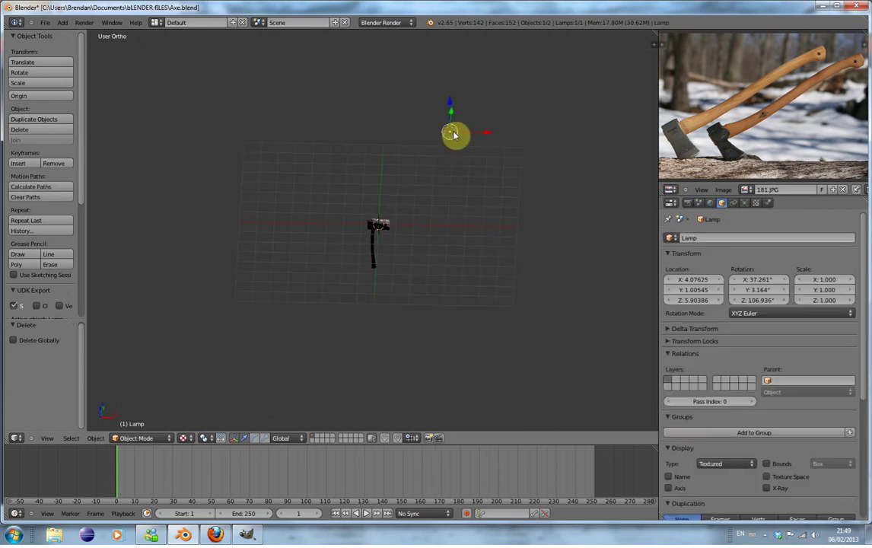
key(shift+d)
click(277, 221)
key(shift+d)
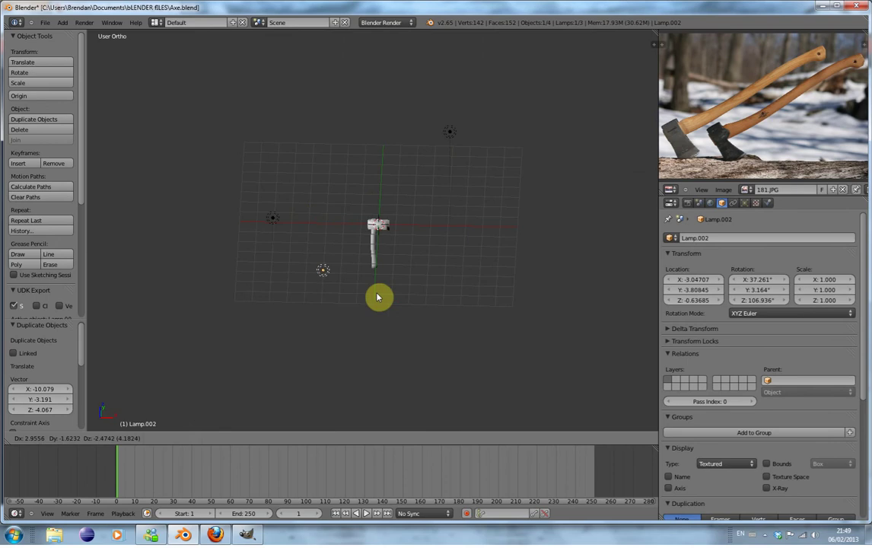
click(430, 304)
middle_drag(430, 305, 321, 290)
key(shift+d)
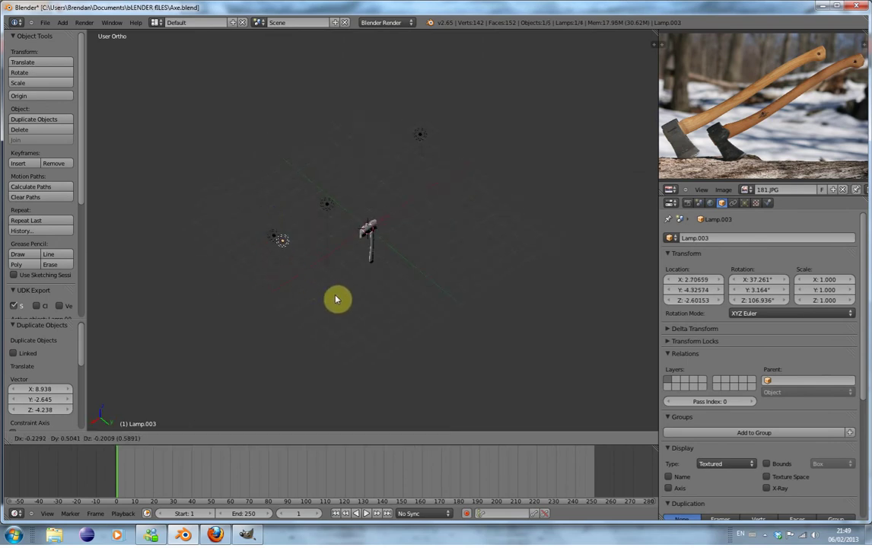
click(447, 374)
Return to the front view and select the axe.
middle_drag(465, 345, 401, 306)
scroll(393, 312, up, 3)
scroll(394, 312, up, 2)
key(KP_1)
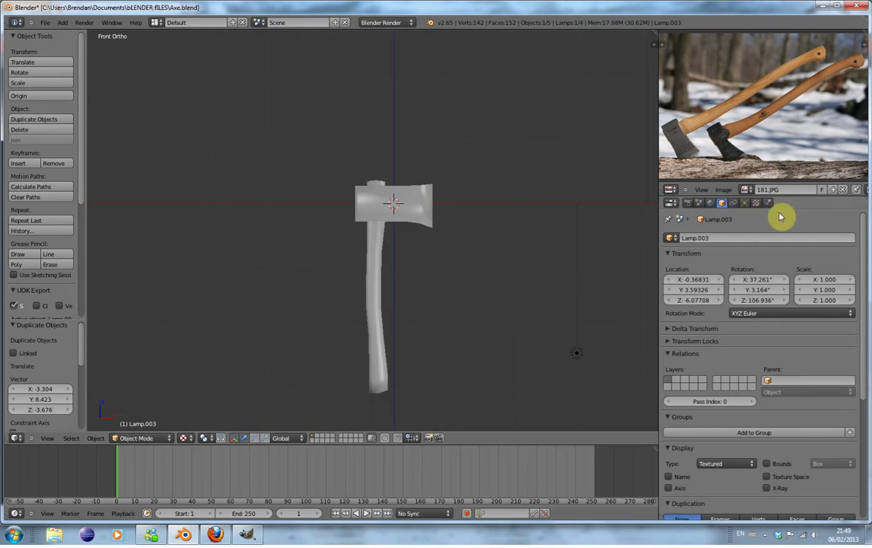
right_click(425, 214)
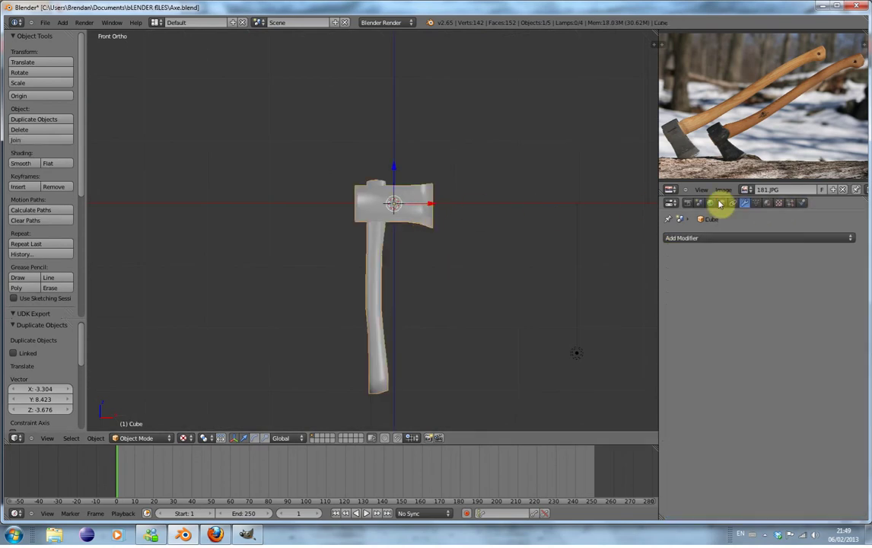
Give the axe's material an Image or Movie texture.
click(768, 204)
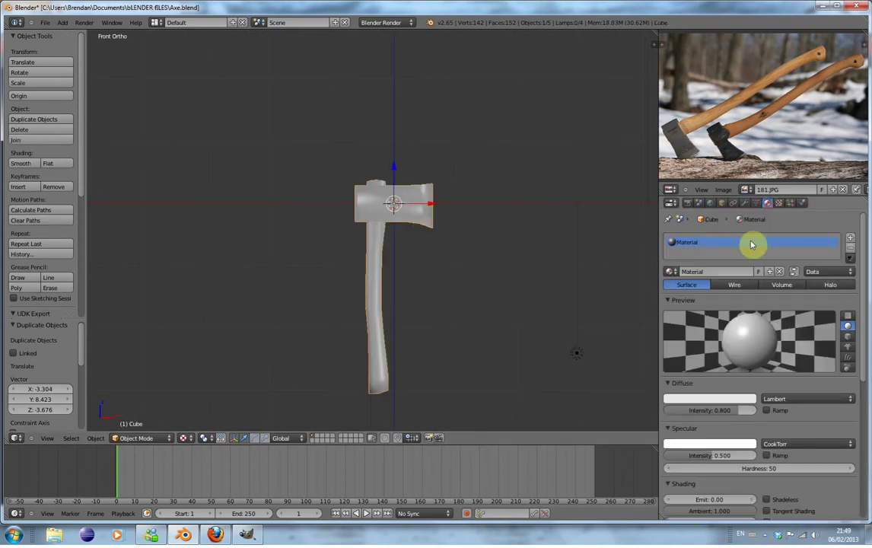
click(779, 203)
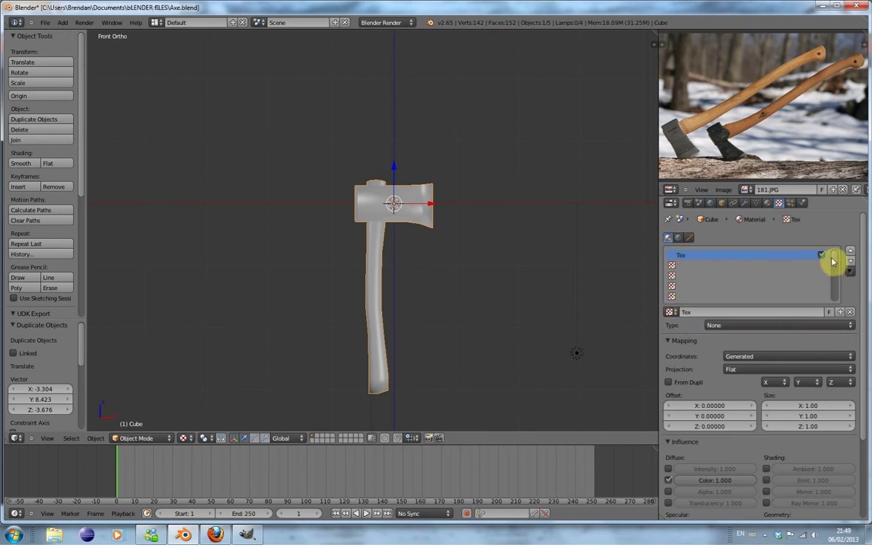
click(773, 329)
click(760, 259)
scroll(722, 455, down, 2)
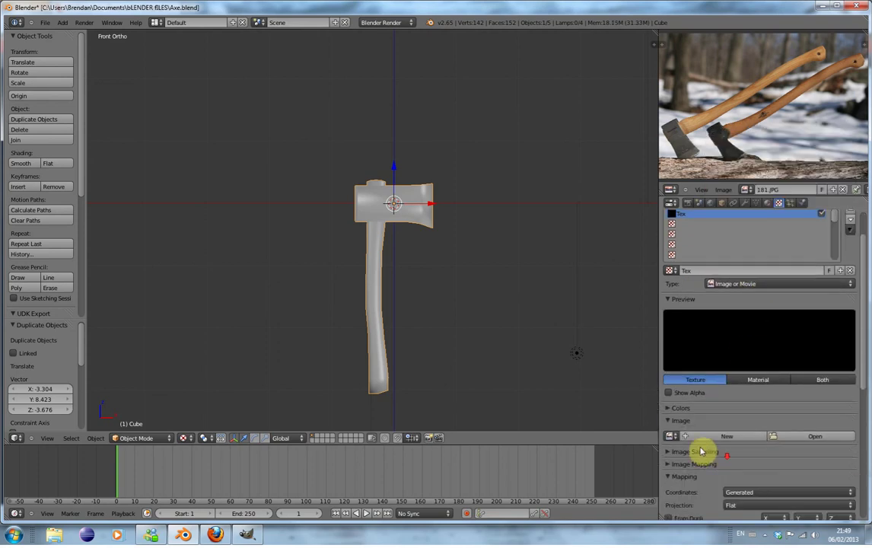
Use Axe.png as the texture image mapped by UV coordinates, viewed from the front.
click(671, 436)
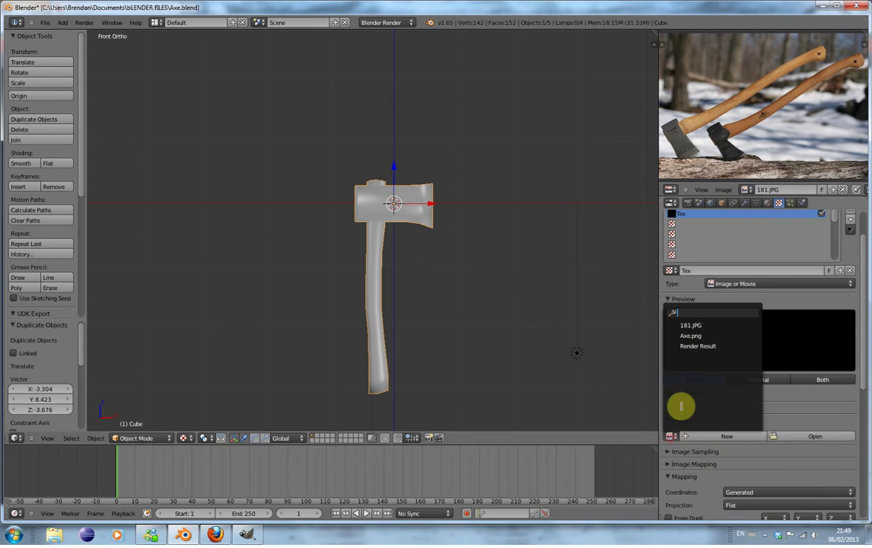
click(706, 337)
scroll(728, 385, down, 5)
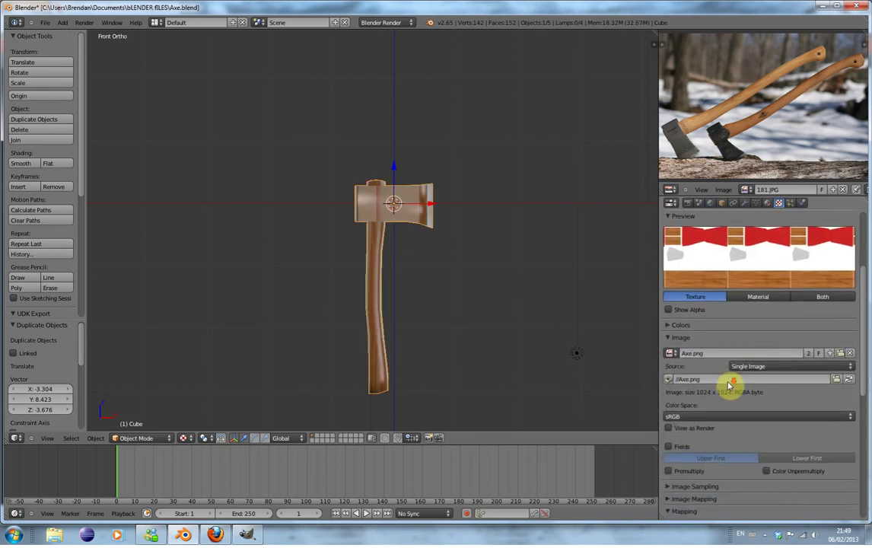
click(760, 487)
click(754, 443)
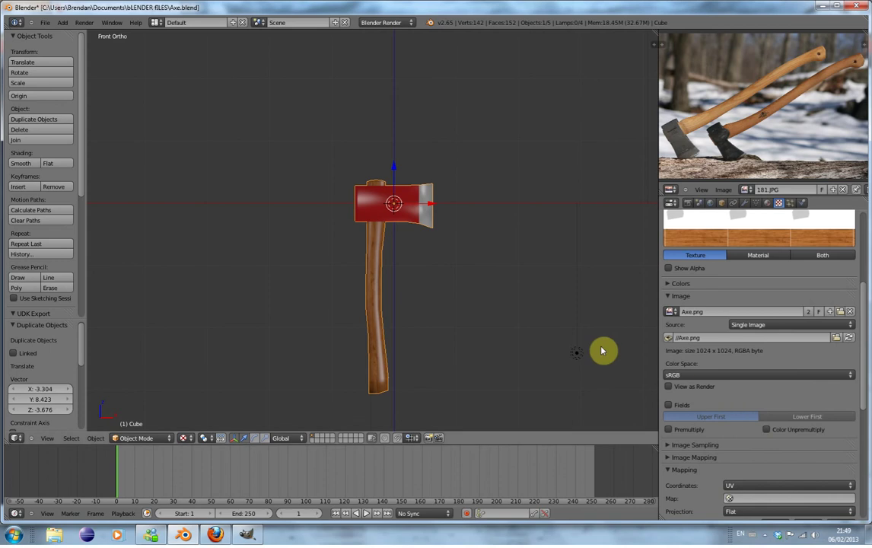
scroll(578, 346, down, 3)
middle_drag(551, 332, 494, 342)
key(KP_1)
key(shift+a)
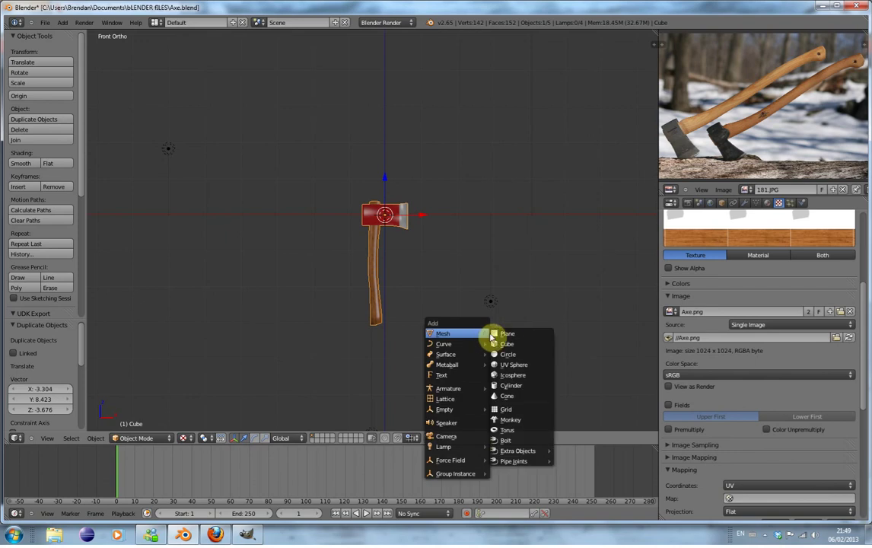
Add a camera aligned to the current view and render a test image.
click(459, 437)
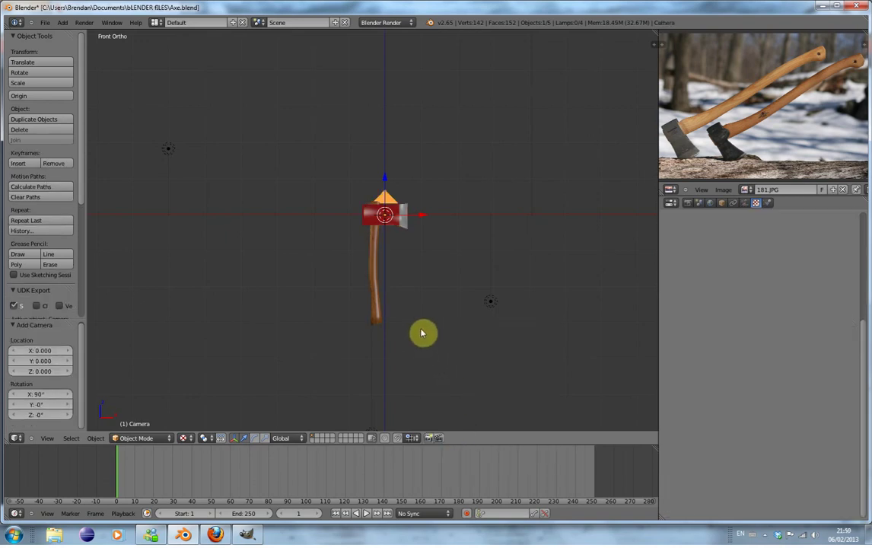
key(ctrl+alt+KP_0)
scroll(433, 295, up, 1)
key(F12)
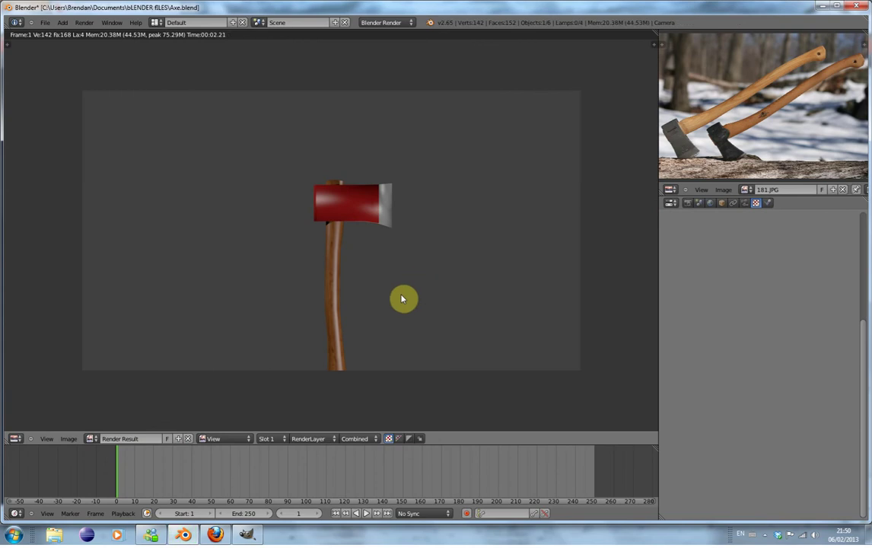
key(Escape)
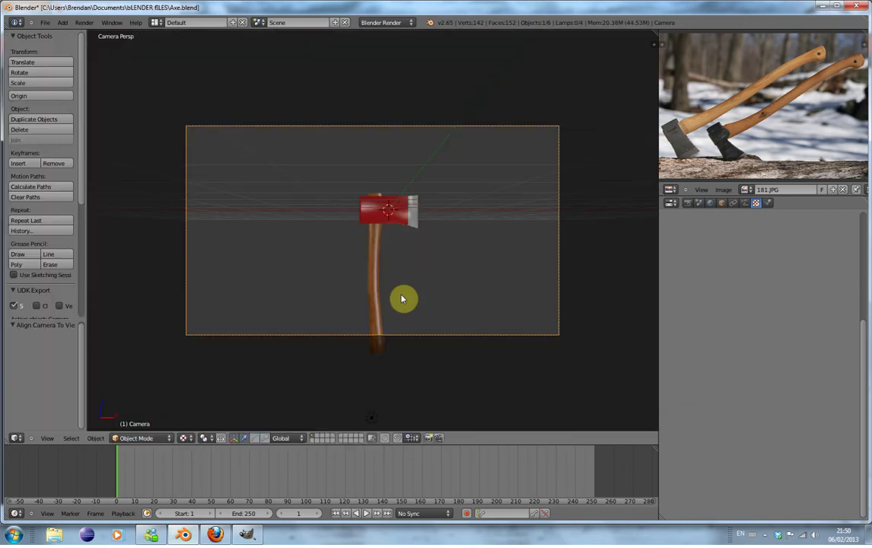
middle_drag(401, 298, 409, 318)
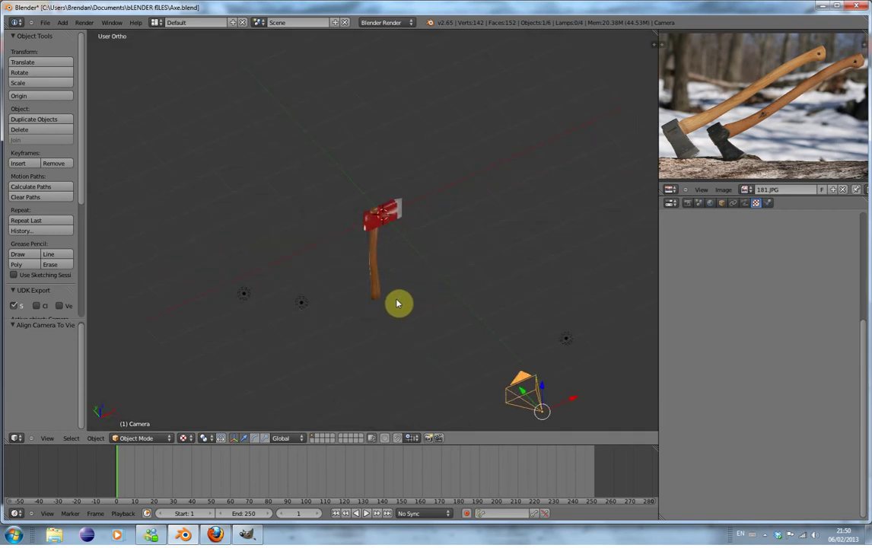
Add a point lamp raised above the axe and render again.
key(shift+a)
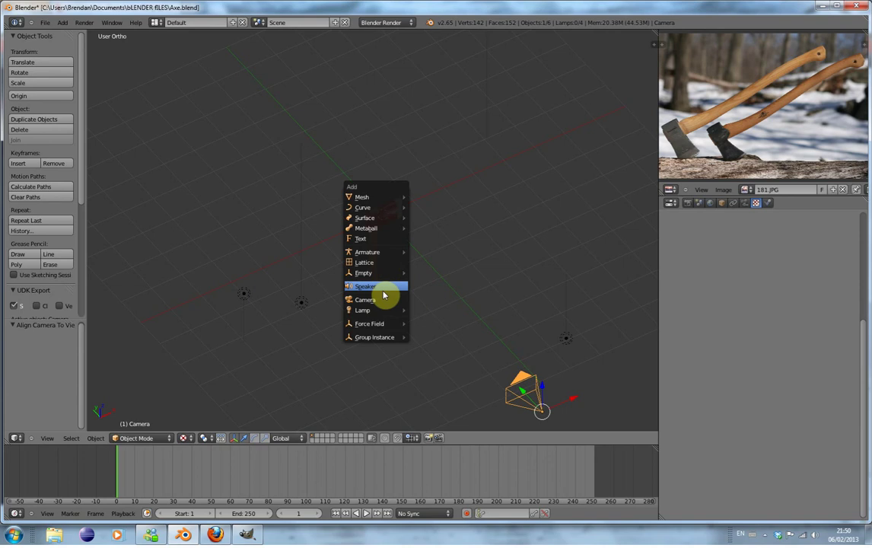
click(420, 305)
drag(383, 197, 377, 117)
click(379, 106)
key(F12)
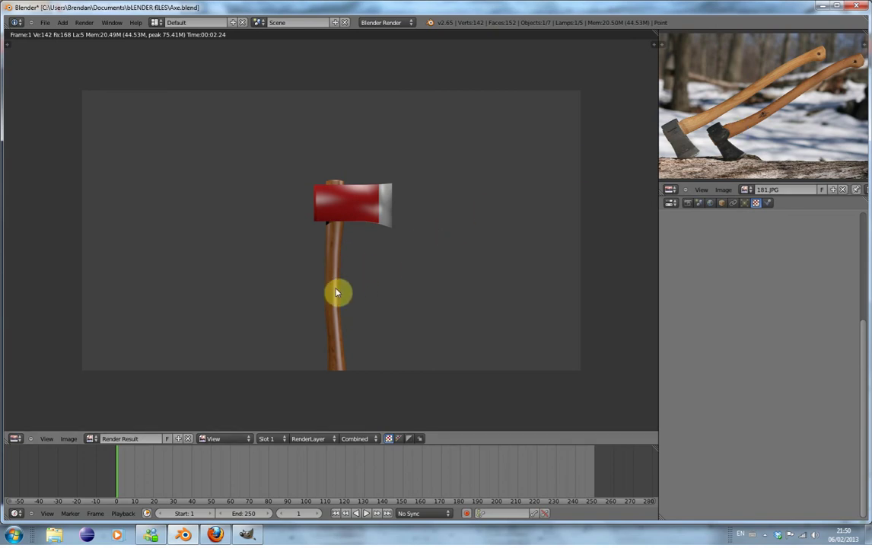
key(Escape)
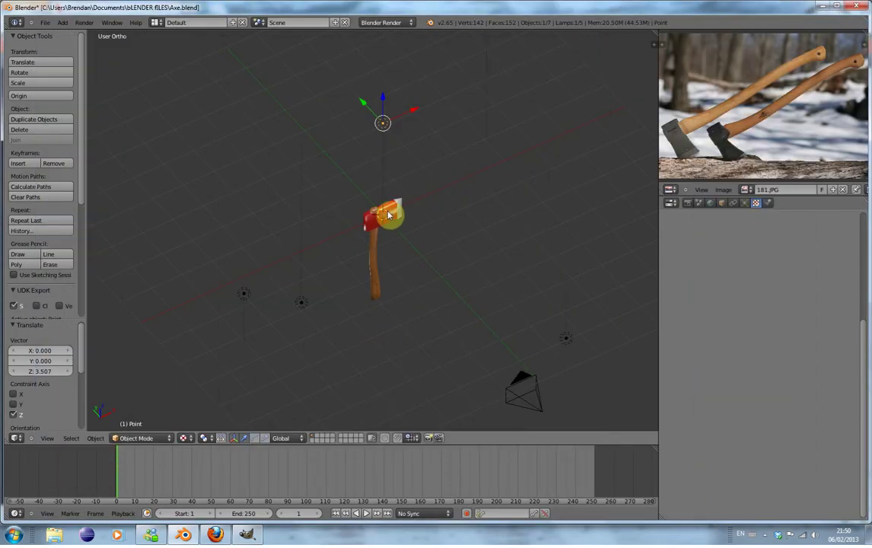
Bring GIMP's Axe texture forward, then switch to the CG Textures site in Firefox.
key(alt+Tab)
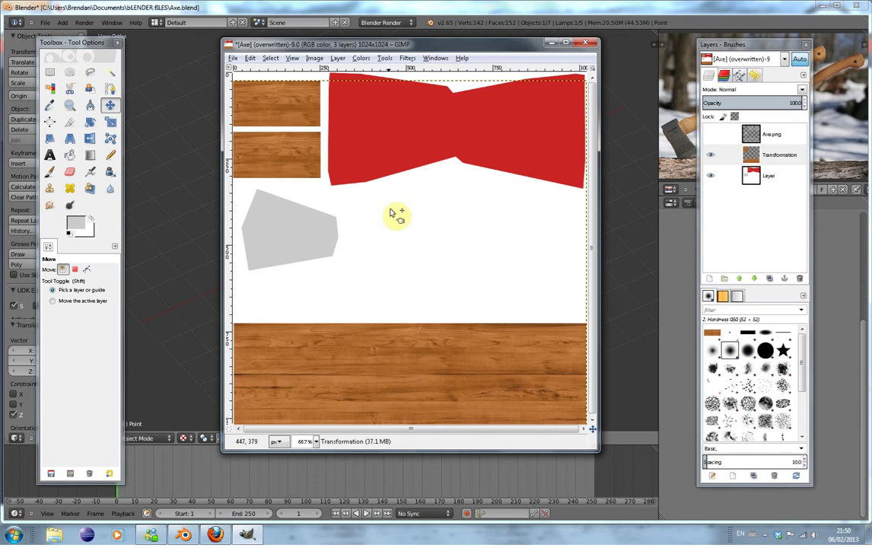
click(419, 160)
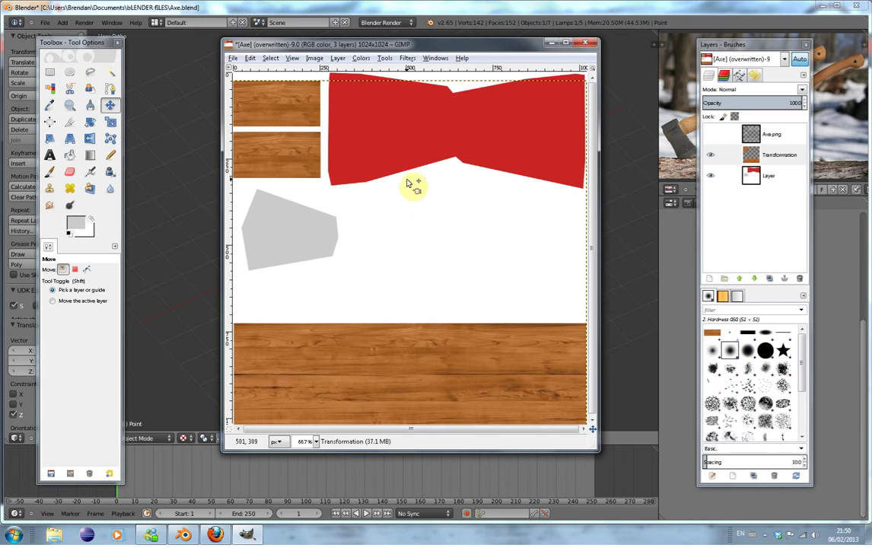
mouse_move(215, 535)
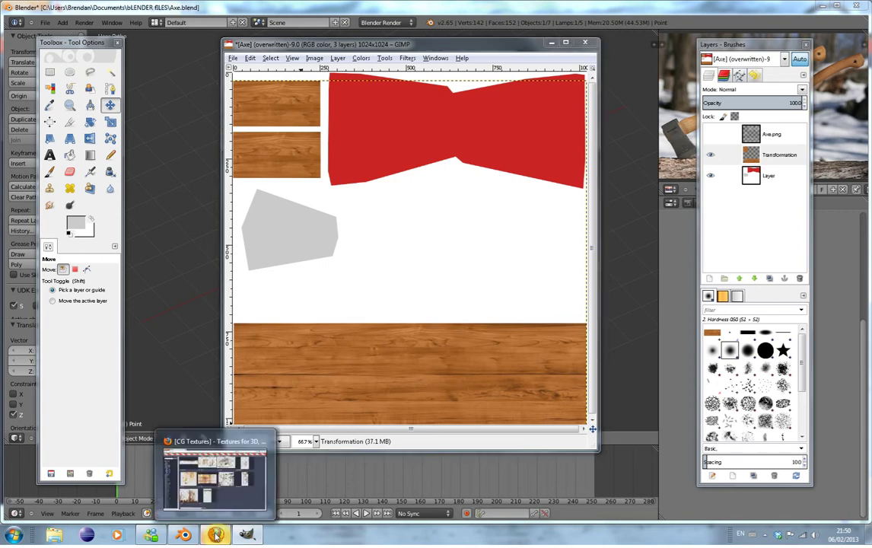
click(206, 450)
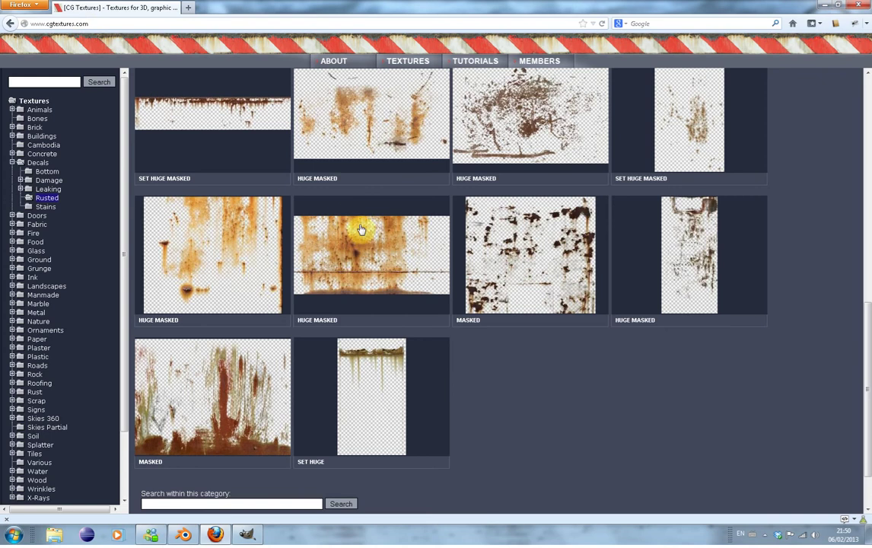
Scroll through the 22 Decals \ Rusted thumbnails on CG Textures to choose a rust overlay.
scroll(343, 232, up, 1)
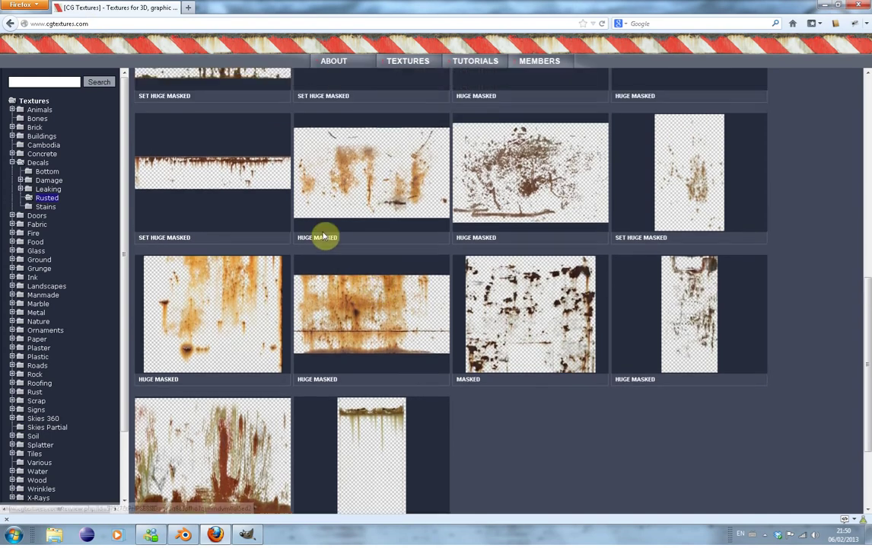
scroll(296, 228, down, 1)
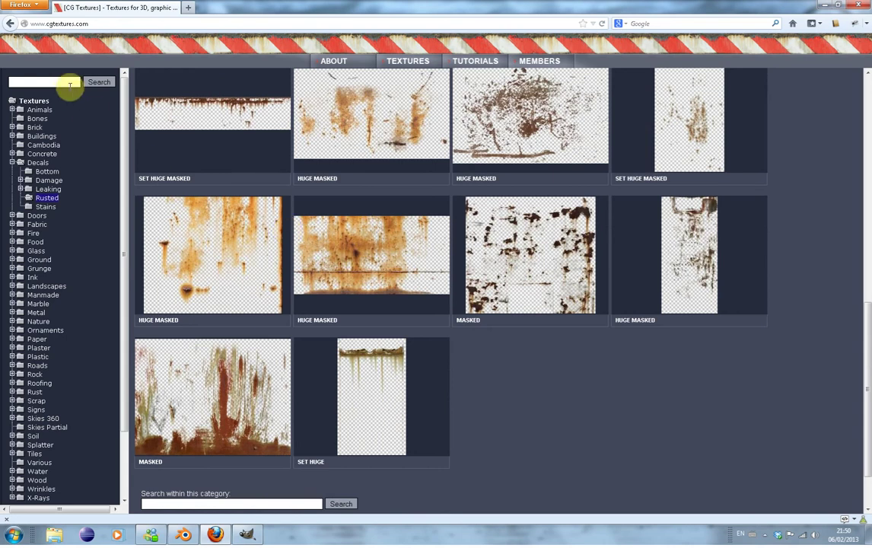
scroll(288, 228, up, 2)
scroll(179, 202, up, 1)
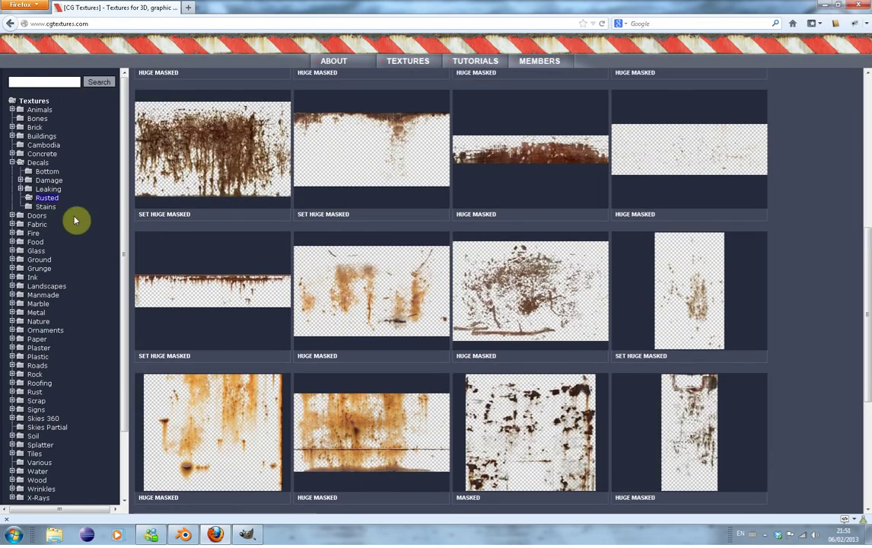
scroll(280, 279, down, 1)
scroll(280, 279, up, 5)
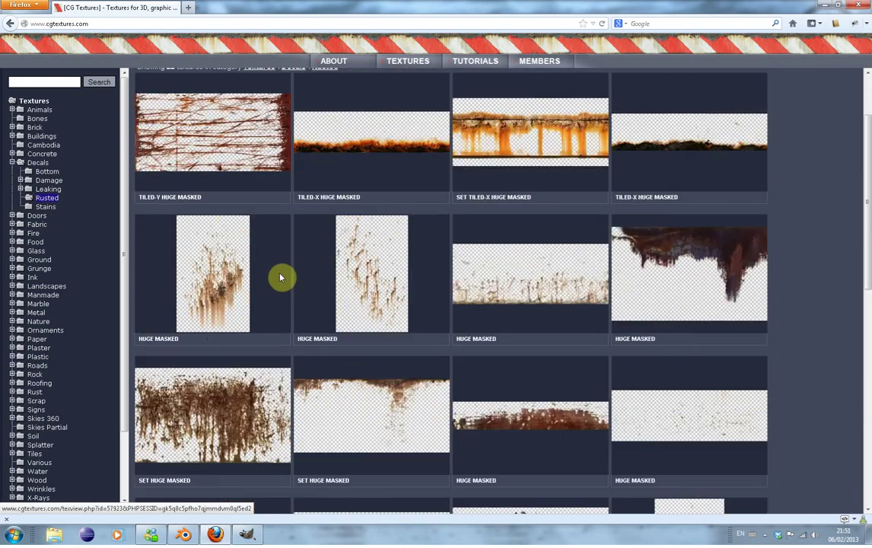
scroll(281, 277, down, 6)
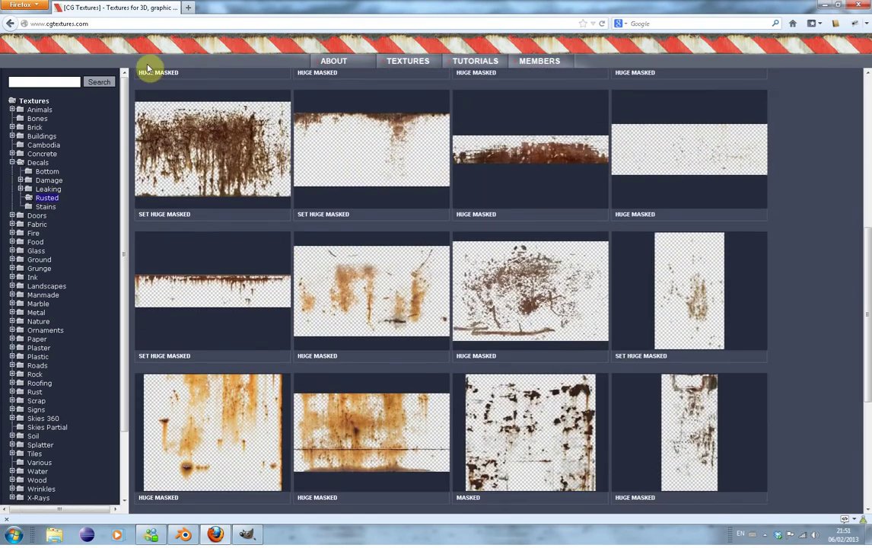
scroll(228, 209, down, 2)
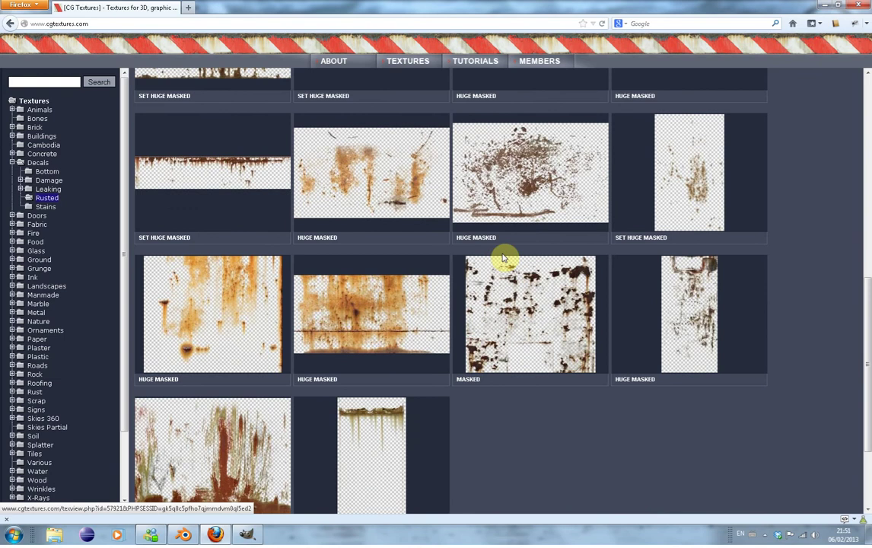
scroll(468, 348, down, 1)
scroll(469, 348, down, 2)
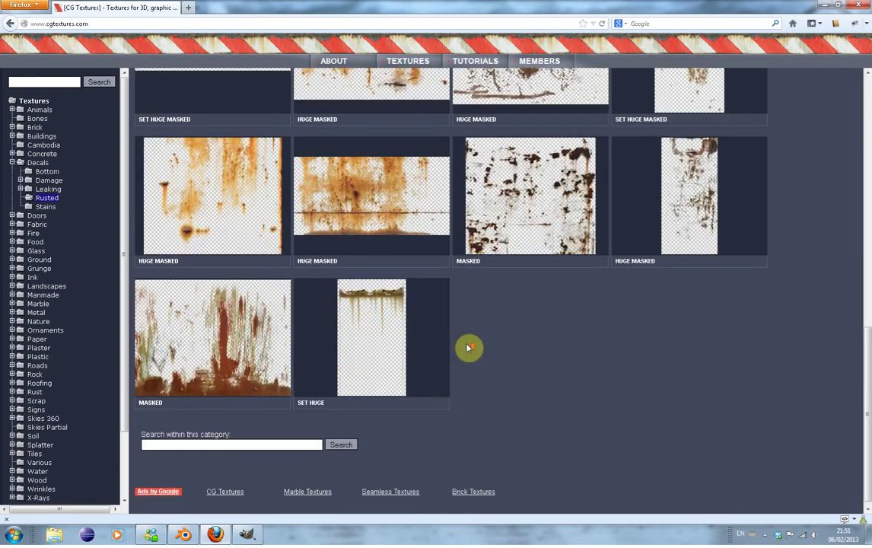
scroll(469, 348, up, 4)
scroll(469, 349, up, 4)
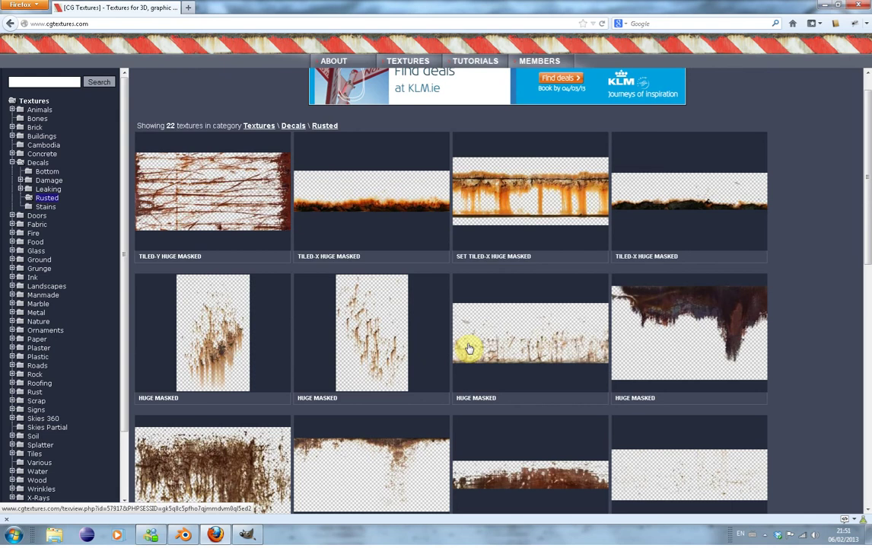
scroll(469, 348, down, 3)
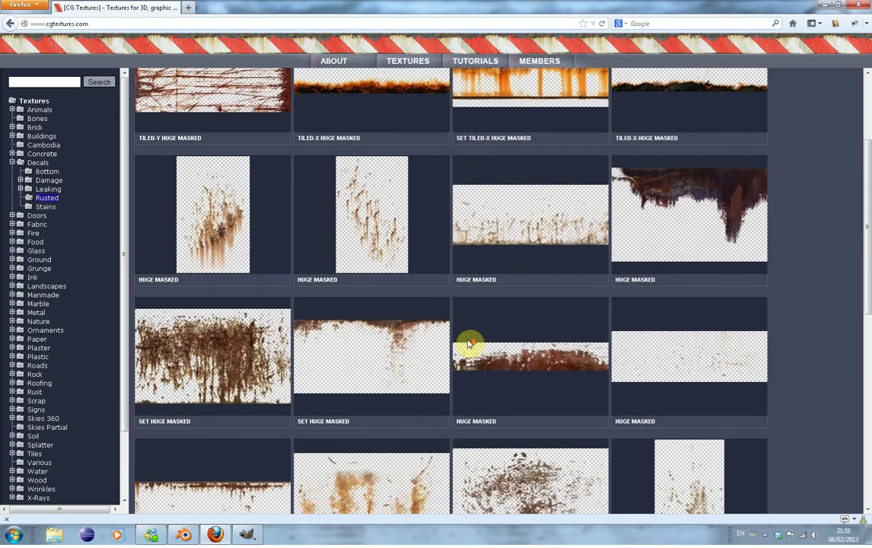
scroll(470, 346, down, 3)
scroll(469, 345, down, 4)
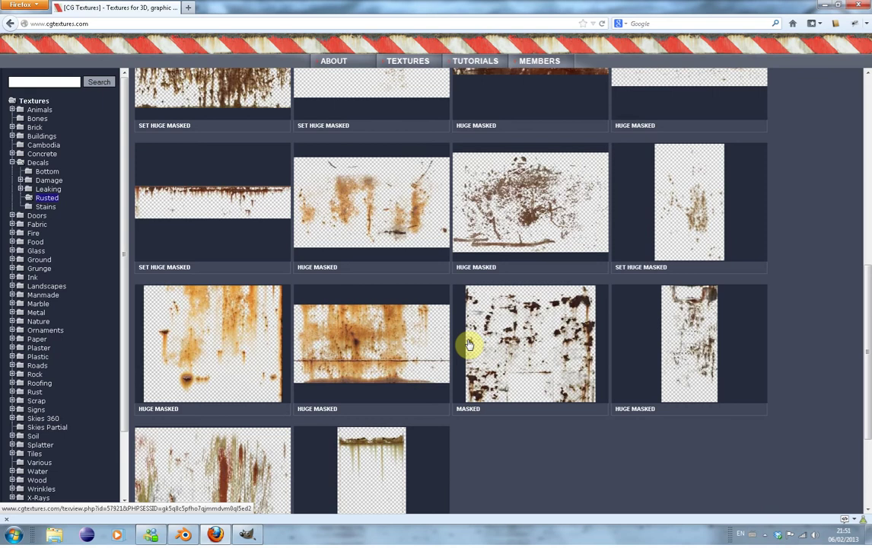
scroll(469, 345, down, 4)
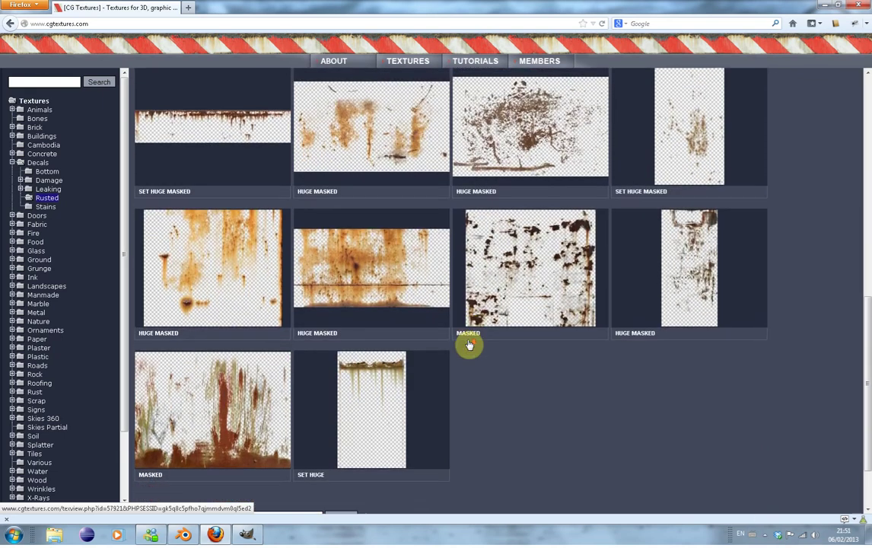
scroll(469, 344, up, 8)
scroll(469, 344, up, 6)
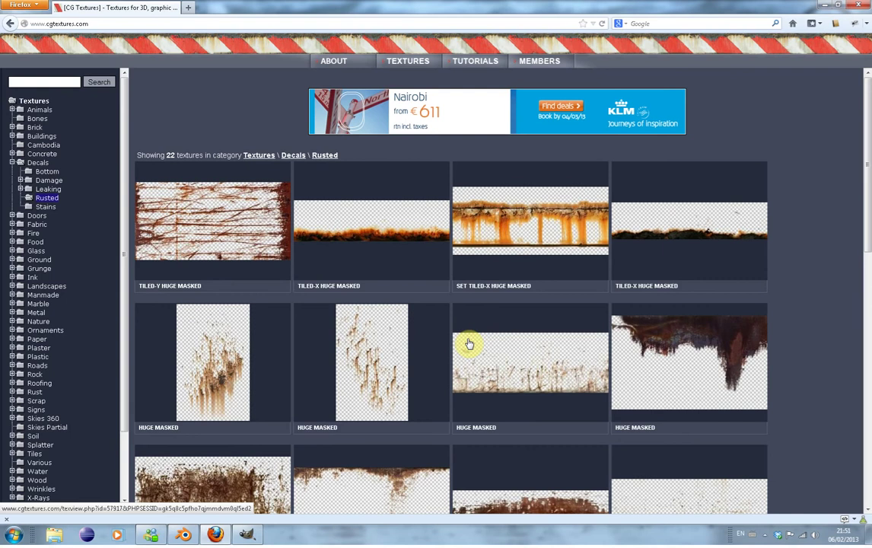
scroll(469, 344, down, 5)
scroll(468, 344, down, 3)
scroll(554, 362, down, 3)
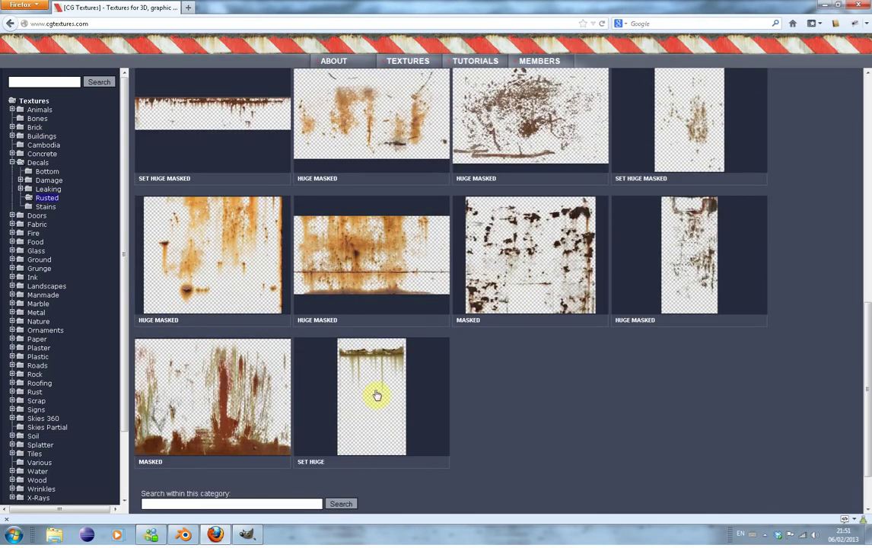
scroll(376, 395, up, 3)
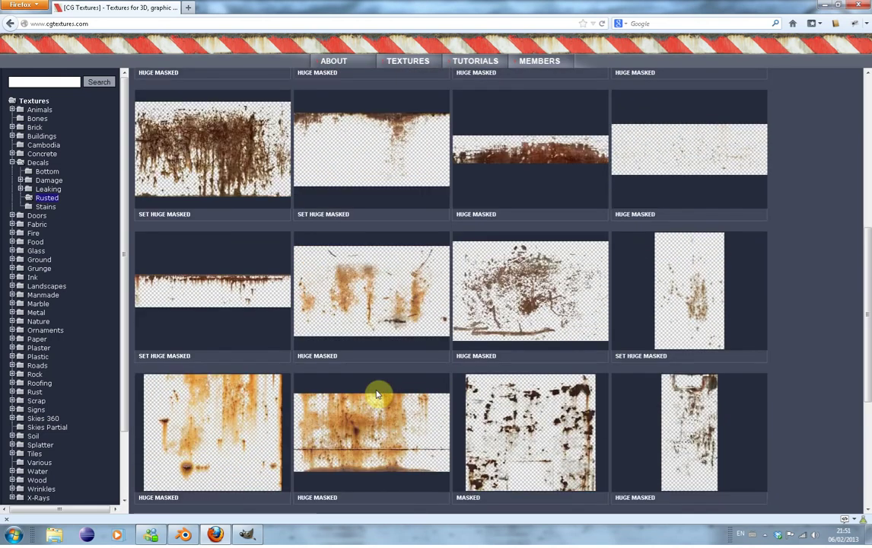
scroll(377, 393, up, 1)
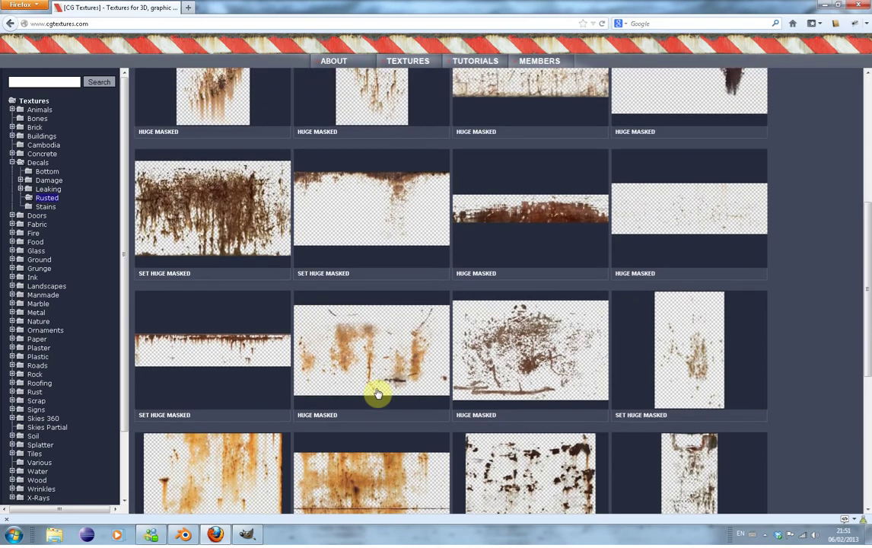
scroll(377, 393, up, 5)
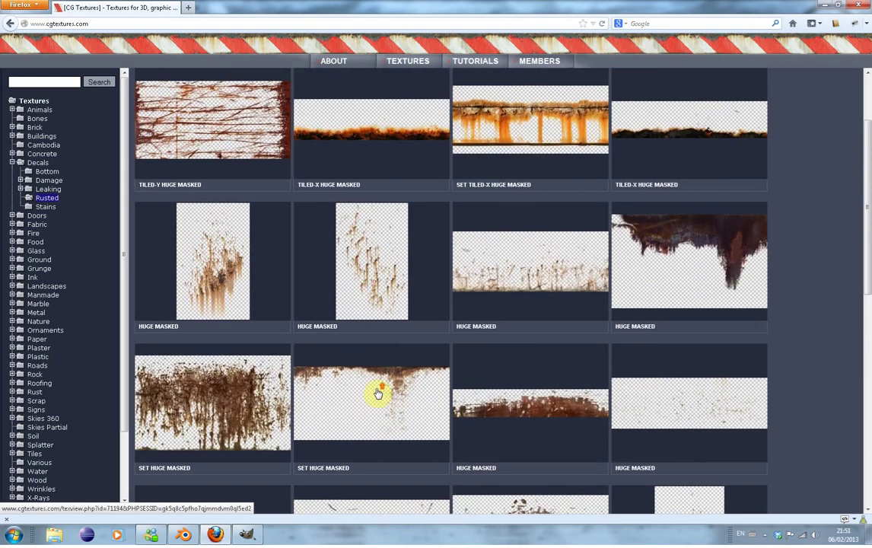
scroll(377, 393, down, 1)
scroll(377, 393, down, 4)
scroll(378, 392, down, 2)
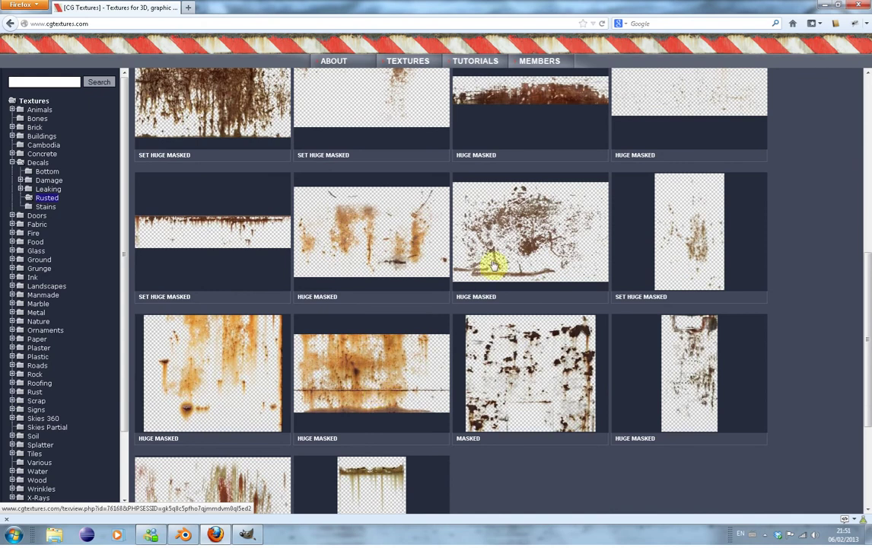
scroll(432, 298, up, 2)
scroll(430, 301, up, 4)
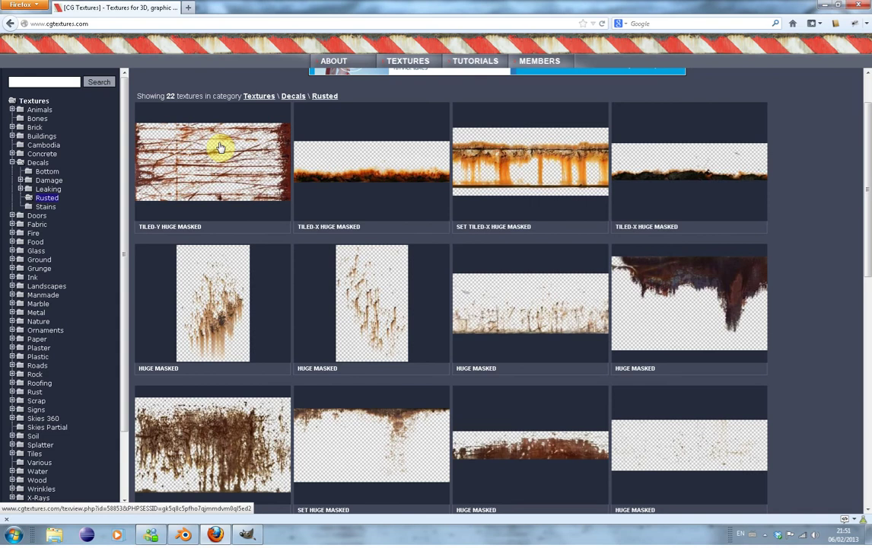
scroll(352, 315, down, 5)
Download the small alpha-masked DecalsRusted0023_1_S.png rust decal from its detail page.
click(523, 316)
mouse_move(141, 347)
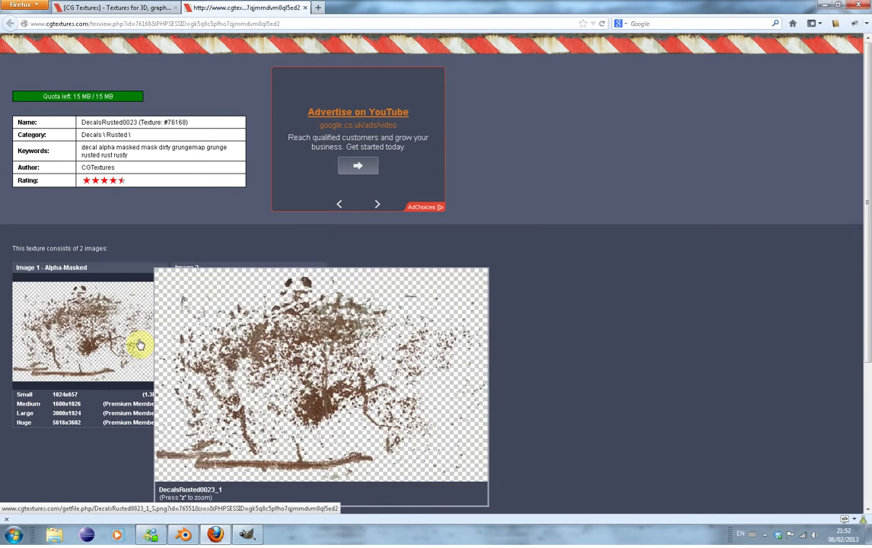
click(141, 345)
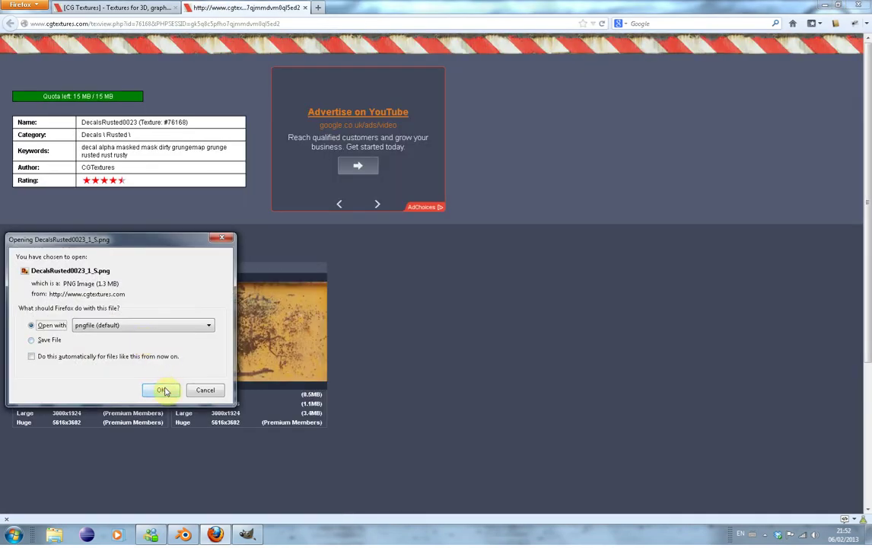
click(39, 344)
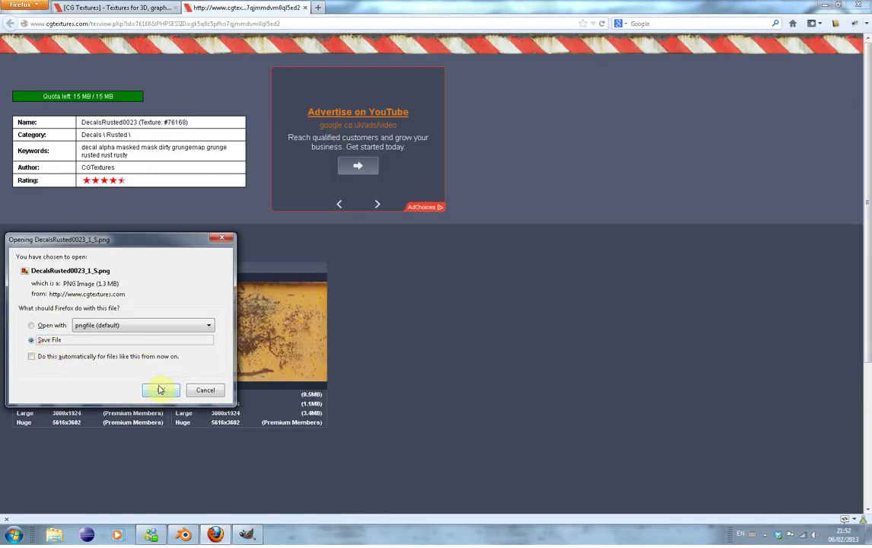
click(164, 391)
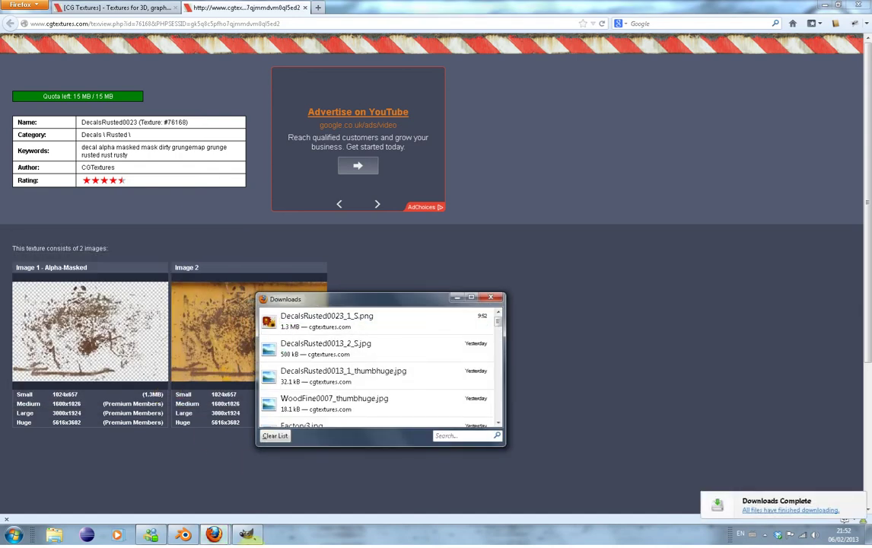
Switch to GIMP and start opening an image file.
click(247, 536)
click(233, 58)
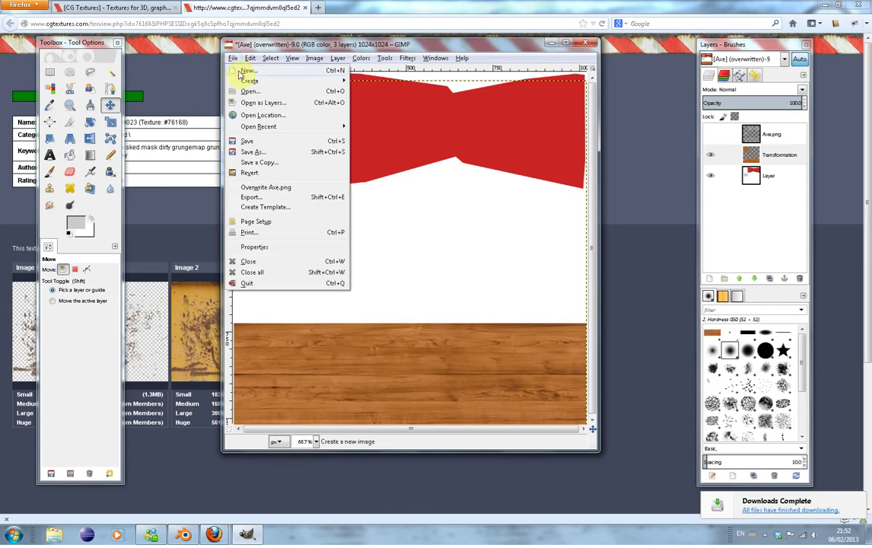
click(266, 105)
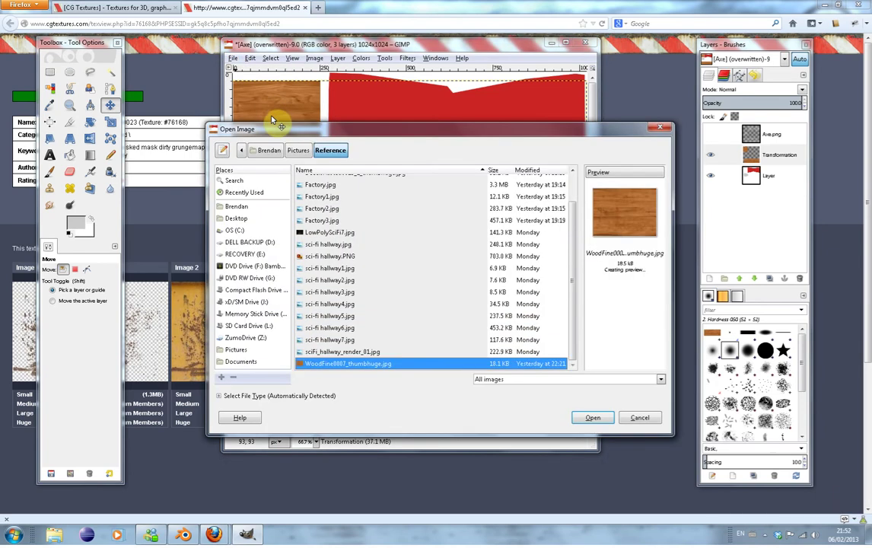
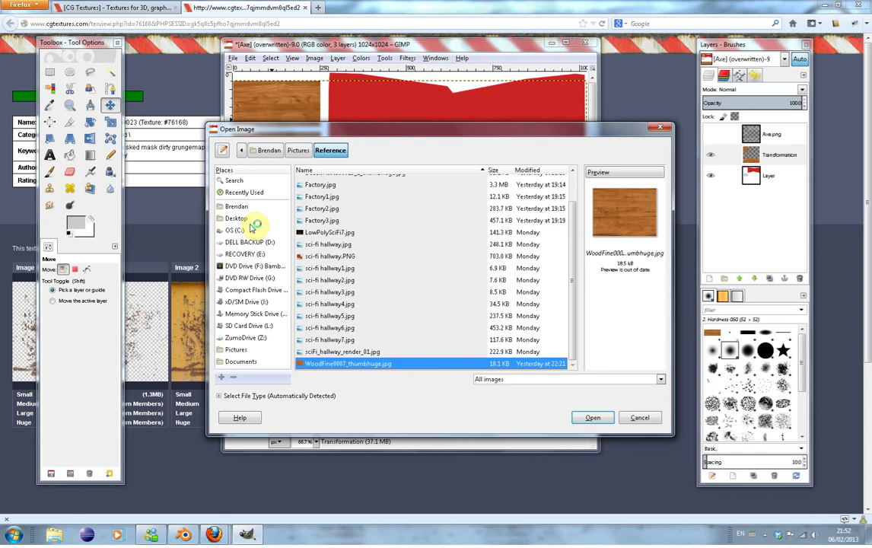
Preview the chosen file, then browse from the home folder into Downloads.
click(645, 278)
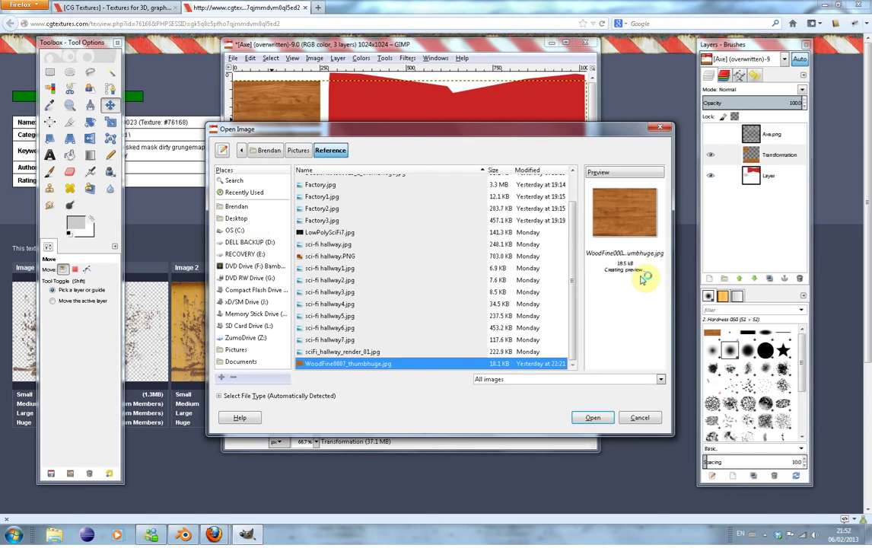
click(273, 150)
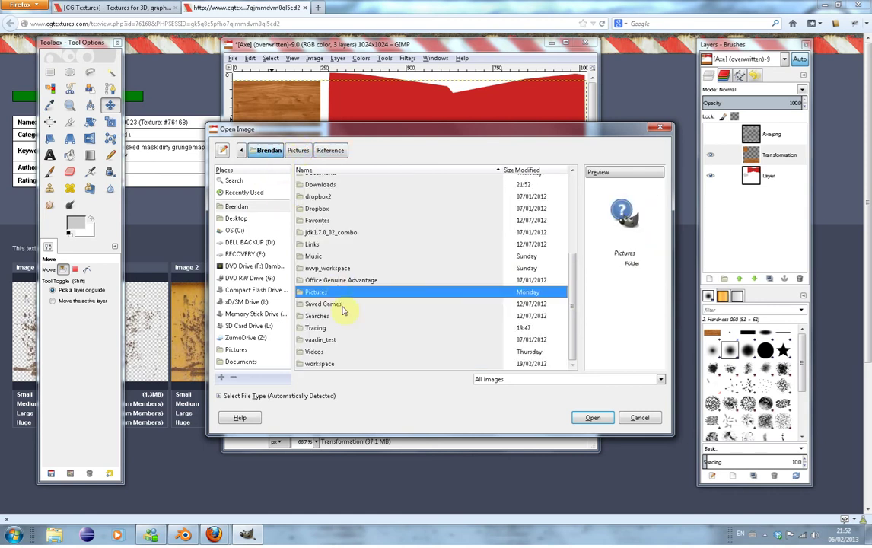
scroll(323, 329, up, 5)
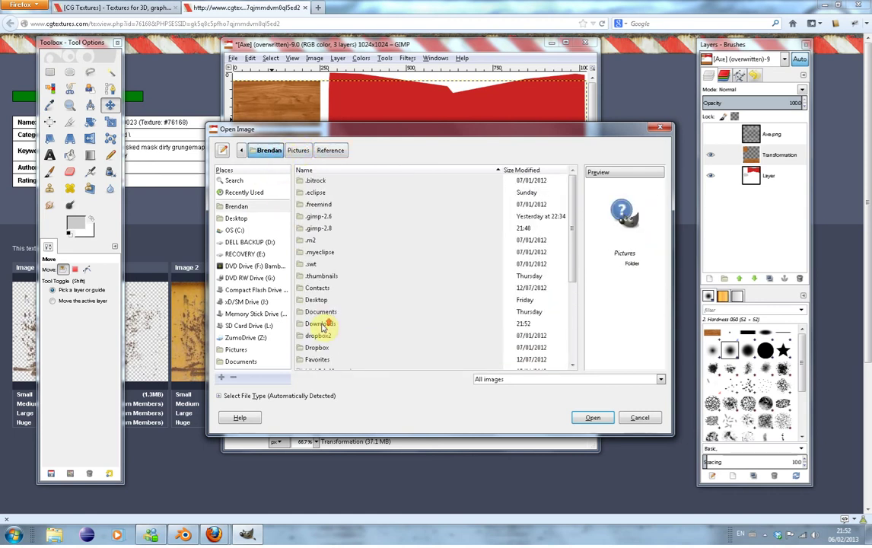
double_click(323, 324)
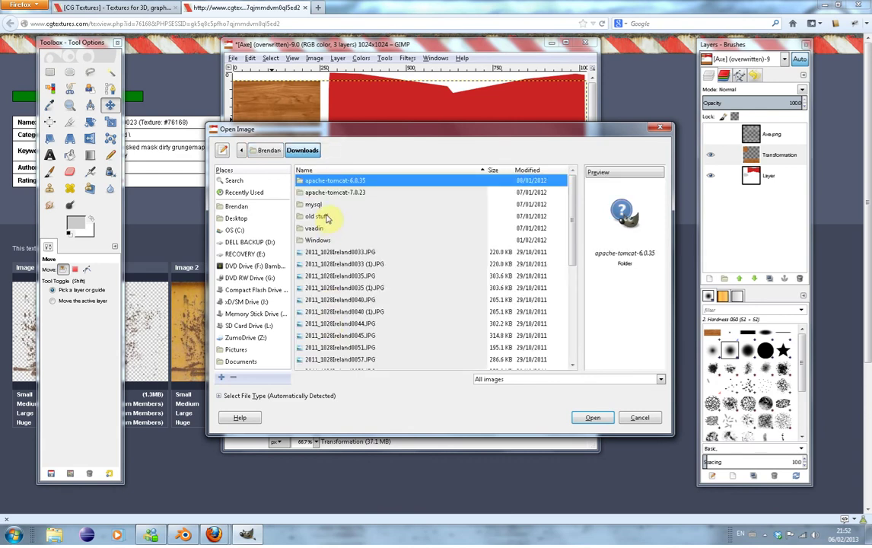
Bookmark the apache-tomcat folder and remove that bookmark again, twice over.
click(223, 377)
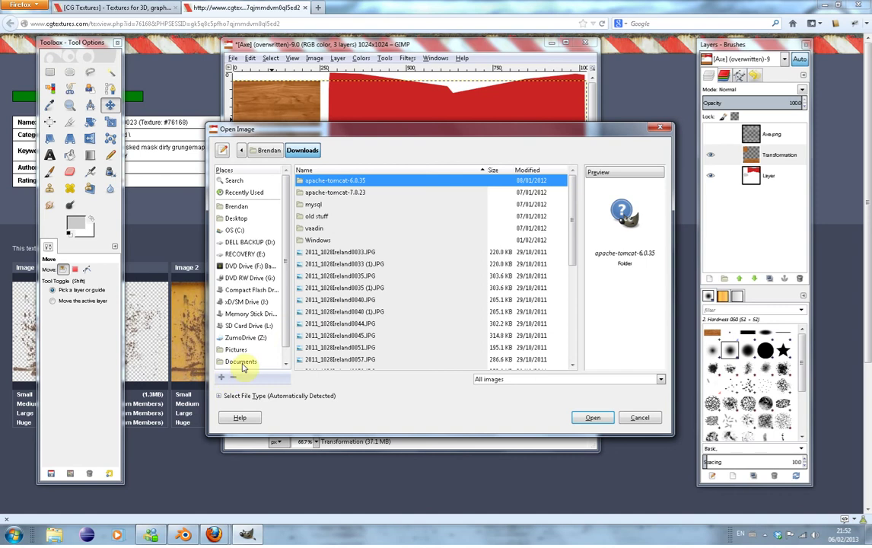
scroll(280, 315, down, 1)
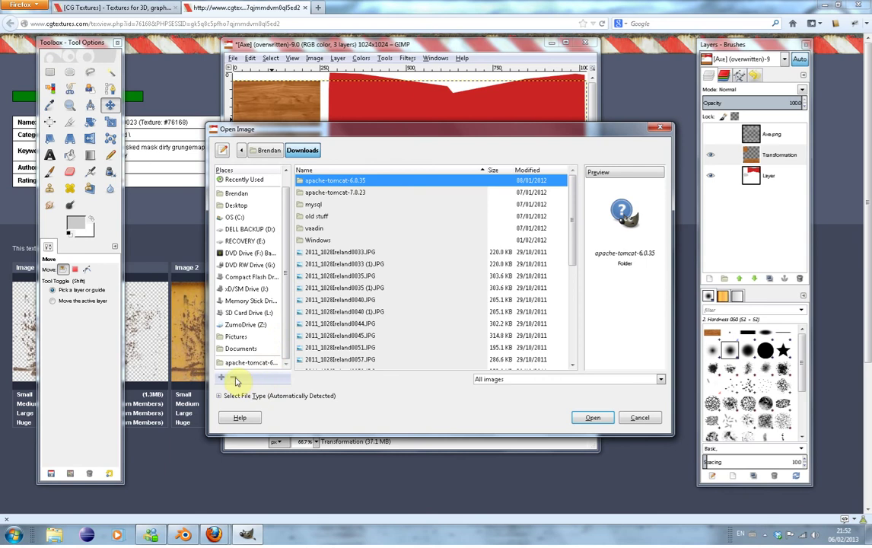
click(232, 362)
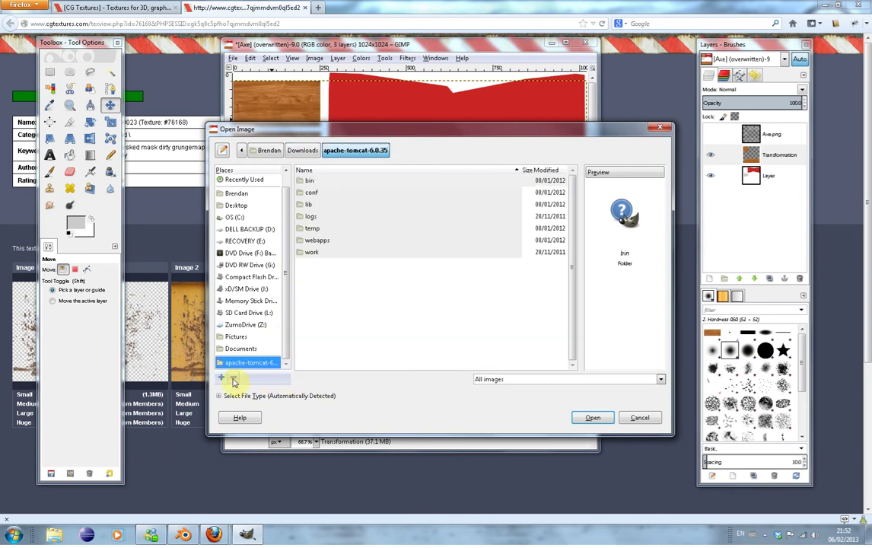
click(234, 377)
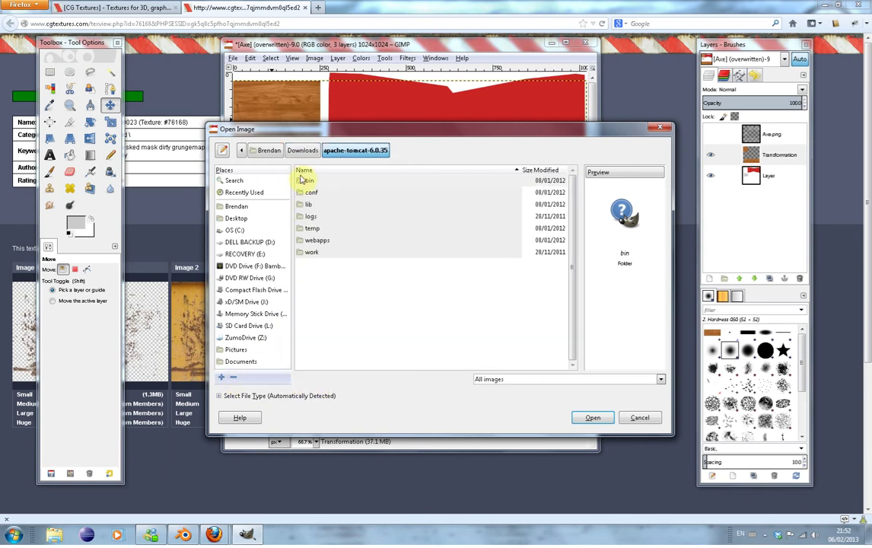
click(299, 151)
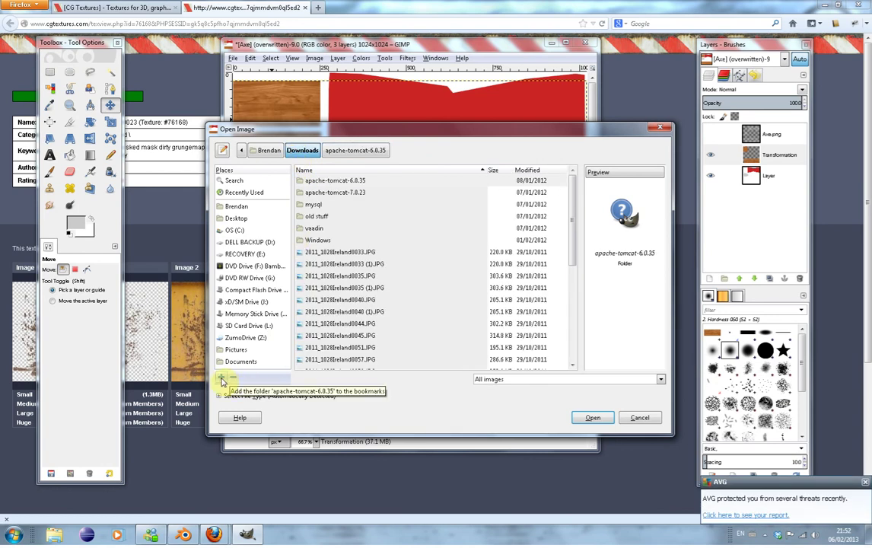
click(222, 380)
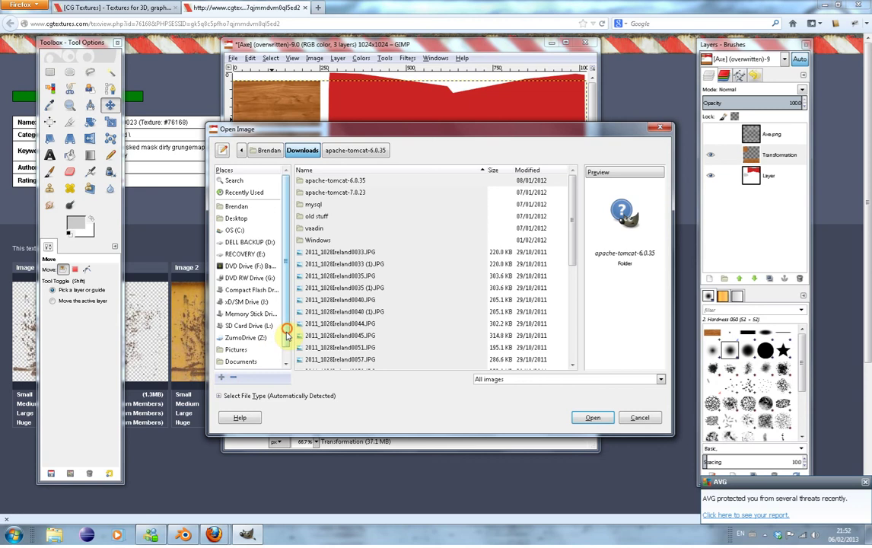
click(282, 354)
click(236, 364)
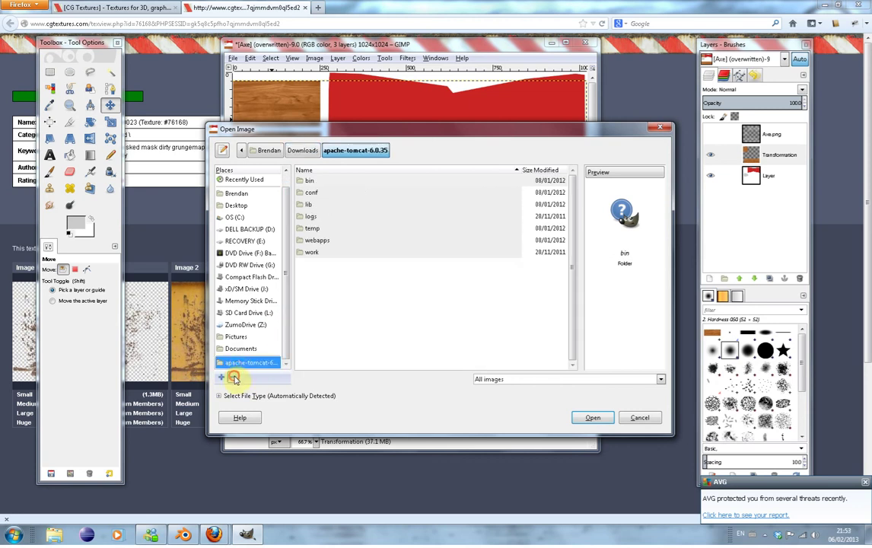
click(307, 151)
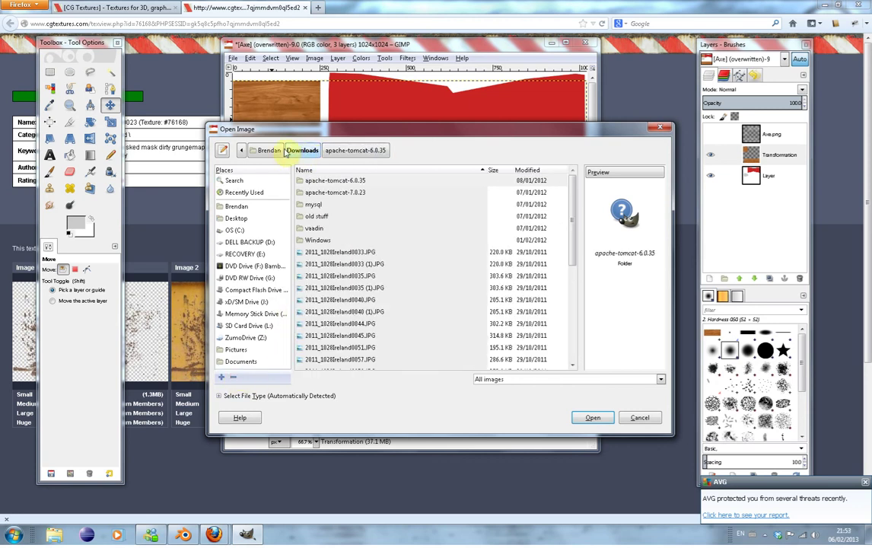
Bookmark the Downloads folder and open it from the new bookmark.
click(271, 150)
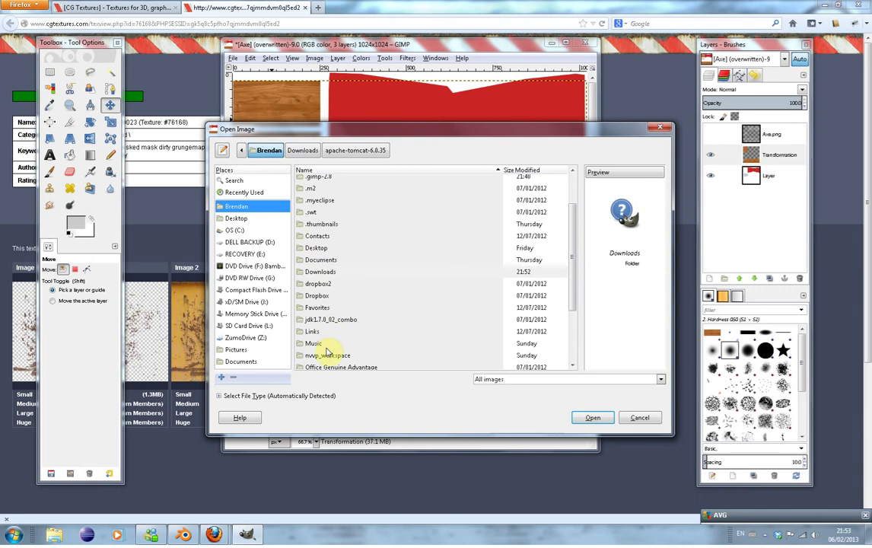
scroll(327, 343, down, 4)
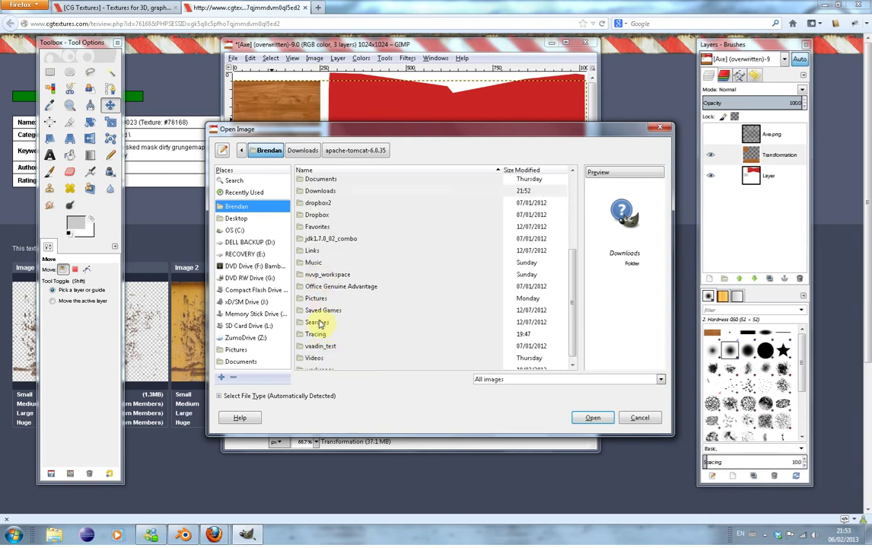
click(320, 193)
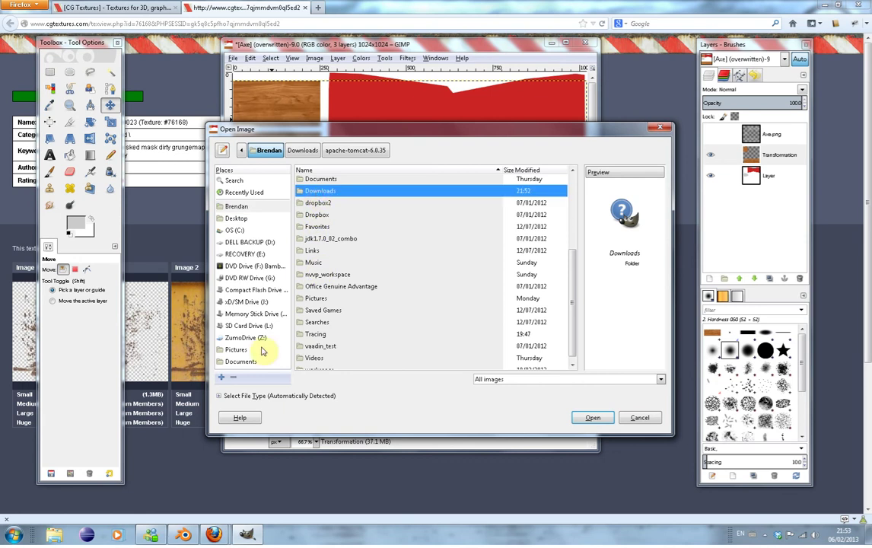
scroll(271, 326, down, 1)
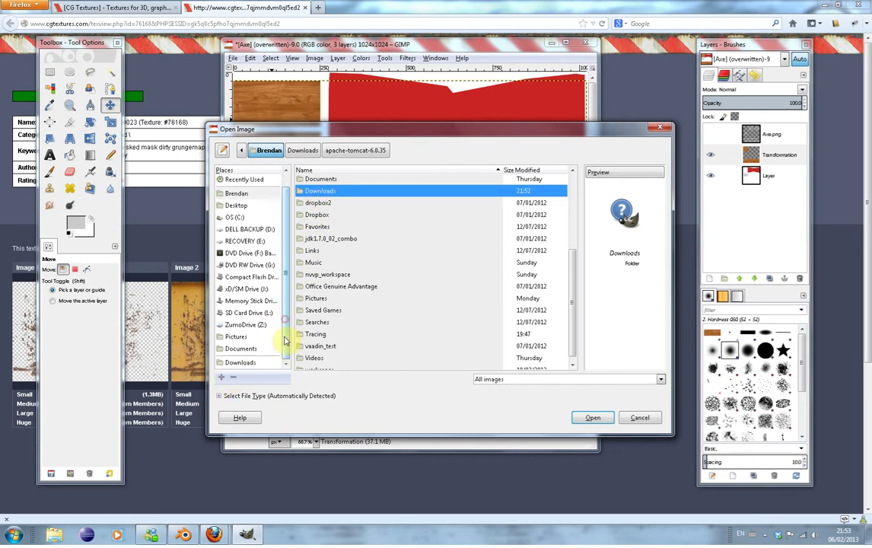
click(239, 362)
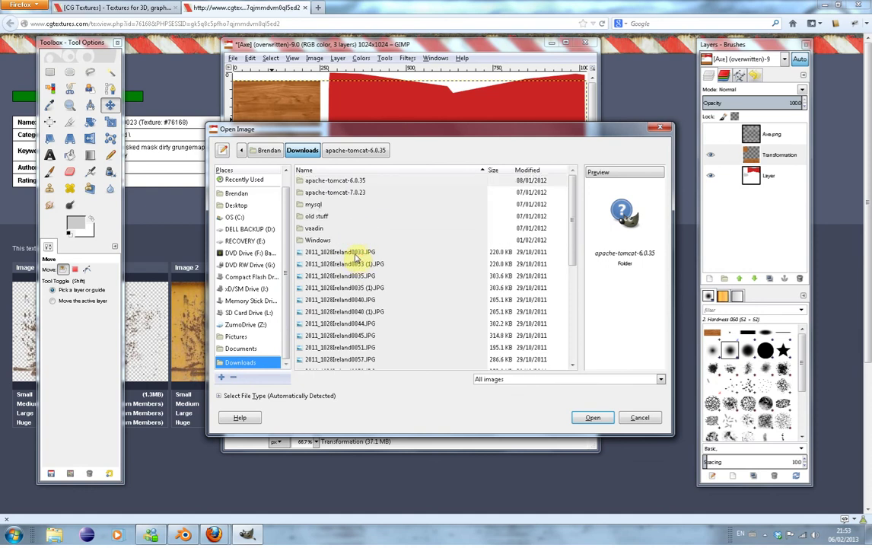
Scroll through Downloads and select DecalsRusted0023_1_S.png.
scroll(323, 249, down, 3)
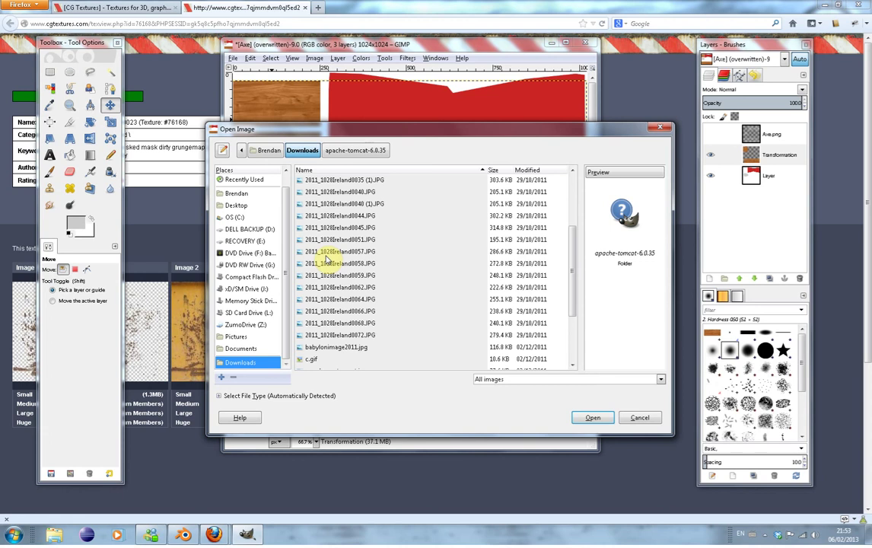
scroll(325, 260, up, 2)
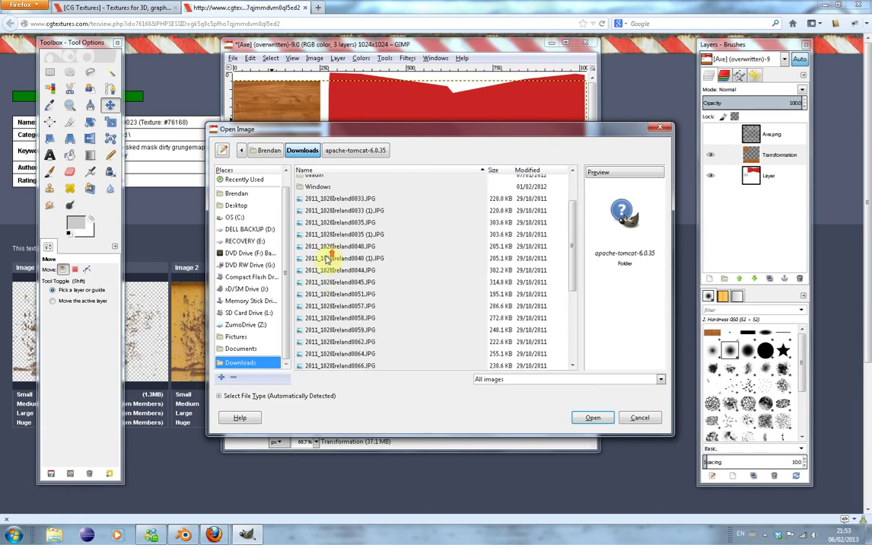
scroll(326, 259, down, 4)
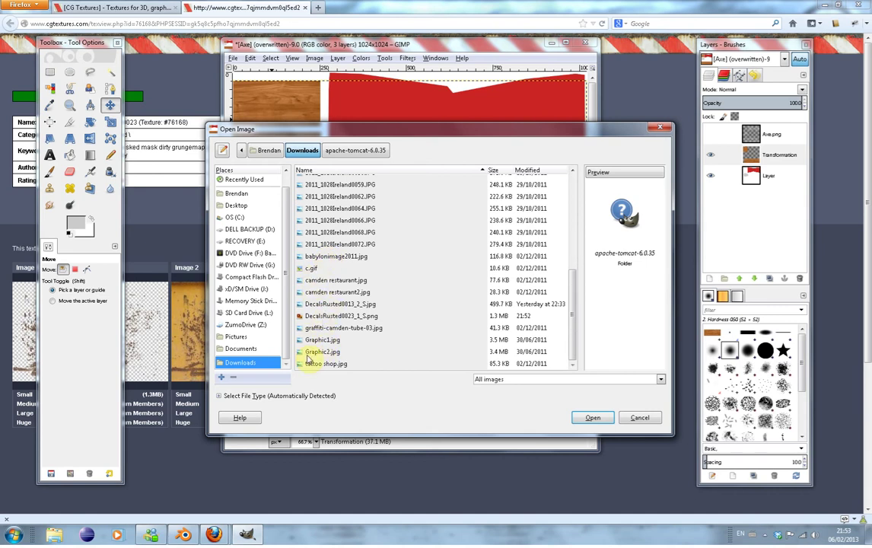
scroll(331, 295, up, 5)
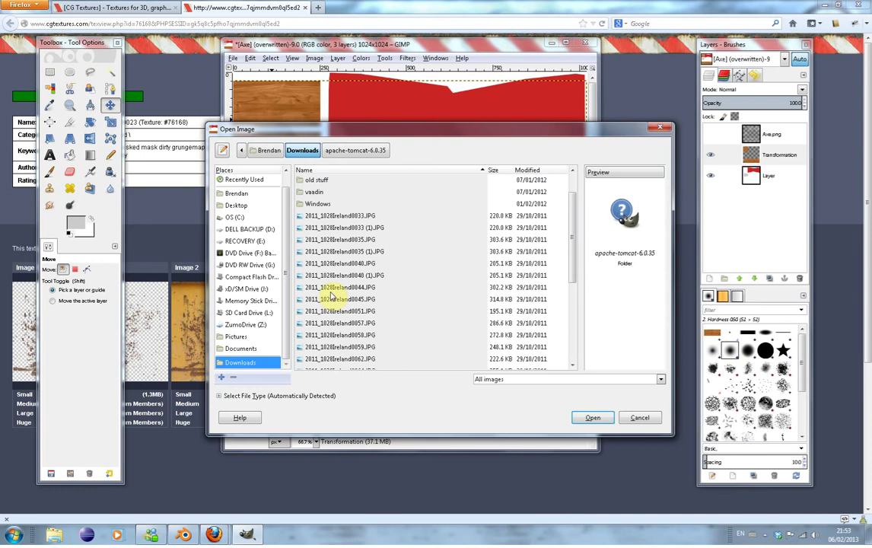
scroll(332, 295, down, 1)
scroll(332, 295, down, 2)
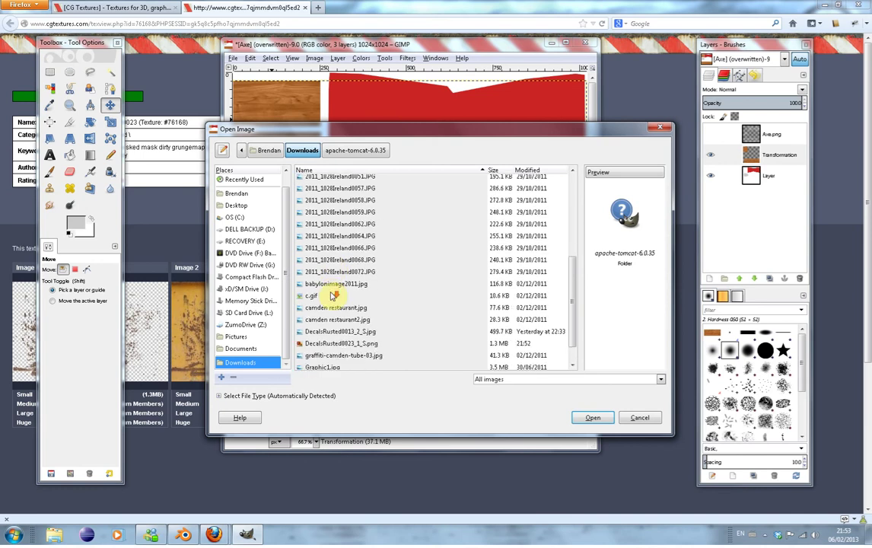
scroll(332, 297, down, 1)
click(356, 317)
Add DecalsRusted0023_1_S.png as a new layer and start shrinking it with Scale.
click(598, 417)
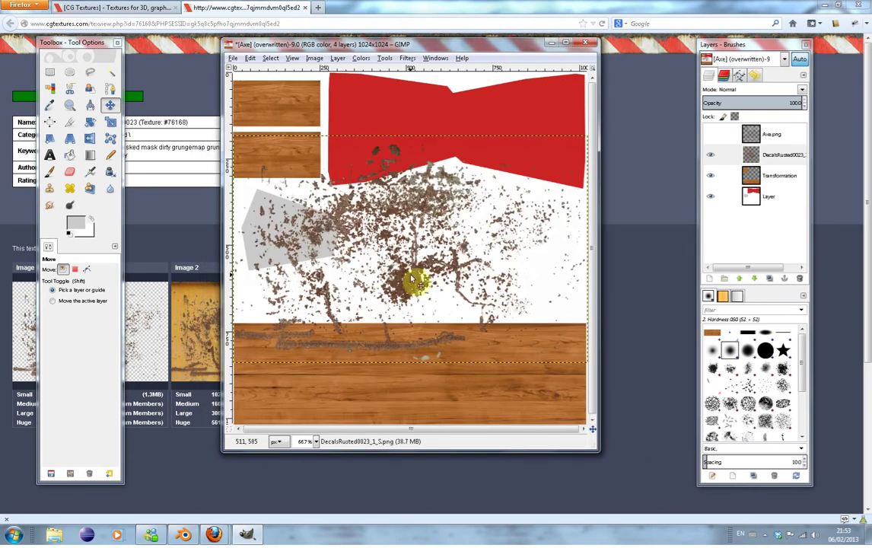
drag(422, 306, 403, 312)
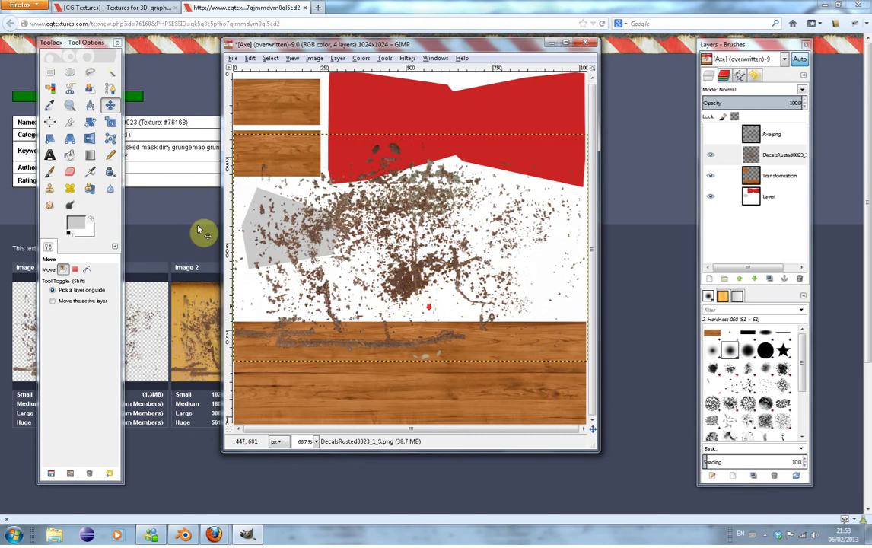
click(110, 121)
click(454, 296)
drag(518, 323, 487, 293)
Show the Axe.png wireframe layer, shrink the decal further, and move it onto the red head.
click(715, 156)
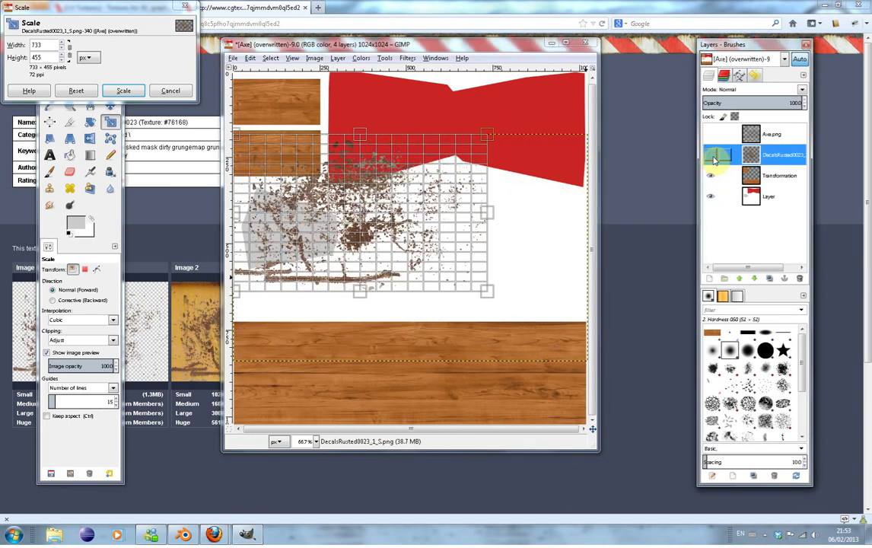
click(712, 134)
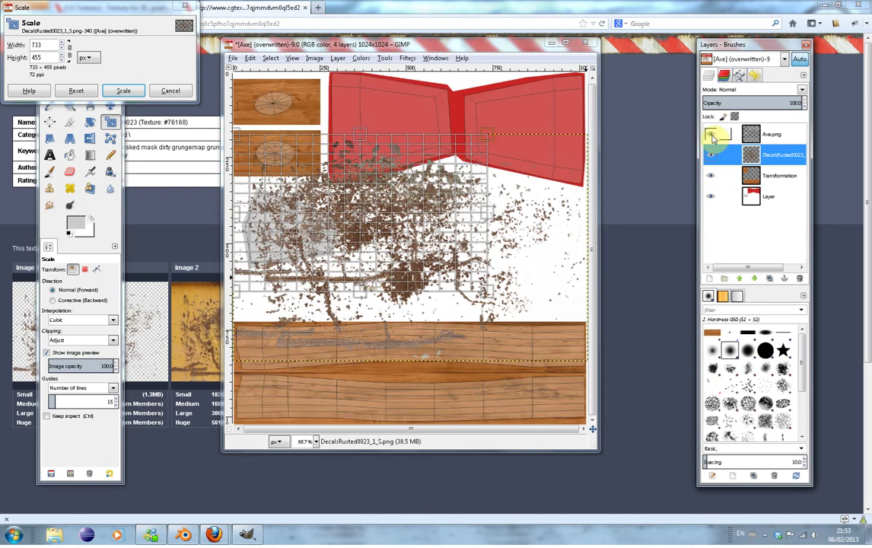
drag(491, 292, 413, 261)
click(122, 89)
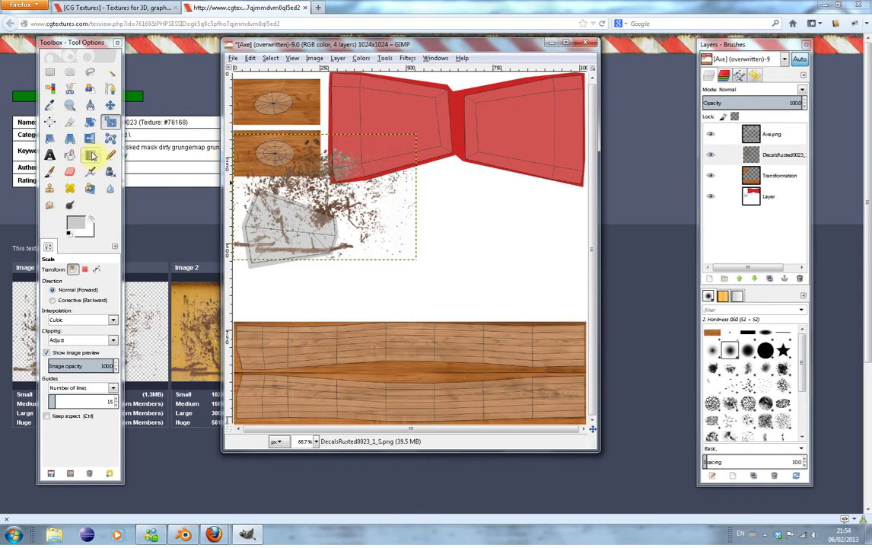
click(110, 105)
drag(299, 196, 397, 145)
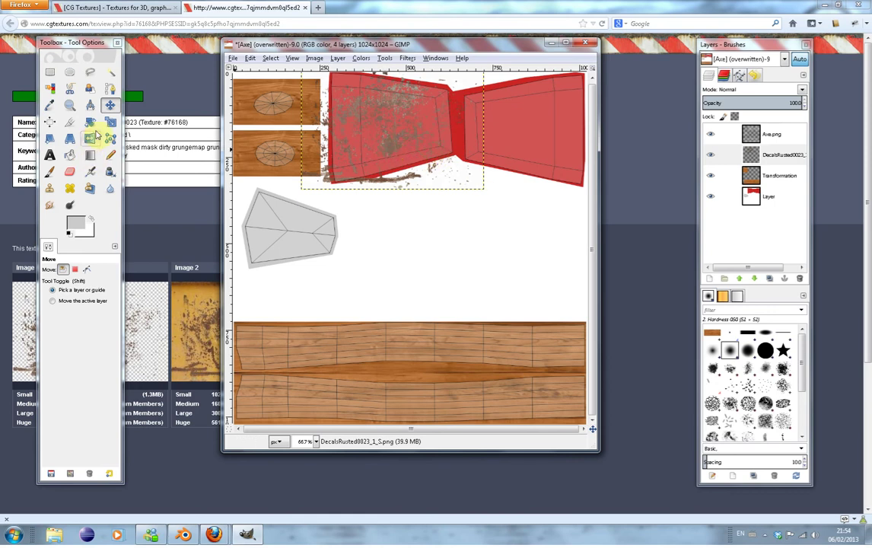
Shrink the rust decal again with its proportions locked and apply the size.
click(110, 122)
click(476, 183)
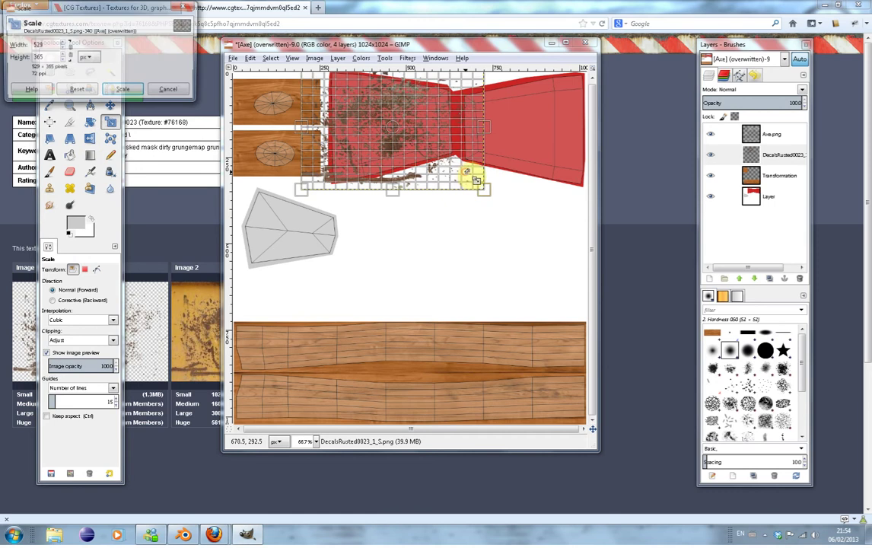
drag(482, 187, 466, 173)
click(67, 55)
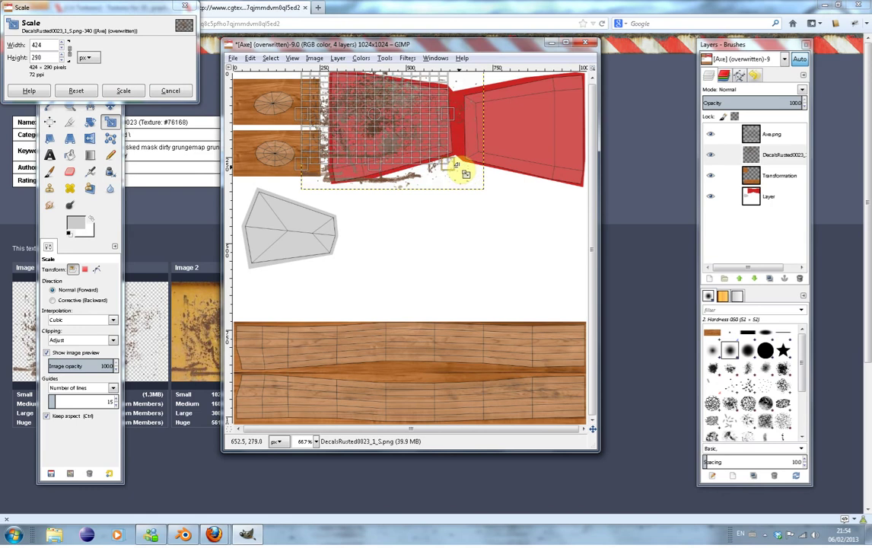
click(123, 90)
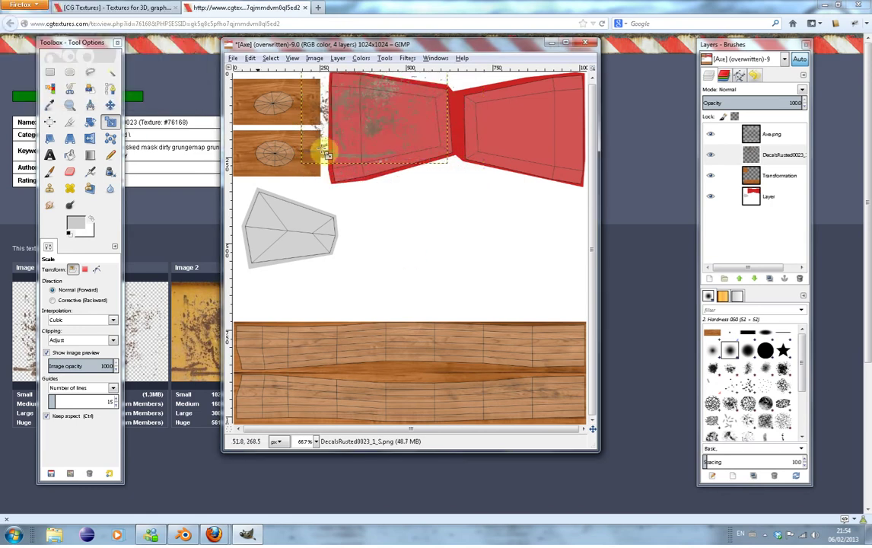
Raise the DecalsRusted layer to the top and position it over the left red shape.
click(110, 105)
drag(355, 129, 363, 155)
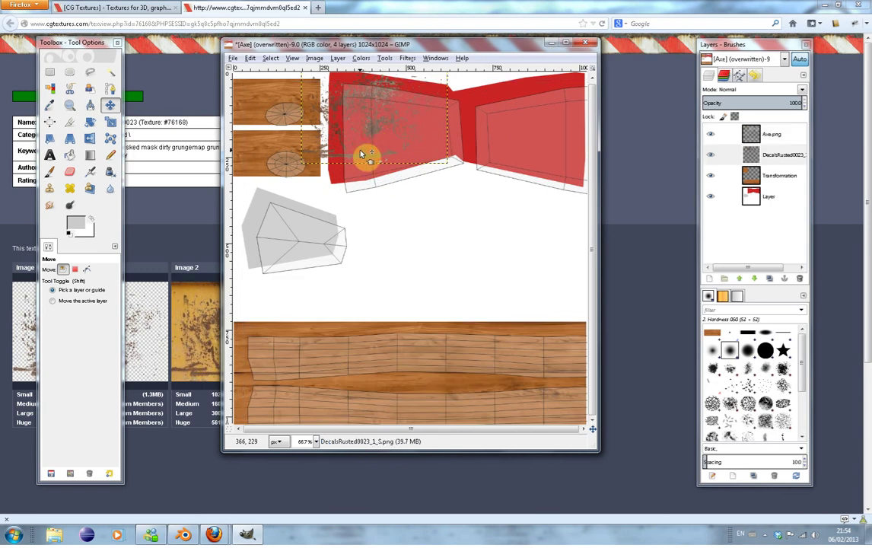
key(ctrl+z)
click(380, 131)
drag(381, 131, 383, 134)
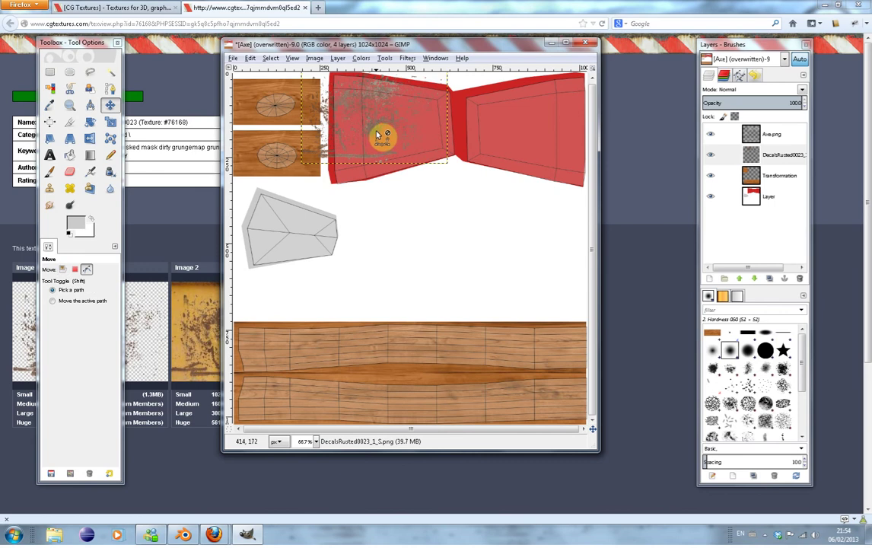
key(ctrl+z)
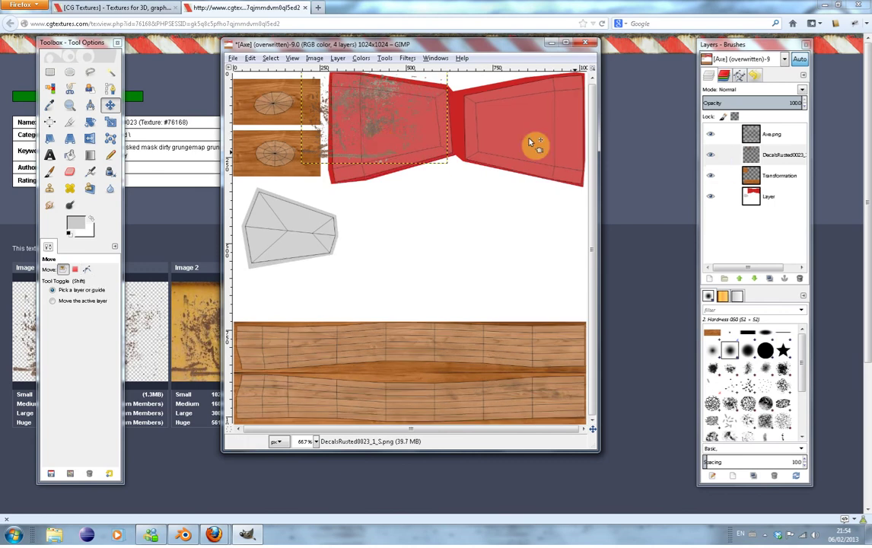
drag(753, 160, 754, 133)
drag(376, 135, 395, 143)
drag(396, 142, 396, 141)
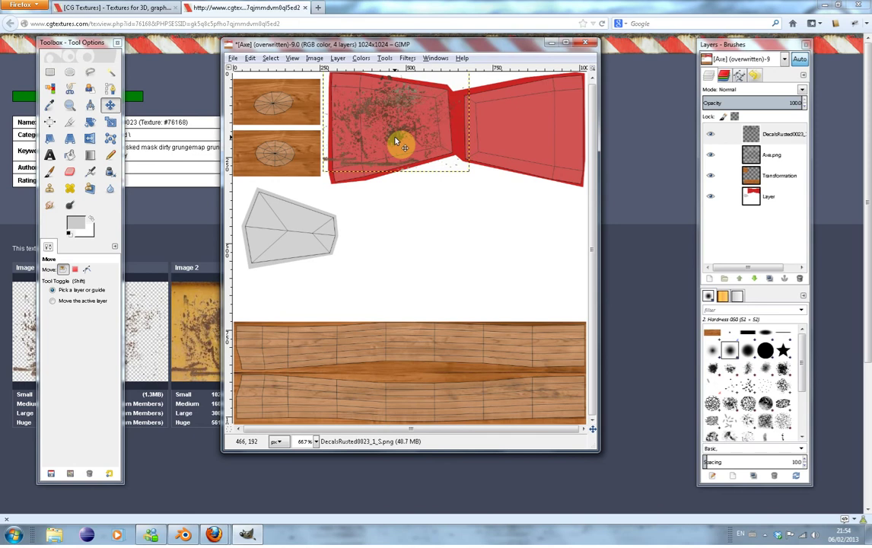
Duplicate the rust decal layer and place the copy over the right red shape.
right_click(754, 139)
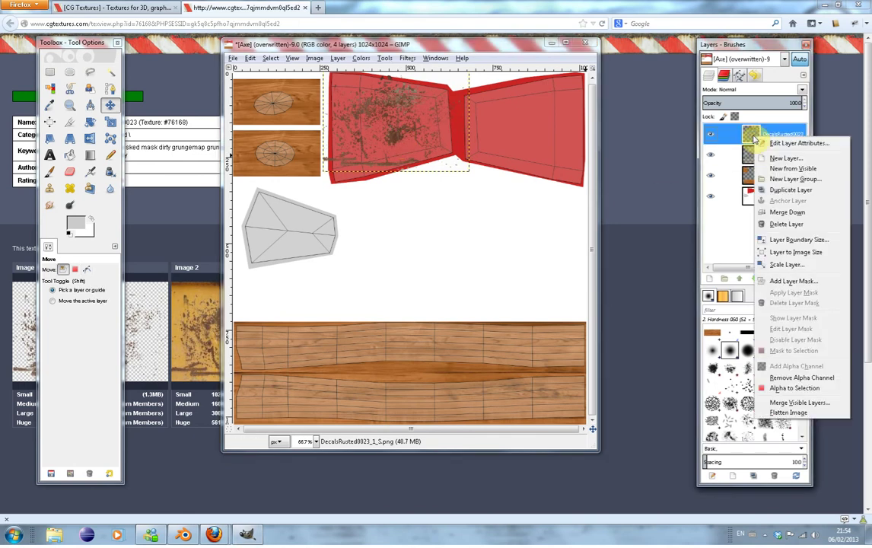
click(785, 190)
drag(394, 142, 544, 142)
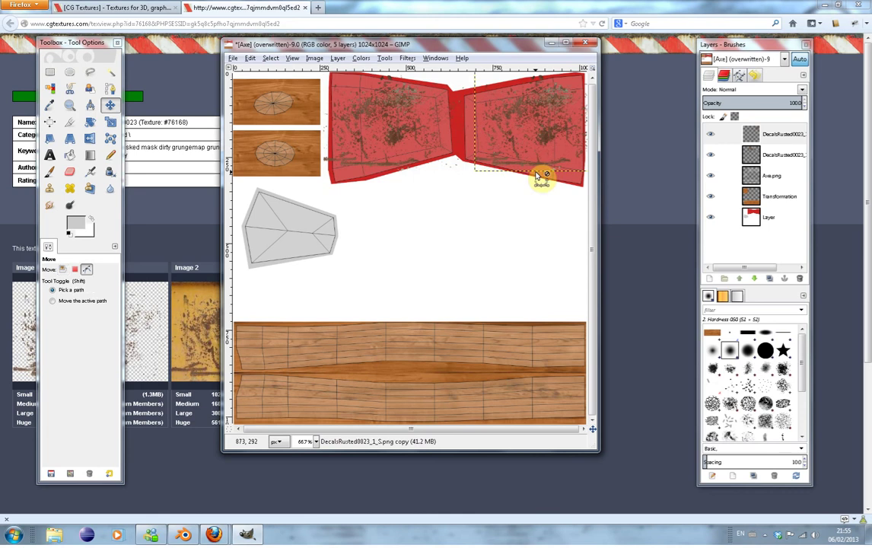
key(ctrl+s)
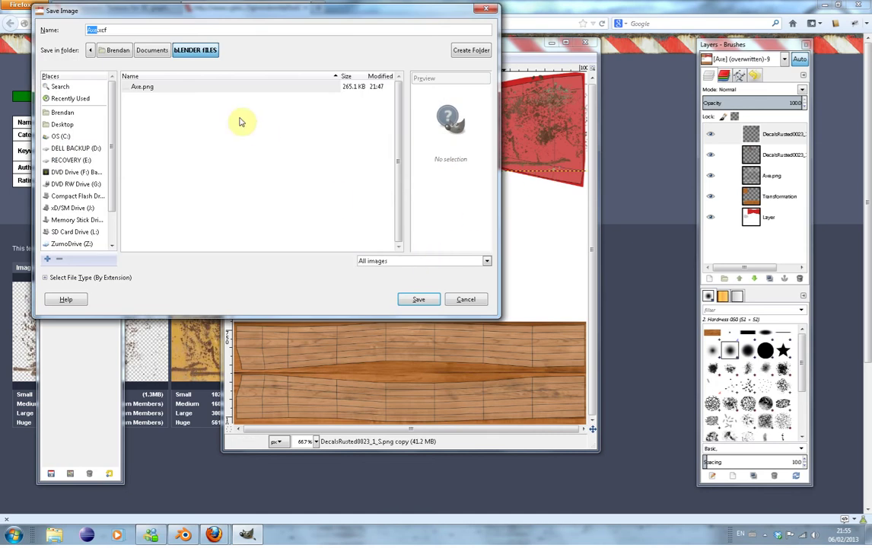
Cancel the Axe.xcf save, overwrite Axe.png with the rusted texture, and switch to Blender.
click(466, 300)
click(236, 59)
click(288, 191)
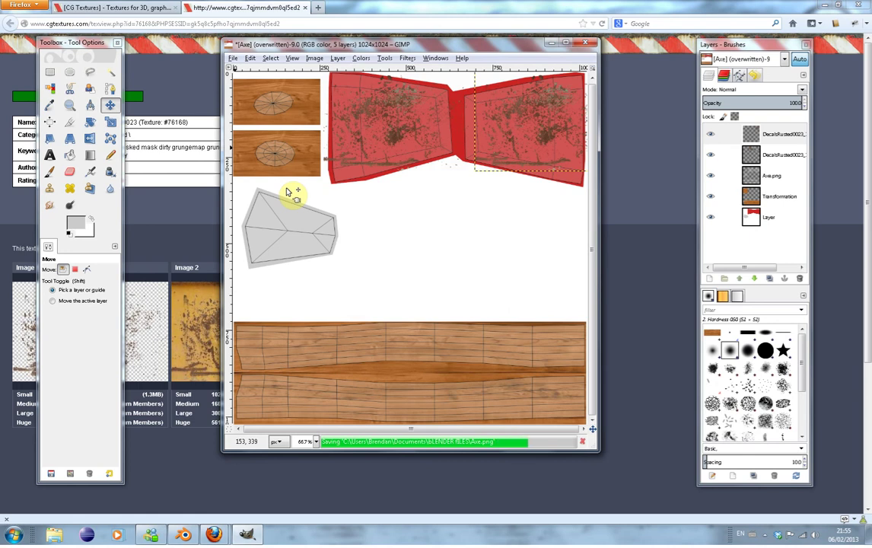
key(alt+Tab)
key(Tab)
key(Tab)
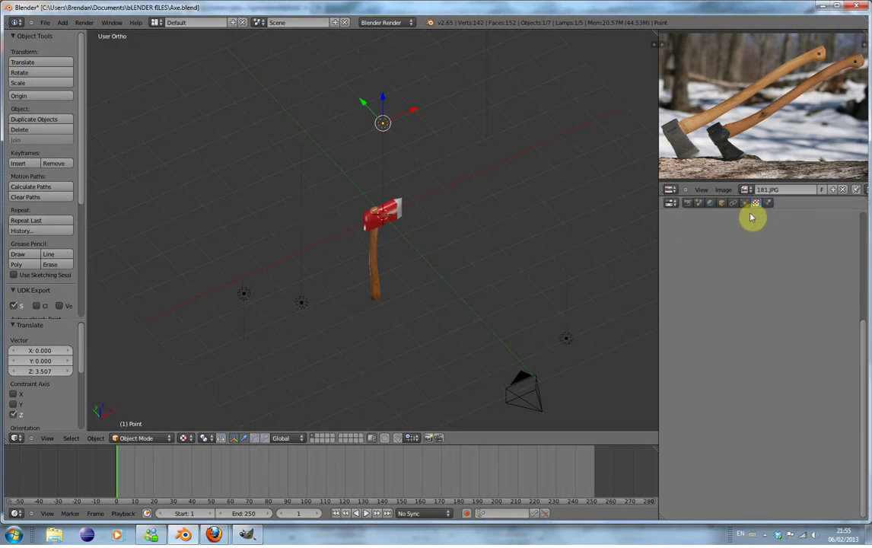
Select the axe and reload Axe.png in its Texture properties to show the rust decals.
right_click(404, 217)
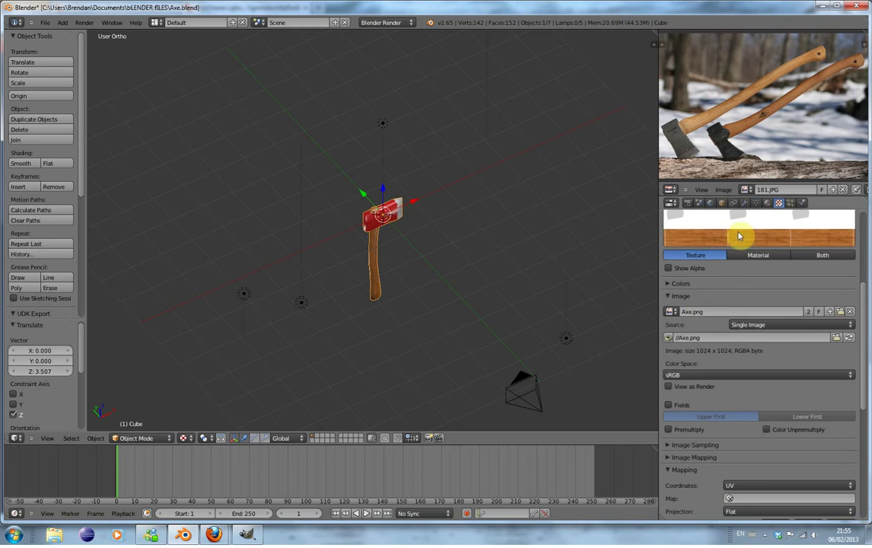
scroll(739, 236, up, 3)
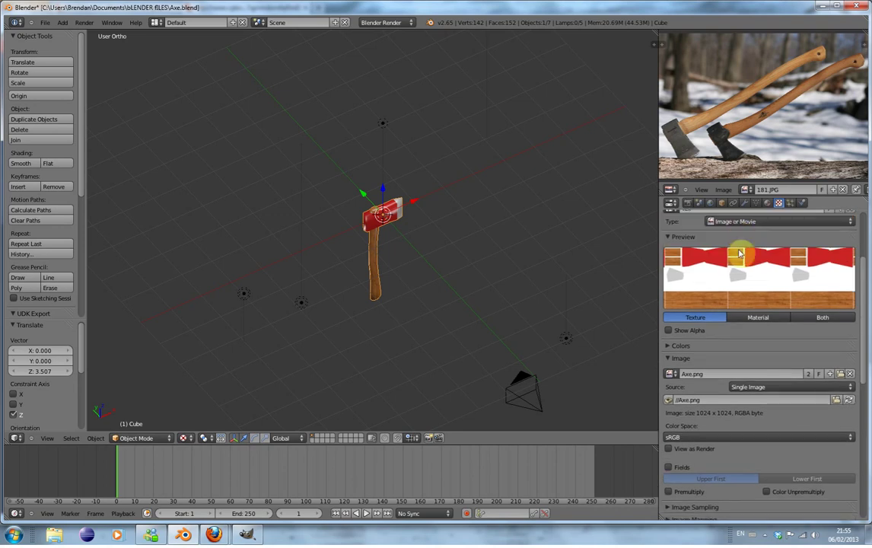
click(850, 400)
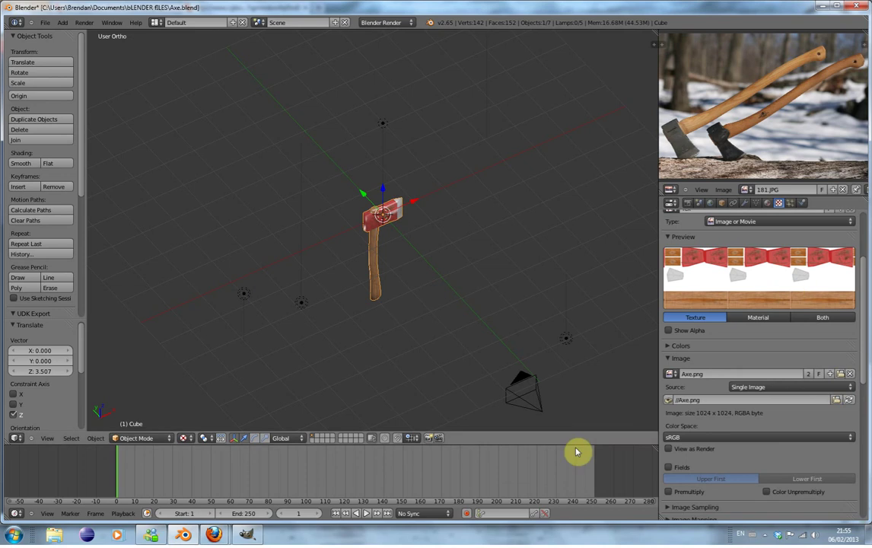
click(214, 535)
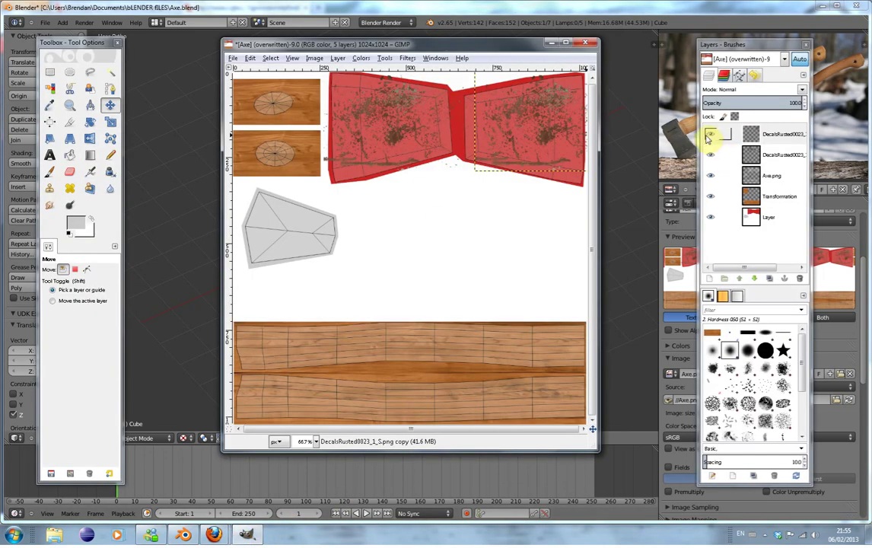
Hide the Axe.png wireframe layer and overwrite Axe.png with the clean rusted texture.
click(710, 176)
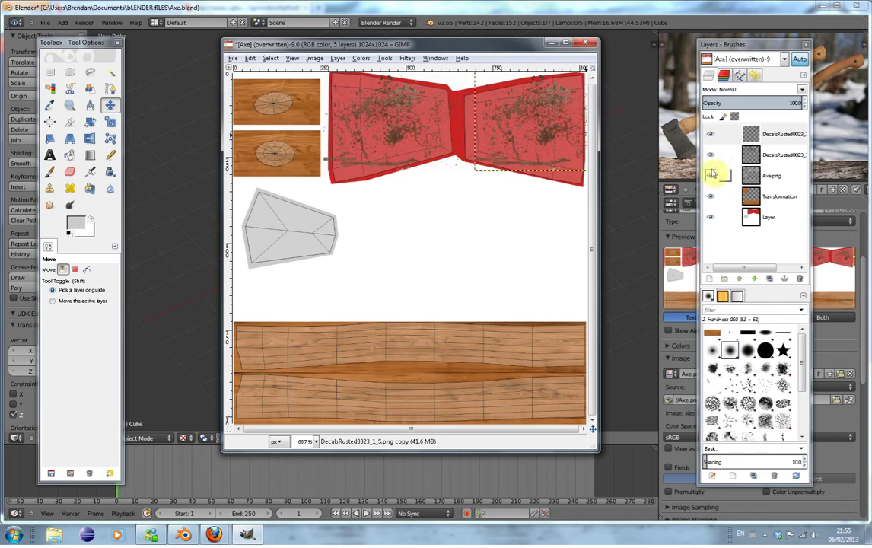
click(710, 176)
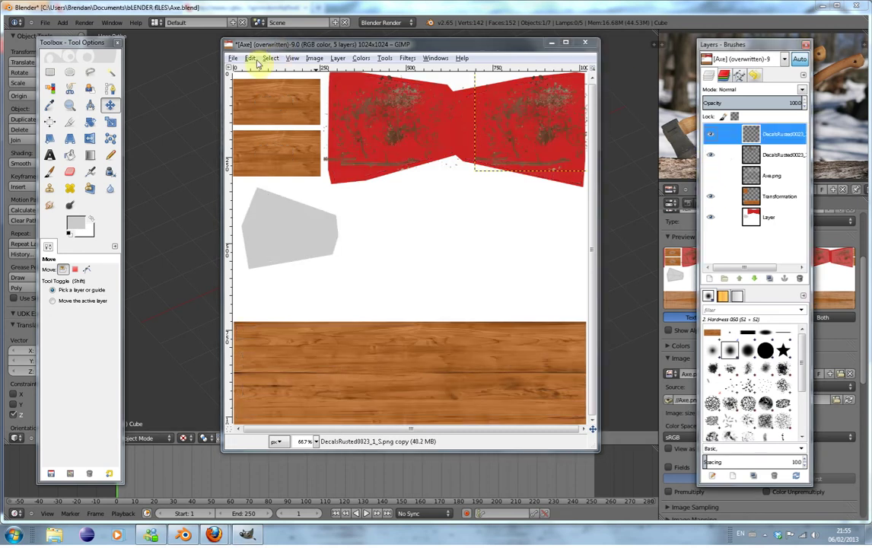
click(231, 59)
click(257, 187)
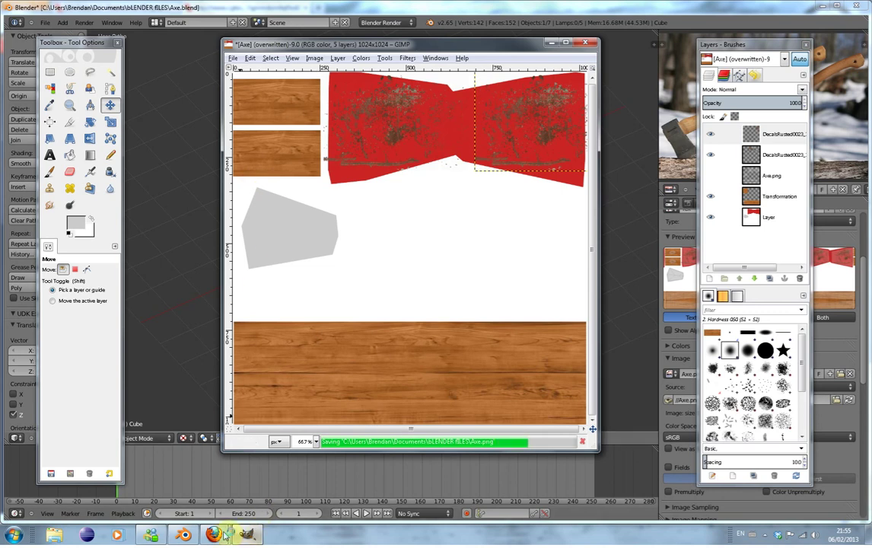
click(844, 425)
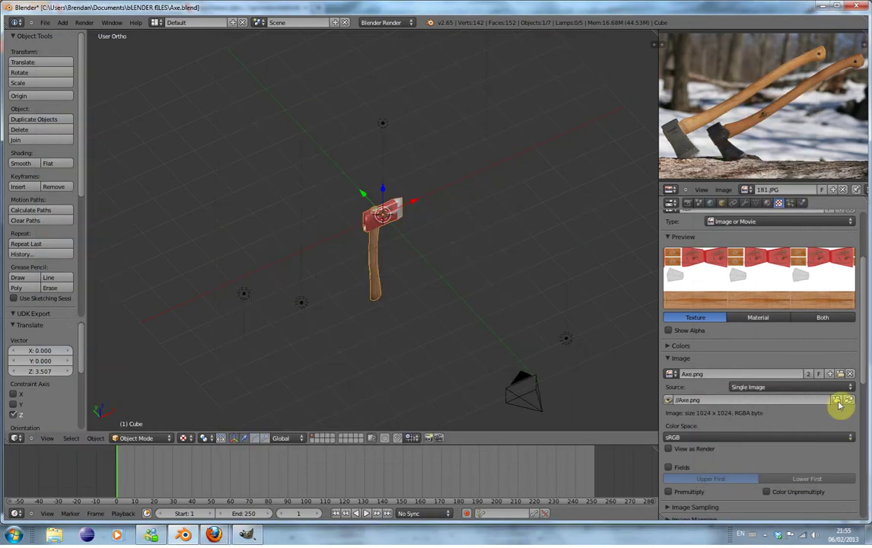
Orbit the axe from camera view to inspect the rusty head, silver blade and wooden handle.
scroll(477, 328, up, 6)
key(KP_0)
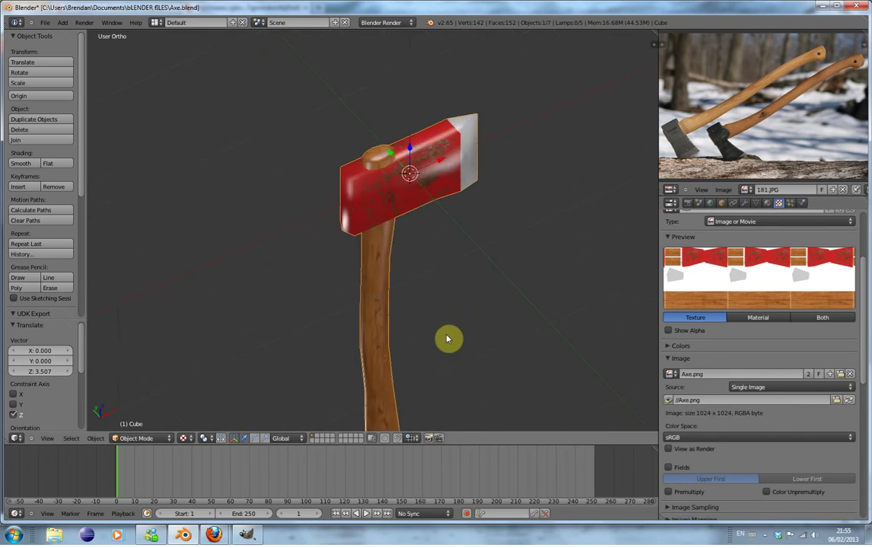
scroll(448, 338, up, 4)
scroll(438, 323, down, 1)
middle_drag(439, 323, 462, 318)
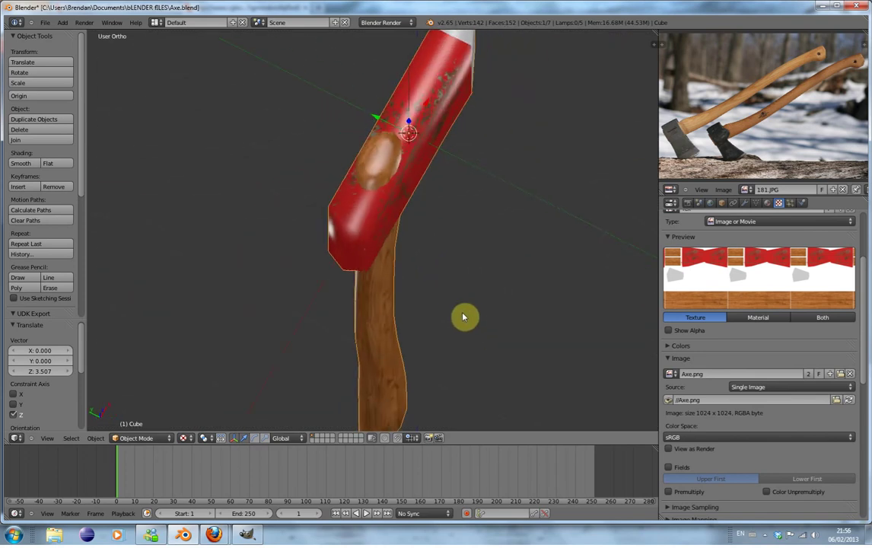
middle_drag(408, 287, 456, 205)
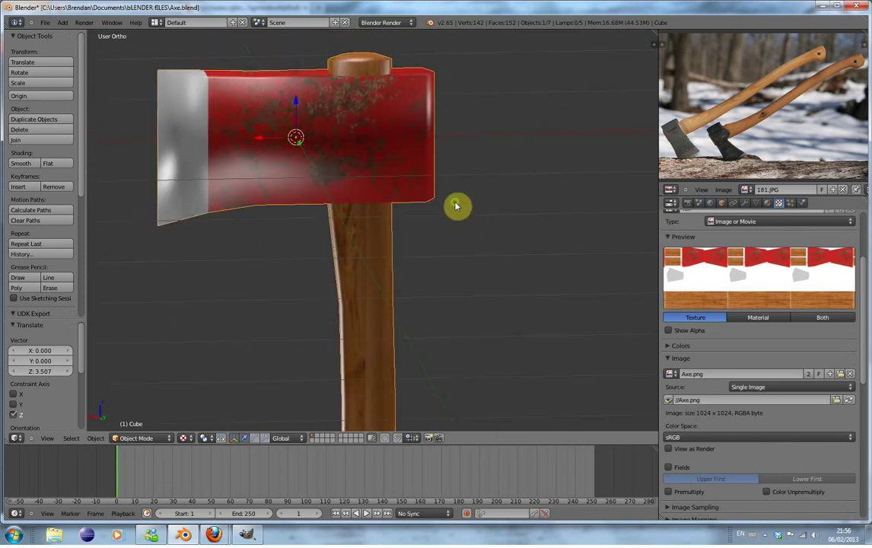
middle_drag(296, 256, 472, 261)
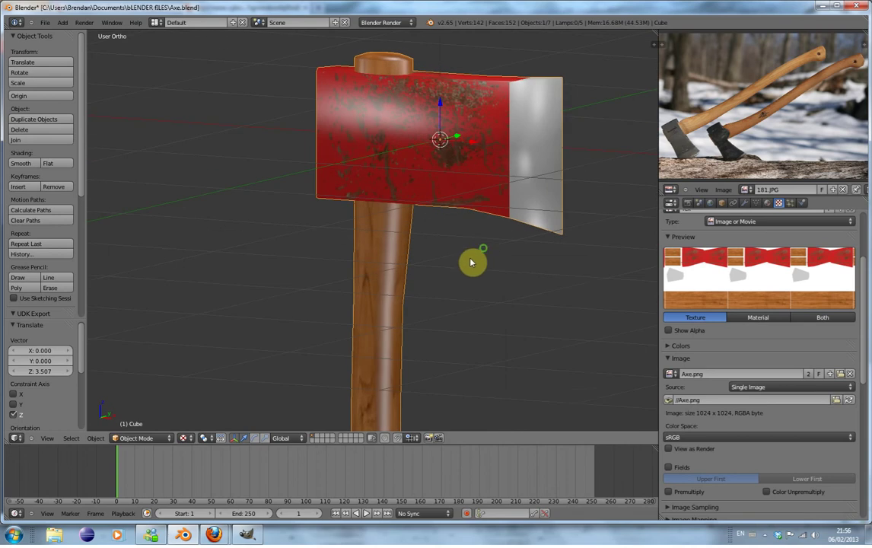
middle_drag(407, 325, 440, 274)
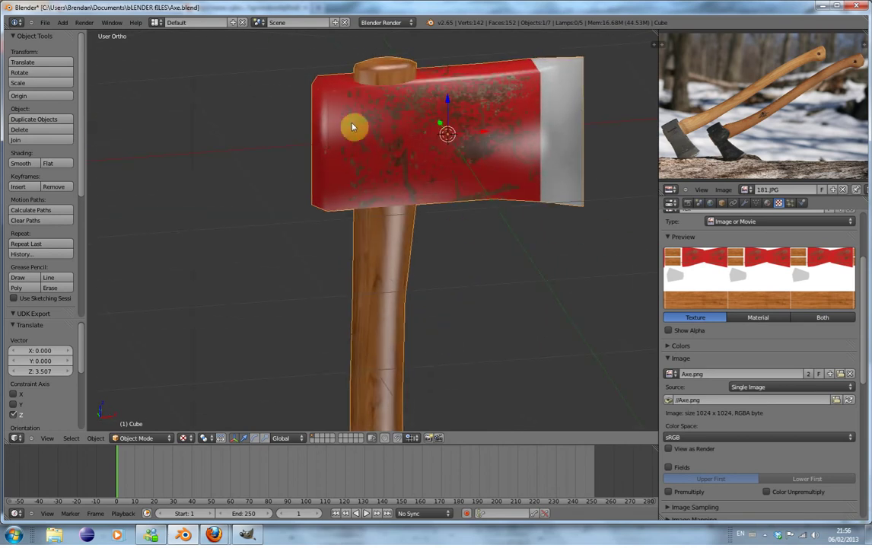
middle_drag(538, 189, 485, 179)
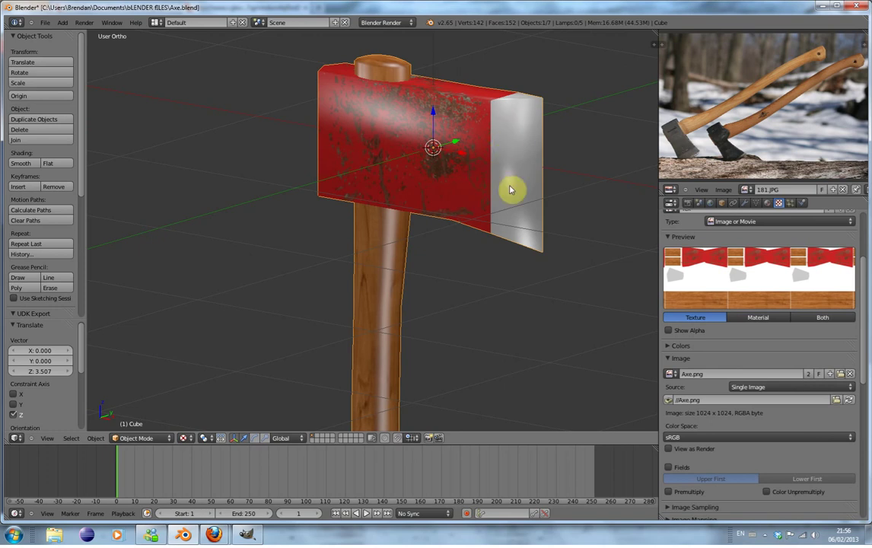
middle_drag(507, 161, 473, 173)
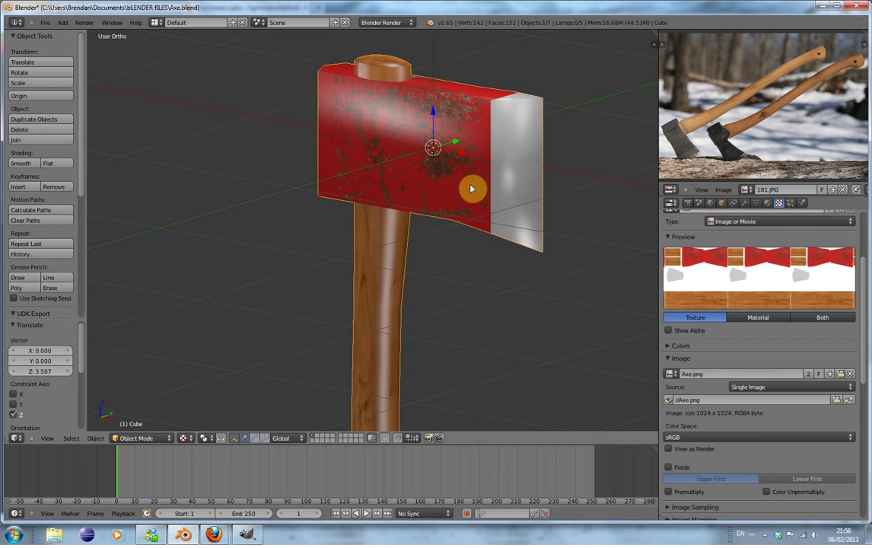
key(alt+Tab)
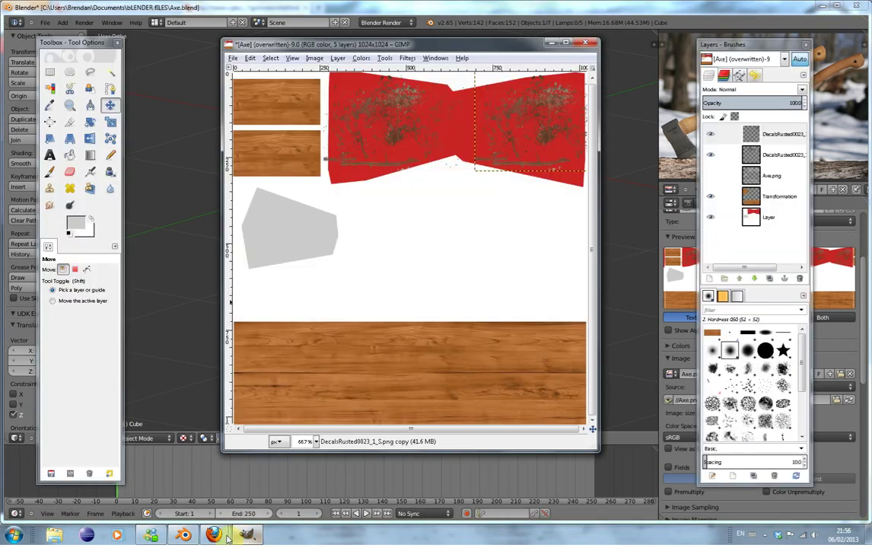
Return to the CG Textures rusted decals grid and open the DecalsRusted0013 page.
mouse_move(217, 535)
click(171, 491)
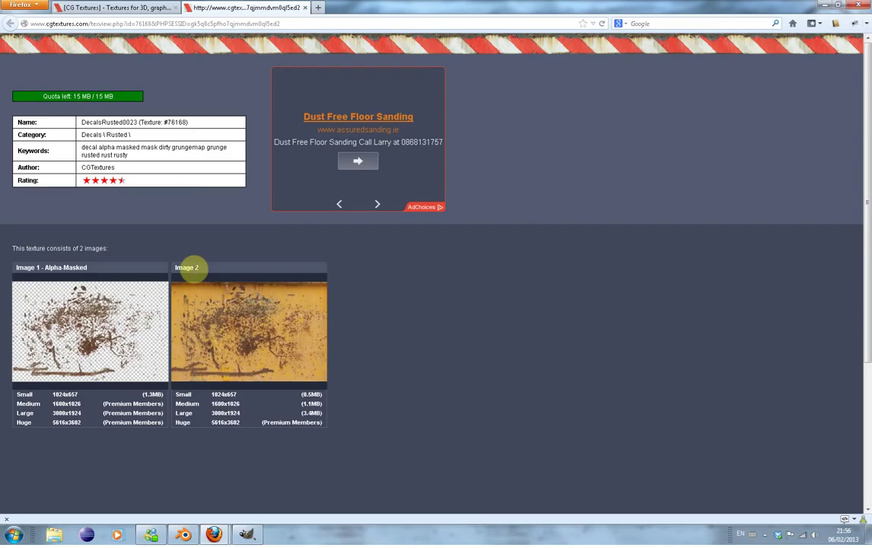
click(152, 7)
scroll(276, 228, up, 3)
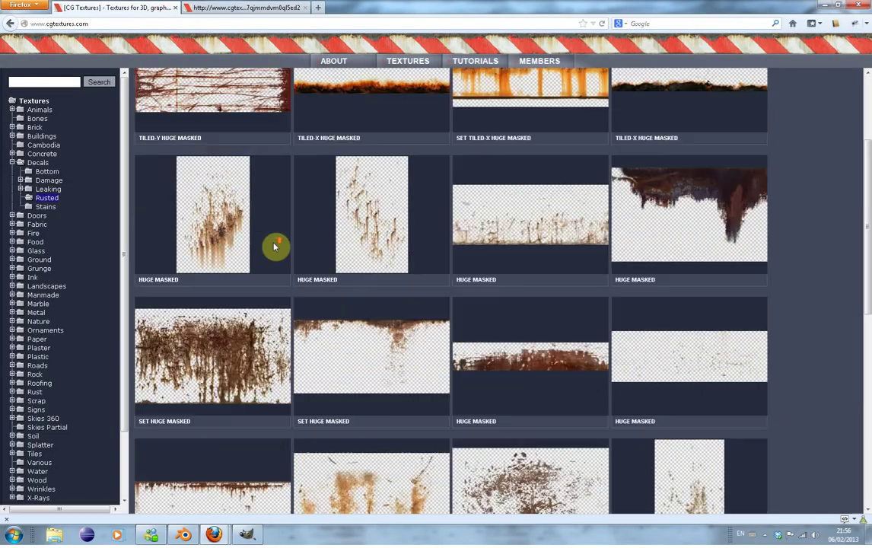
click(232, 225)
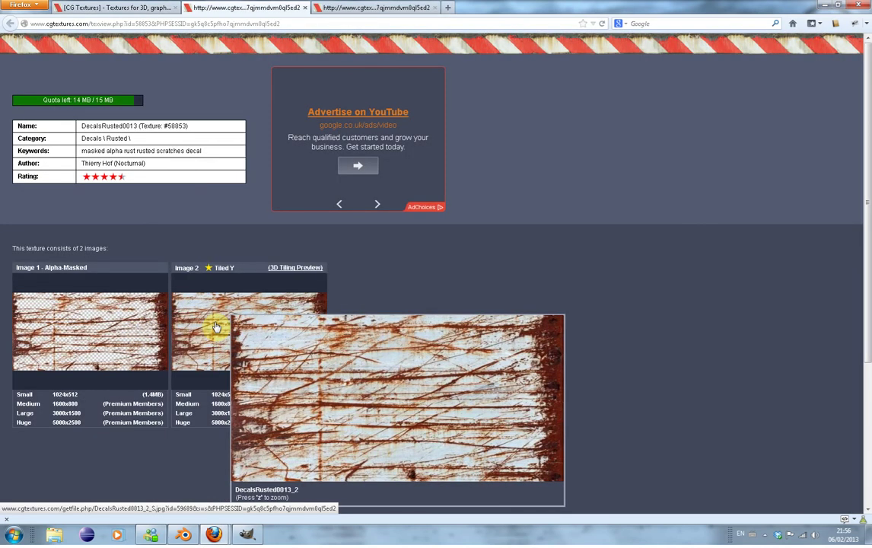
Download DecalsRusted0013_1_S.png (Image 1 Small) and check it in the Downloads list.
click(130, 328)
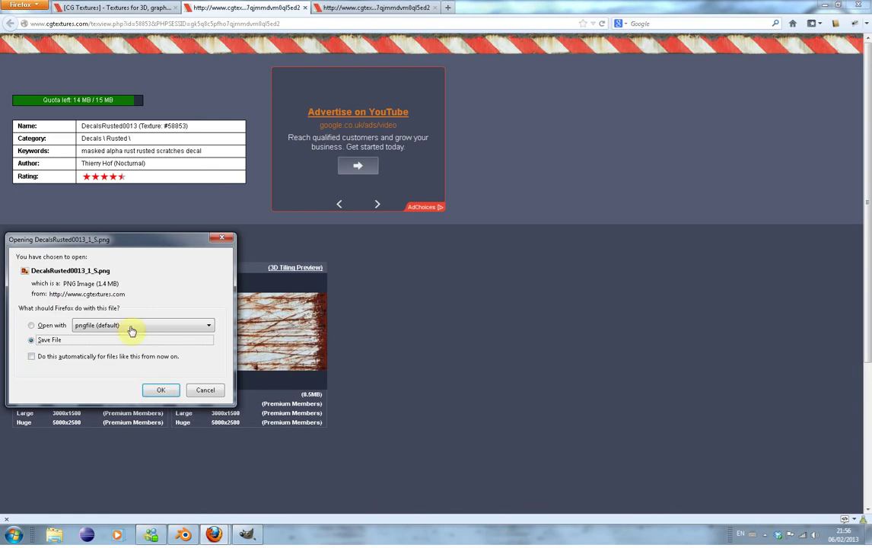
click(160, 389)
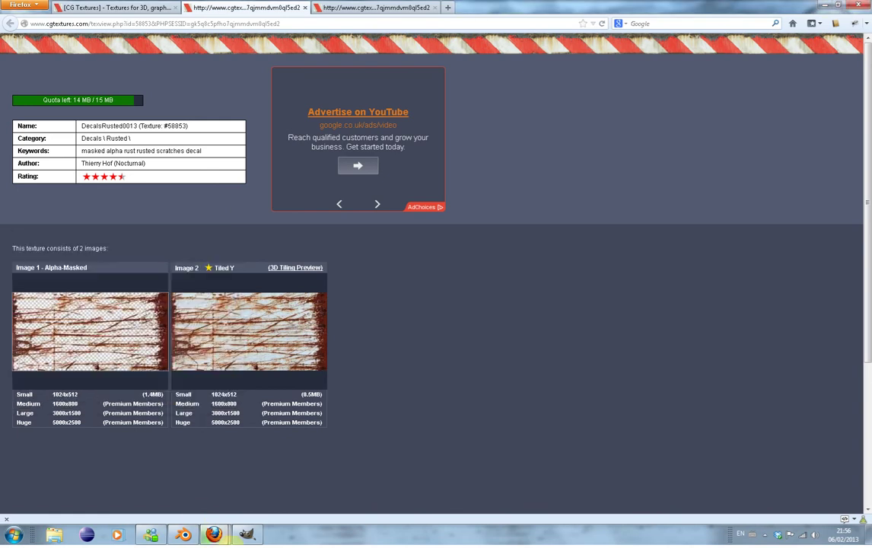
click(238, 491)
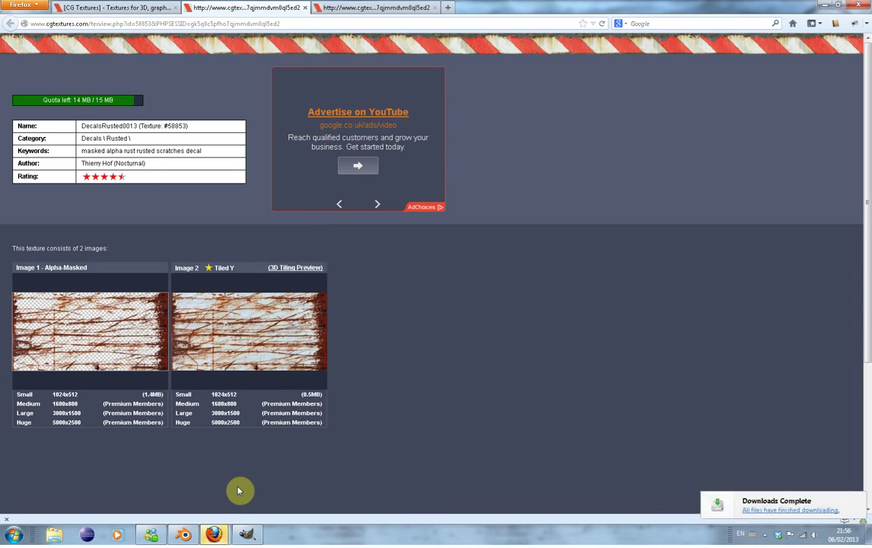
mouse_move(214, 534)
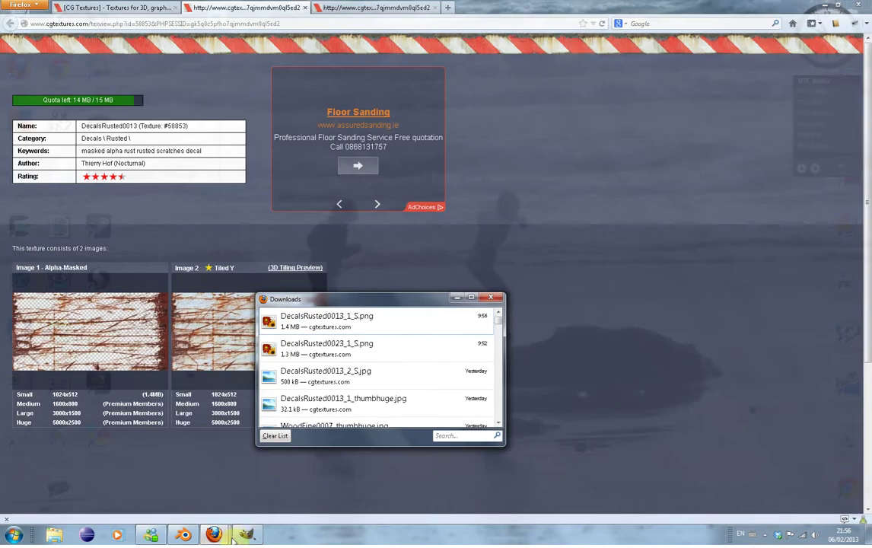
click(245, 536)
Add DecalsRusted0013_2_S.jpg as a layer, undo it as too opaque, and return to the website.
click(233, 58)
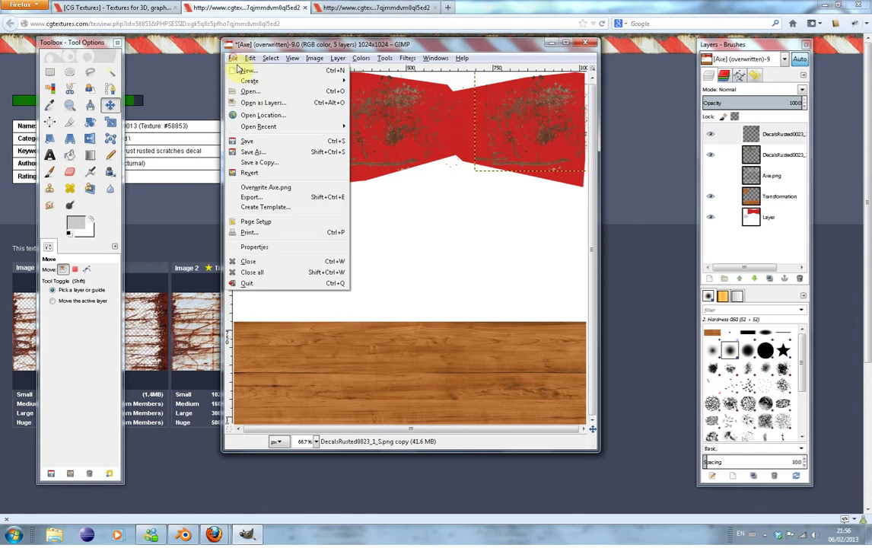
click(259, 93)
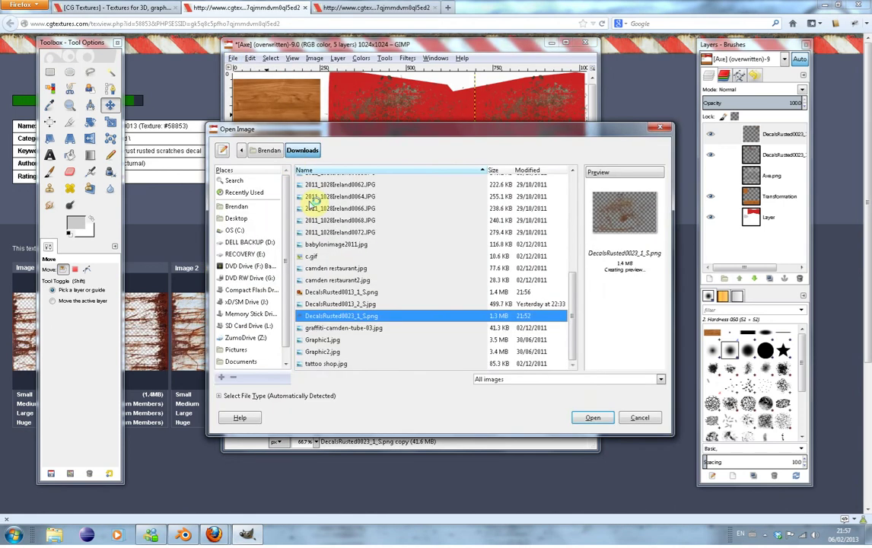
click(344, 305)
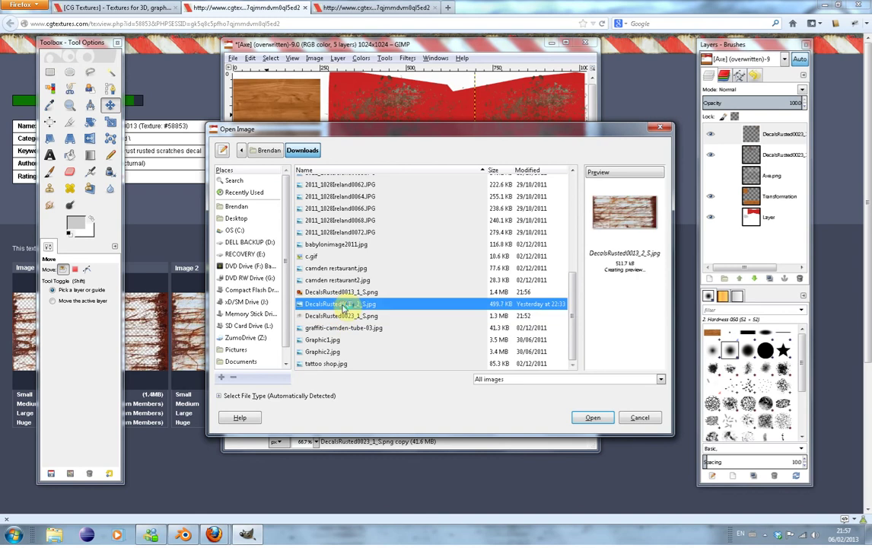
click(591, 417)
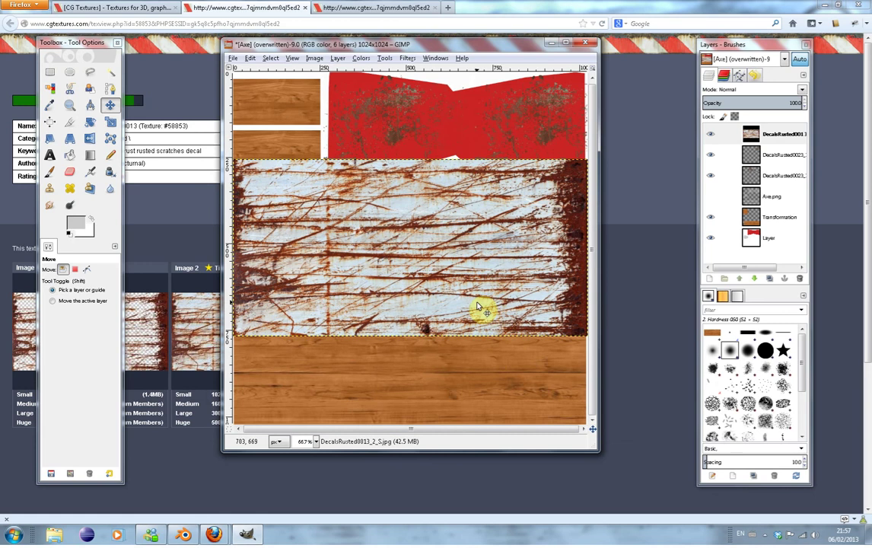
key(ctrl+z)
click(190, 426)
Download the small 1024x512 alpha-masked DecalsRusted0013 decal from CG Textures.
click(129, 339)
click(159, 392)
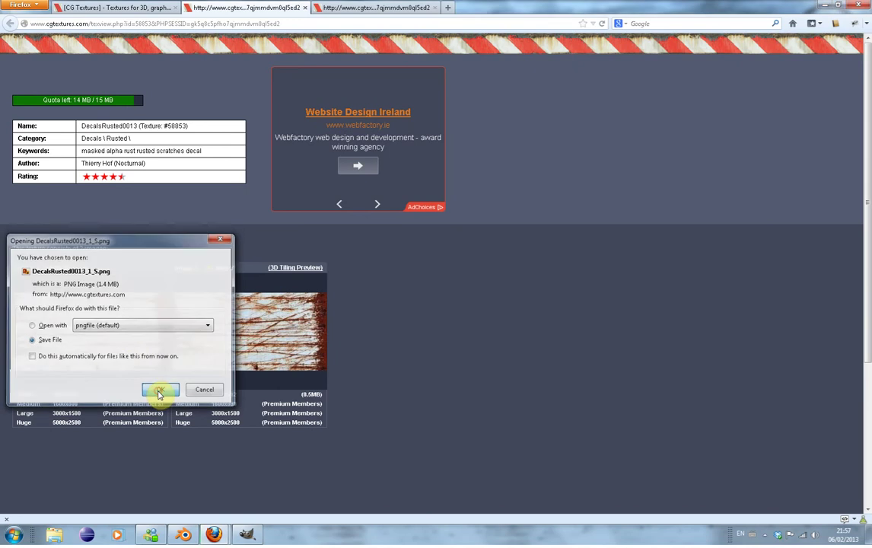
mouse_move(215, 533)
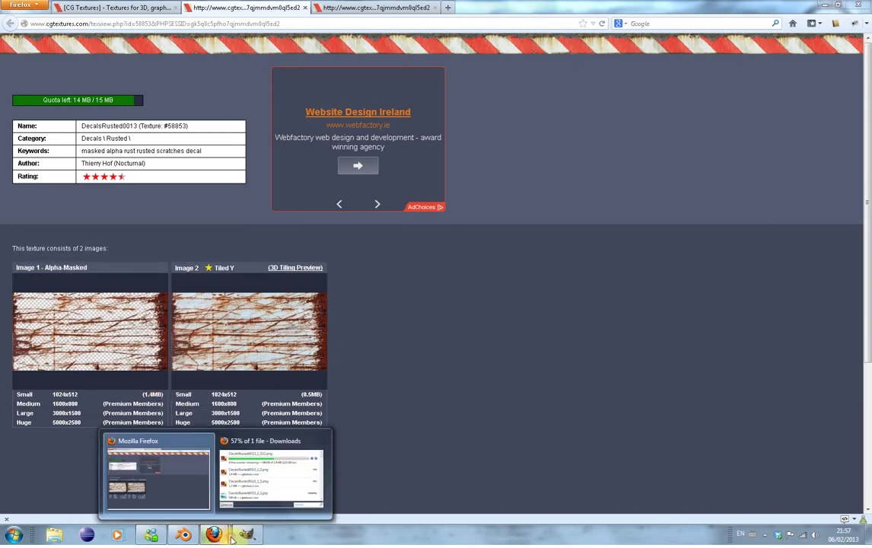
mouse_move(272, 481)
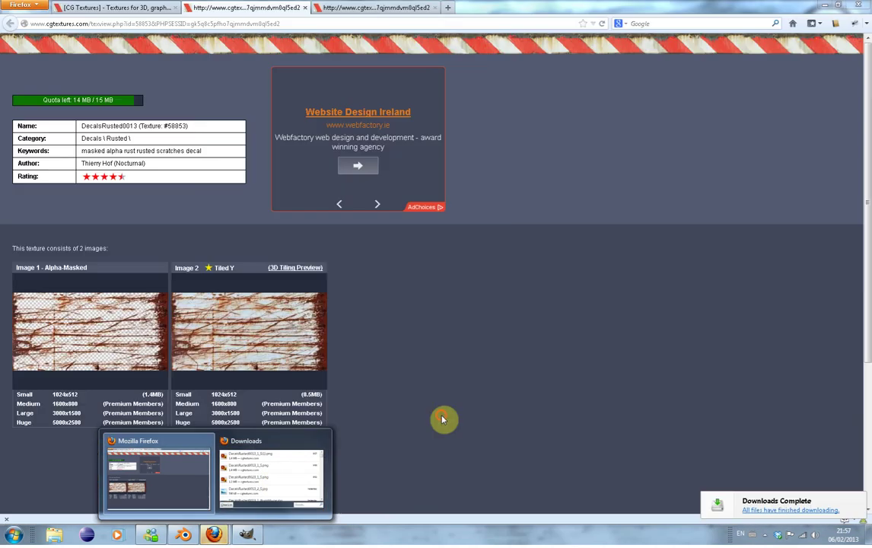
mouse_move(283, 340)
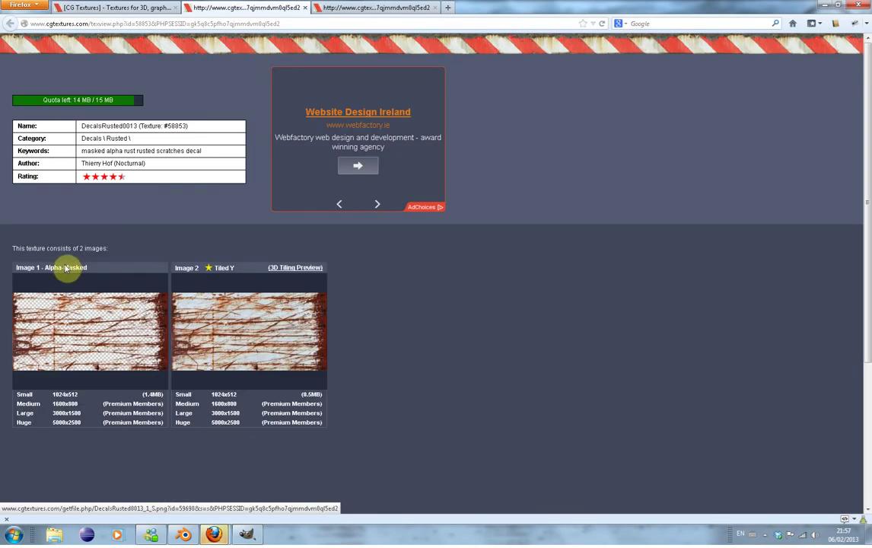
click(64, 399)
click(156, 391)
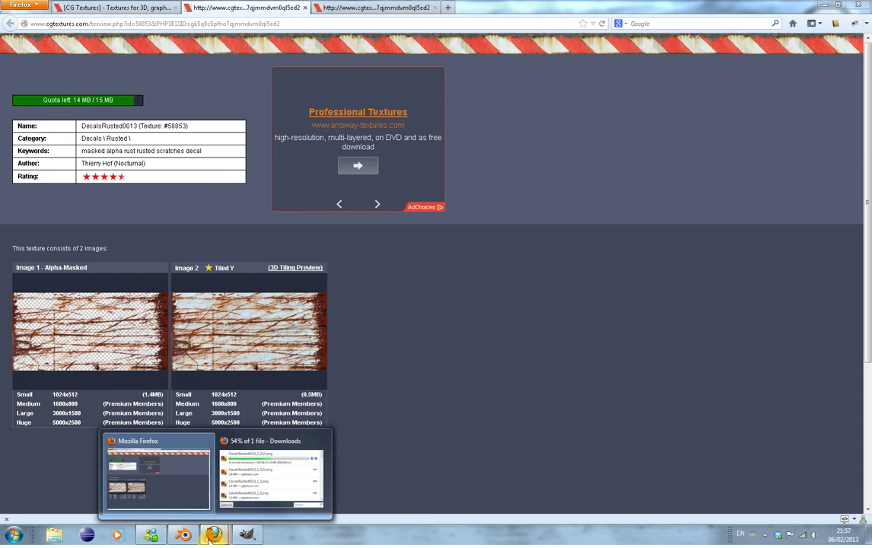
Preview the downloaded DecalsRusted0013_1_S(2).png in Photo Viewer, then return to the GIMP texture.
mouse_move(248, 502)
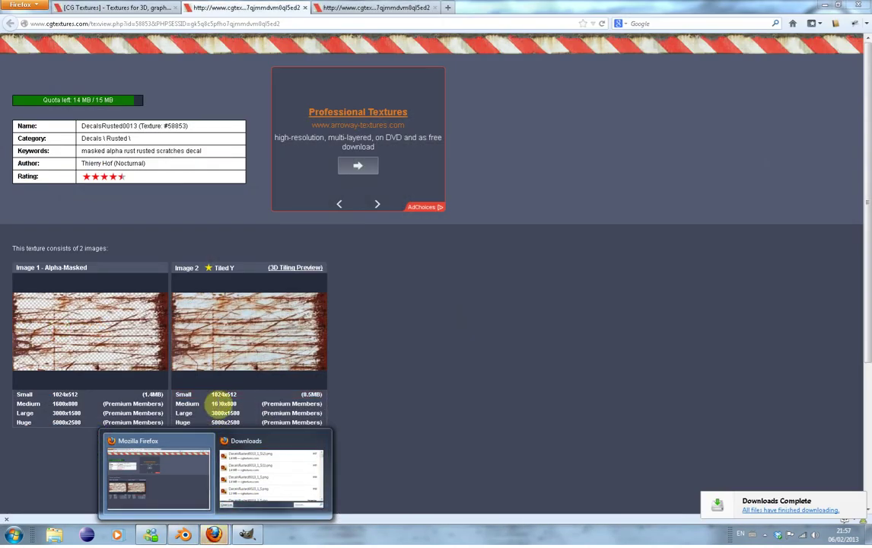
mouse_move(228, 470)
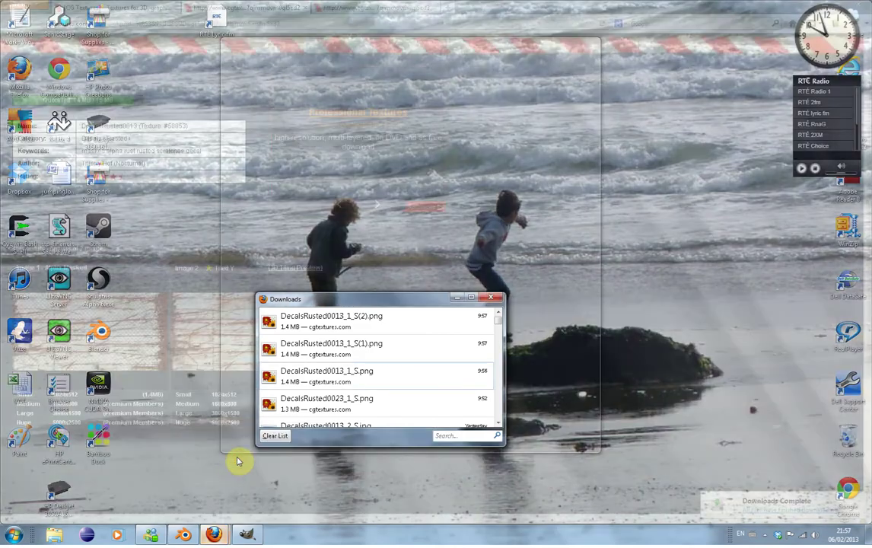
click(321, 327)
double_click(321, 327)
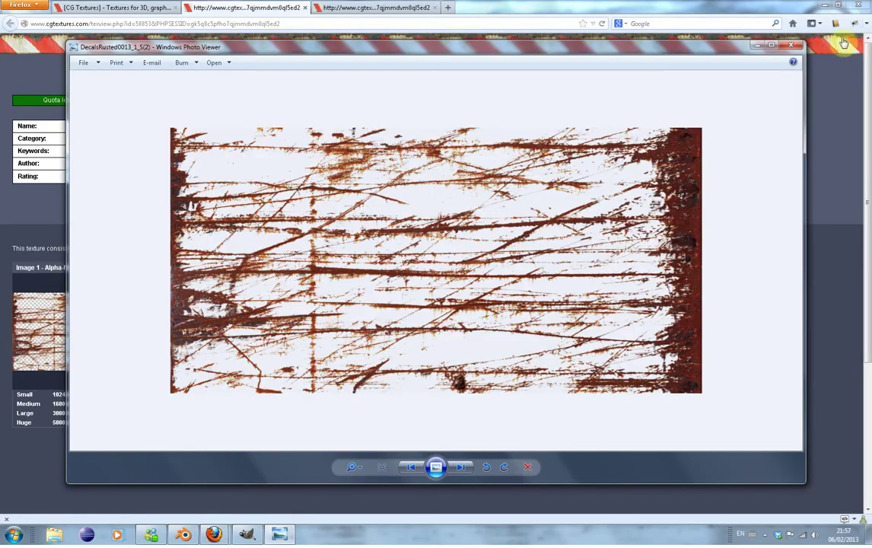
click(791, 46)
click(247, 535)
click(232, 57)
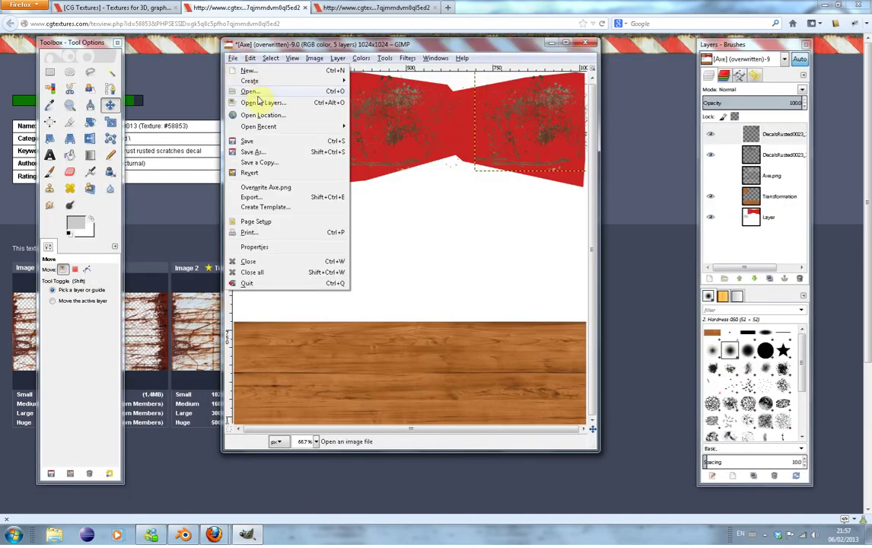
Open DecalsRusted0013_1_S(2).png as a new layer on top of the axe texture.
click(261, 103)
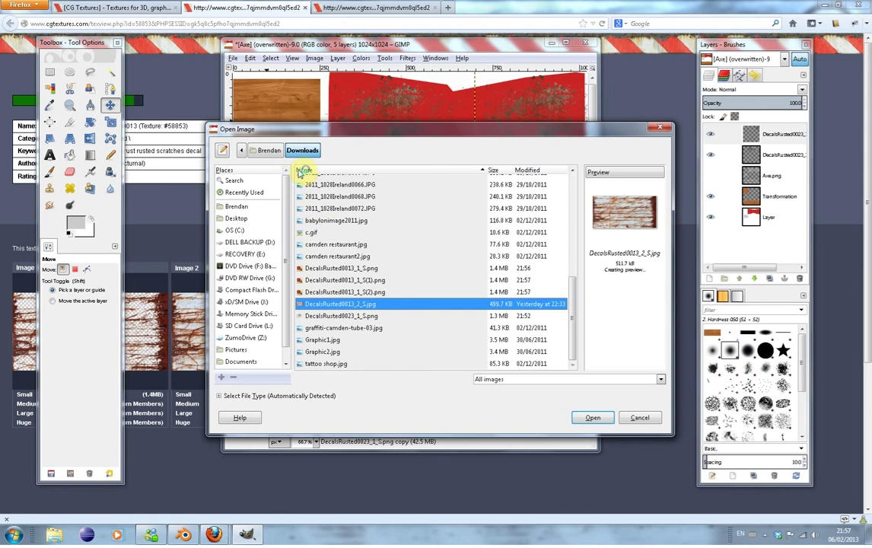
click(360, 292)
click(578, 419)
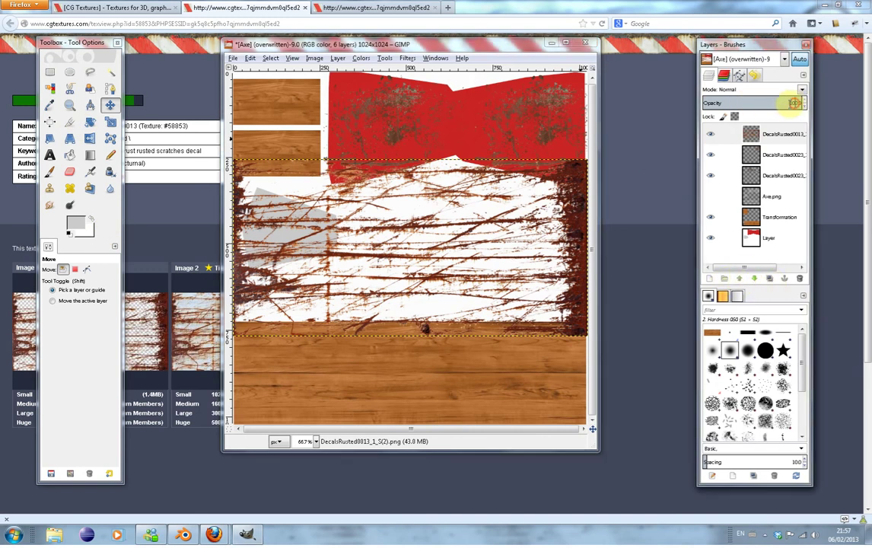
Lower the DecalsRusted0013_1_S(2).png scratch layer's opacity to 62.1.
drag(774, 103, 363, 148)
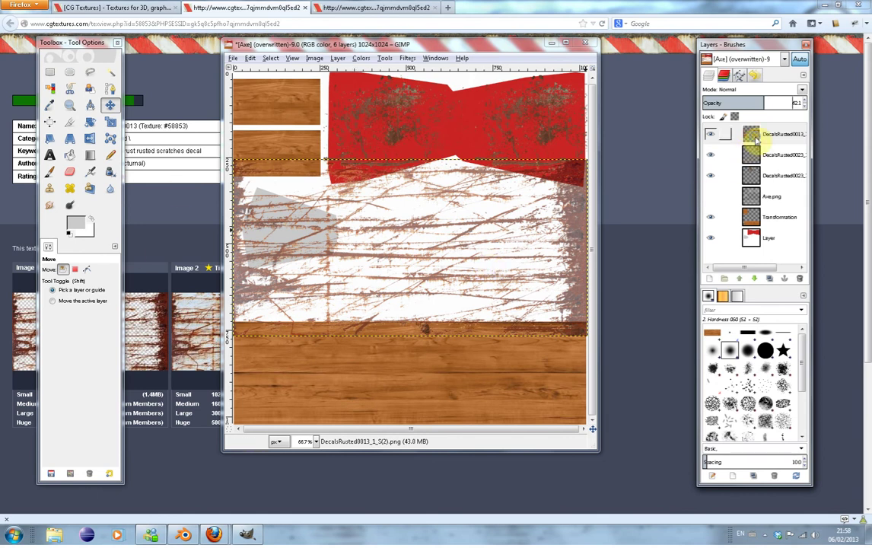
right_click(756, 139)
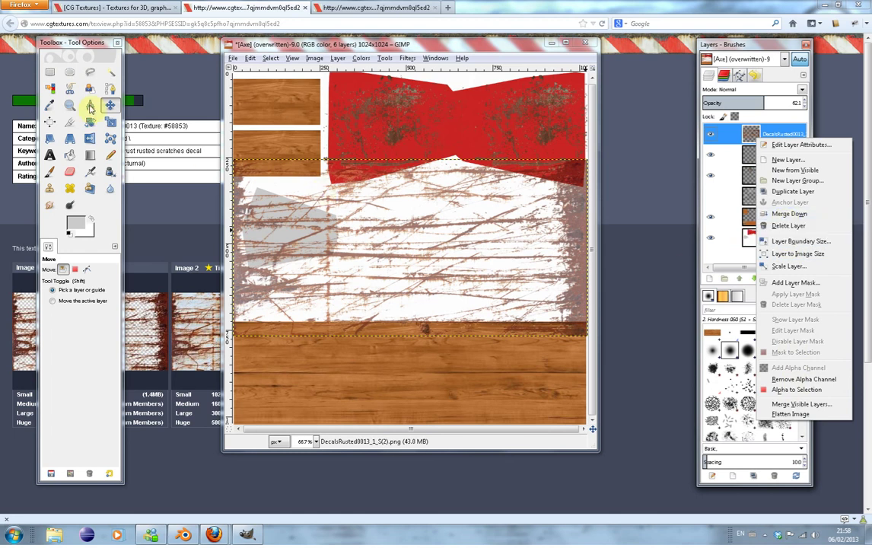
click(109, 105)
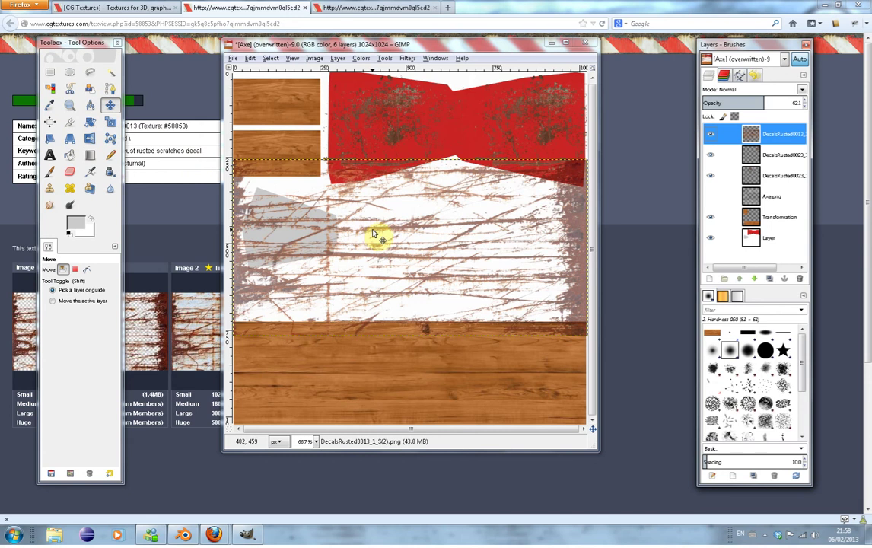
Shift the scratch decal up-left over the grey blade and upper handle, then start a lasso outline.
drag(372, 230, 318, 270)
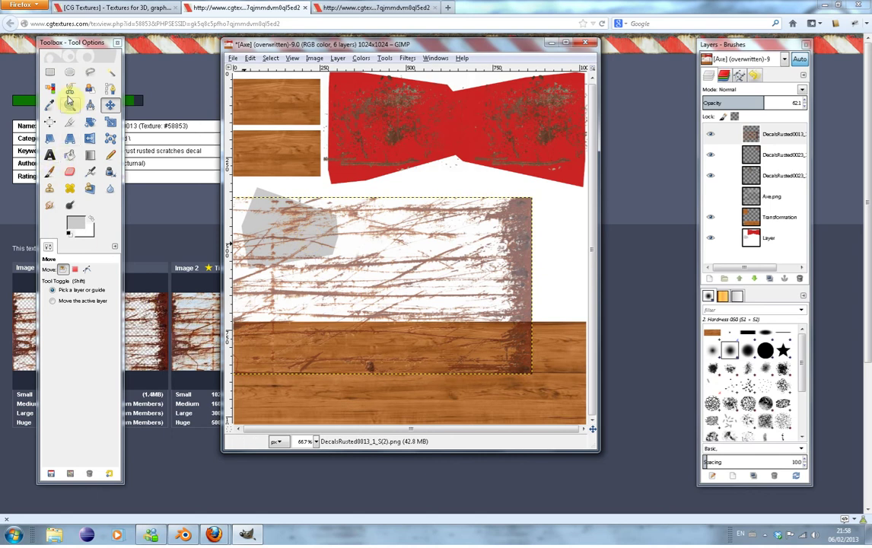
click(90, 73)
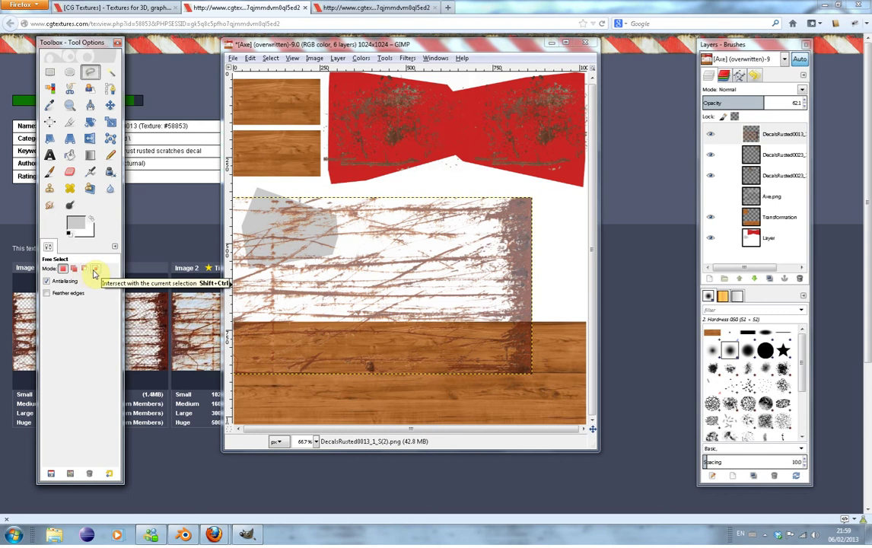
click(251, 187)
Outline the grey blade patch, delete the scratches outside it, and clear the selection.
click(238, 222)
click(245, 271)
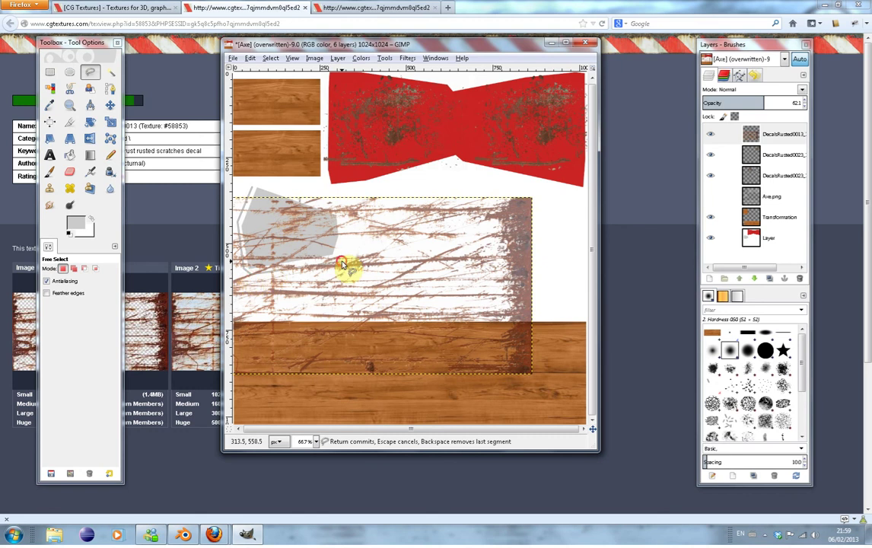
click(345, 211)
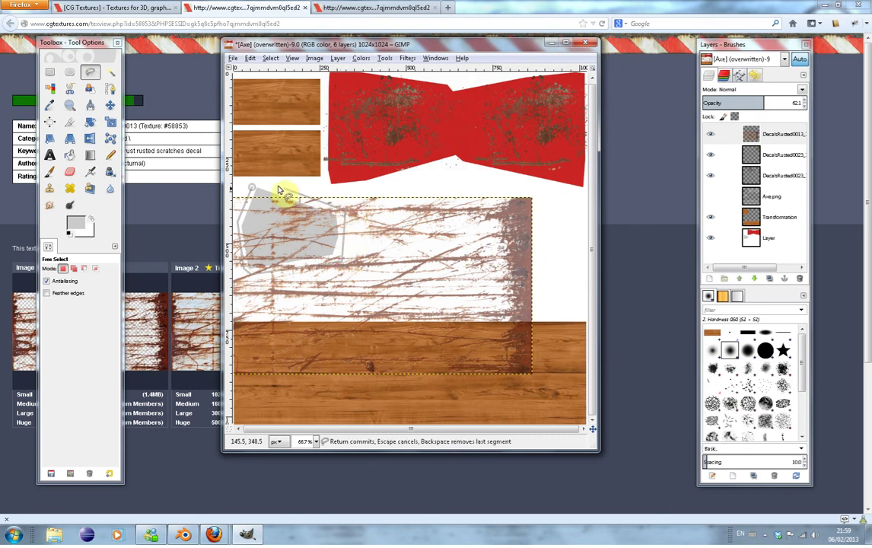
click(252, 188)
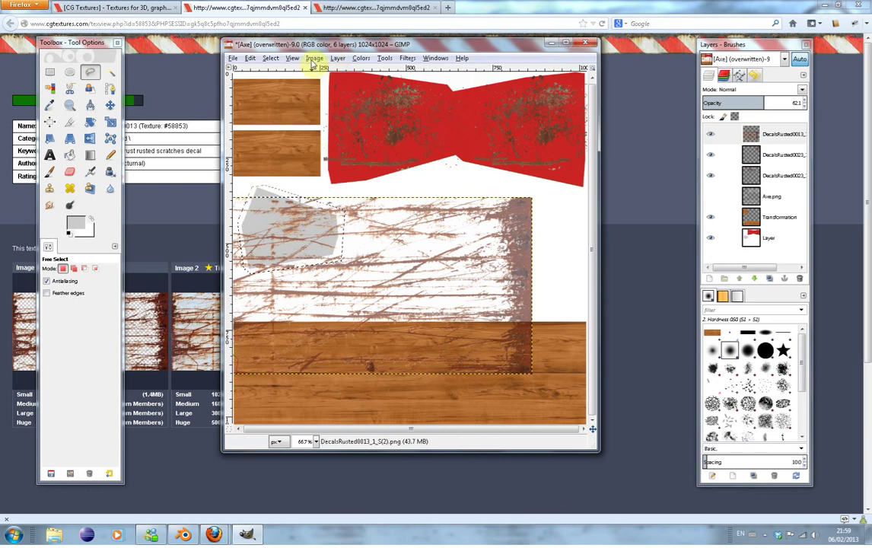
click(270, 57)
click(287, 96)
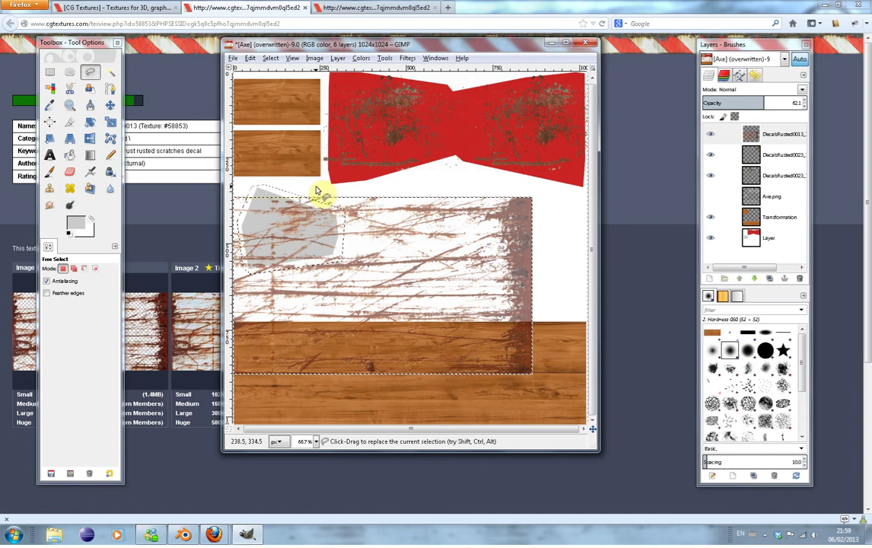
key(Delete)
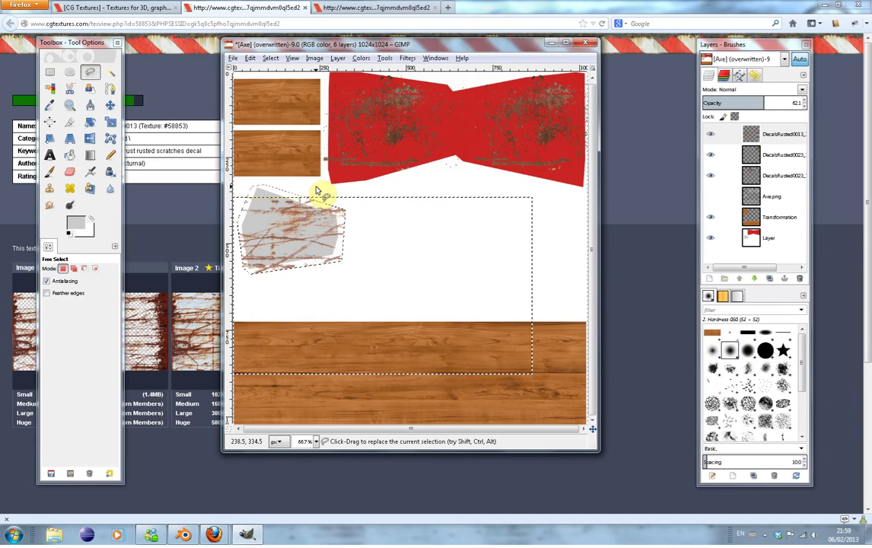
click(270, 58)
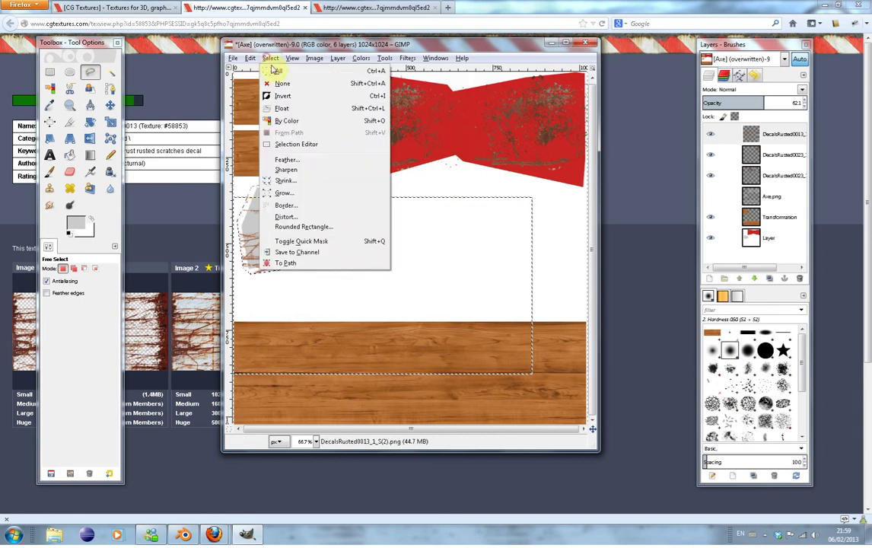
click(282, 84)
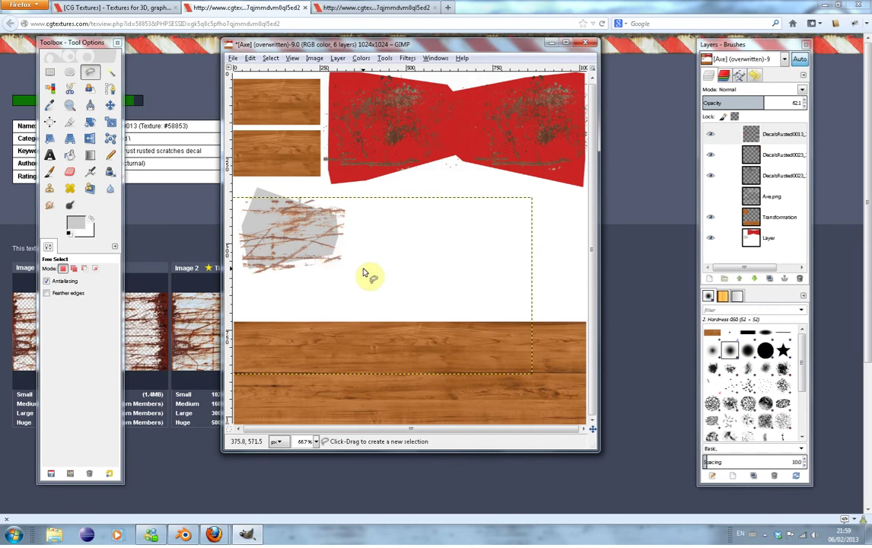
Export the texture over the existing Axe.png as PNG and return to Blender.
key(ctrl+s)
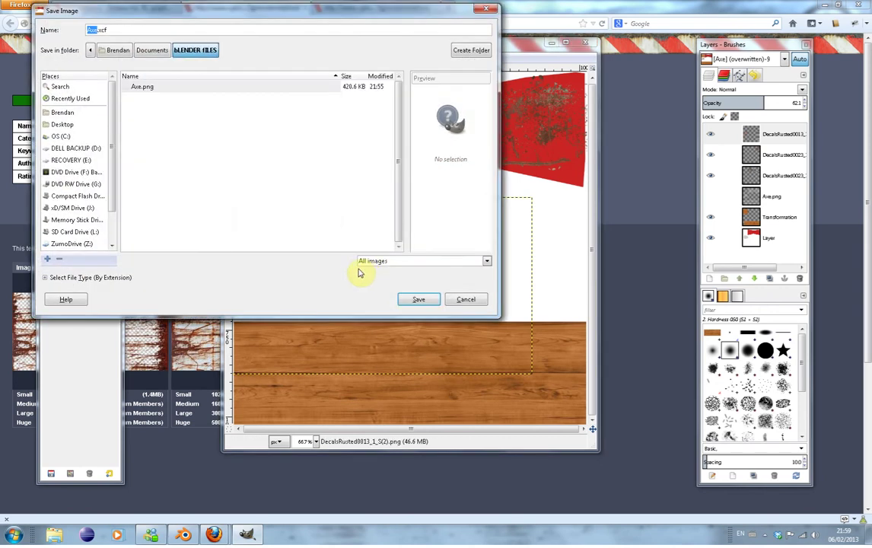
click(466, 299)
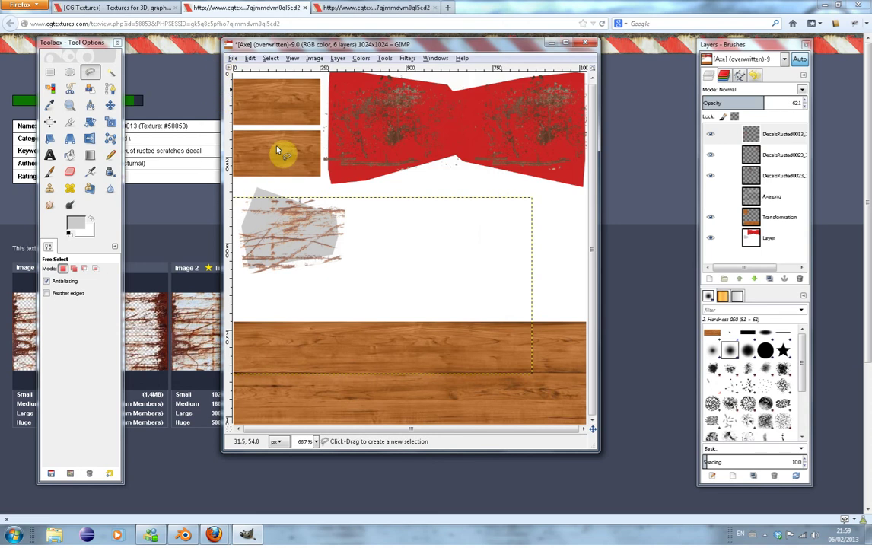
key(ctrl+shift+e)
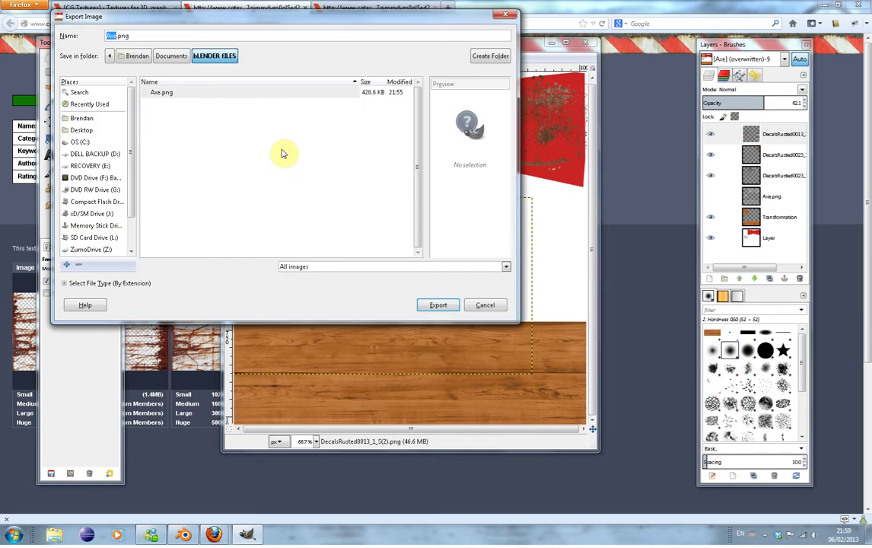
click(438, 305)
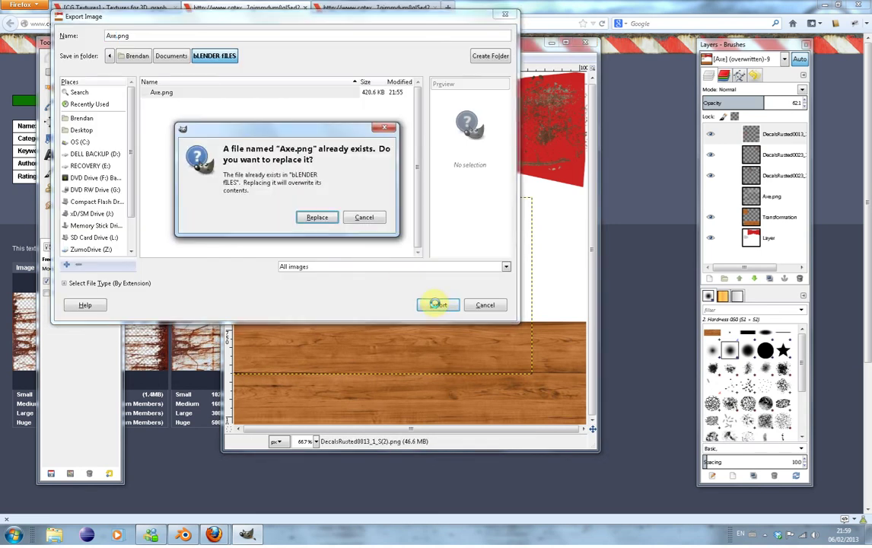
click(312, 219)
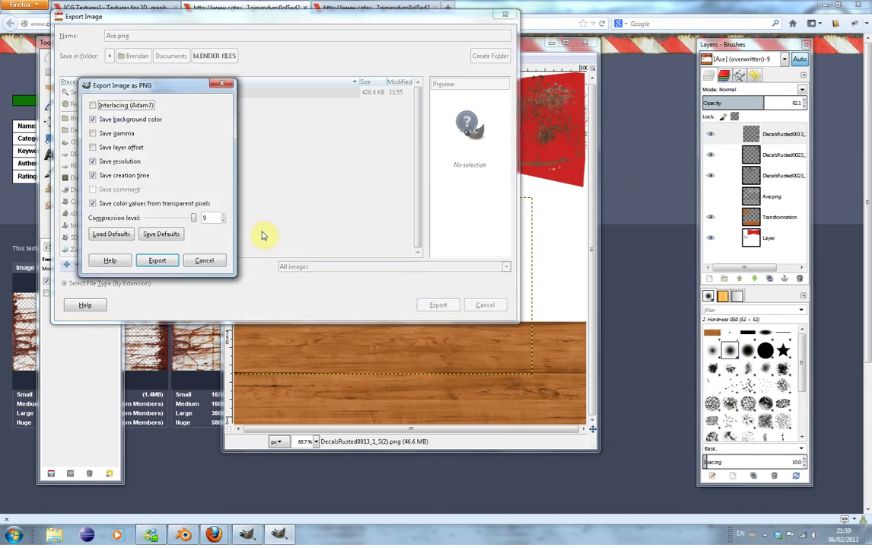
click(169, 260)
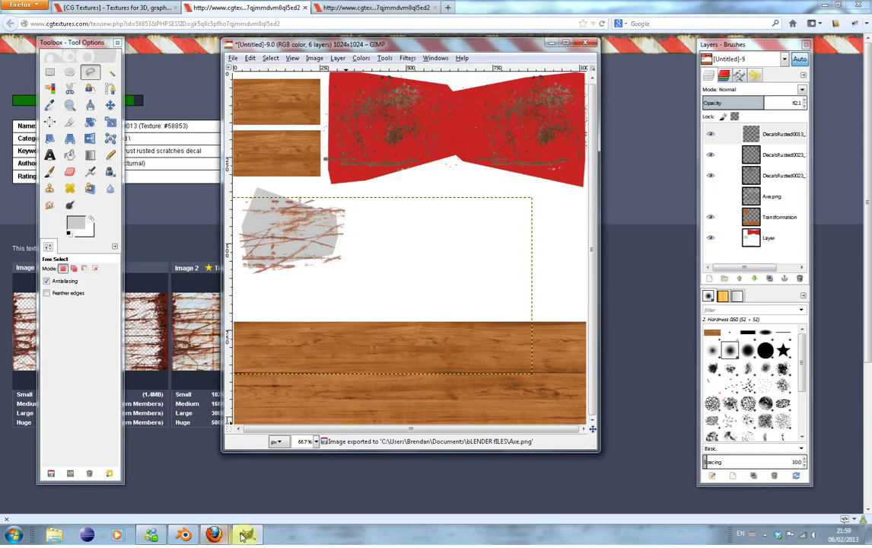
click(183, 535)
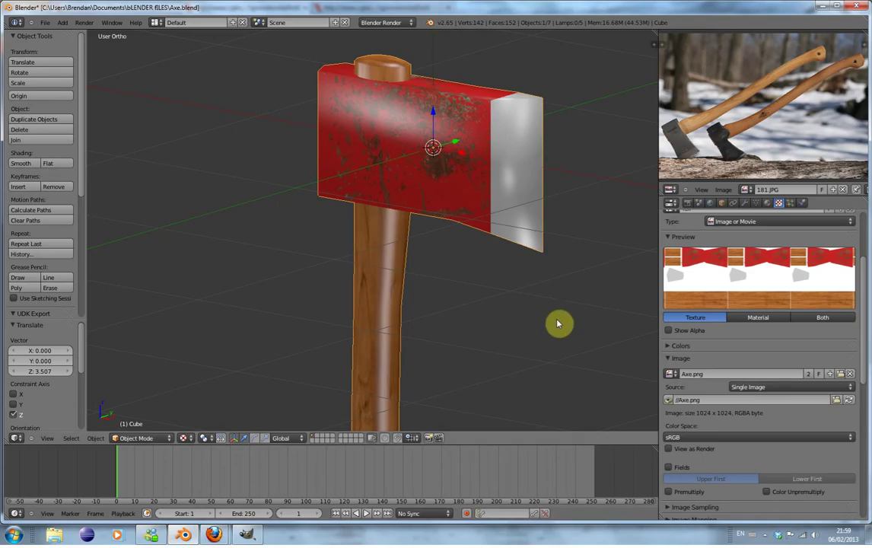
Reload Axe.png on the axe, inspect the scratched blade, and return to GIMP.
click(851, 404)
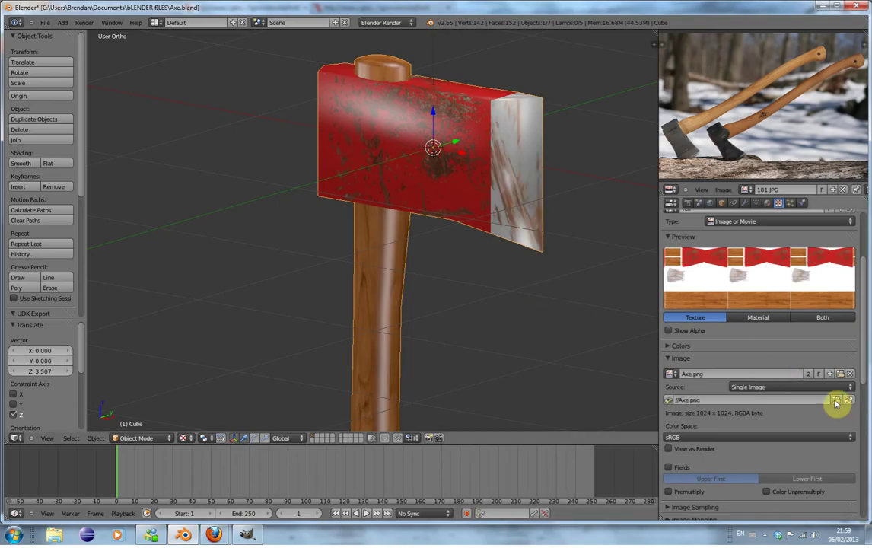
middle_drag(498, 264, 519, 243)
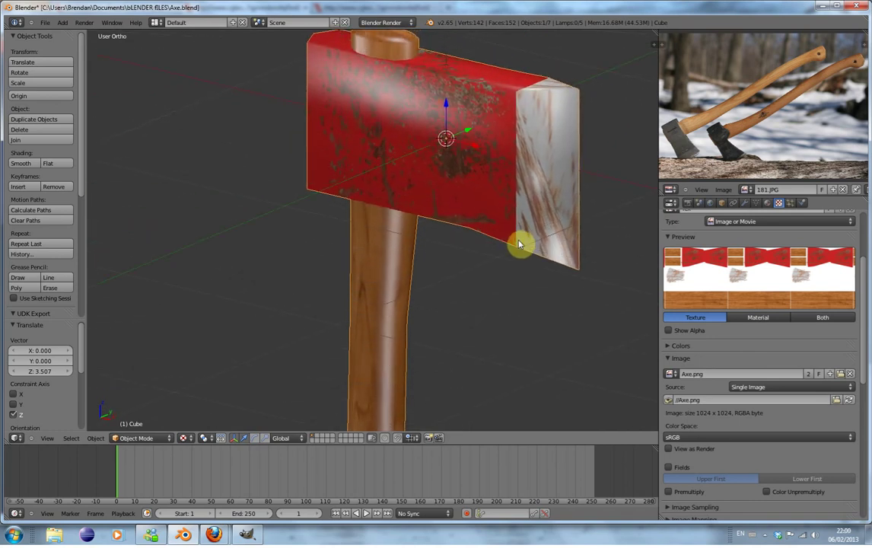
key(alt+Tab)
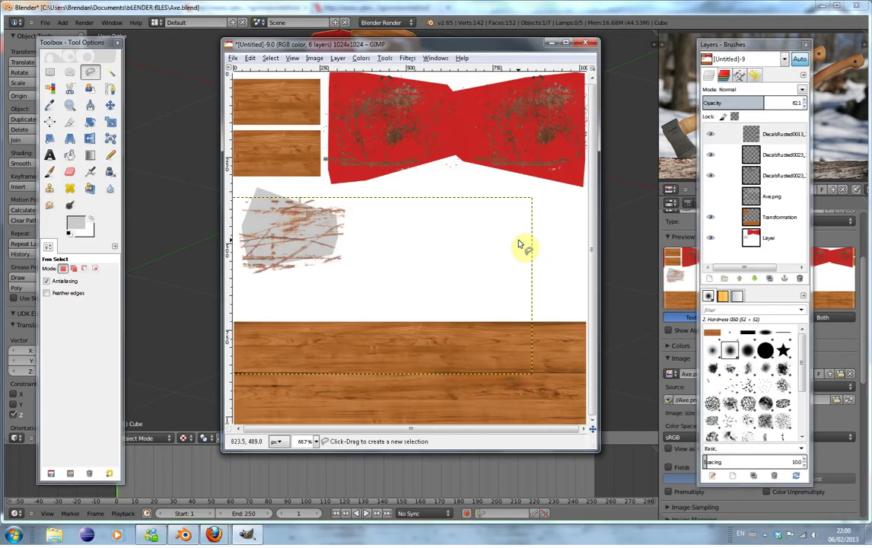
Toggle the rust decal layer and show the Axe.png UV layout, comparing against Blender.
click(711, 177)
click(712, 177)
click(711, 177)
click(712, 178)
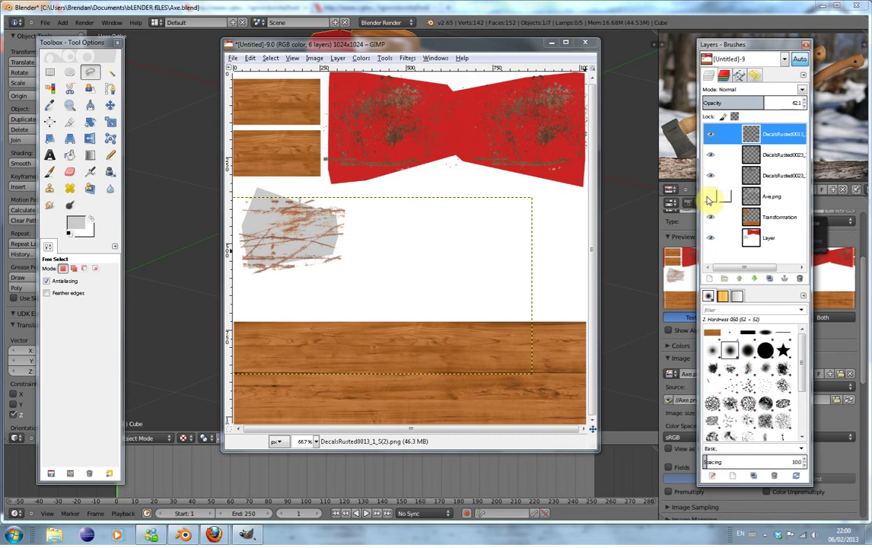
click(711, 196)
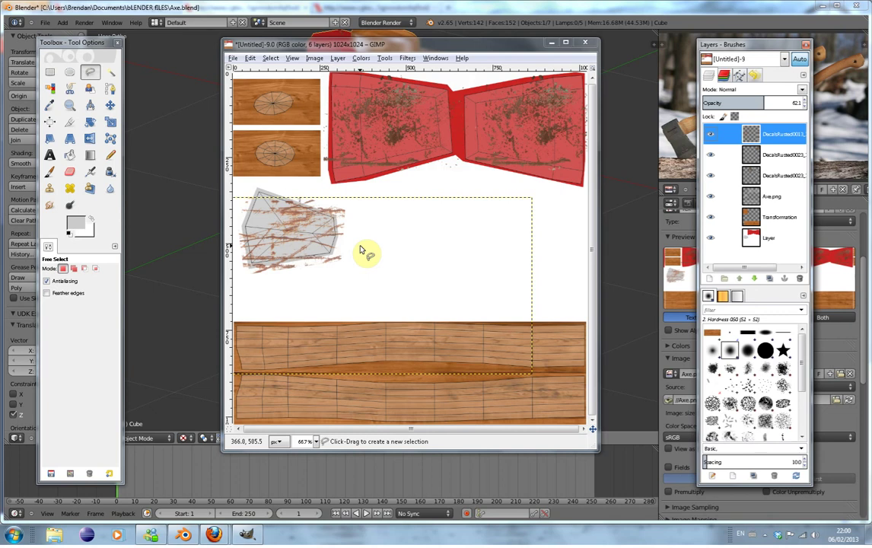
key(alt+Tab)
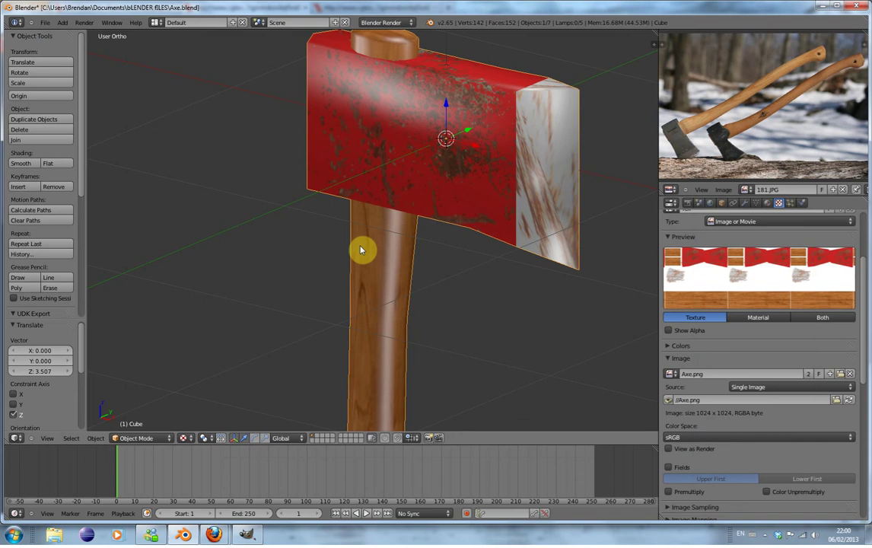
key(alt+Tab)
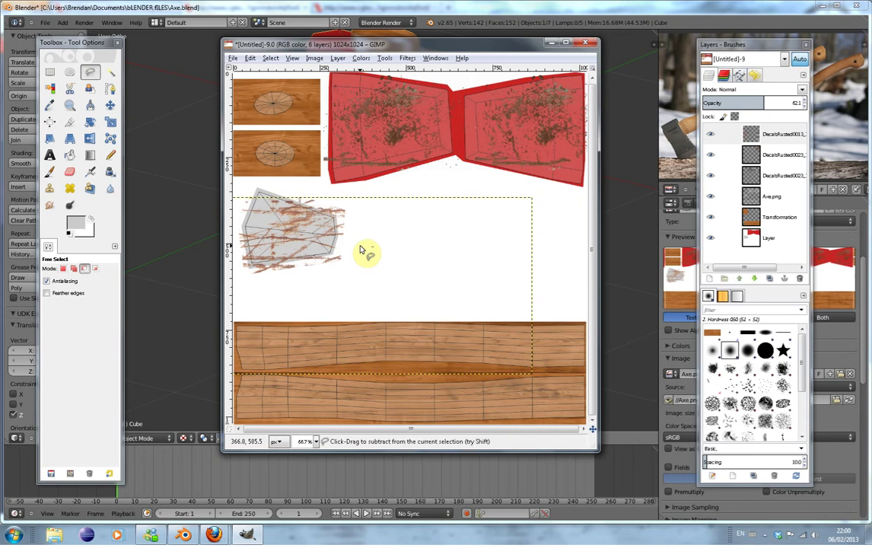
Undo back to before the scratch decal was added, leaving five layers, then check Blender.
key(ctrl+z)
key(ctrl+z)
key(ctrl+z)
key(ctrl+z)
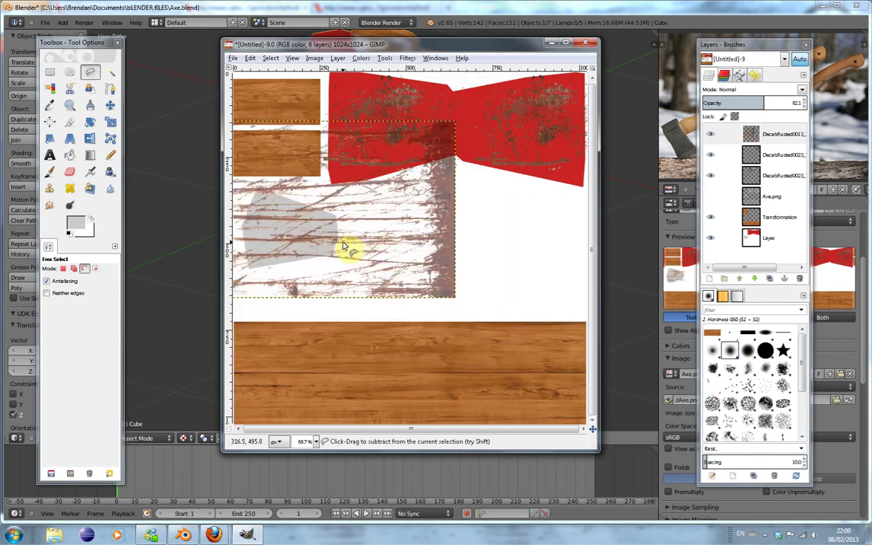
key(ctrl+z)
key(ctrl+z)
key(ctrl+z)
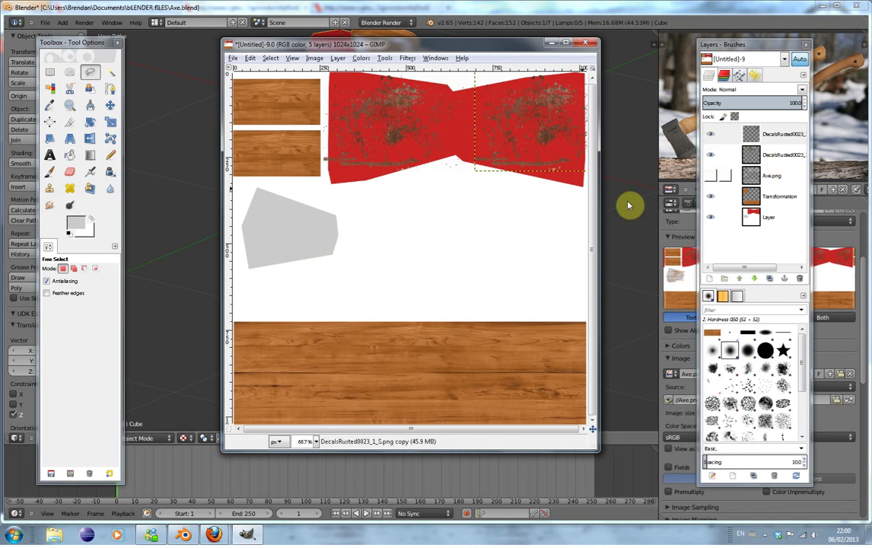
key(alt+Tab)
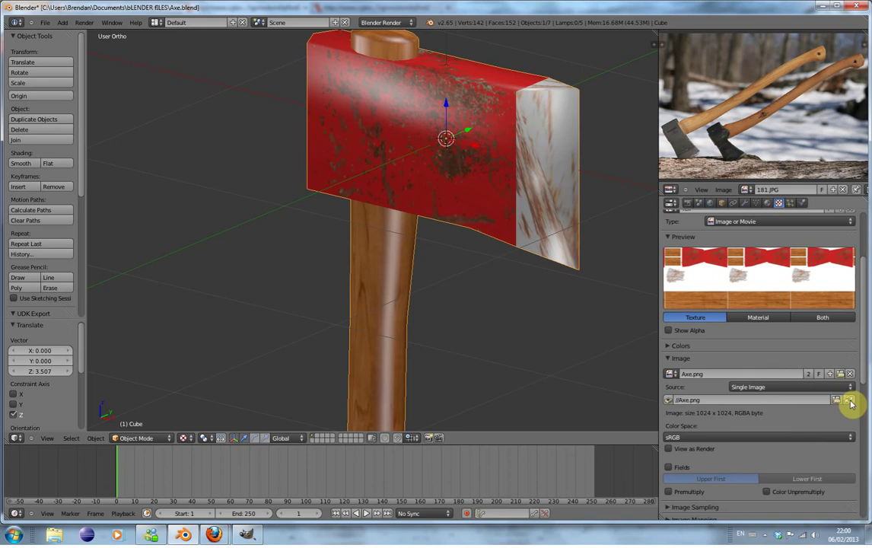
Re-export the scratch-free texture to Axe.png and reload it on Blender's axe.
key(alt+Tab)
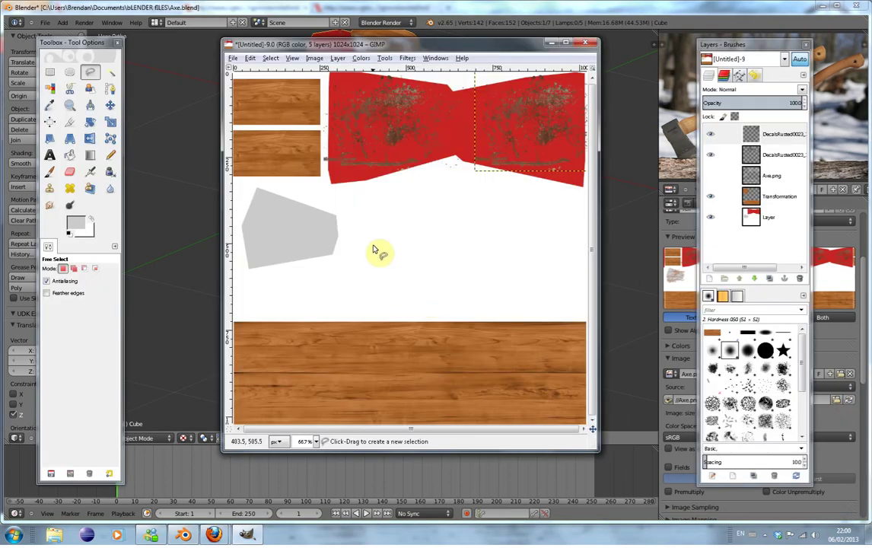
key(ctrl+s)
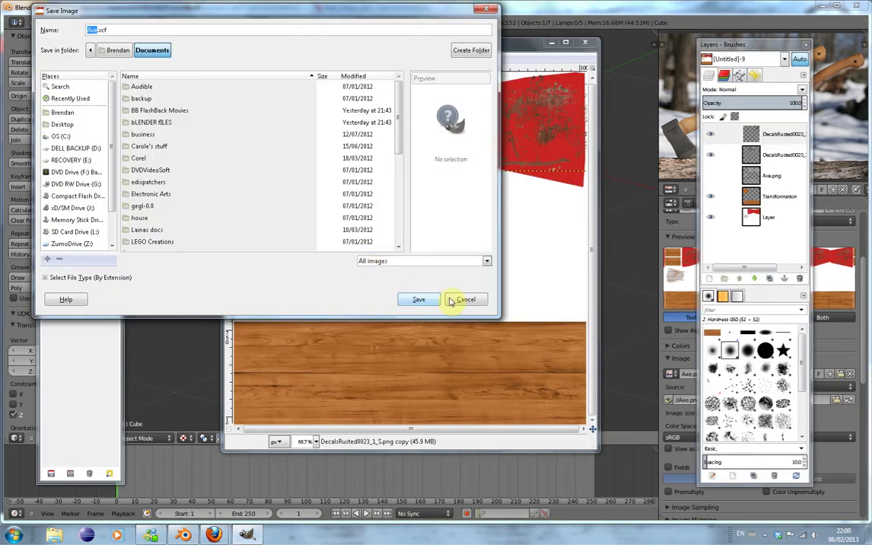
key(Escape)
click(233, 58)
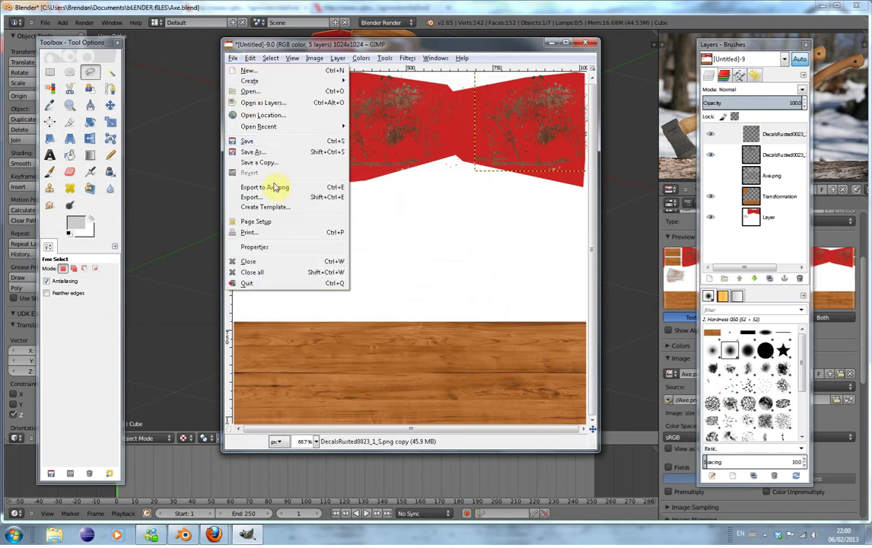
click(272, 187)
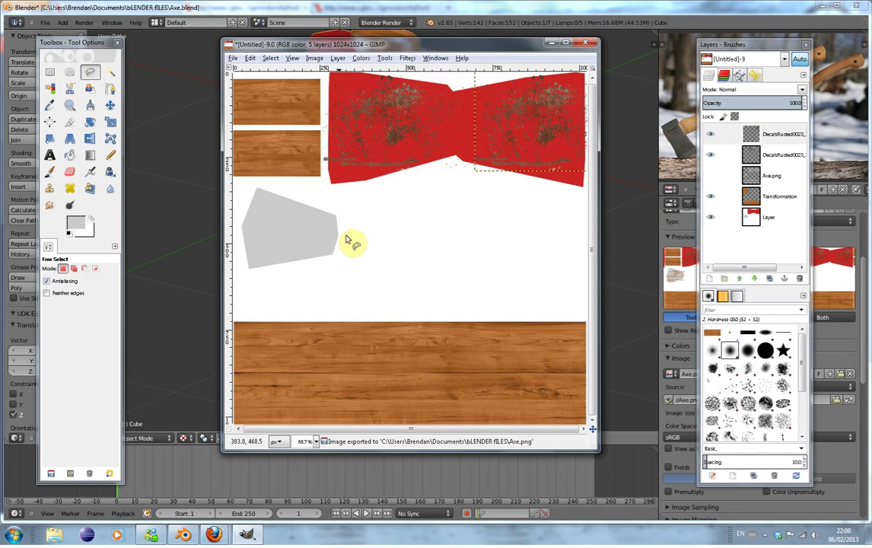
click(847, 367)
click(849, 401)
key(alt+Tab)
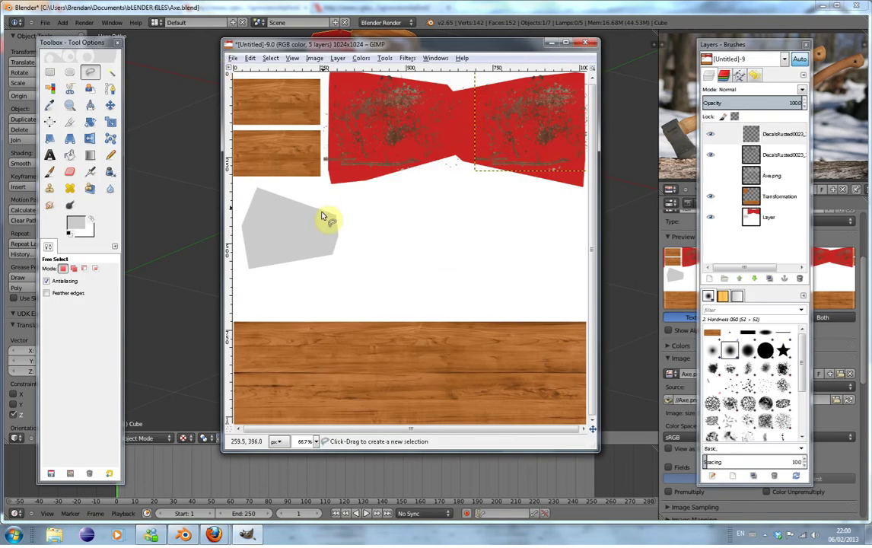
key(alt+Tab)
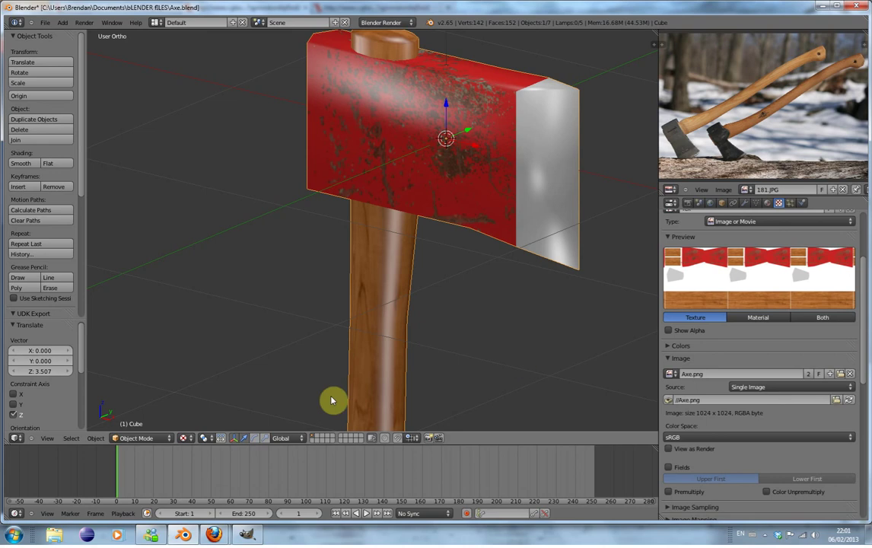
Switch the axe to Texture Paint mode and sample the head's red as brush colour.
click(169, 439)
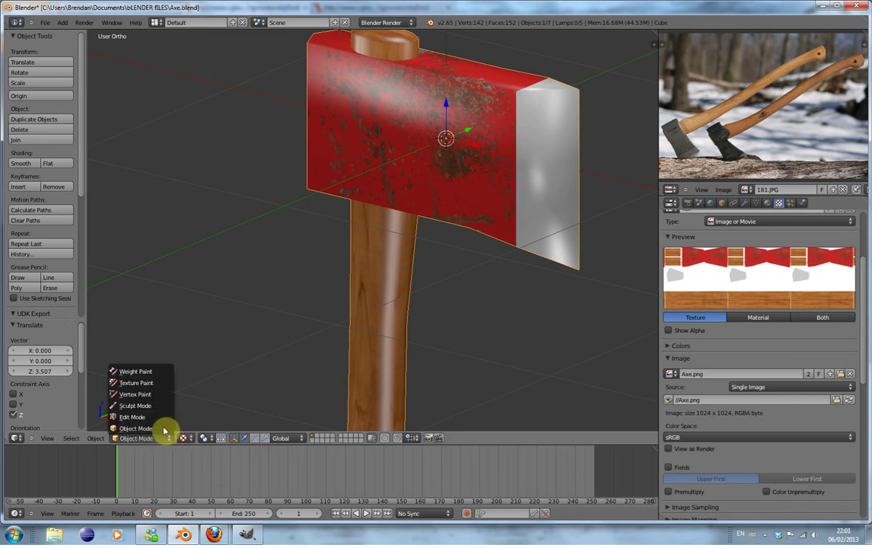
click(154, 382)
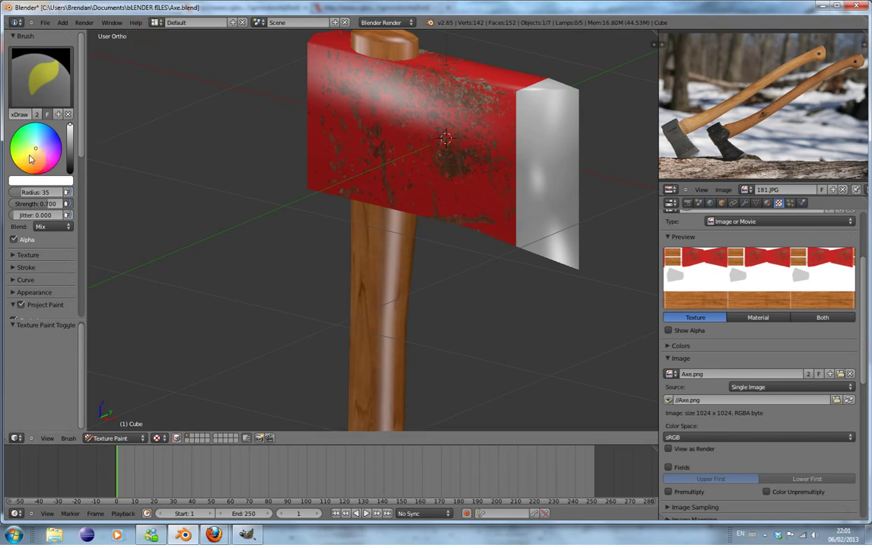
key(s)
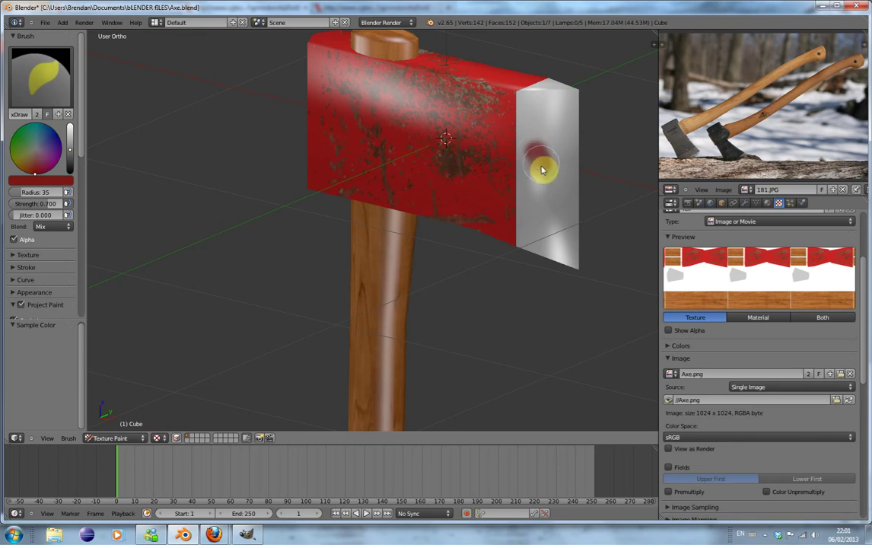
key(ctrl+z)
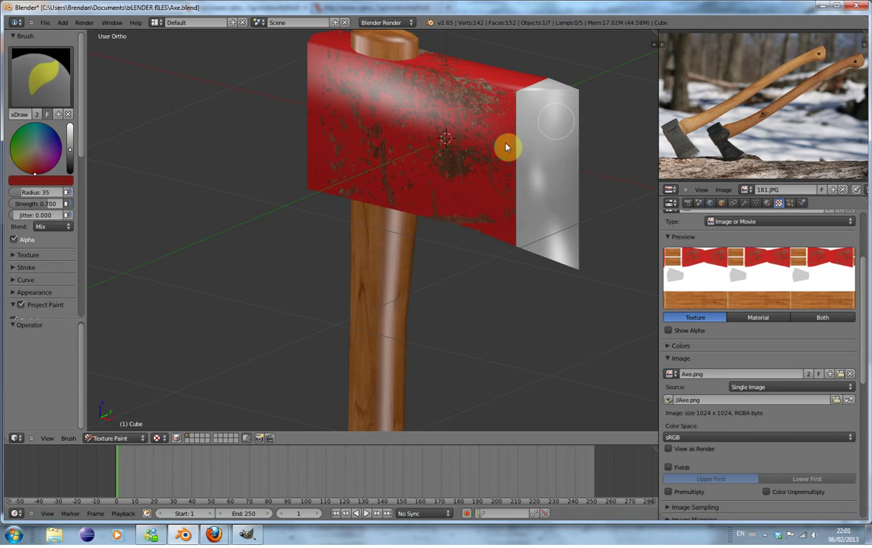
Tune the brush to radius 12 and strength 0.472, test-stroke the blade, then undo.
drag(70, 142, 70, 152)
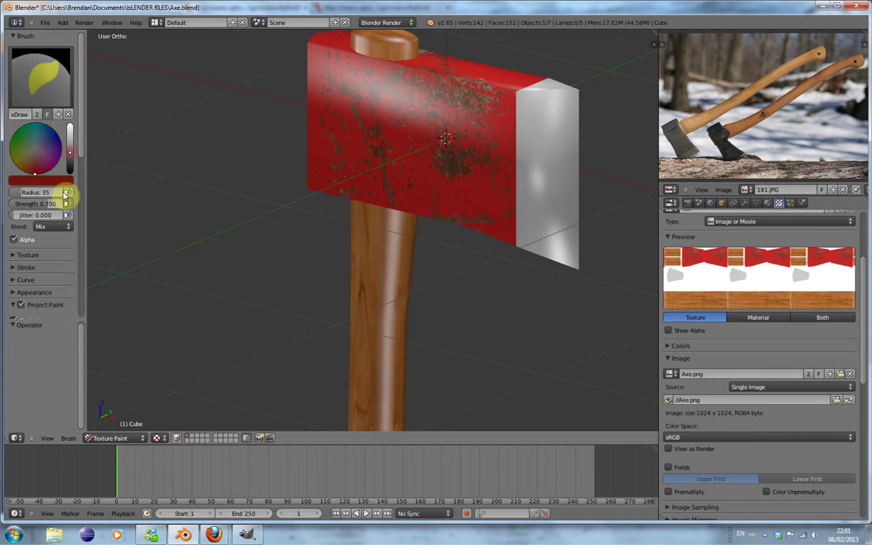
click(10, 197)
mouse_move(552, 156)
mouse_down()
mouse_move(526, 172)
mouse_move(563, 158)
mouse_up()
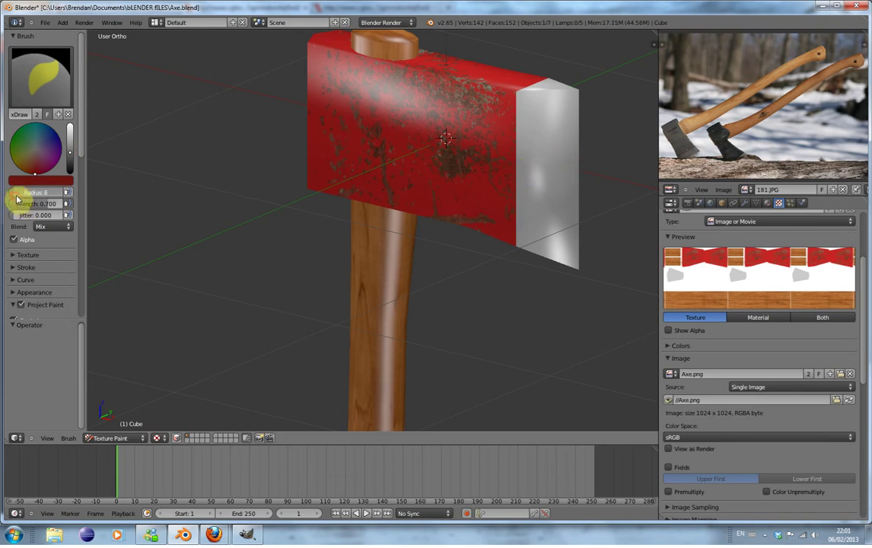
mouse_move(562, 160)
mouse_down()
mouse_move(525, 171)
mouse_move(520, 224)
mouse_move(555, 207)
mouse_up()
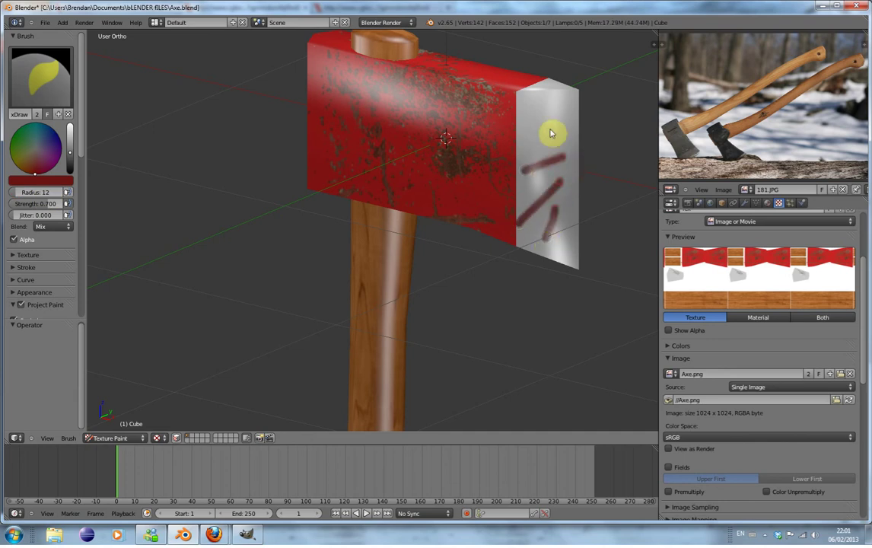
key(ctrl+z)
key(ctrl+z)
key(ctrl+z)
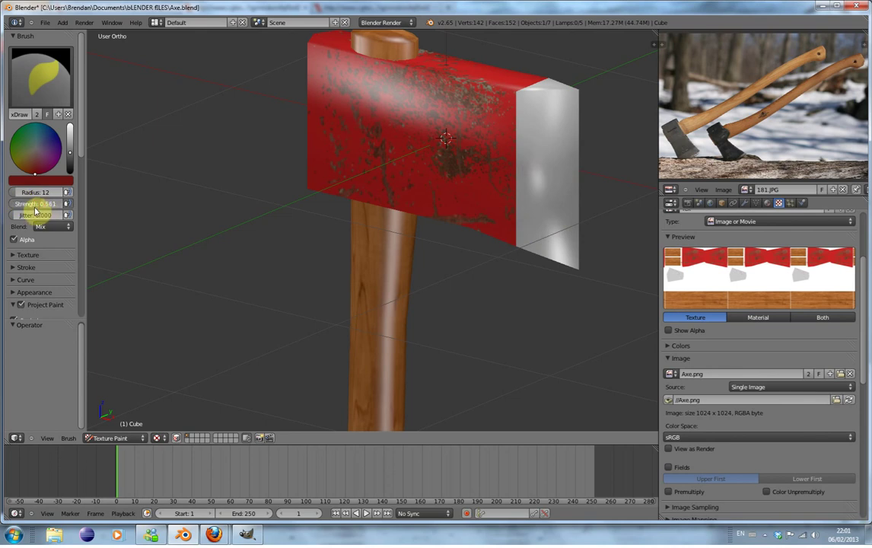
click(17, 255)
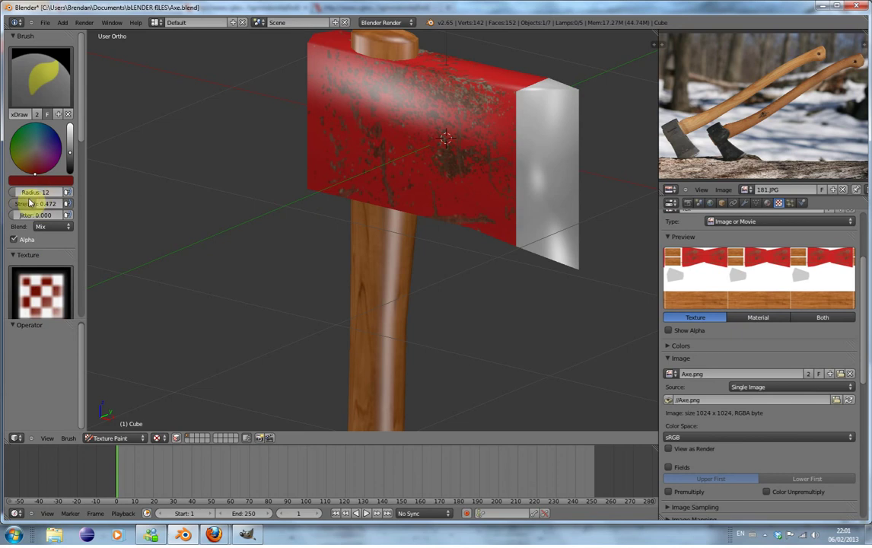
click(44, 227)
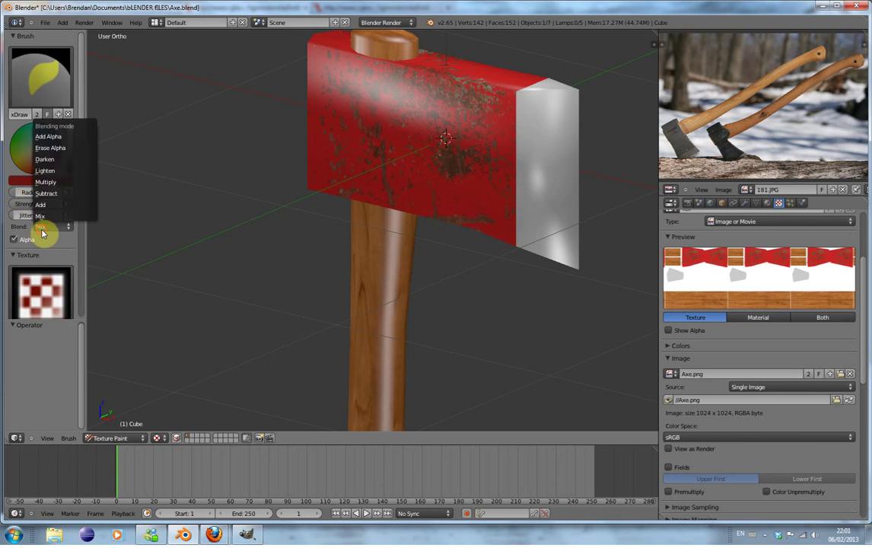
Set the brush to Multiply and try dark streaks along both blade edges, undoing them.
click(47, 183)
mouse_move(552, 174)
mouse_down()
mouse_move(549, 133)
mouse_move(533, 148)
mouse_move(544, 120)
mouse_move(565, 118)
mouse_move(515, 135)
mouse_move(521, 167)
mouse_up()
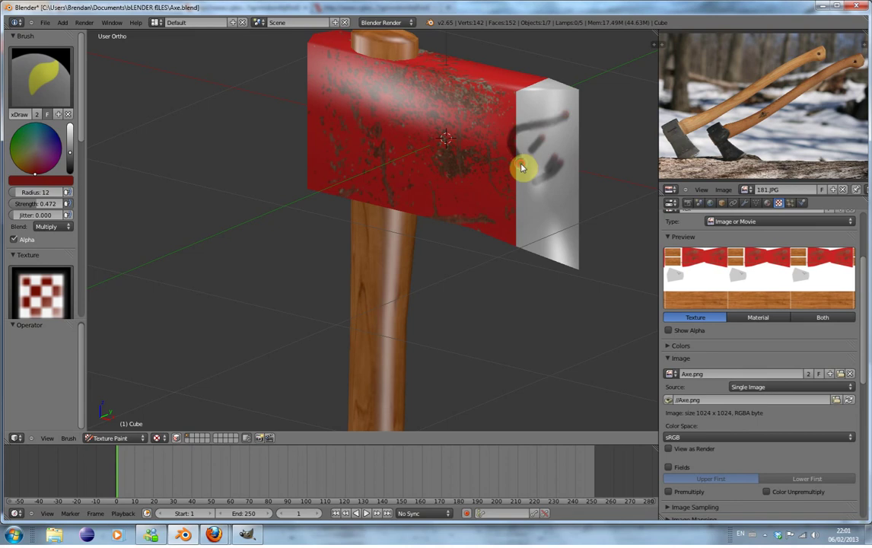
key(ctrl+z)
key(ctrl+z)
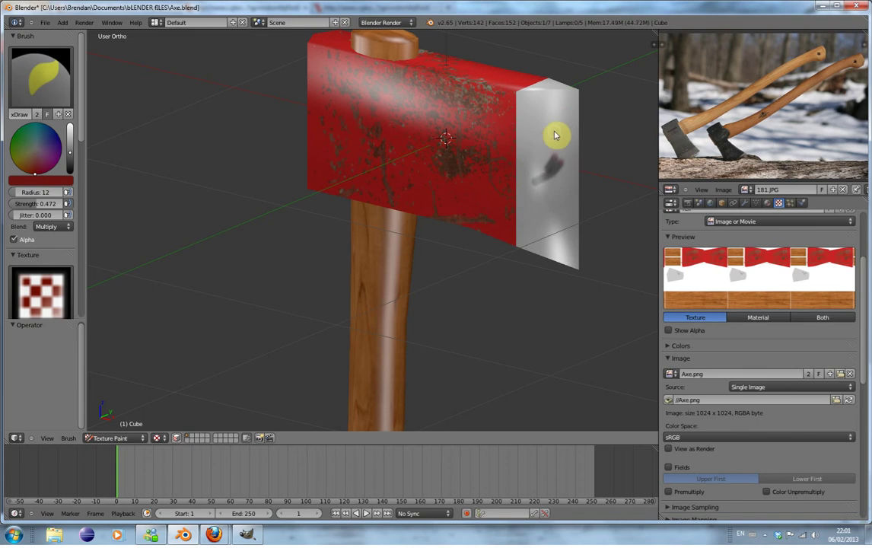
key(ctrl+z)
drag(576, 111, 573, 233)
mouse_move(577, 274)
mouse_down()
mouse_move(578, 198)
mouse_move(572, 244)
mouse_move(575, 126)
mouse_up()
middle_drag(580, 247, 288, 200)
mouse_move(258, 191)
mouse_down()
mouse_move(256, 349)
mouse_move(254, 267)
mouse_move(264, 198)
mouse_up()
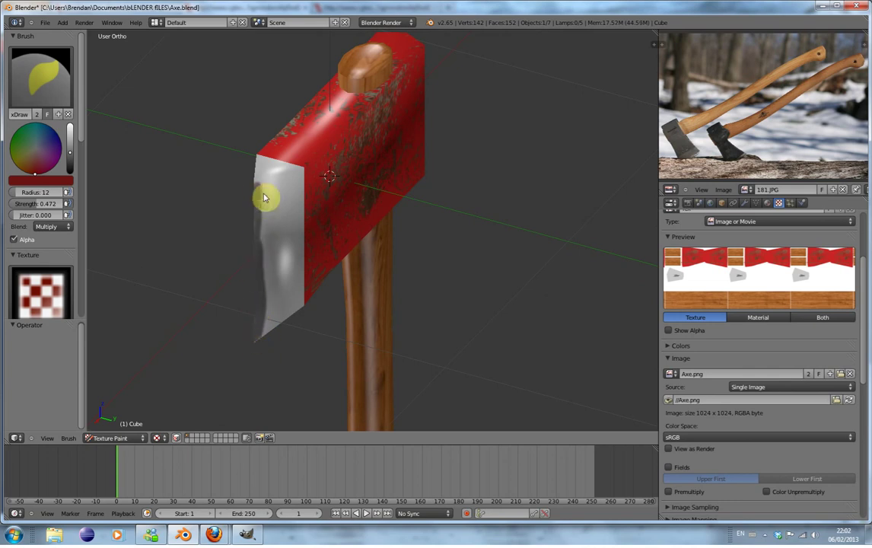
middle_drag(269, 237, 335, 236)
mouse_move(618, 146)
mouse_down()
mouse_move(598, 130)
mouse_move(595, 169)
mouse_move(594, 127)
mouse_move(595, 295)
mouse_up()
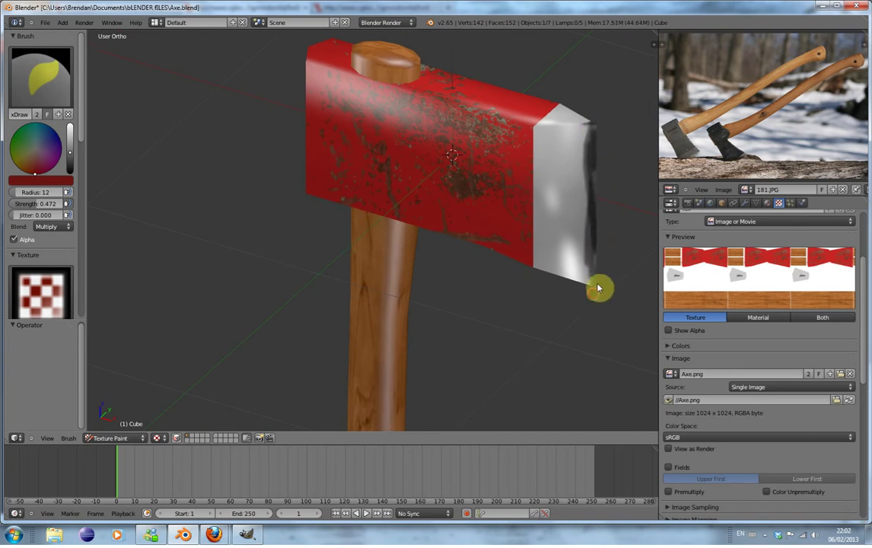
key(ctrl+z)
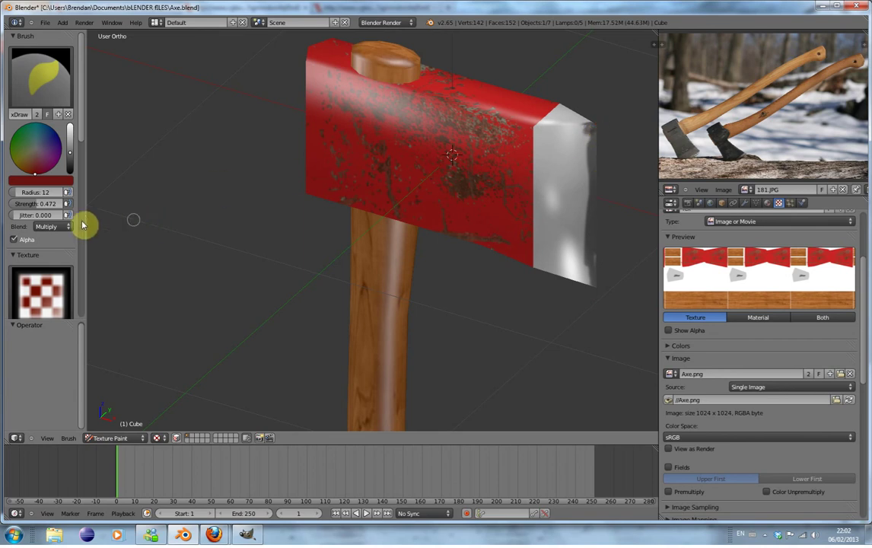
Shrink the brush, test and undo a stroke on the grey edge, and add a new brush texture.
click(13, 195)
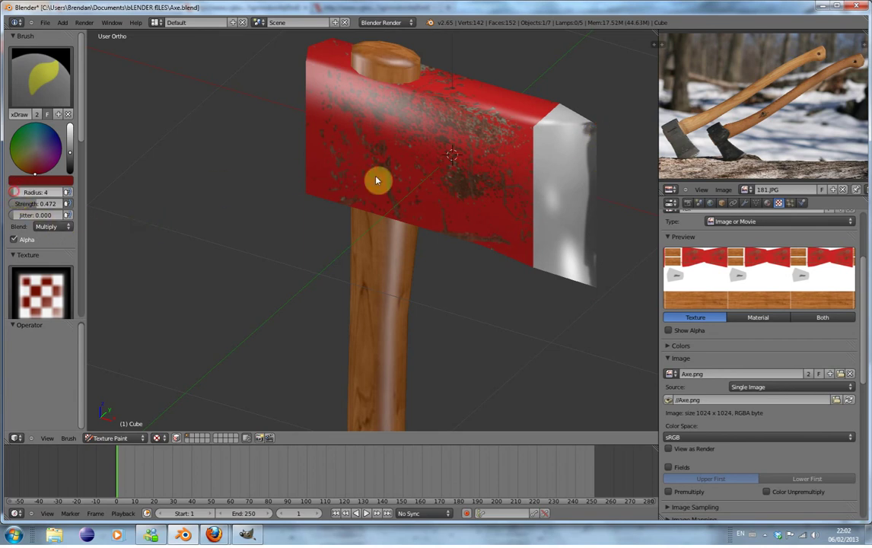
mouse_move(571, 144)
mouse_down()
mouse_move(545, 179)
mouse_move(561, 165)
mouse_move(567, 195)
mouse_move(557, 217)
mouse_move(570, 177)
mouse_move(563, 258)
mouse_move(570, 226)
mouse_move(552, 273)
mouse_move(546, 262)
mouse_move(562, 223)
mouse_move(539, 215)
mouse_move(552, 240)
mouse_move(561, 172)
mouse_up()
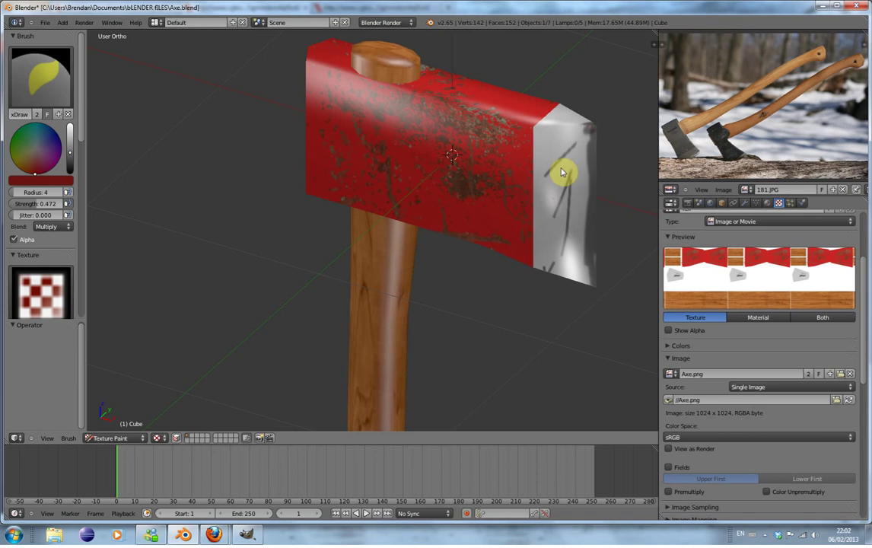
key(ctrl+z)
key(ctrl+z)
key(ctrl+z)
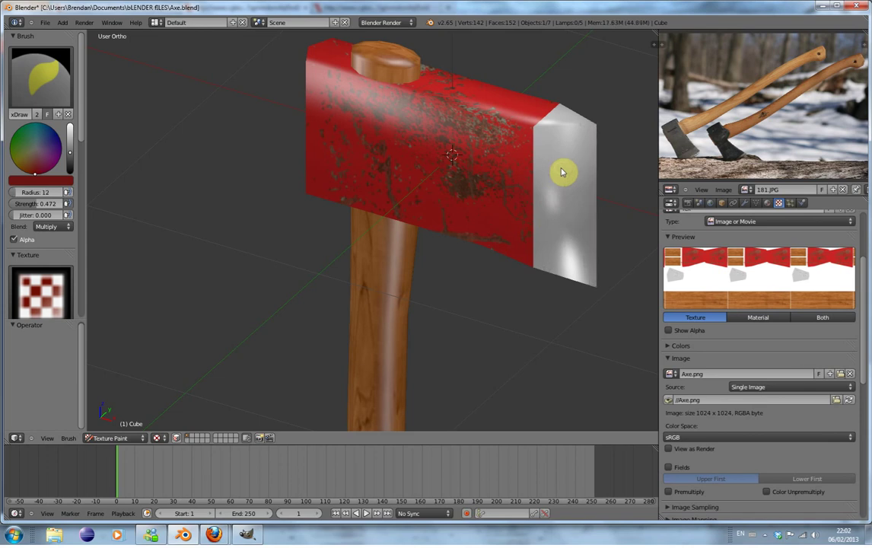
scroll(77, 181, down, 5)
click(42, 201)
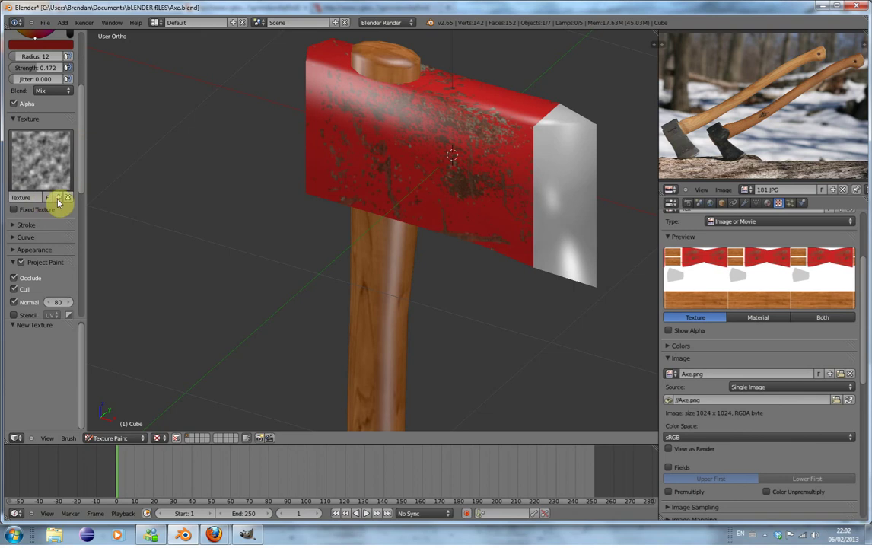
Enable Fixed Texture, keep Texture as the brush texture, and browse for a replacement for //Axe.png.
click(15, 210)
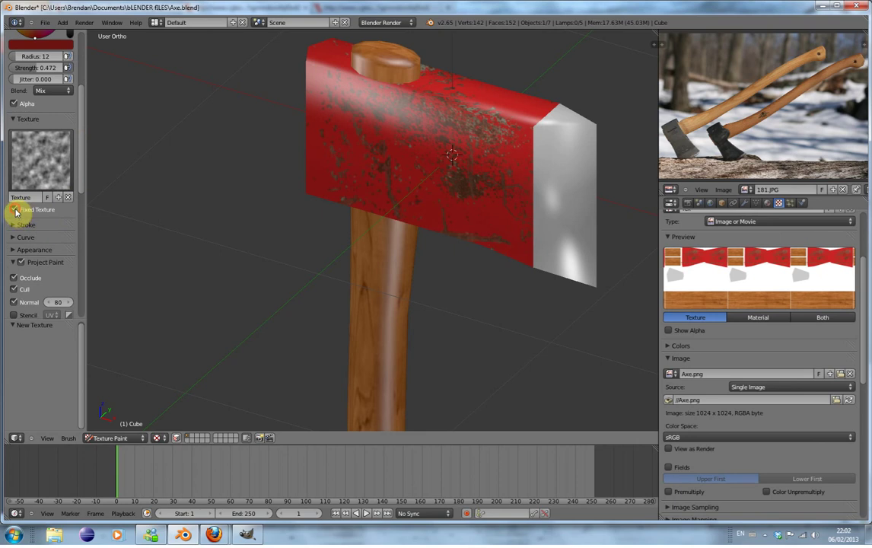
click(39, 171)
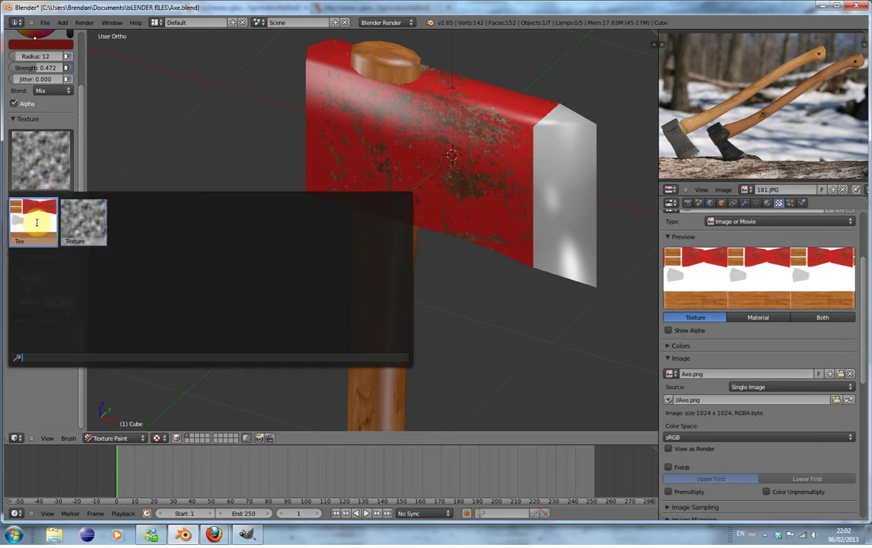
click(120, 230)
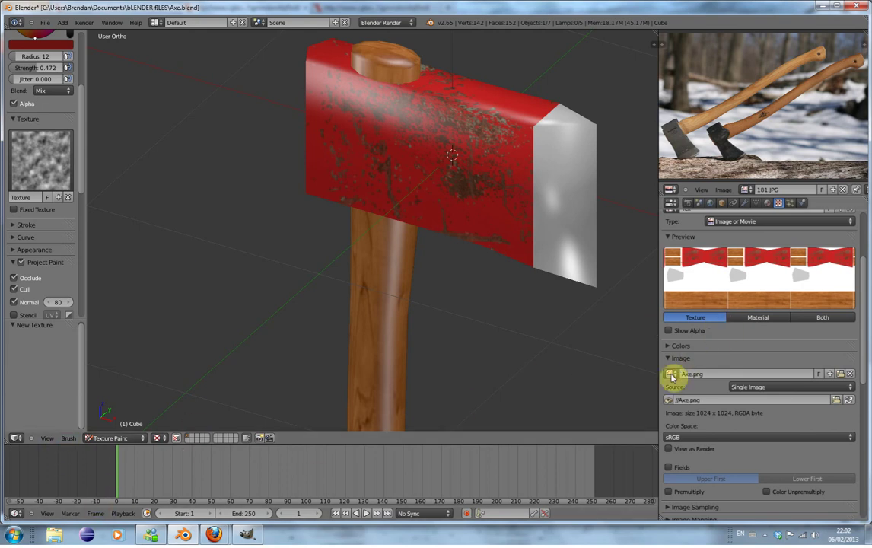
click(671, 375)
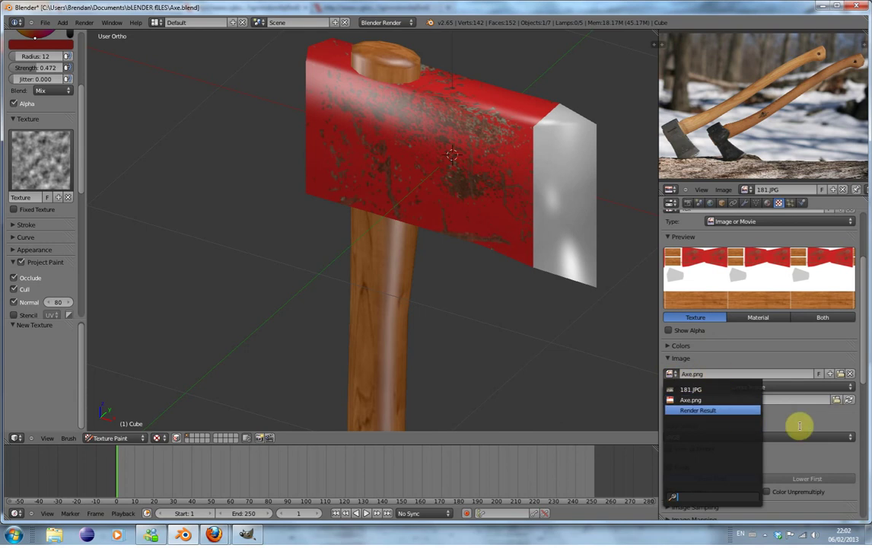
click(838, 398)
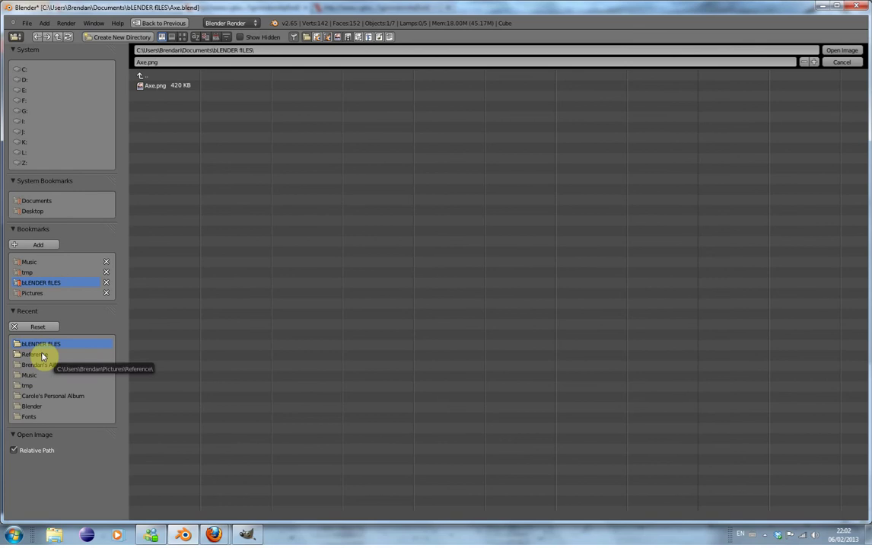
Load DecalsRusted0013_1_S(2).png from the home Downloads folder as the texture image.
click(60, 37)
click(59, 36)
click(60, 37)
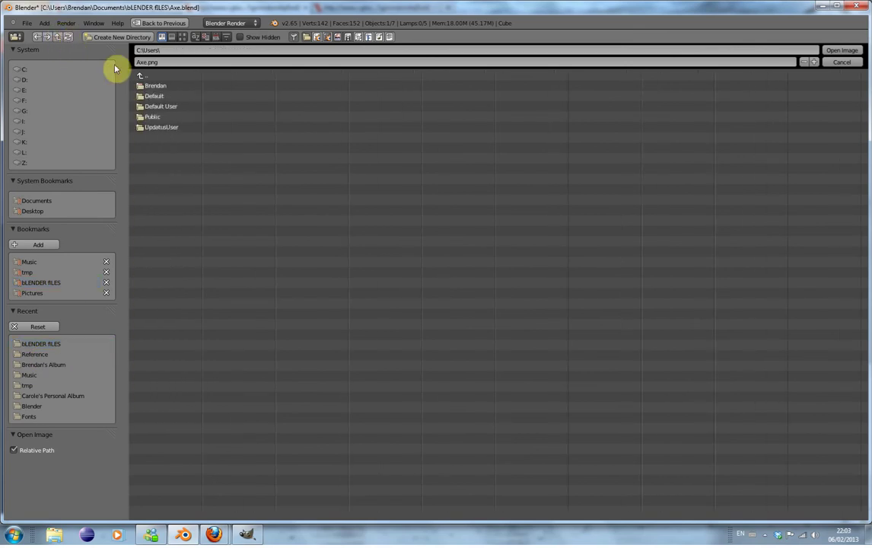
click(157, 86)
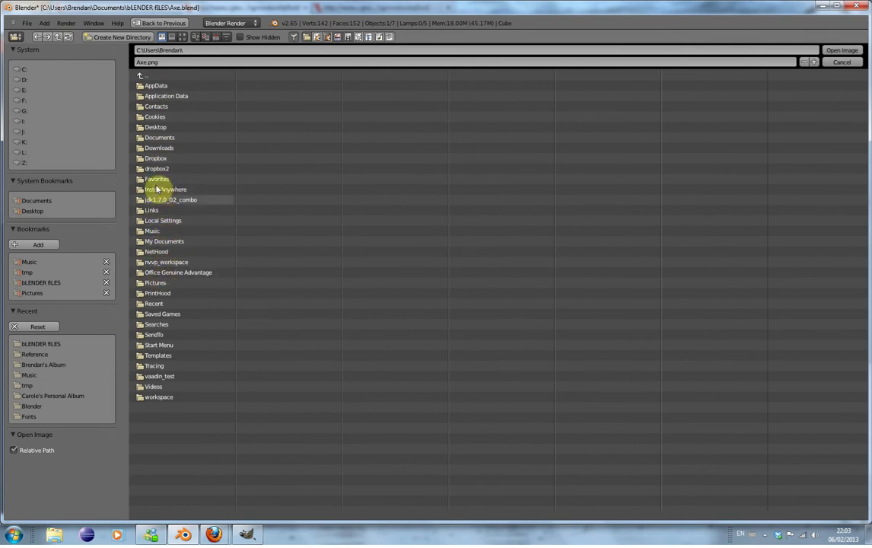
click(158, 147)
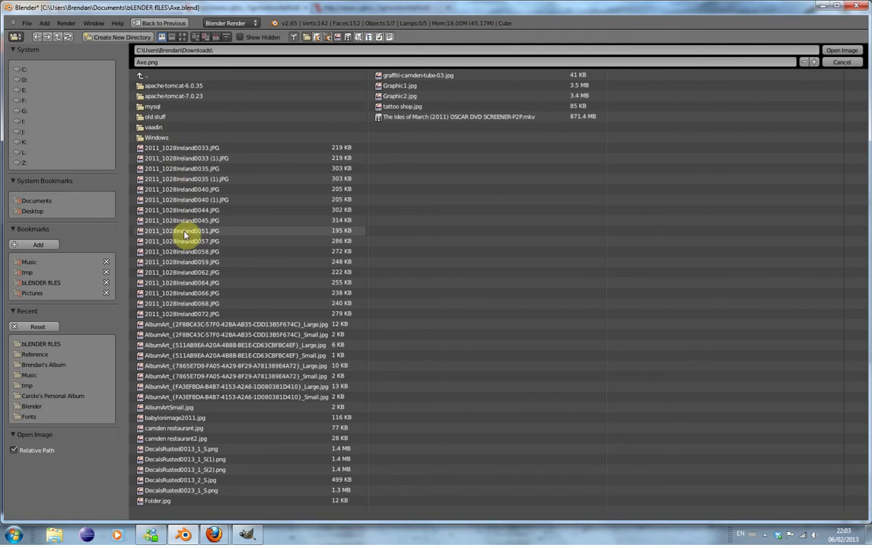
click(202, 469)
click(842, 50)
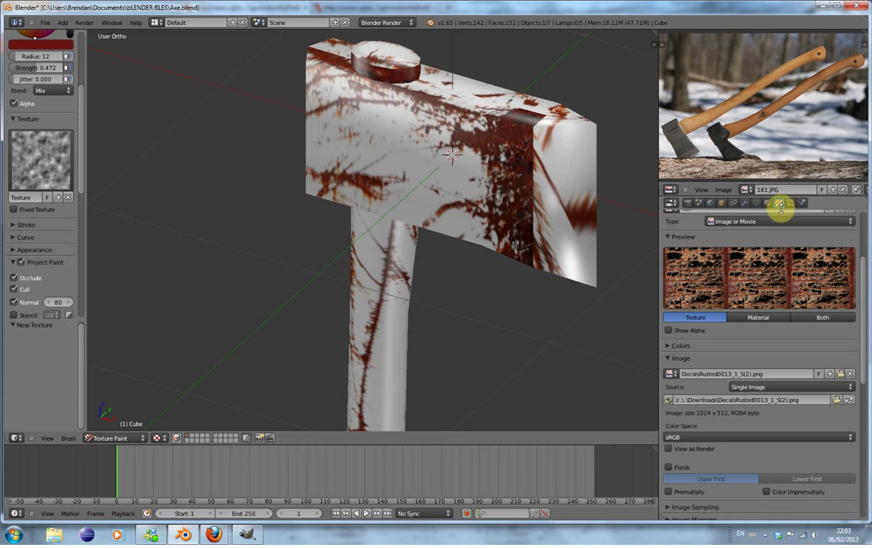
Switch the texture image back to Axe.png.
scroll(518, 262, down, 5)
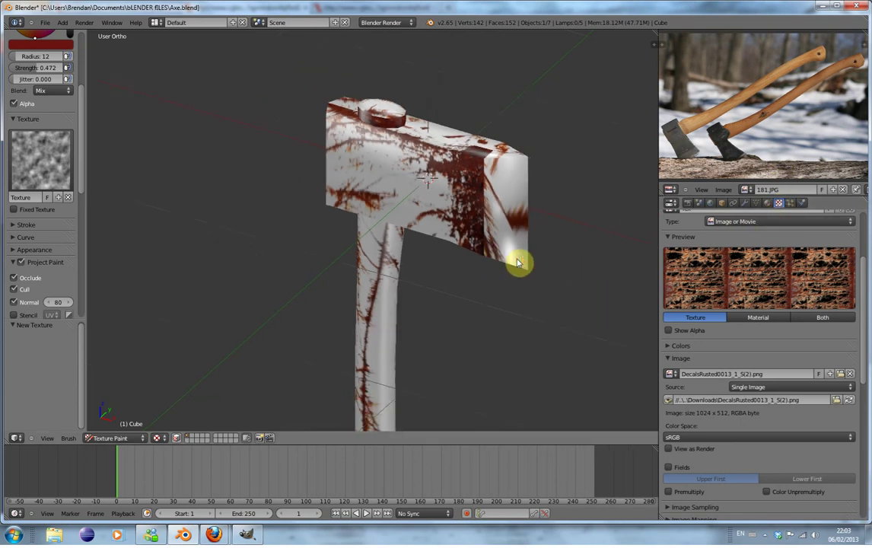
middle_drag(518, 263, 472, 306)
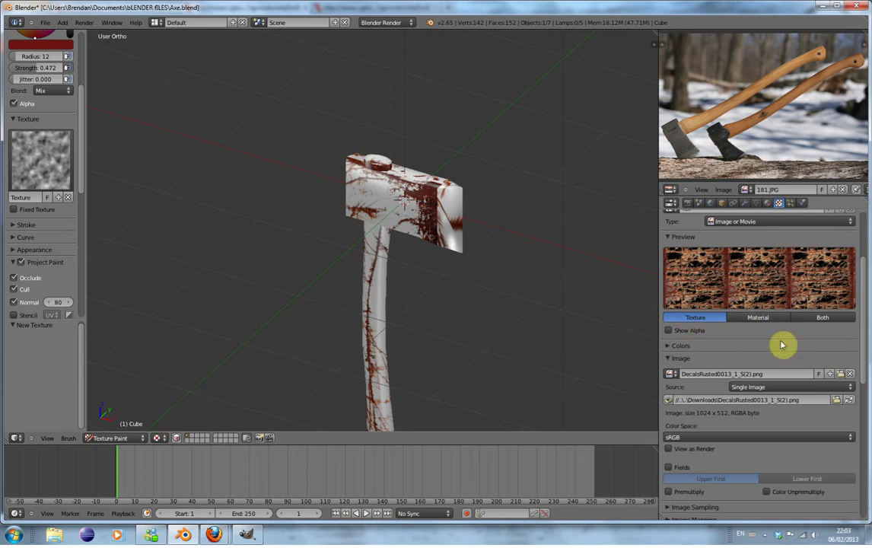
click(669, 379)
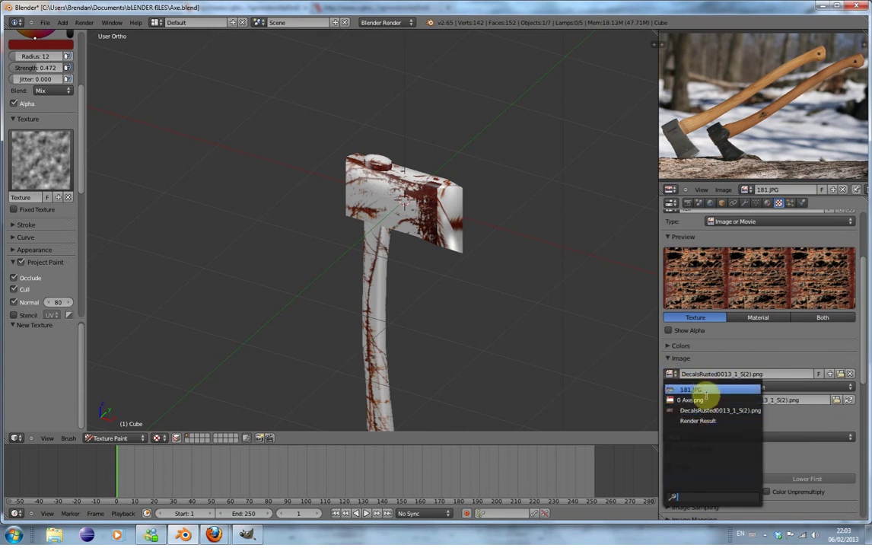
click(710, 399)
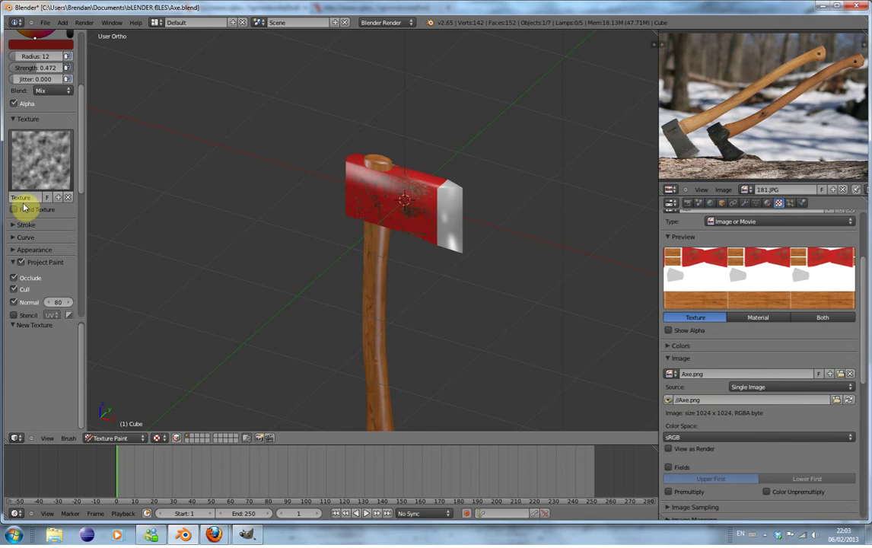
Make Tex the paint brush's texture instead of Texture.
click(43, 183)
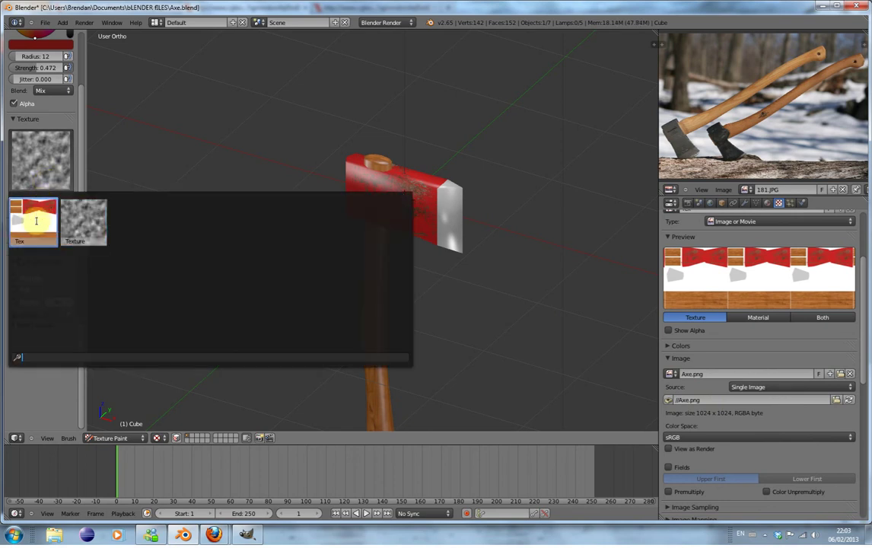
click(87, 238)
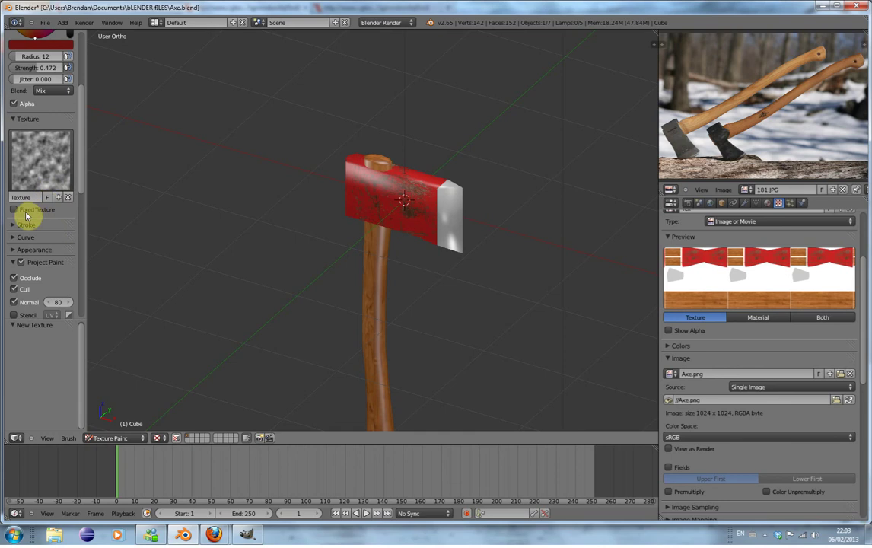
click(31, 158)
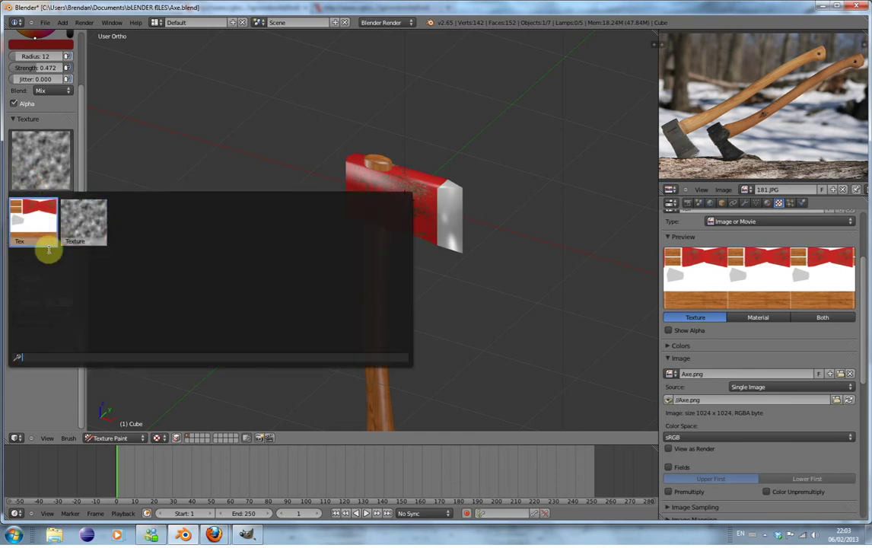
key(Return)
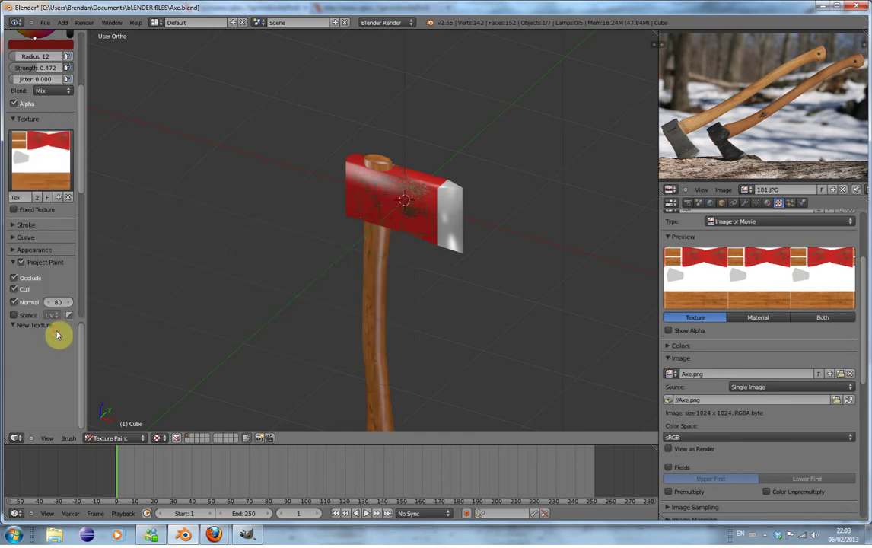
Use the DecalsRusted image with Fixed Texture on and stamp rust along the axe head's side edge.
click(669, 374)
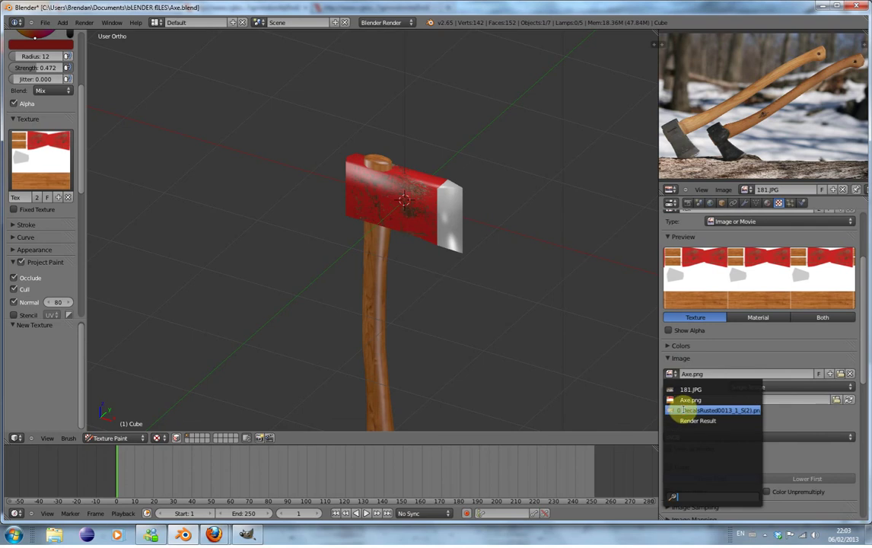
click(684, 411)
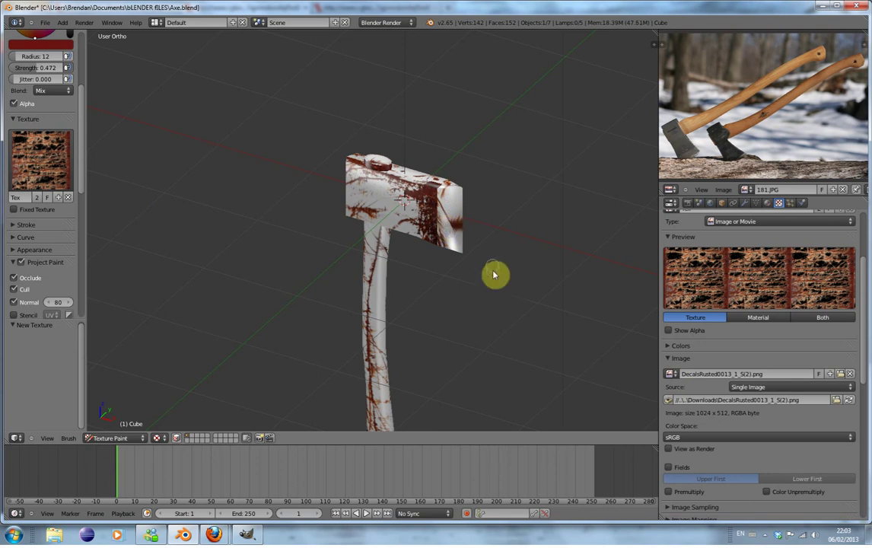
scroll(425, 218, up, 5)
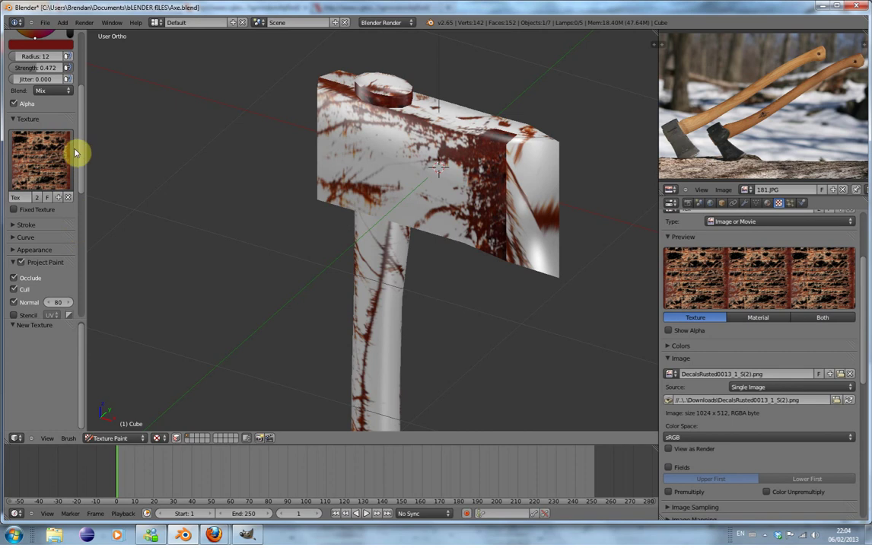
scroll(82, 152, up, 5)
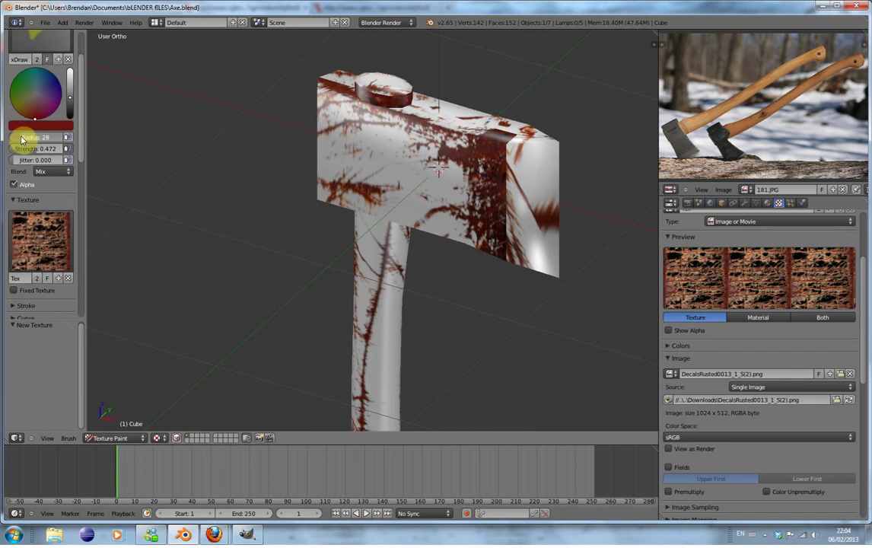
click(14, 290)
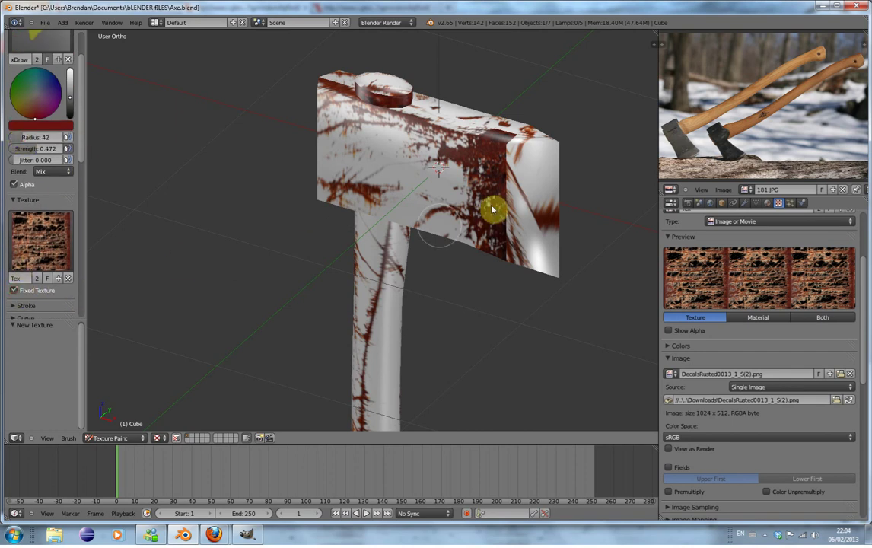
mouse_move(543, 179)
mouse_down()
mouse_move(533, 226)
mouse_move(528, 182)
mouse_move(518, 228)
mouse_up()
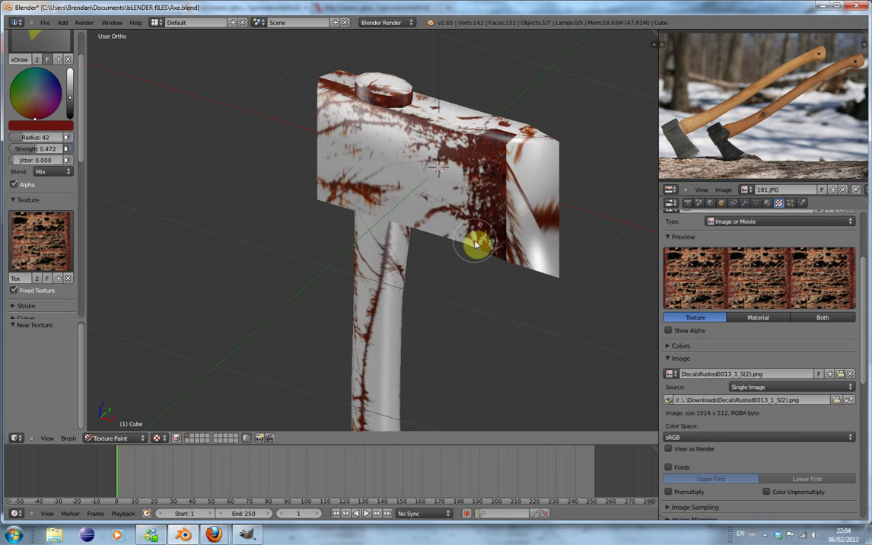
click(668, 374)
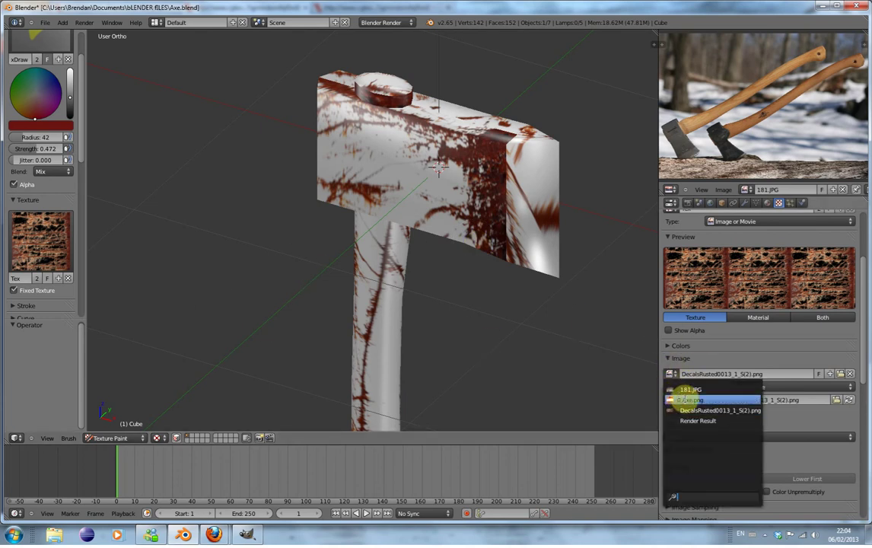
Switch to Axe.png and try strokes on the head's end and blade face, undoing both.
click(687, 401)
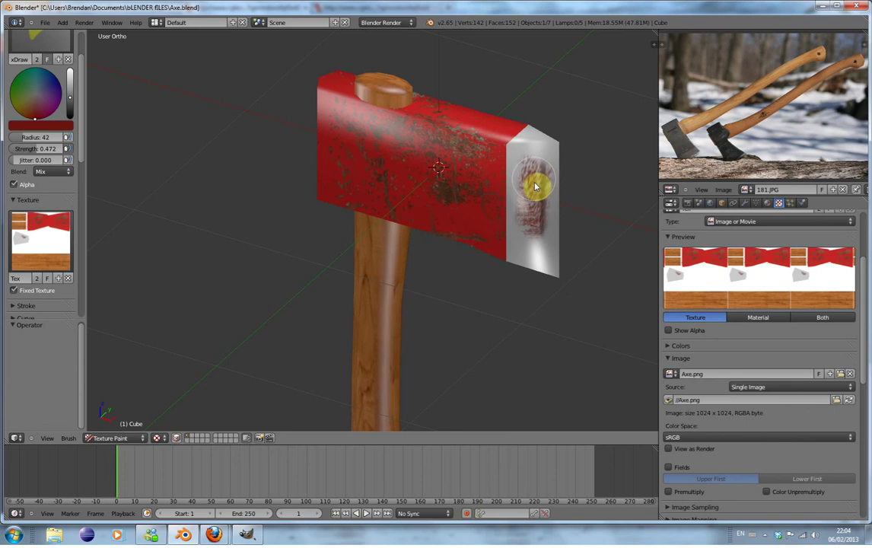
mouse_move(536, 186)
mouse_down()
mouse_move(532, 252)
mouse_move(549, 173)
mouse_move(545, 226)
mouse_move(537, 180)
mouse_move(538, 248)
mouse_move(542, 182)
mouse_move(530, 252)
mouse_up()
mouse_move(528, 259)
middle_down()
mouse_move(487, 261)
mouse_move(460, 230)
mouse_move(563, 229)
middle_up()
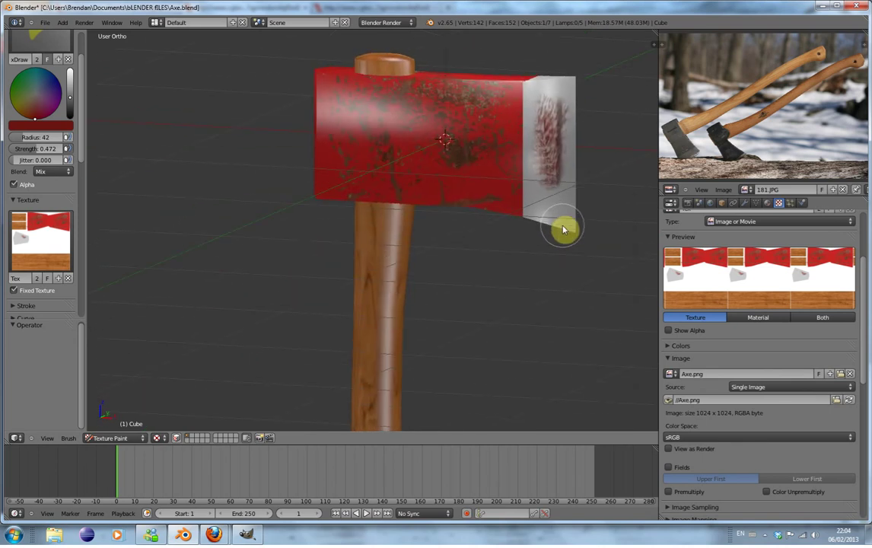
key(ctrl+z)
key(ctrl+z)
key(ctrl+z)
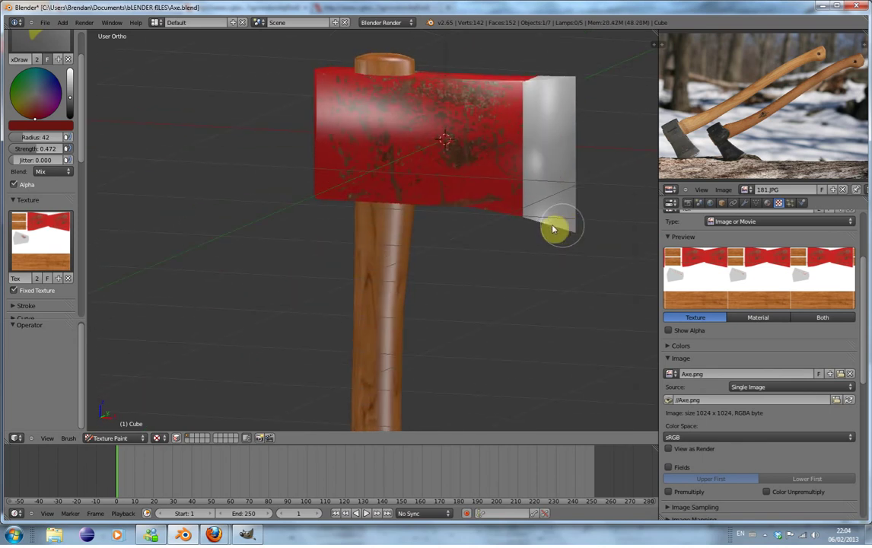
mouse_move(558, 107)
mouse_down()
mouse_move(553, 204)
mouse_move(545, 112)
mouse_move(541, 201)
mouse_move(548, 114)
mouse_move(549, 175)
mouse_move(556, 101)
mouse_move(558, 171)
mouse_move(575, 93)
mouse_move(566, 222)
mouse_up()
key(ctrl+z)
key(ctrl+z)
key(ctrl+z)
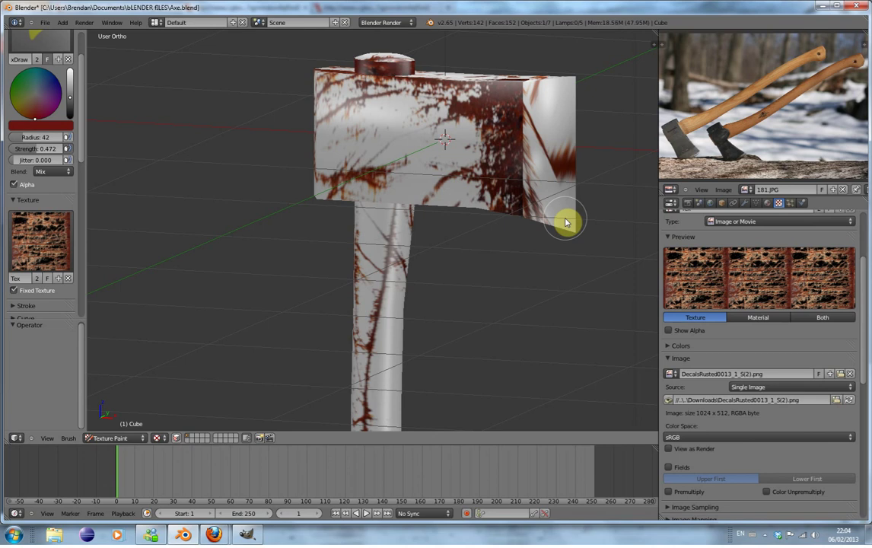
Reselect Axe.png as the texture image and view the axe from above.
click(670, 376)
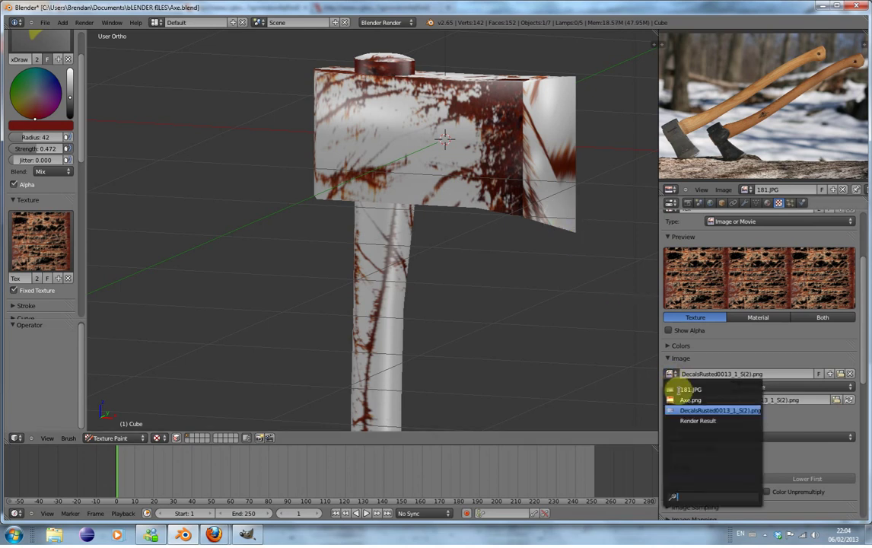
click(676, 388)
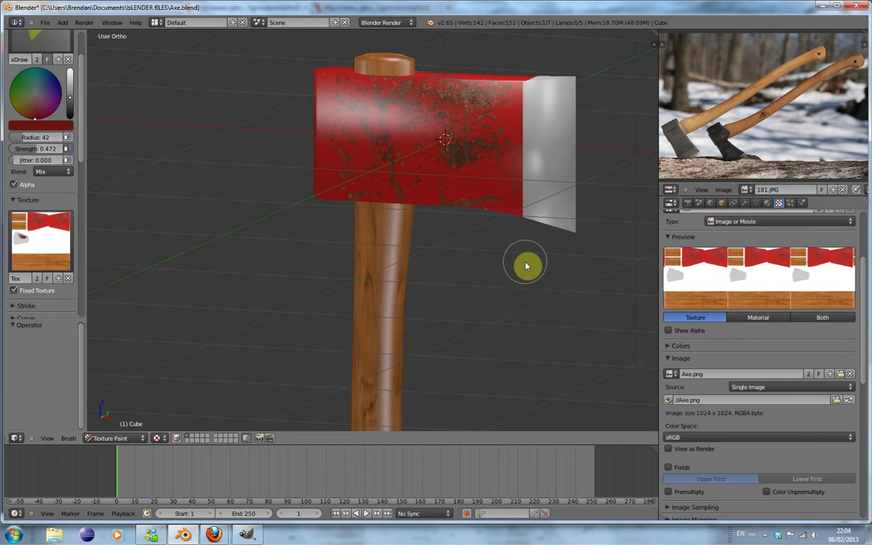
key(KP_6)
middle_drag(543, 295, 494, 255)
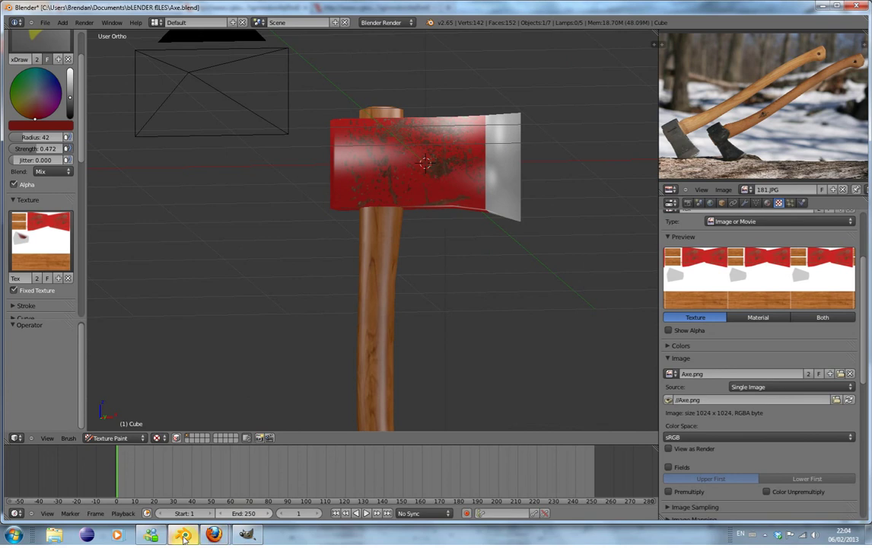
Select the left rust decal layer's shape with Alpha to Selection, then invert the selection.
click(255, 536)
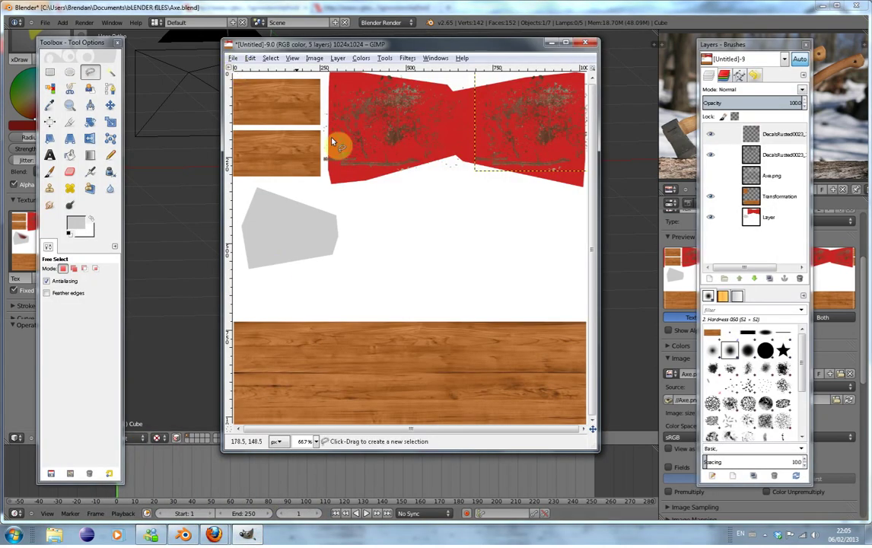
click(710, 157)
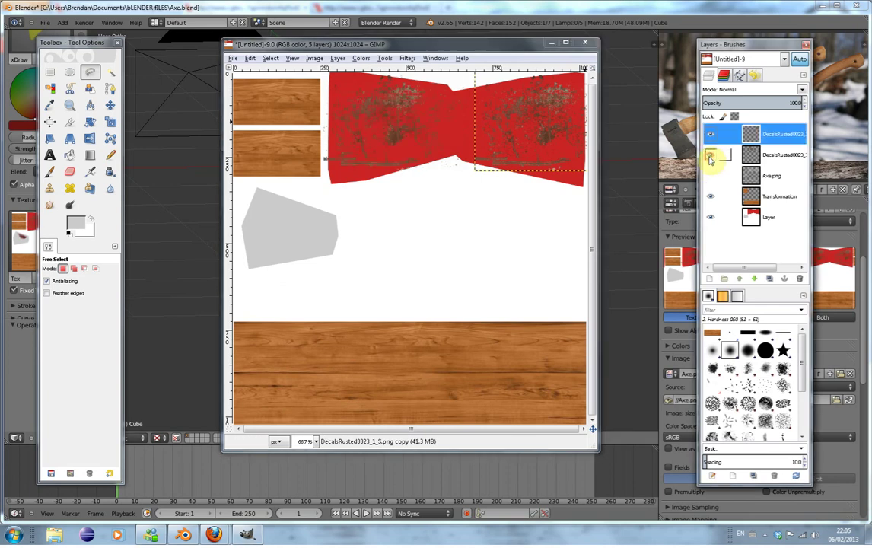
click(710, 158)
right_click(750, 158)
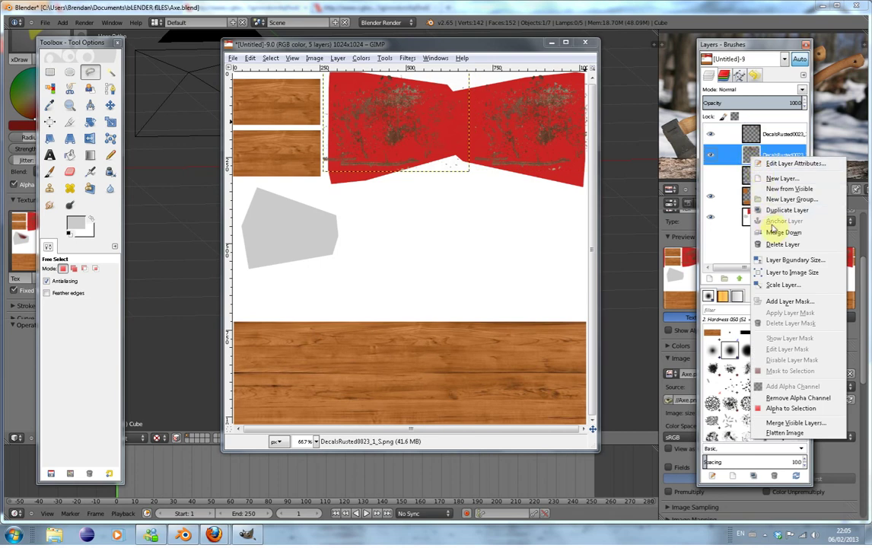
click(794, 409)
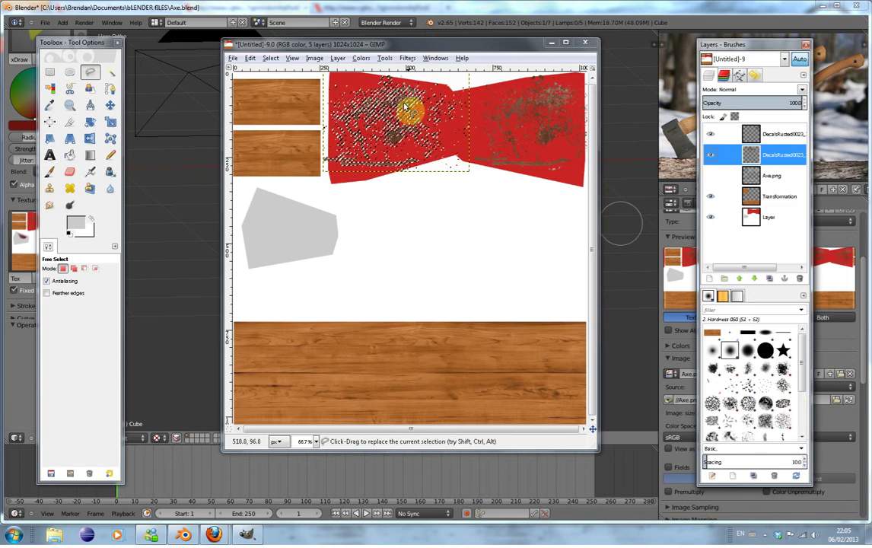
click(314, 59)
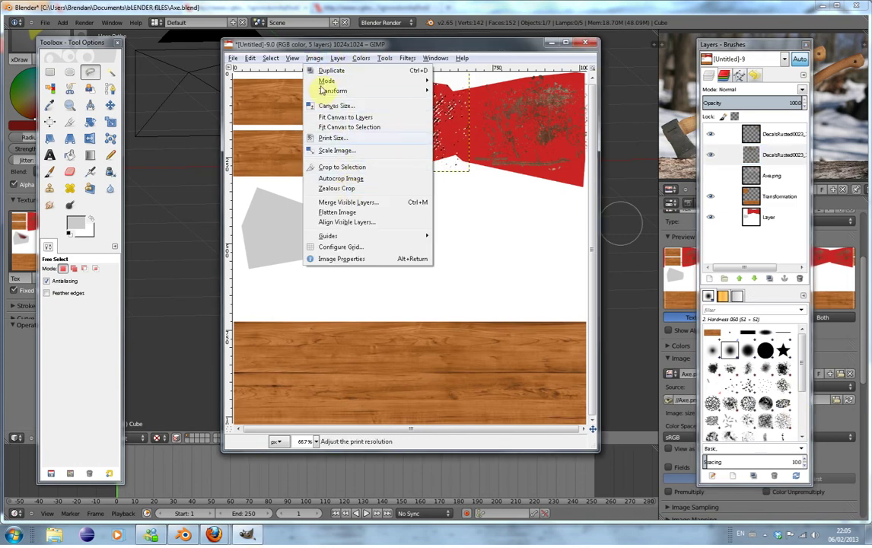
mouse_move(294, 59)
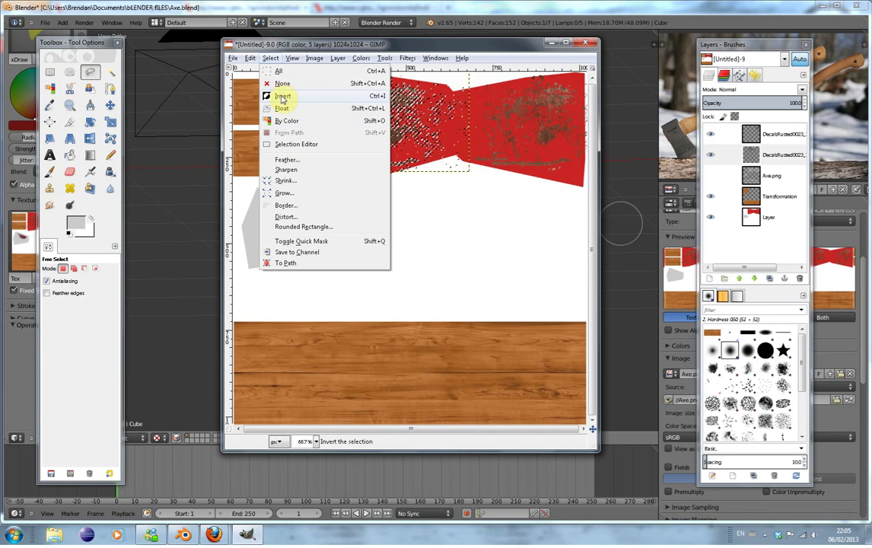
click(282, 96)
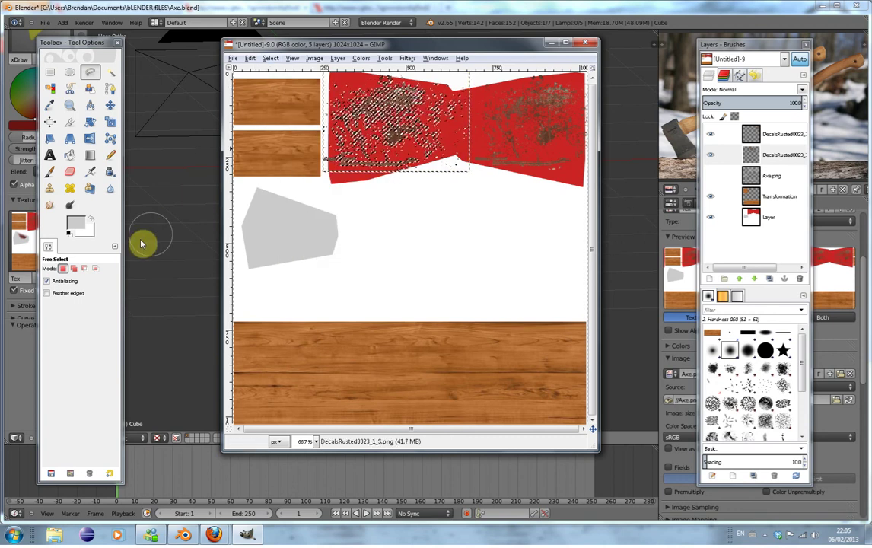
Add a new transparent Layer #1 and move it to the top of the stack.
click(712, 280)
click(90, 182)
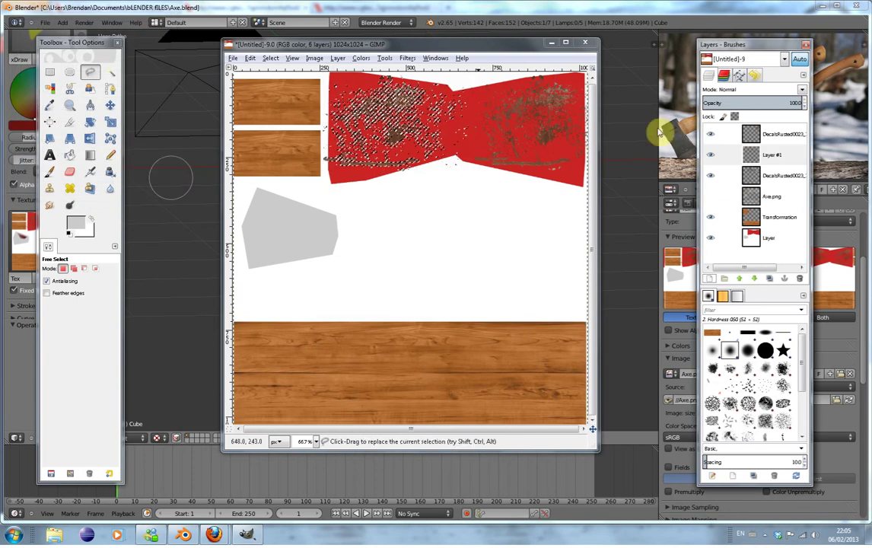
drag(753, 158, 758, 131)
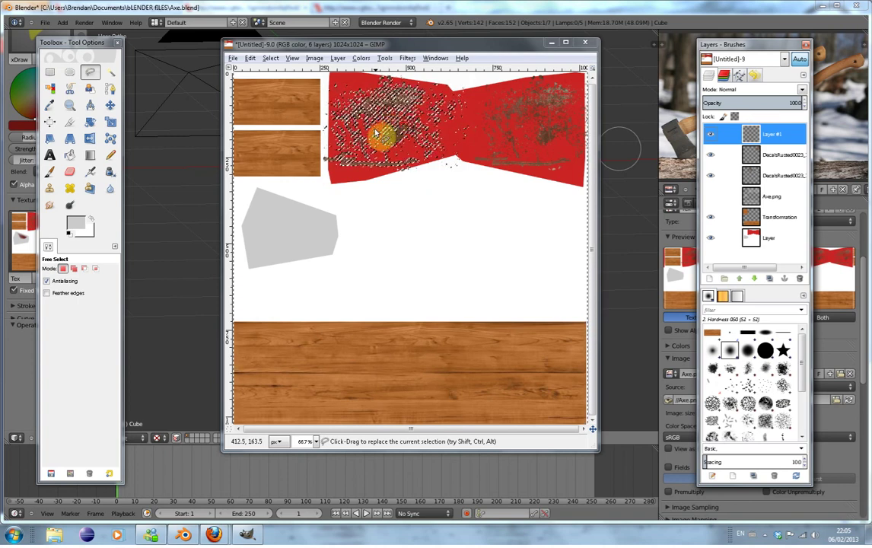
Set the foreground colour to dark grey 575757.
click(70, 188)
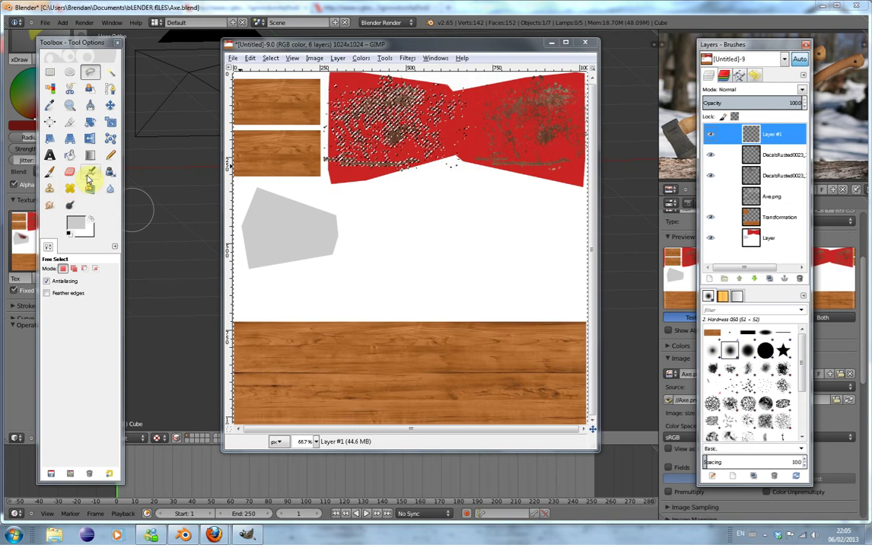
click(76, 222)
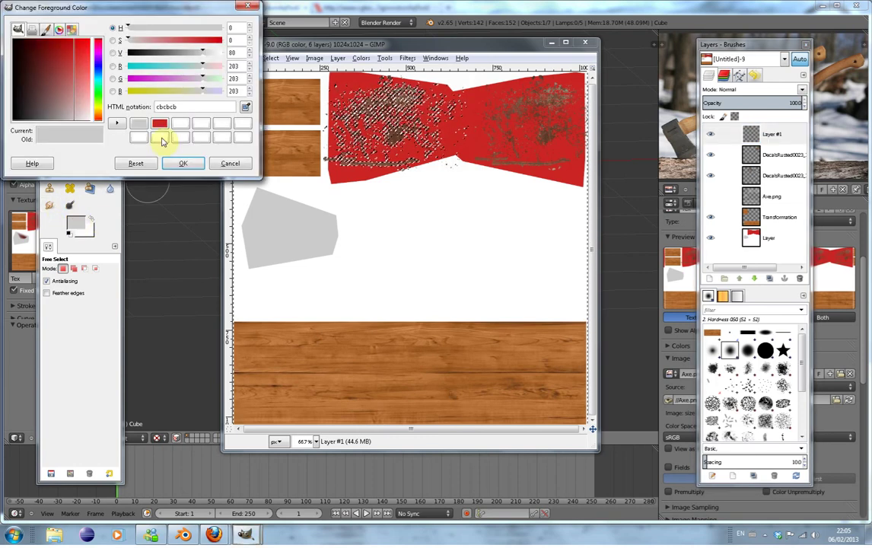
drag(84, 107, 46, 136)
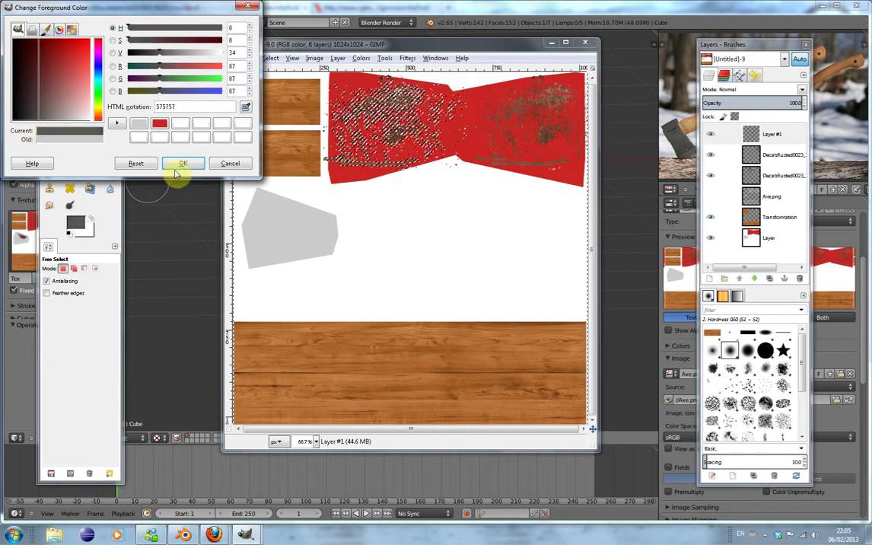
click(189, 164)
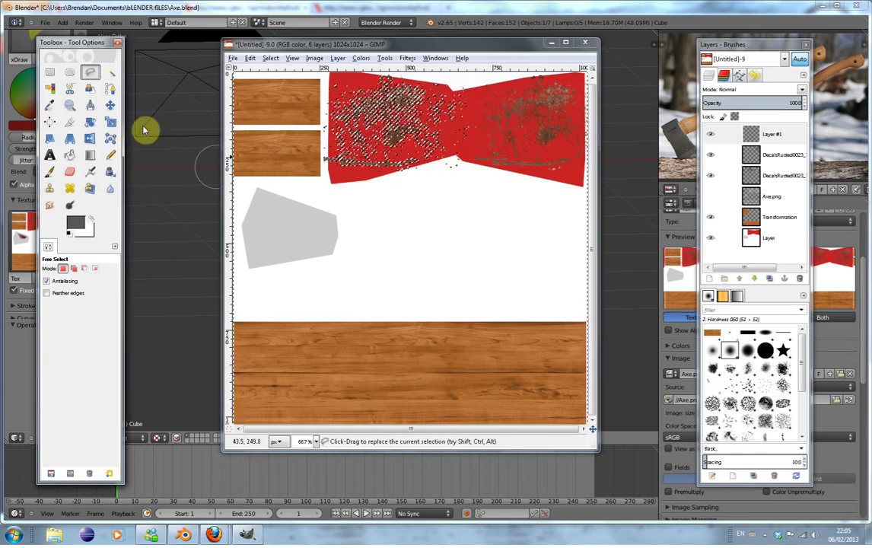
Try a dark grey bucket fill on Layer #1, then undo it.
click(69, 155)
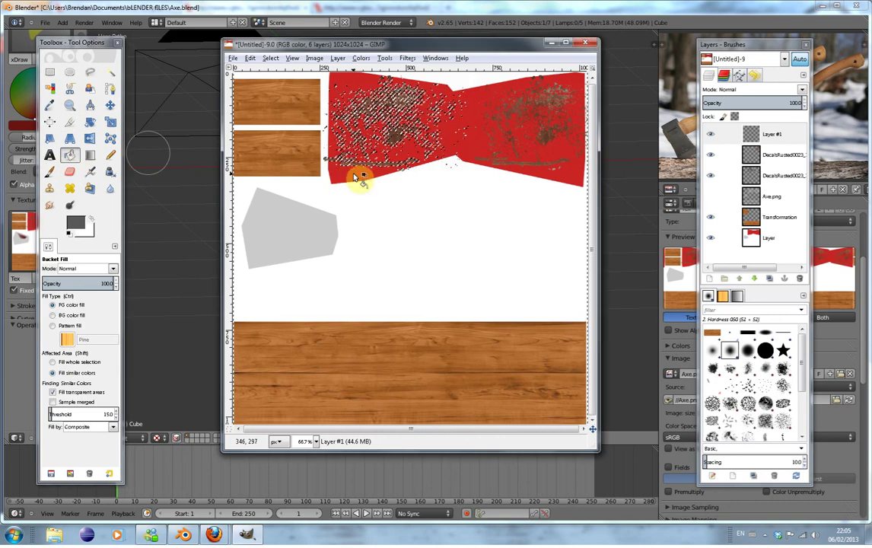
click(354, 177)
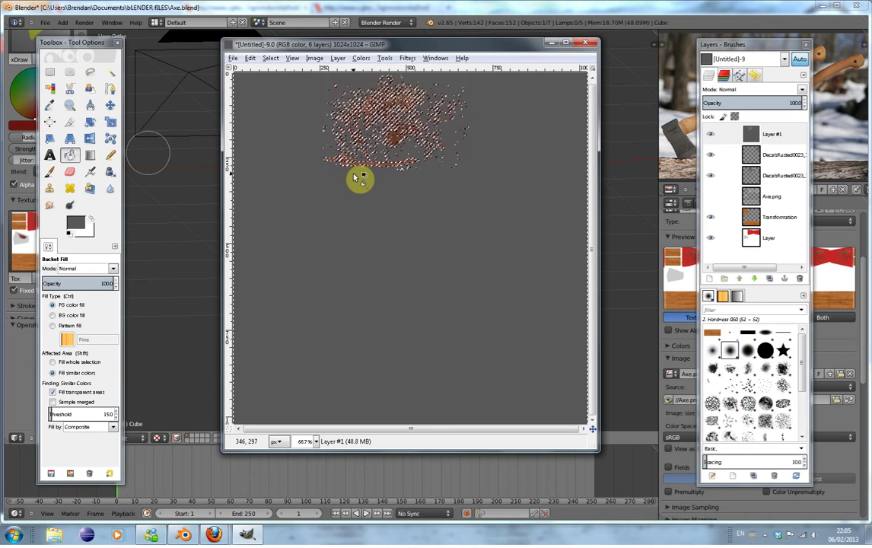
key(ctrl+z)
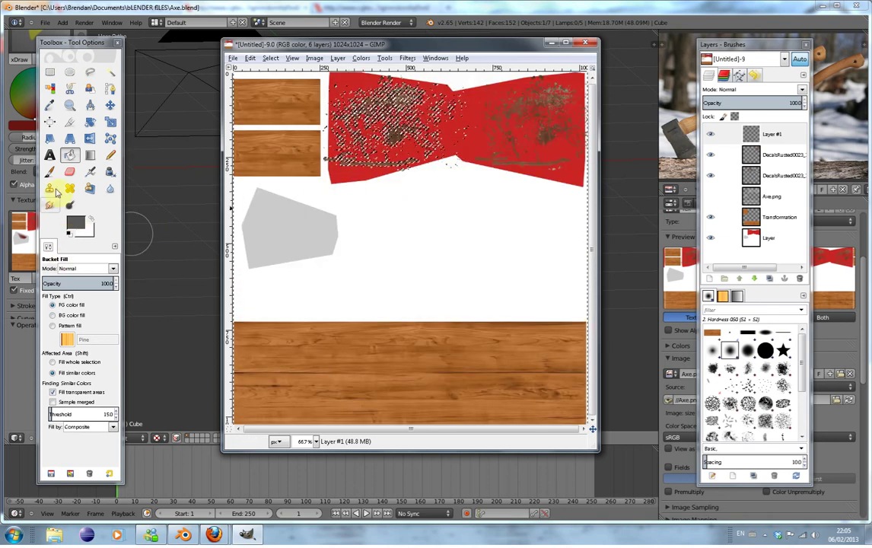
click(50, 72)
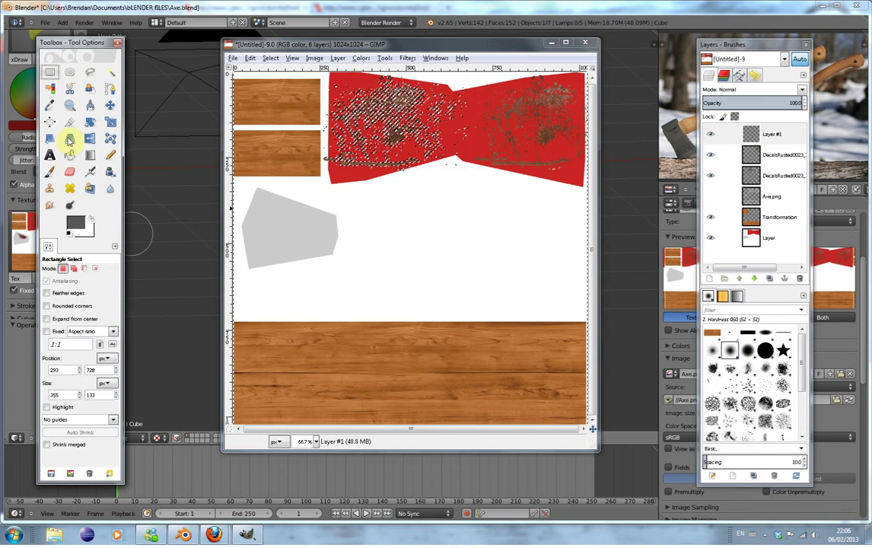
Set Rectangle Select to Intersect mode, briefly placing and removing a horizontal guide.
click(94, 270)
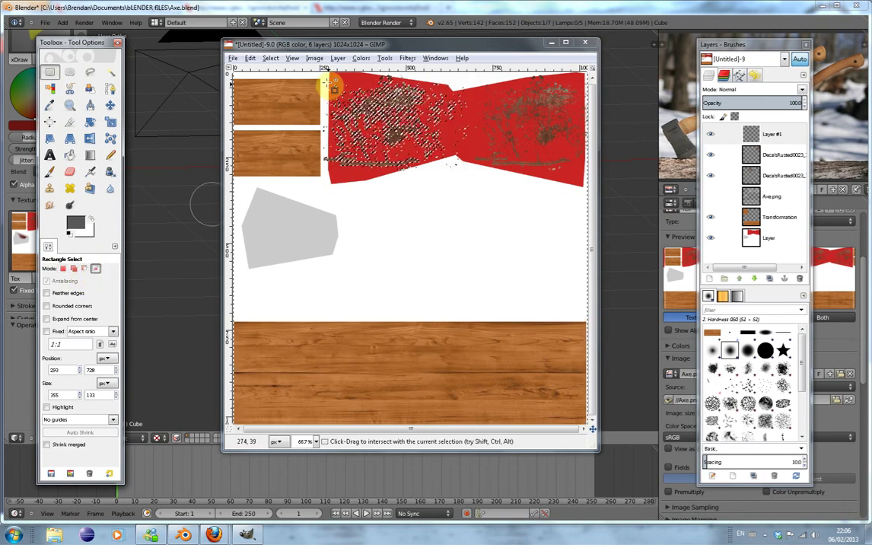
drag(317, 70, 324, 79)
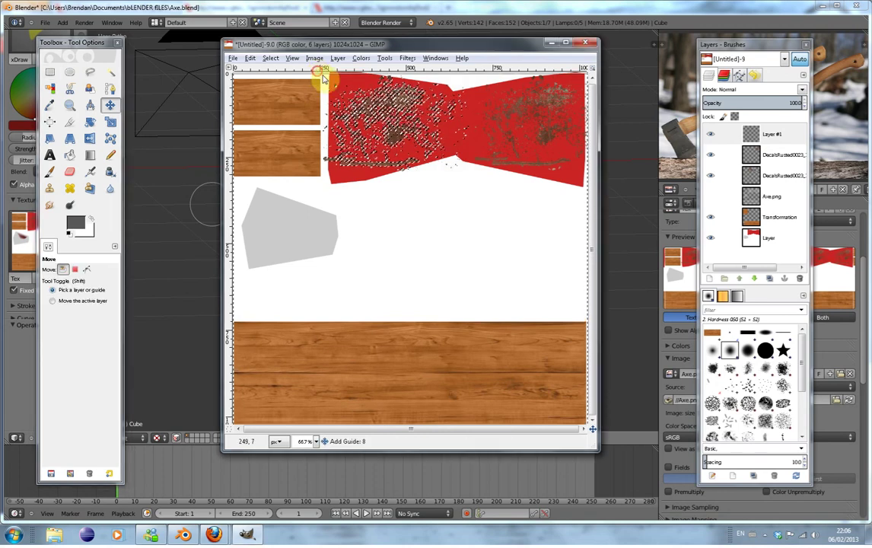
drag(386, 114, 385, 215)
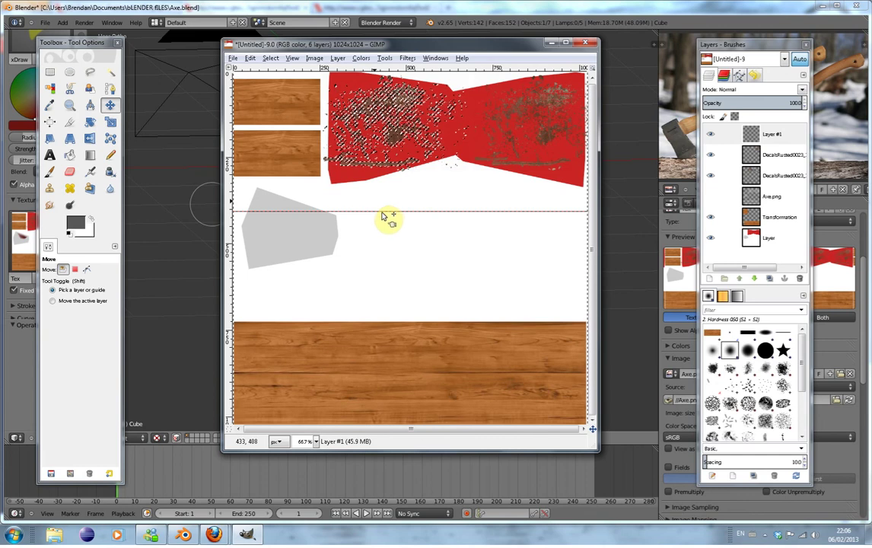
drag(384, 213, 325, 72)
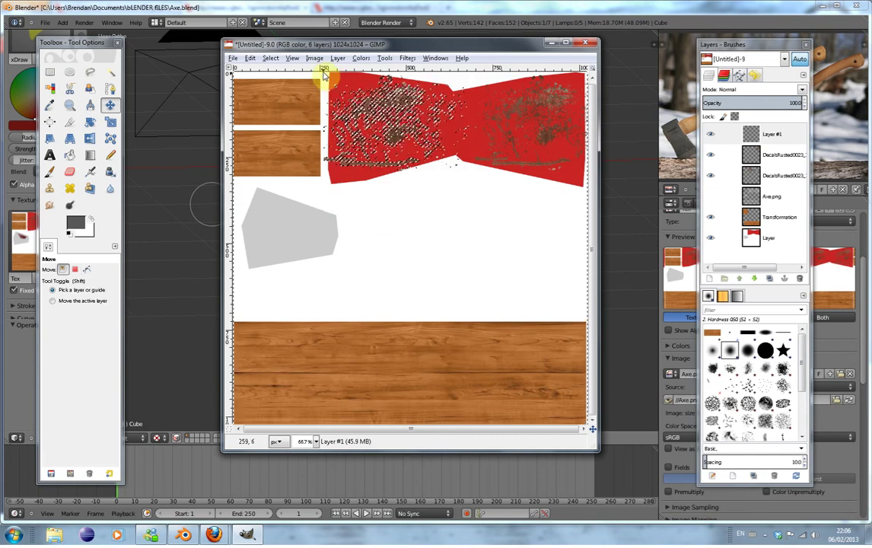
Intersect the selection with a rectangle fitted over the left red axe-head section.
click(51, 73)
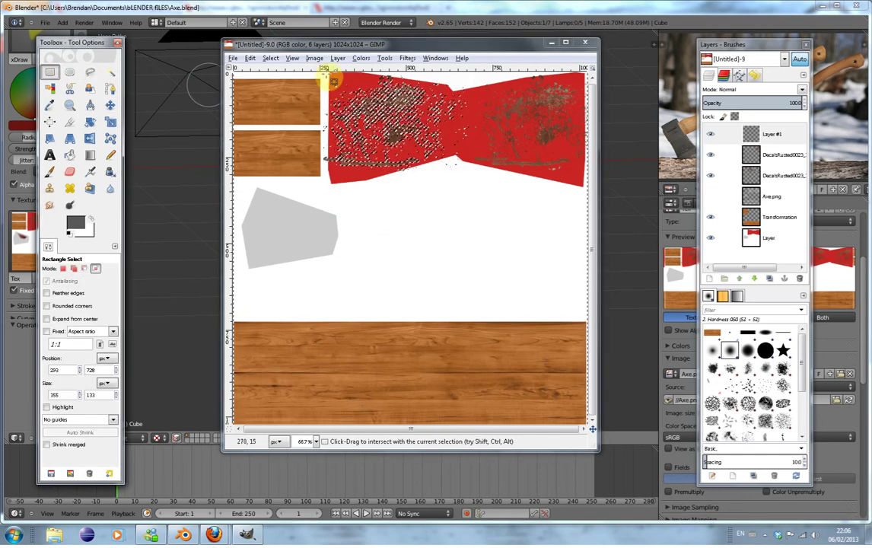
drag(328, 76, 343, 91)
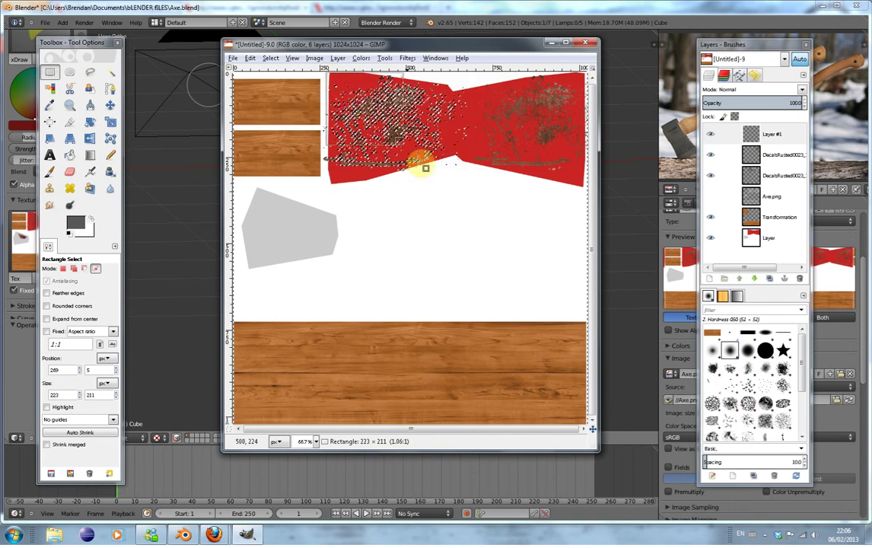
drag(443, 190, 481, 206)
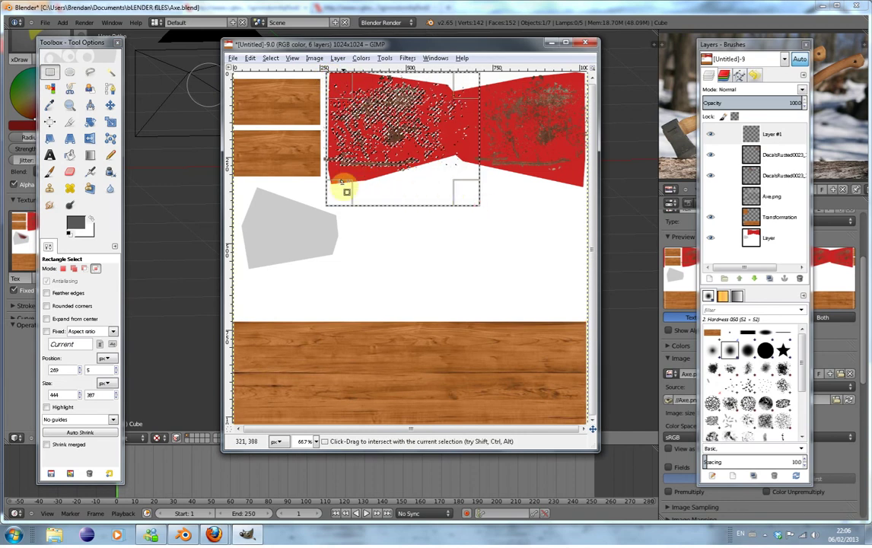
drag(340, 200, 336, 189)
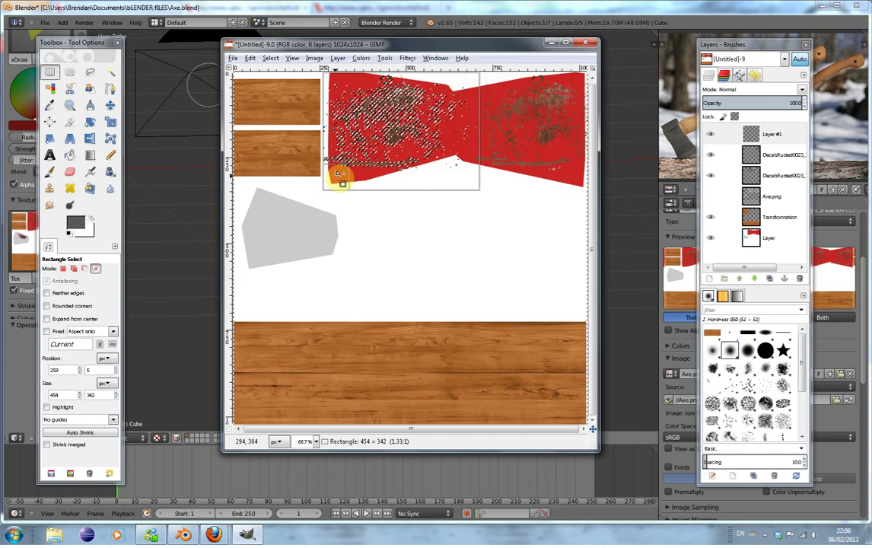
drag(468, 185, 468, 185)
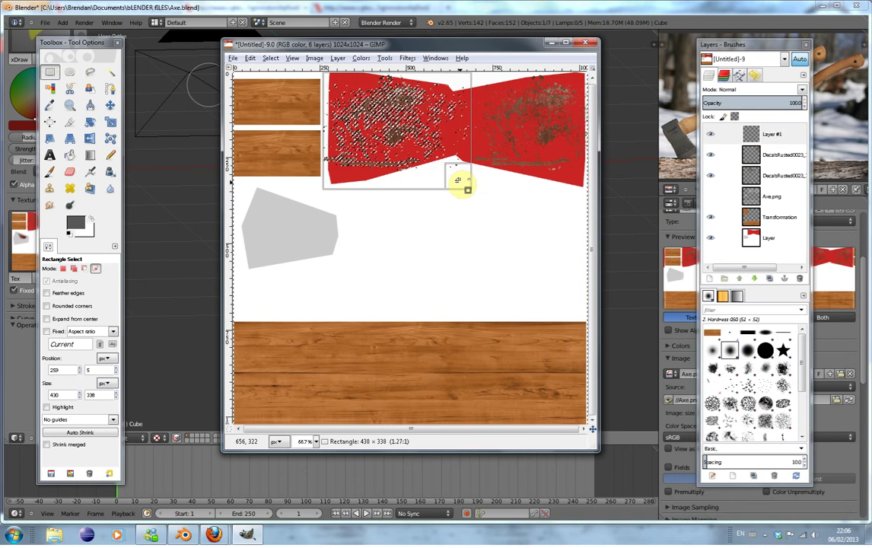
click(460, 181)
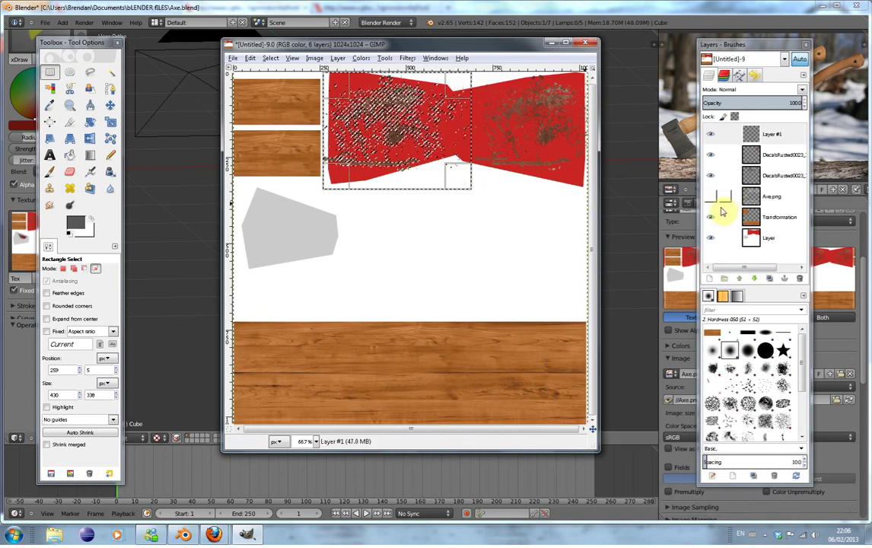
mouse_move(461, 181)
mouse_down()
mouse_move(534, 192)
mouse_move(451, 193)
mouse_up()
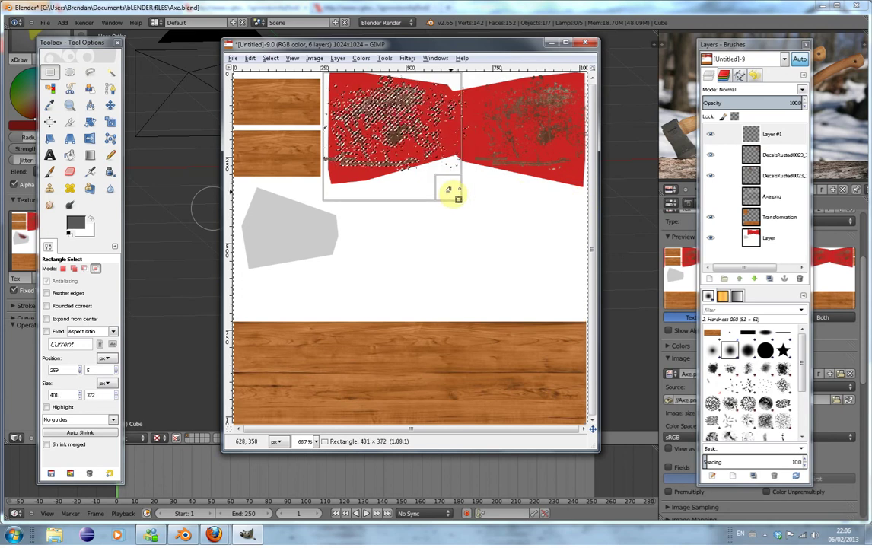
click(69, 155)
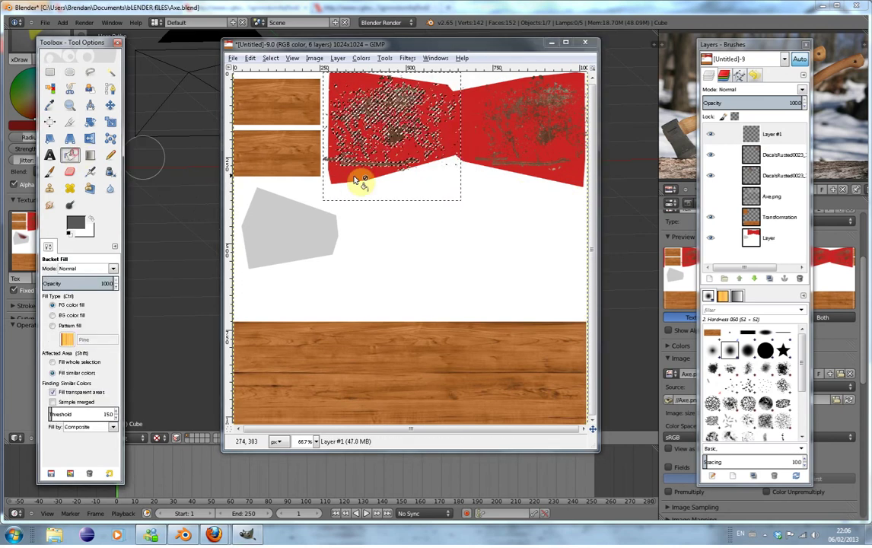
Fill the left red panel with dark grey and clear the selection.
click(410, 186)
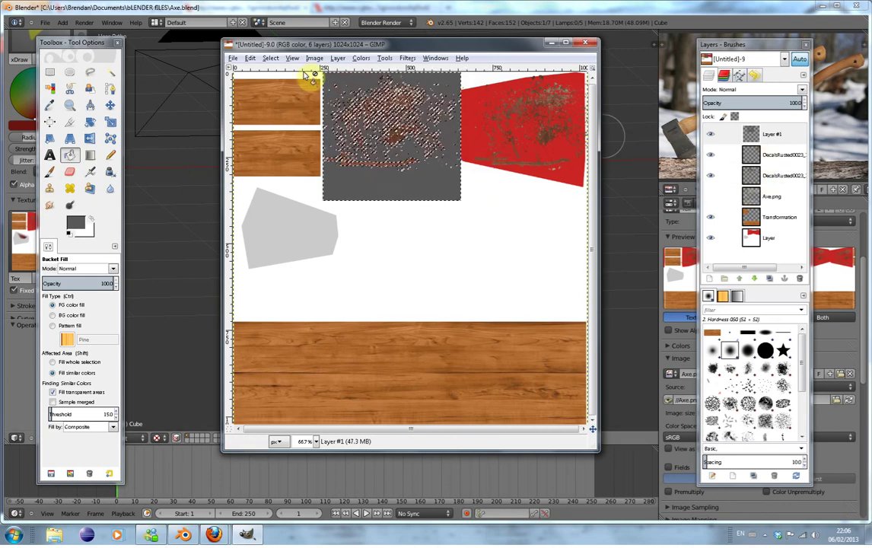
click(272, 58)
click(282, 84)
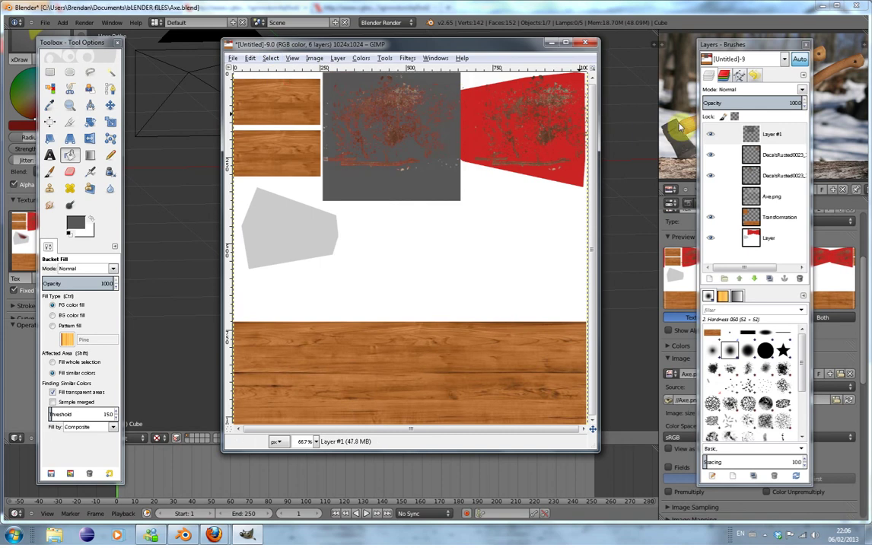
Select the decal copy layer's pixel shape via Alpha to Selection.
click(749, 176)
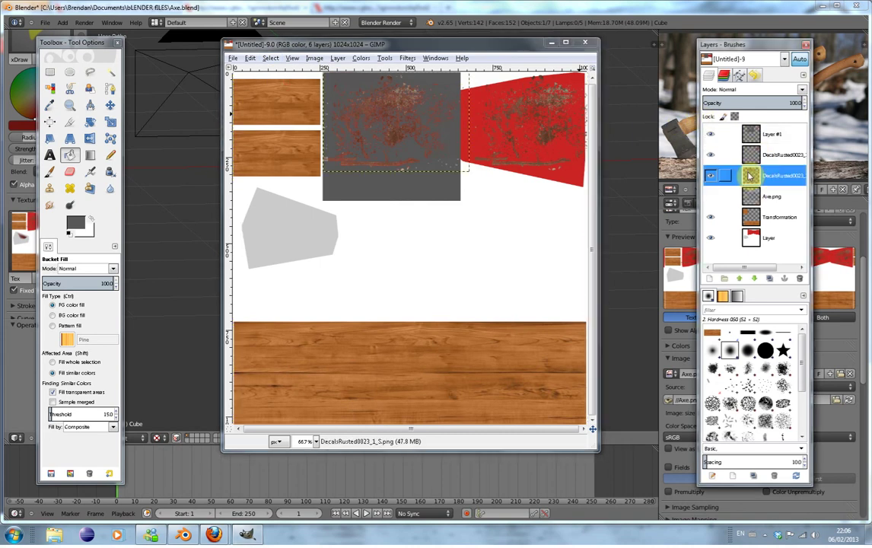
right_click(750, 179)
click(750, 156)
click(750, 156)
right_click(753, 158)
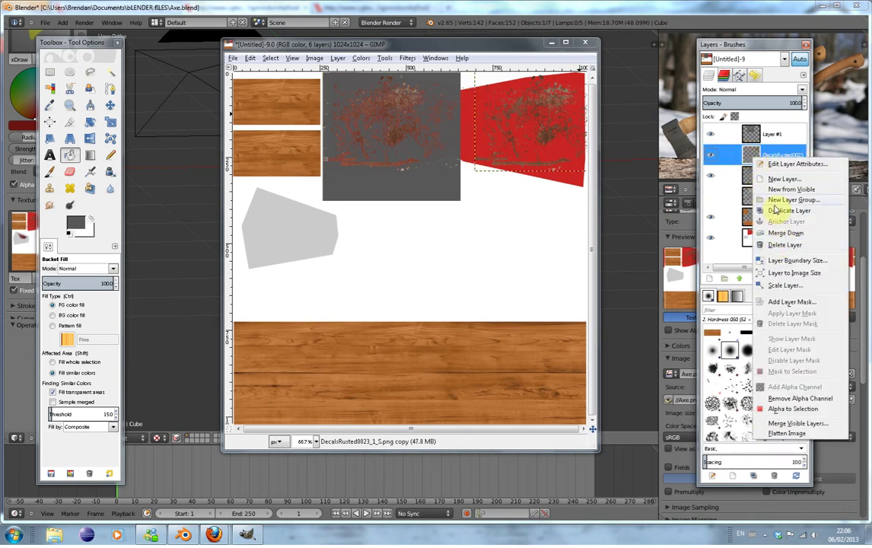
click(793, 410)
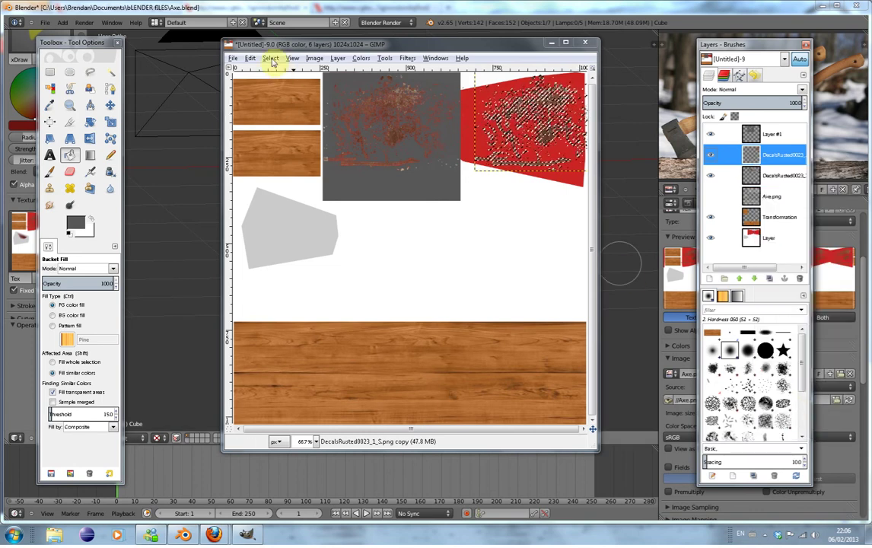
On Layer #1, intersect the selection with a rectangle over the right red panel.
click(767, 142)
click(51, 71)
drag(466, 76, 588, 203)
drag(482, 162, 474, 152)
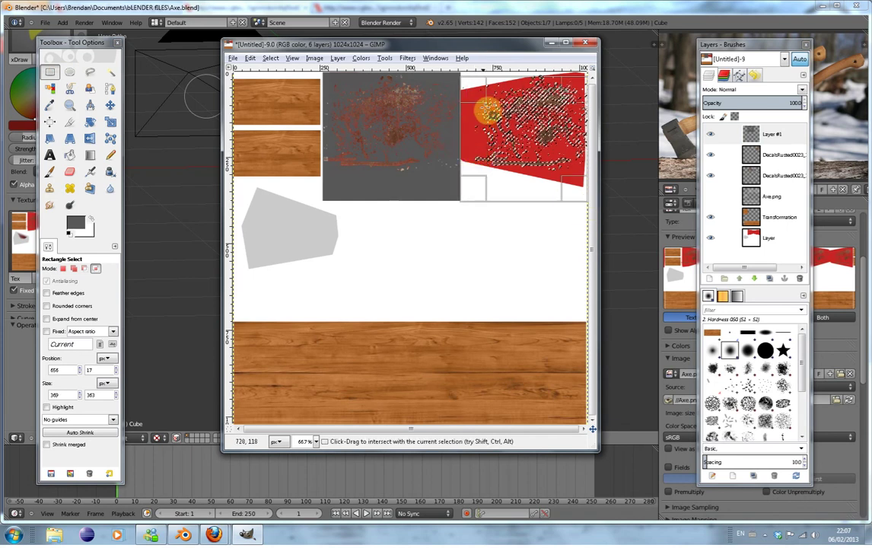
drag(507, 93, 502, 82)
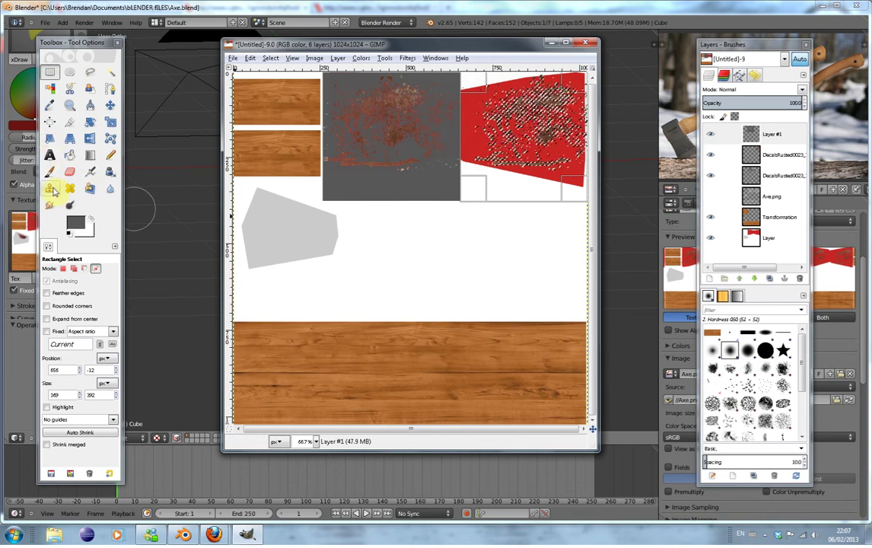
click(69, 155)
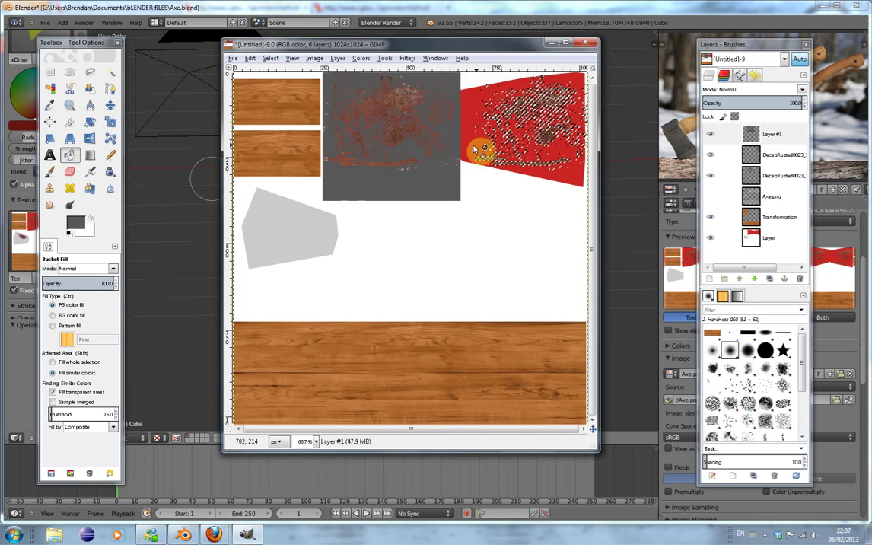
Invert the selection, box the right red panel, and bucket-fill it dark grey.
click(52, 73)
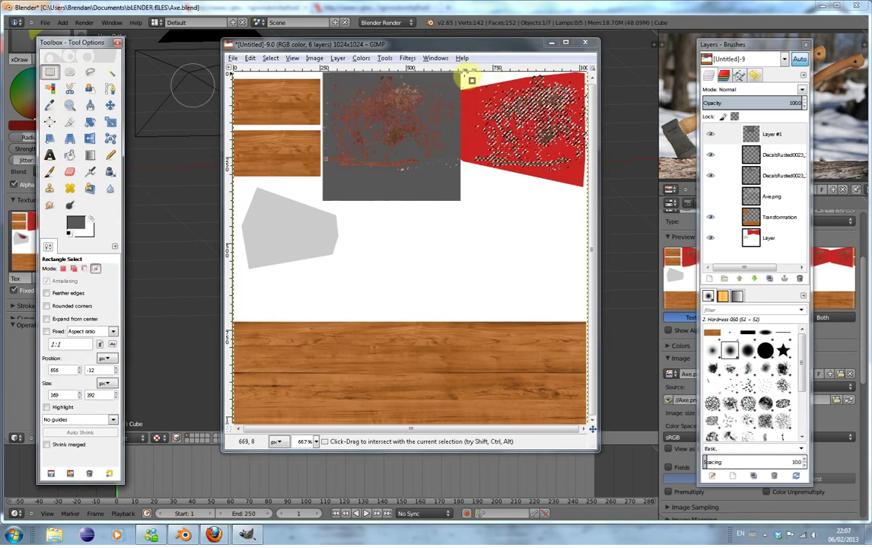
click(290, 60)
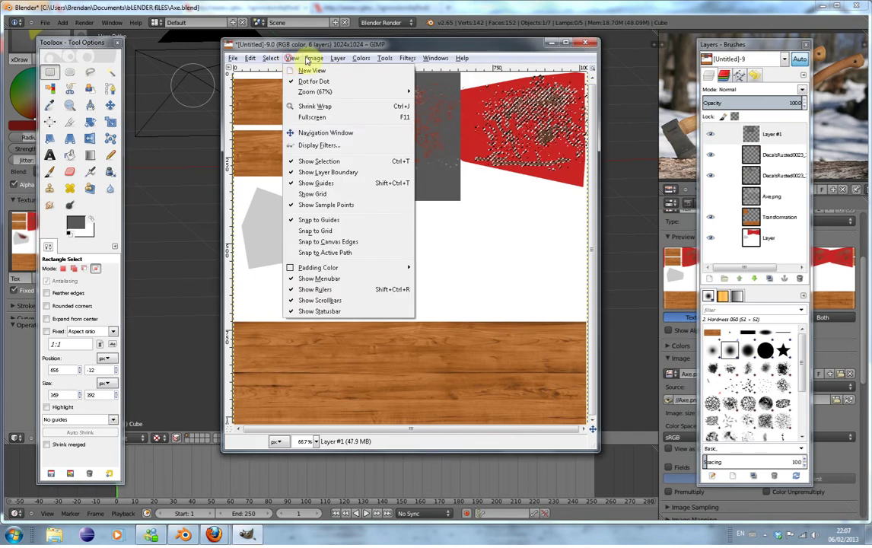
click(284, 97)
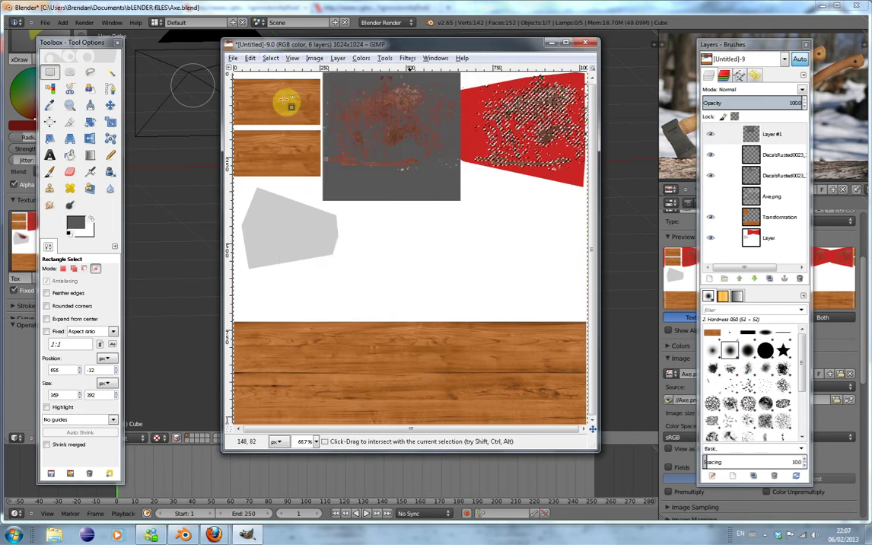
drag(465, 79, 525, 128)
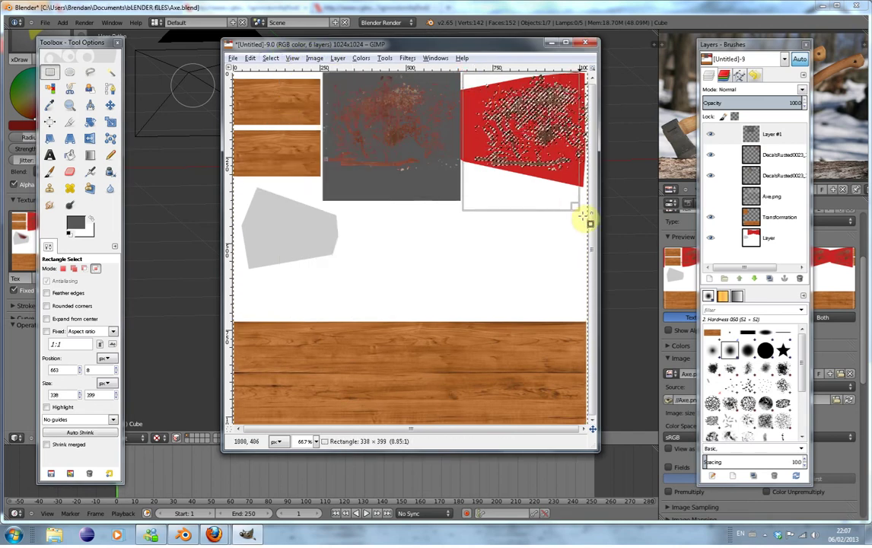
drag(602, 204, 601, 204)
drag(484, 141, 478, 141)
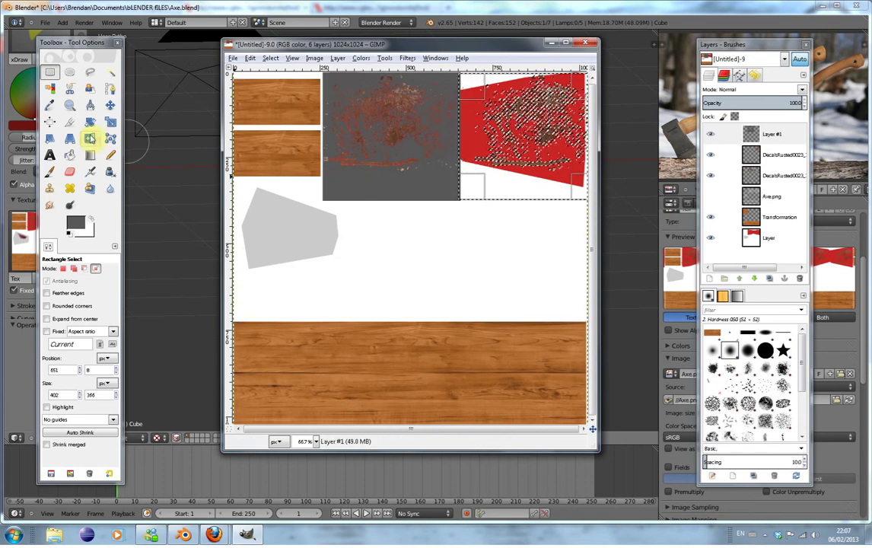
click(69, 155)
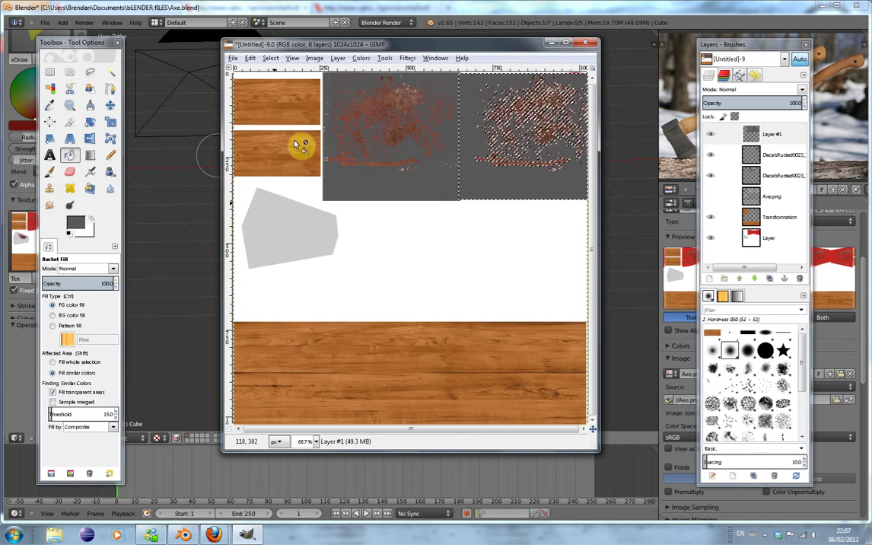
Maximize the GIMP image window to fill the screen.
click(49, 73)
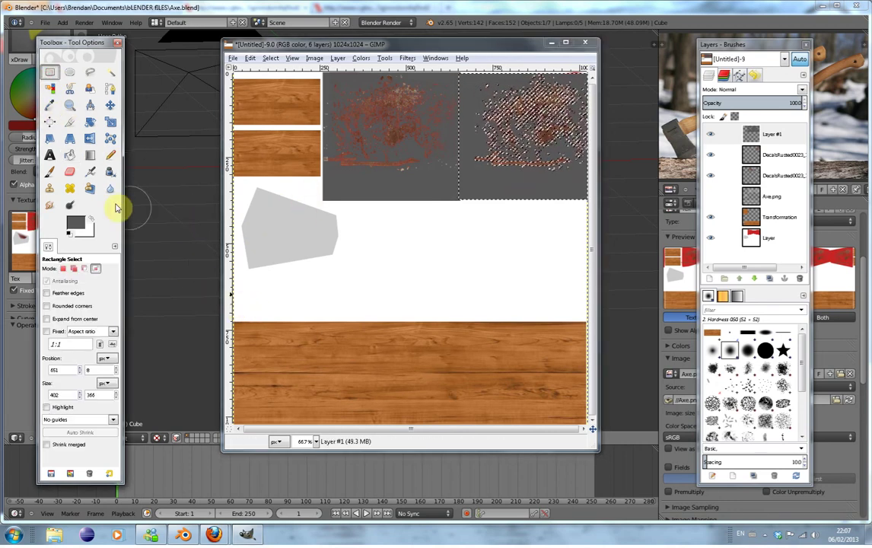
click(91, 73)
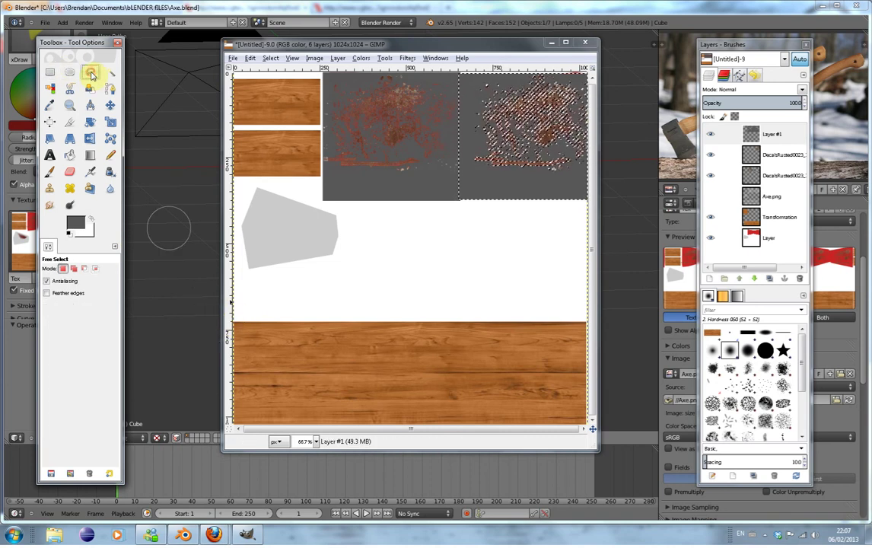
click(50, 73)
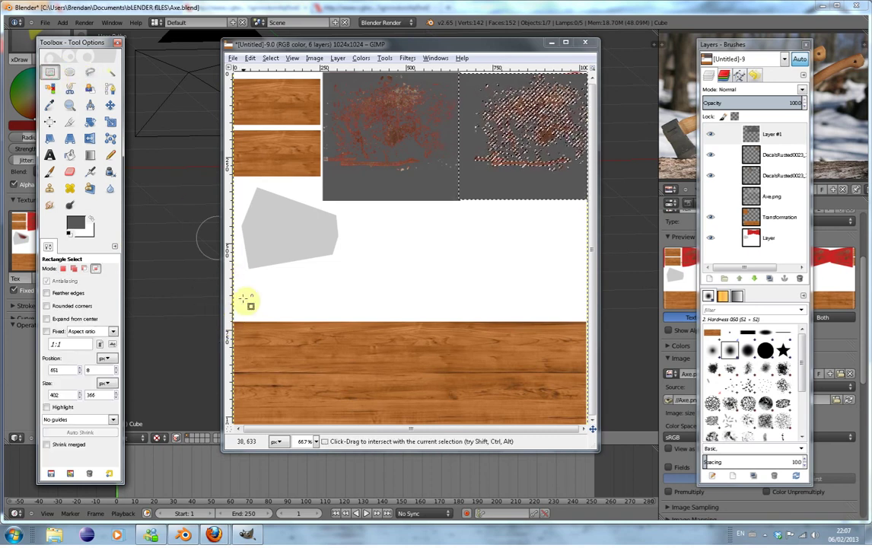
click(567, 44)
Select the lower wood plank and bucket-fill Layer #1 there with light grey b0b0b0.
drag(241, 329, 624, 461)
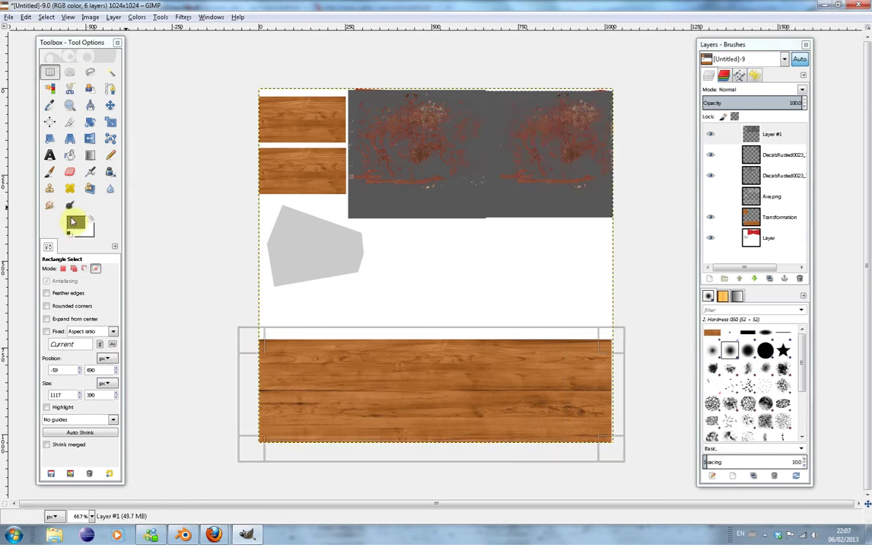
click(75, 222)
click(161, 125)
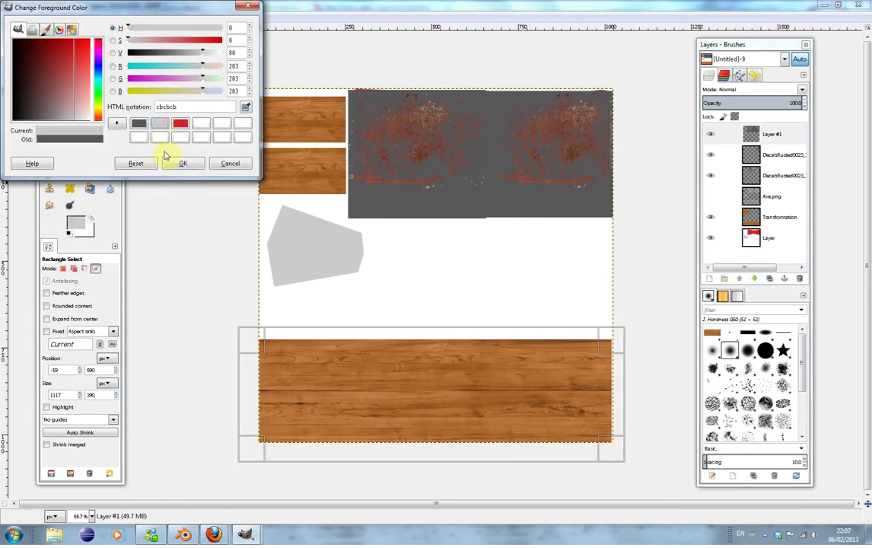
drag(73, 121, 63, 122)
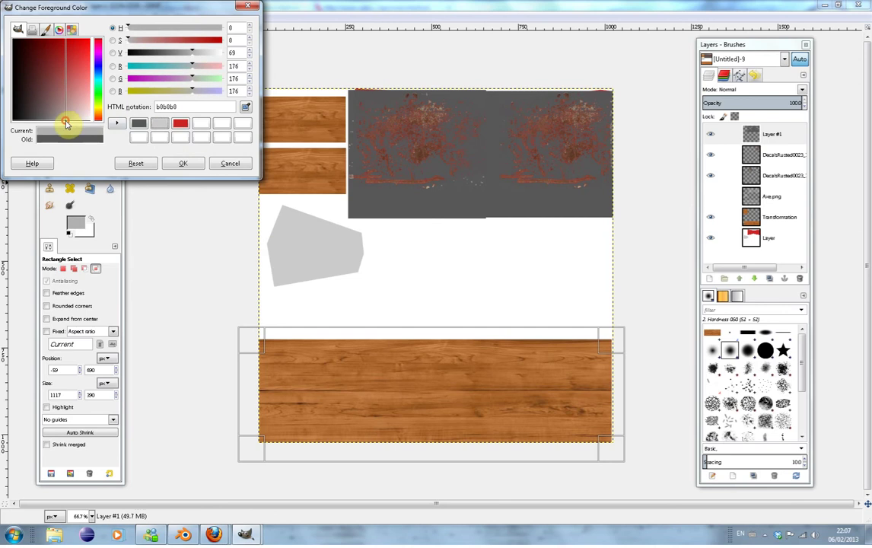
click(183, 163)
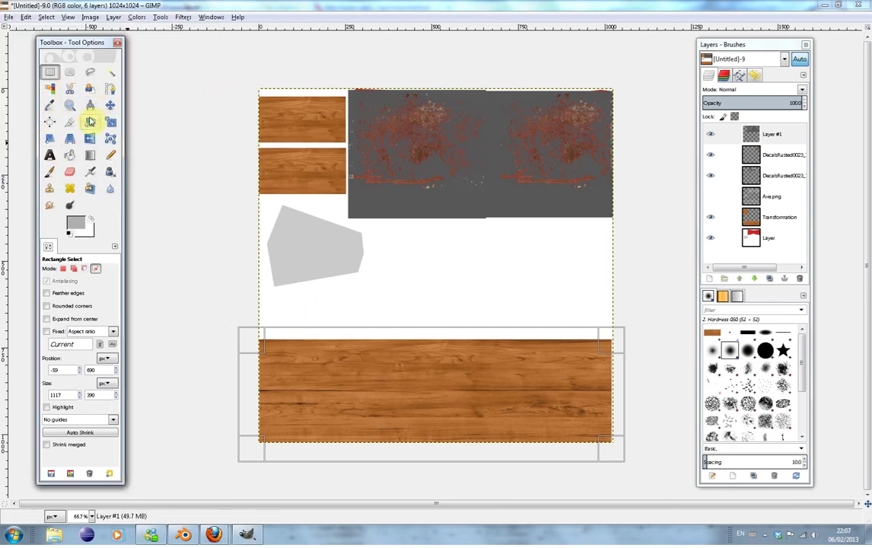
click(69, 141)
click(312, 373)
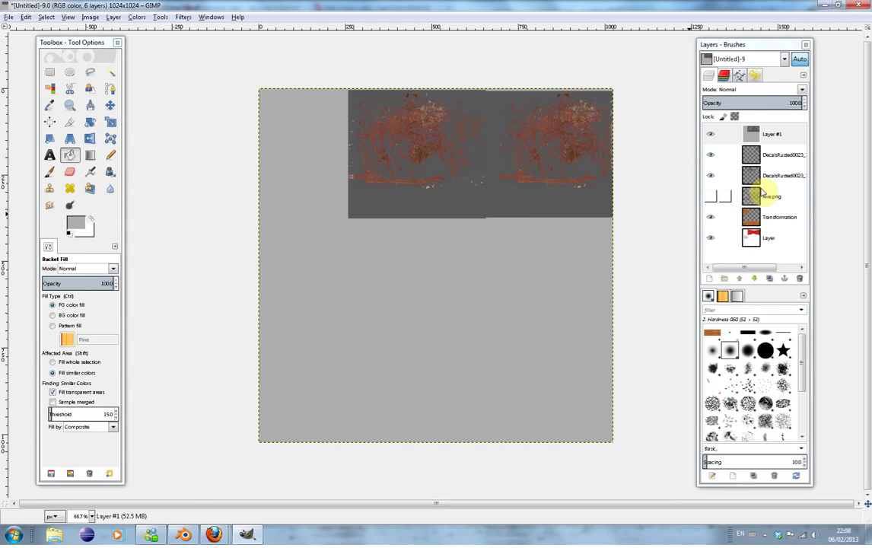
Export the grey map as AxeSpec.png with the default PNG options.
click(22, 17)
mouse_move(7, 21)
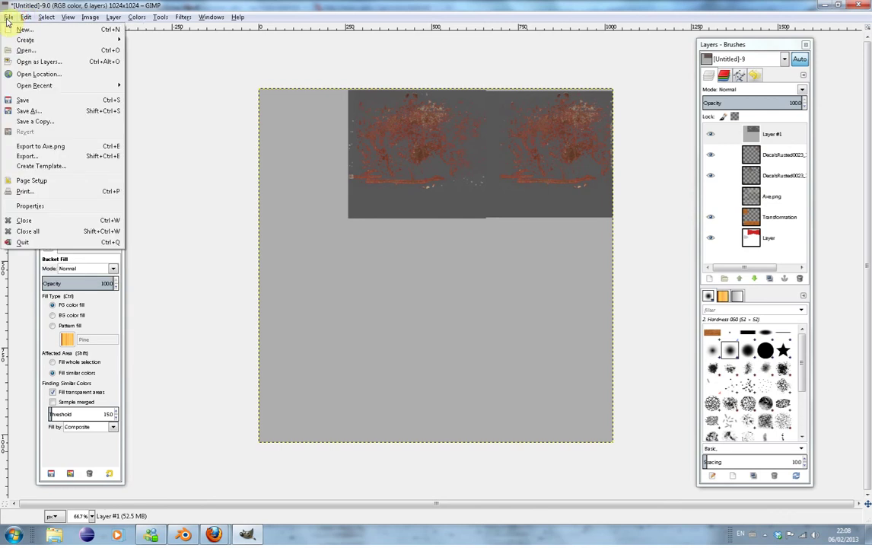
click(37, 112)
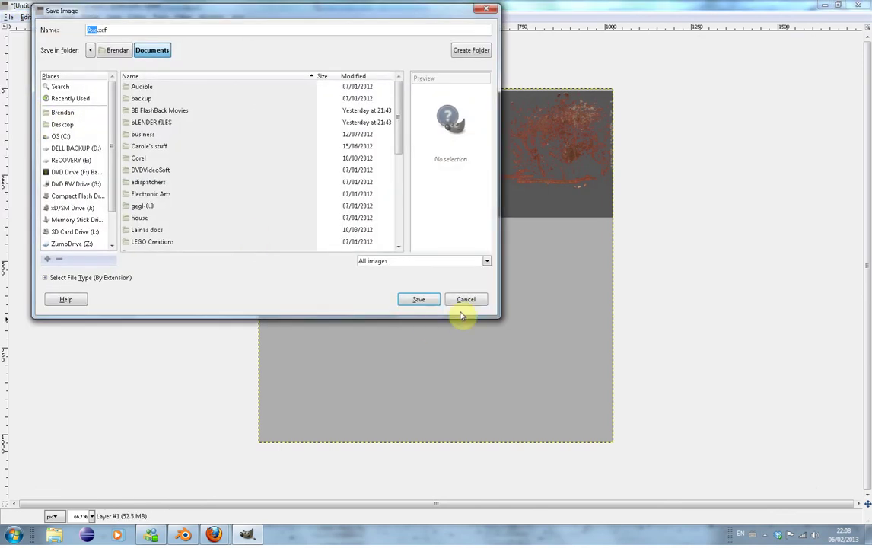
click(460, 299)
click(9, 16)
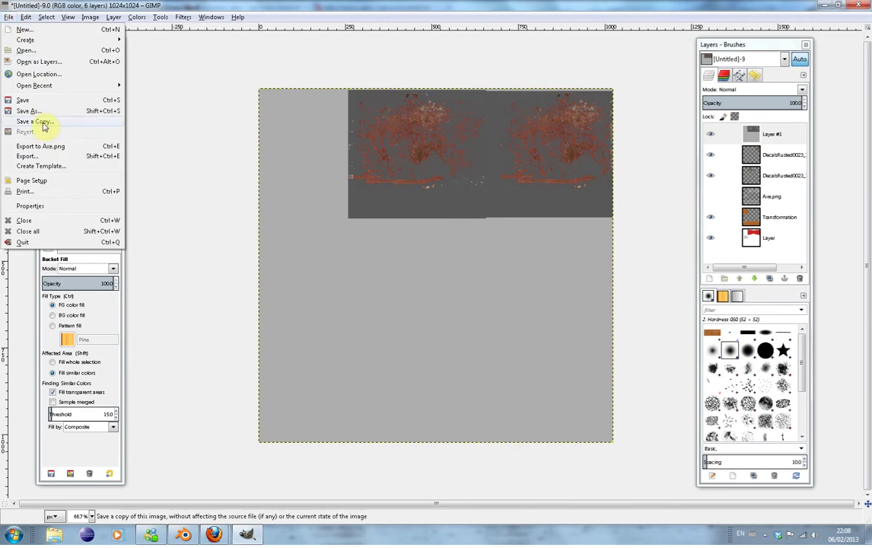
click(52, 161)
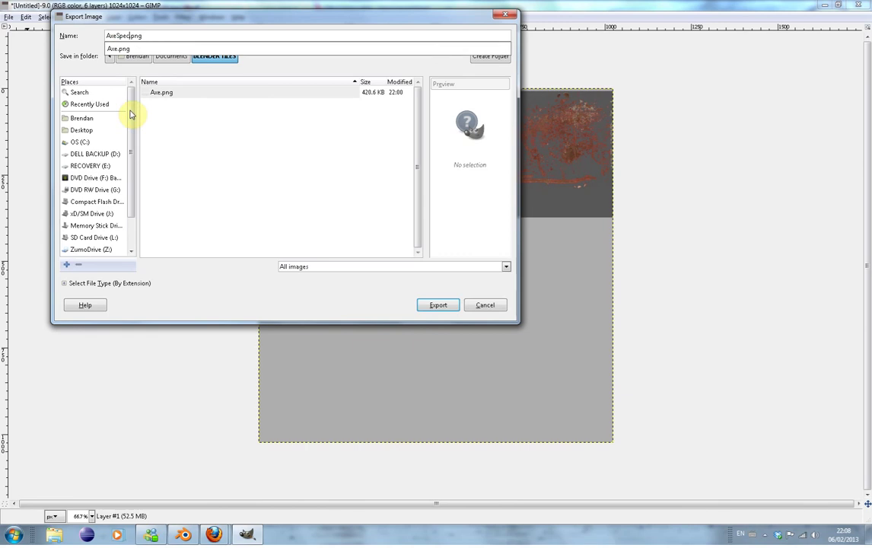
key(Return)
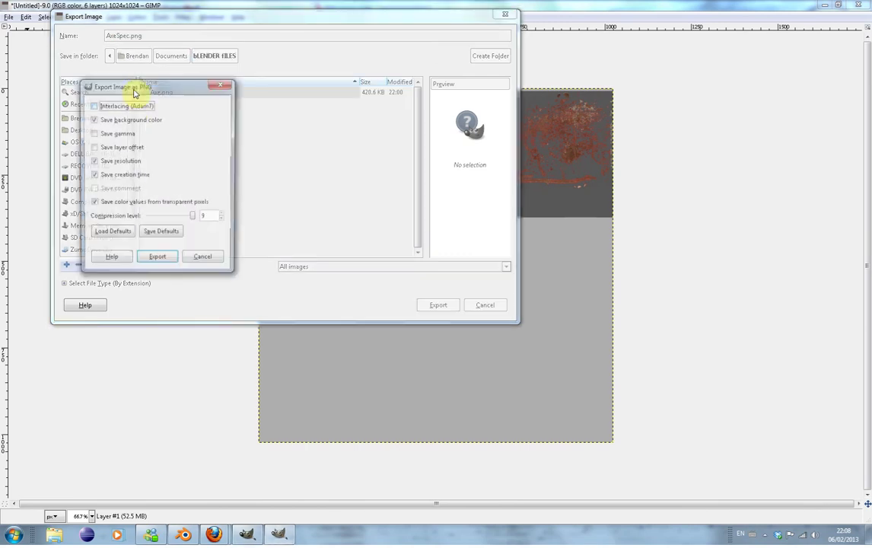
click(169, 261)
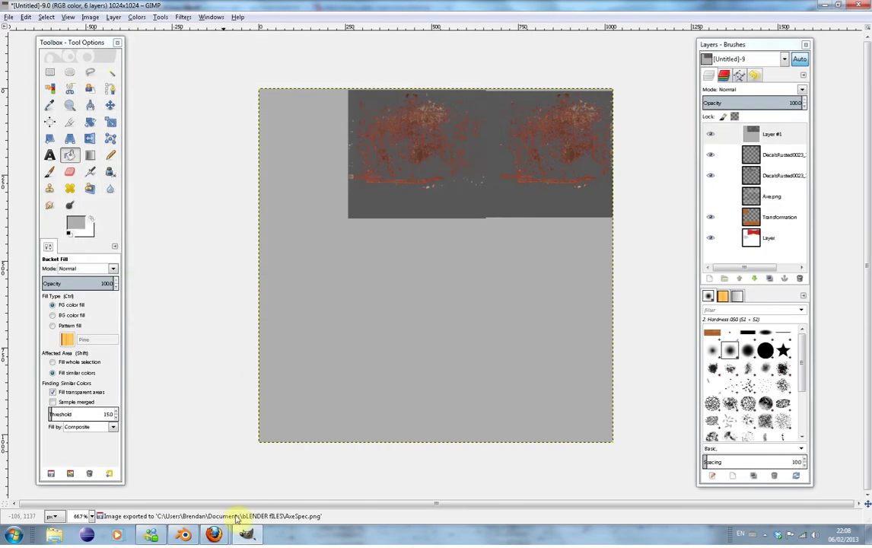
click(249, 532)
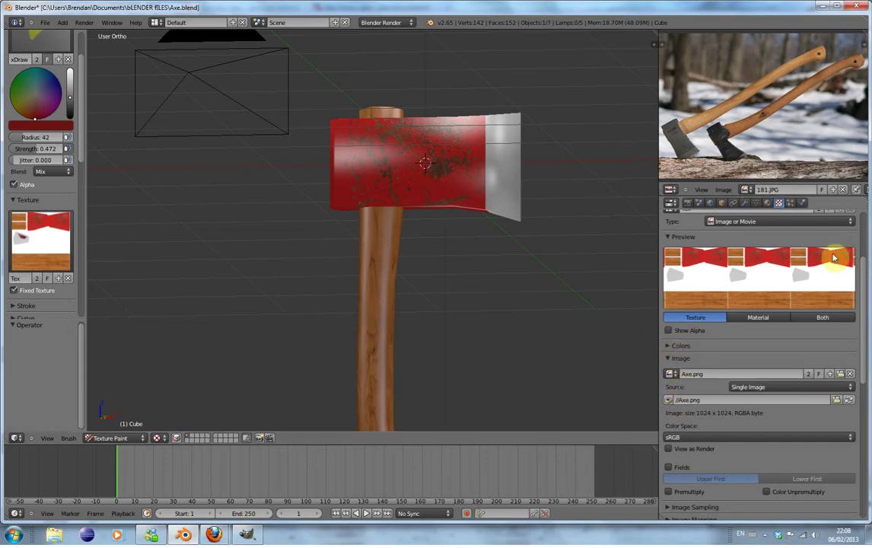
Add a second texture, Texture.001, and set its type to Image or Movie.
drag(862, 288, 853, 242)
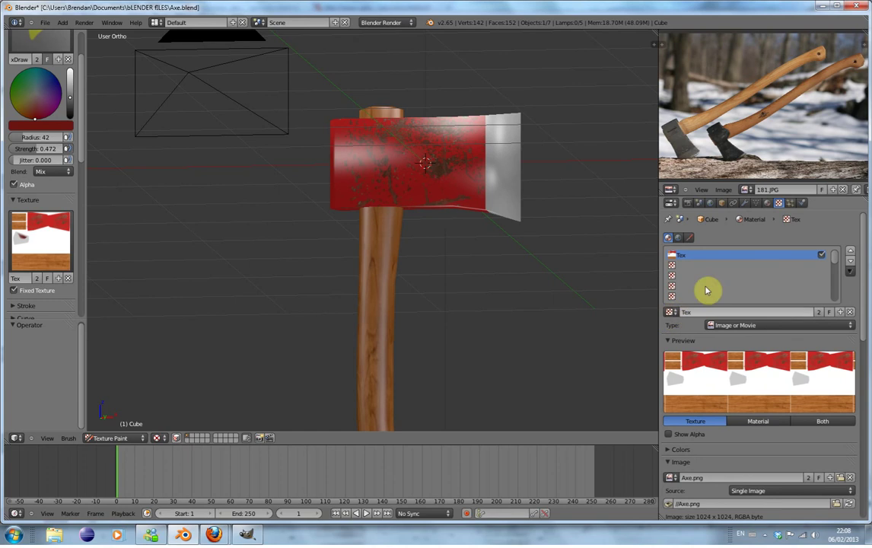
click(841, 312)
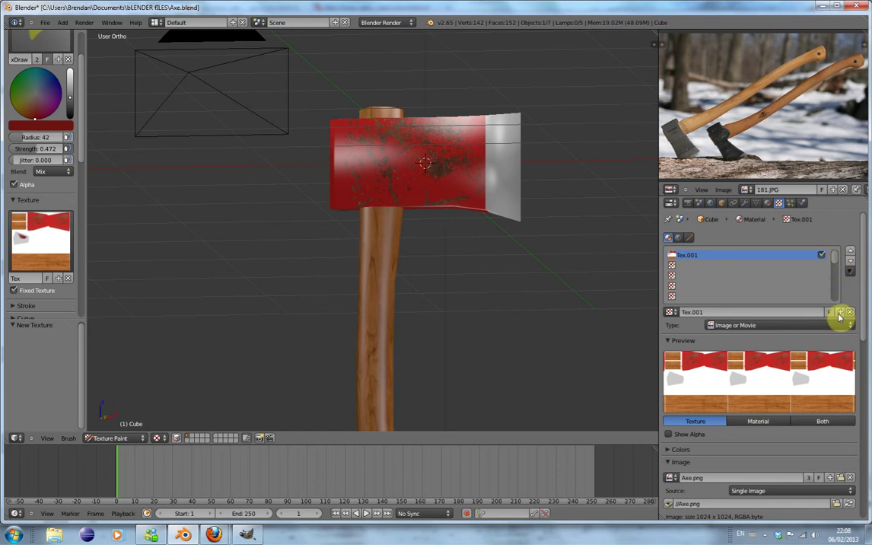
click(671, 267)
click(800, 314)
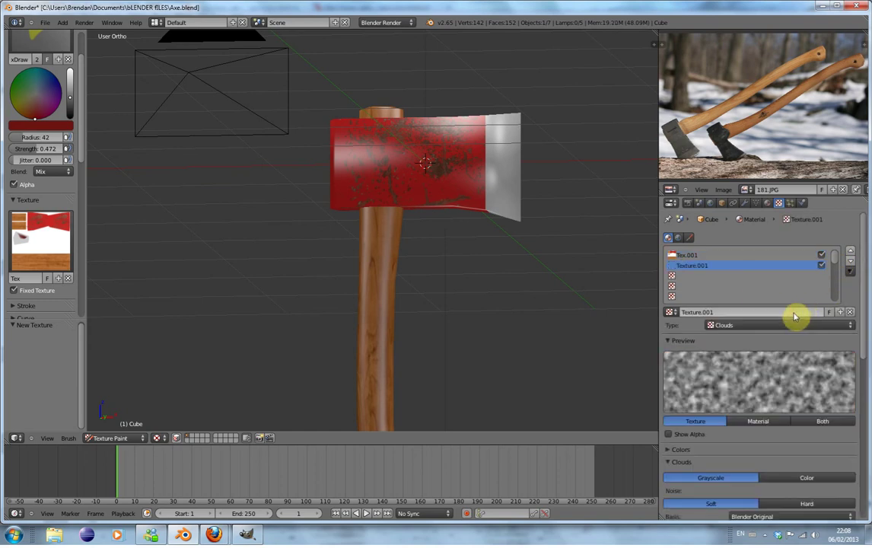
click(744, 325)
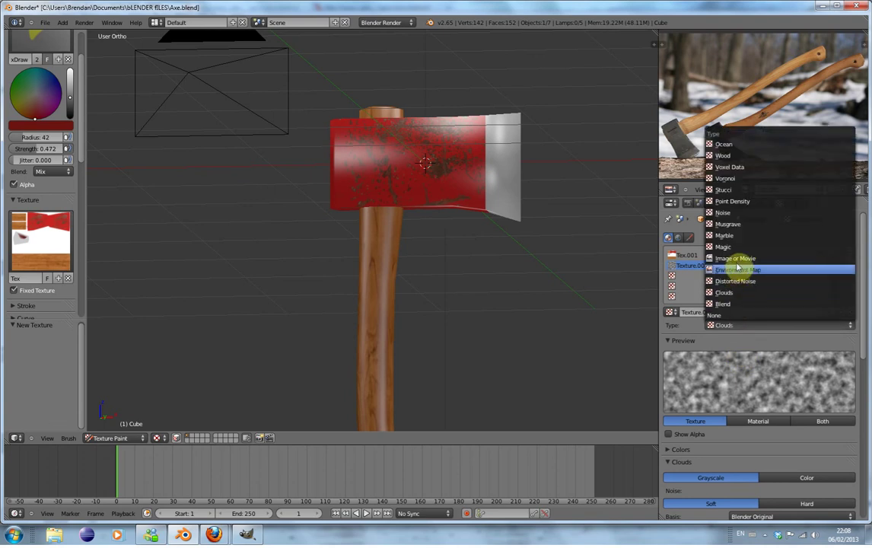
click(740, 260)
Load AxeSpec.png from the file browser as Texture.001's image.
scroll(701, 464, down, 2)
click(701, 434)
click(807, 438)
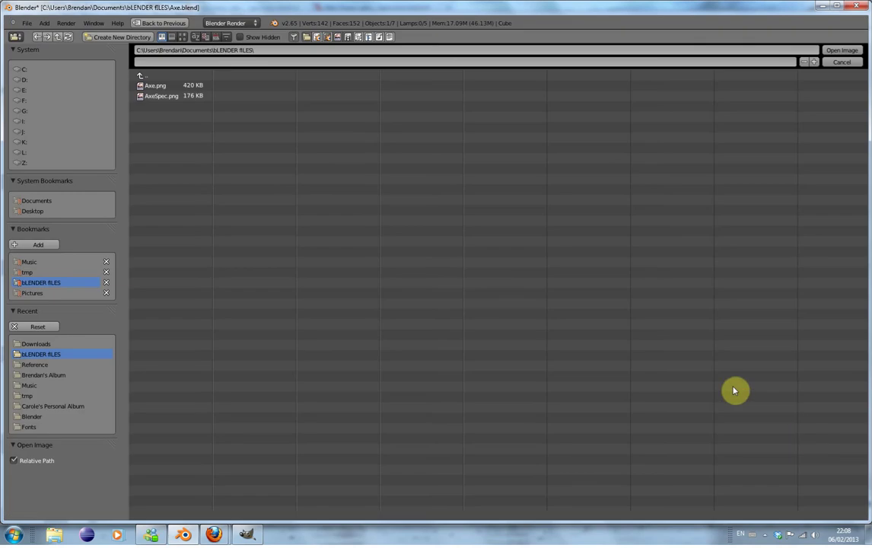
click(161, 96)
click(841, 50)
scroll(757, 357, down, 1)
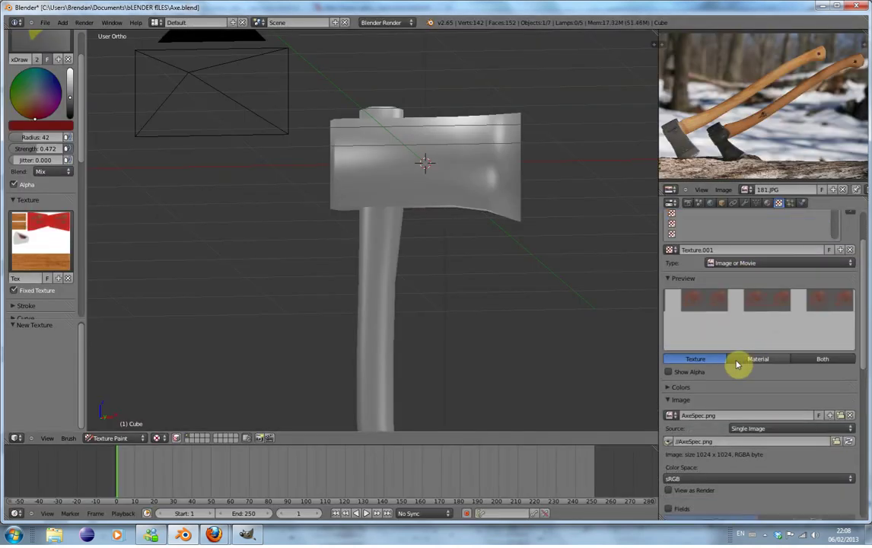
Set AxeSpec's mapping coordinates to UV.
scroll(737, 364, down, 4)
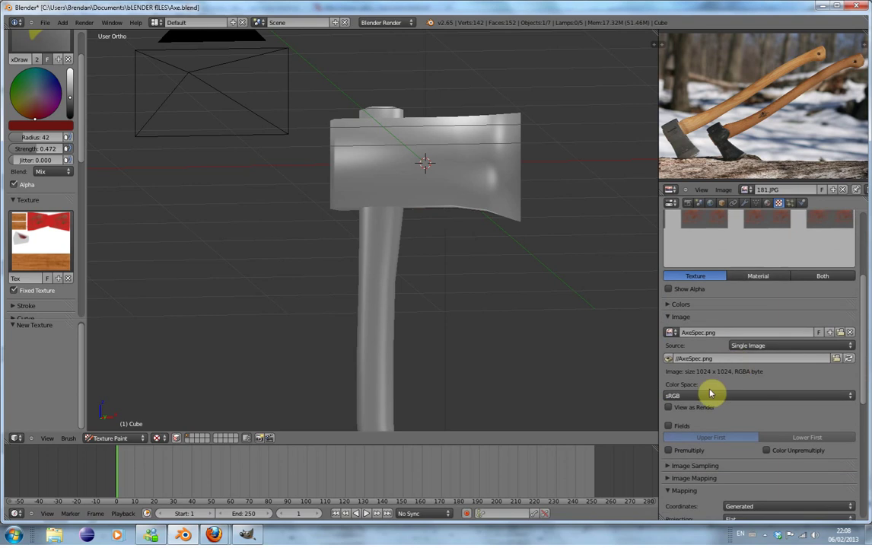
click(746, 508)
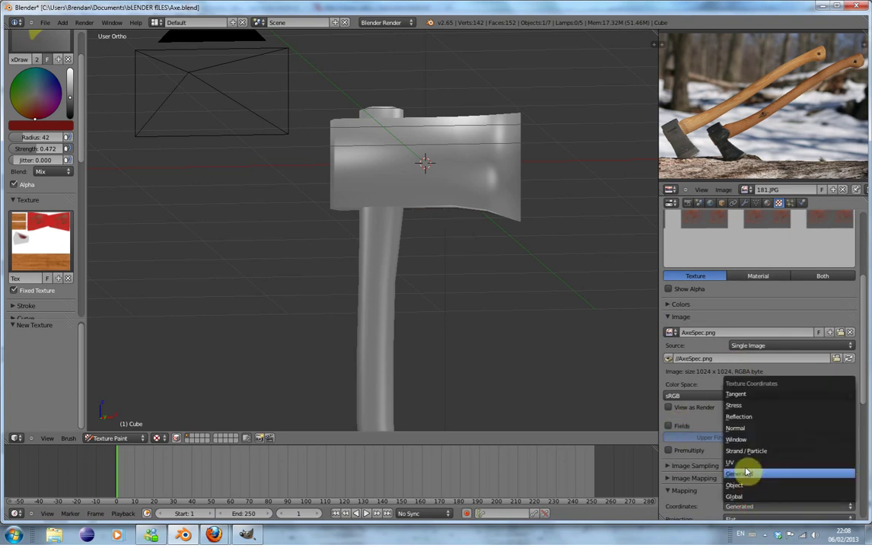
click(746, 462)
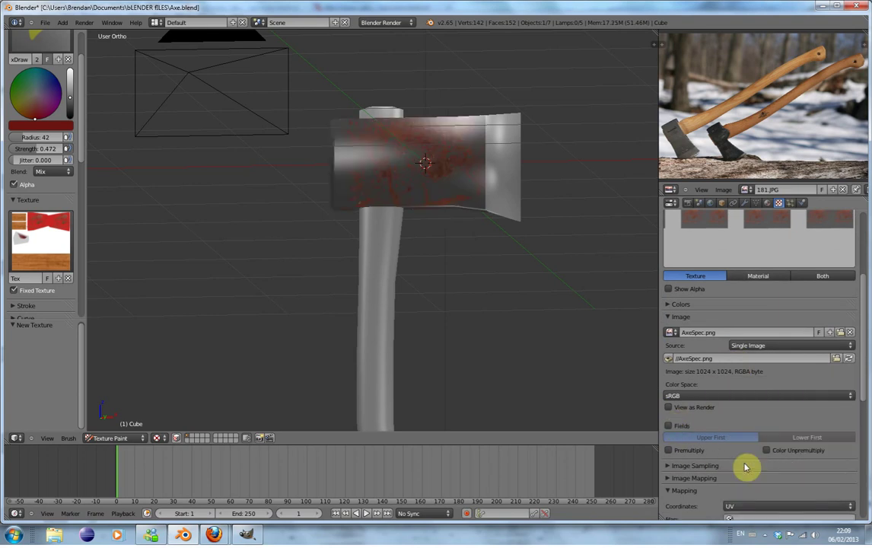
Swap Diffuse Color influence for Specular Intensity, Specular Hardness and Geometry Normal.
scroll(736, 440, down, 14)
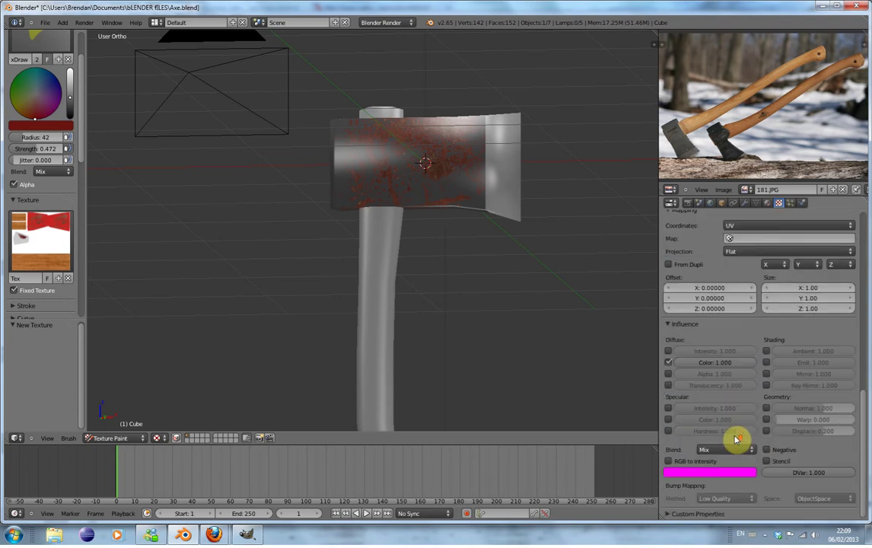
click(669, 363)
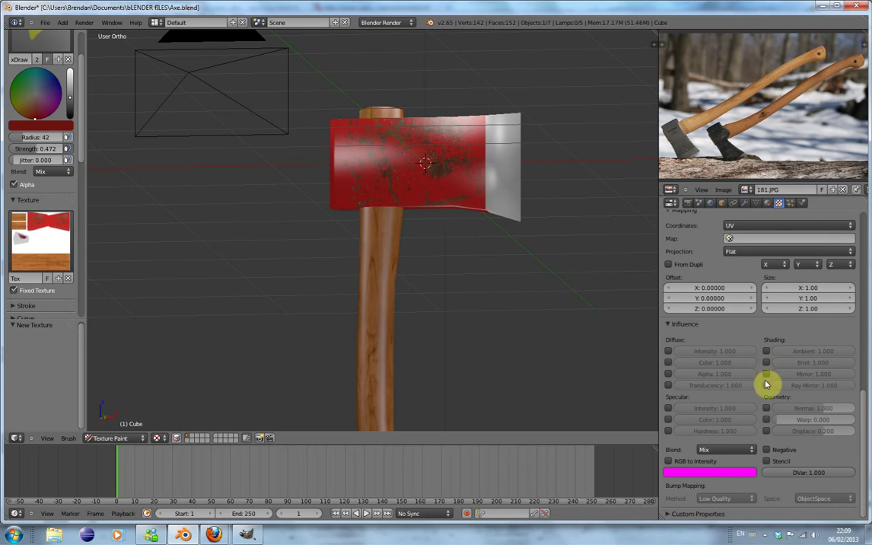
click(669, 409)
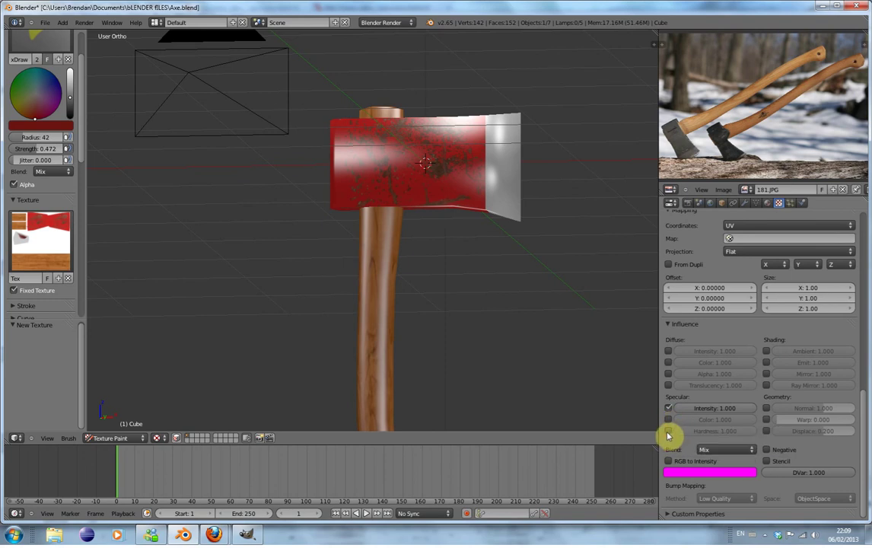
click(668, 432)
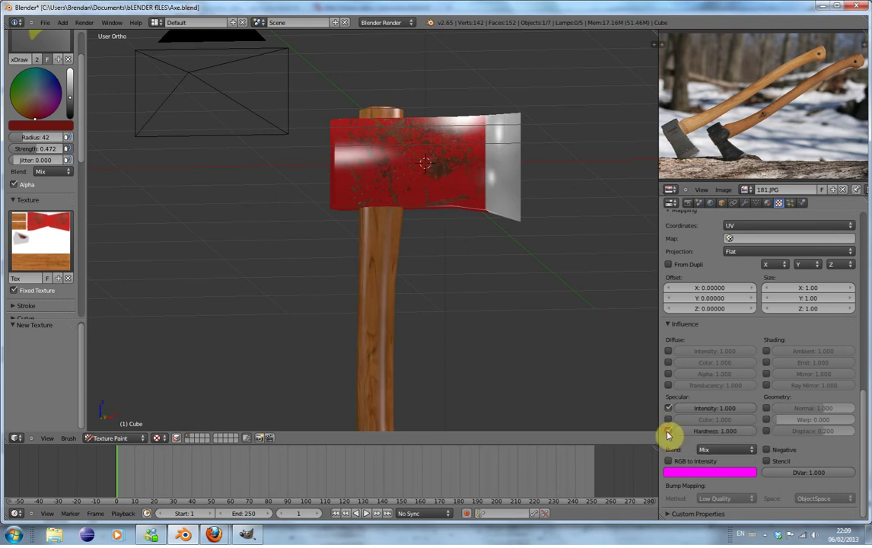
middle_drag(385, 249, 645, 263)
middle_drag(495, 256, 390, 255)
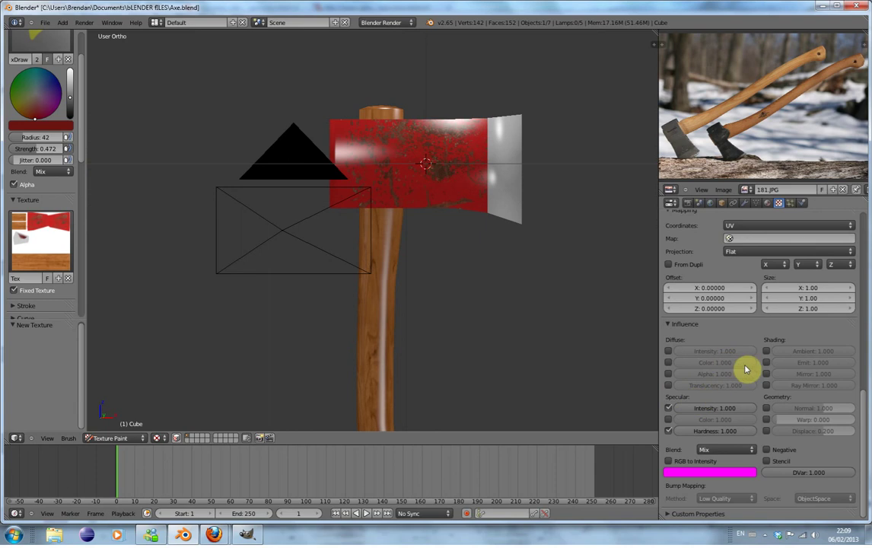
click(767, 408)
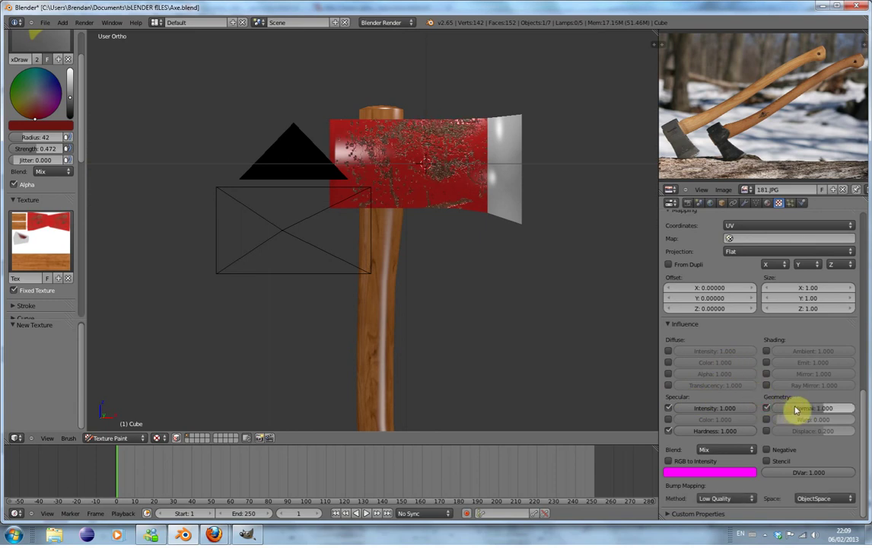
Lower the Geometry Normal bump strength to 0.236.
middle_drag(531, 347, 581, 380)
scroll(563, 373, up, 4)
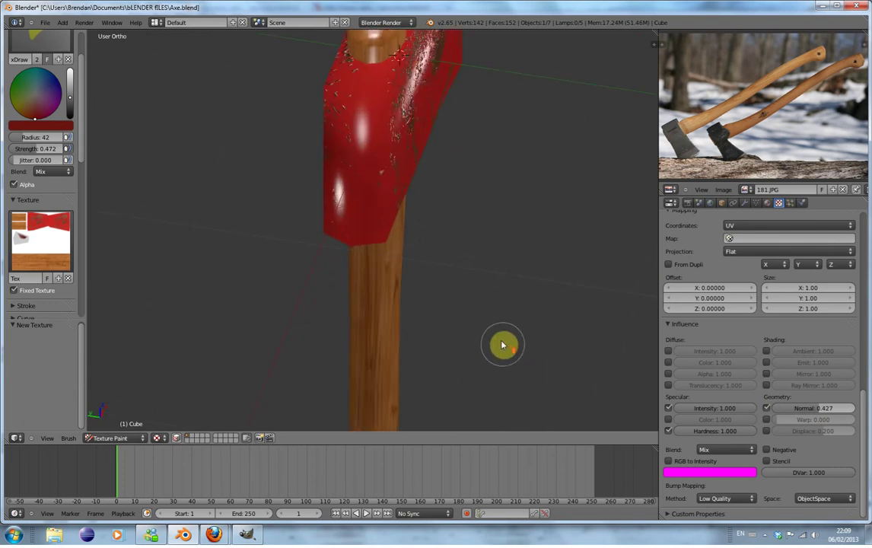
middle_drag(491, 277, 447, 252)
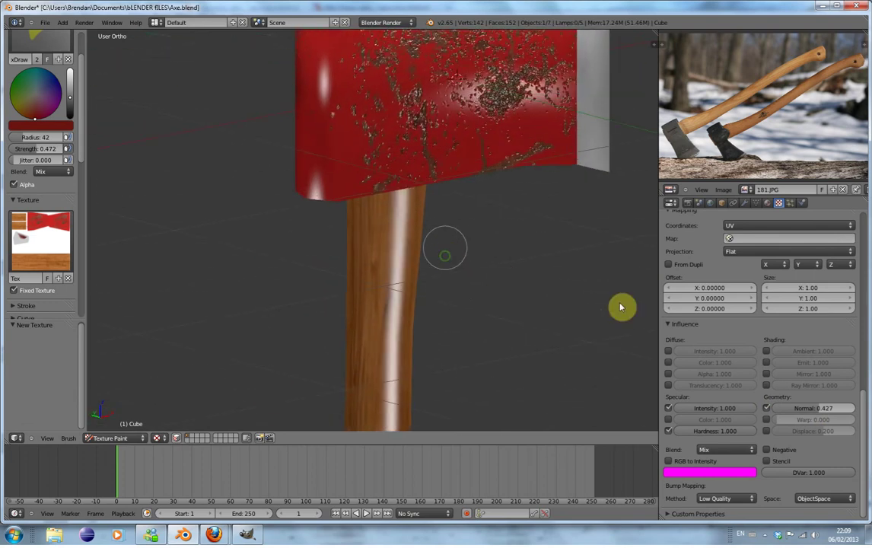
mouse_move(802, 405)
mouse_down()
mouse_move(809, 409)
mouse_move(788, 411)
mouse_up()
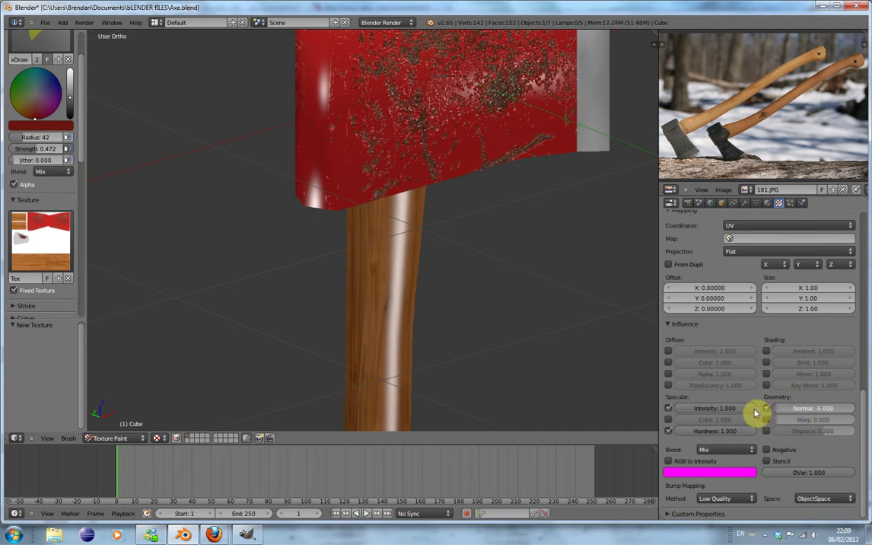
drag(746, 411, 819, 409)
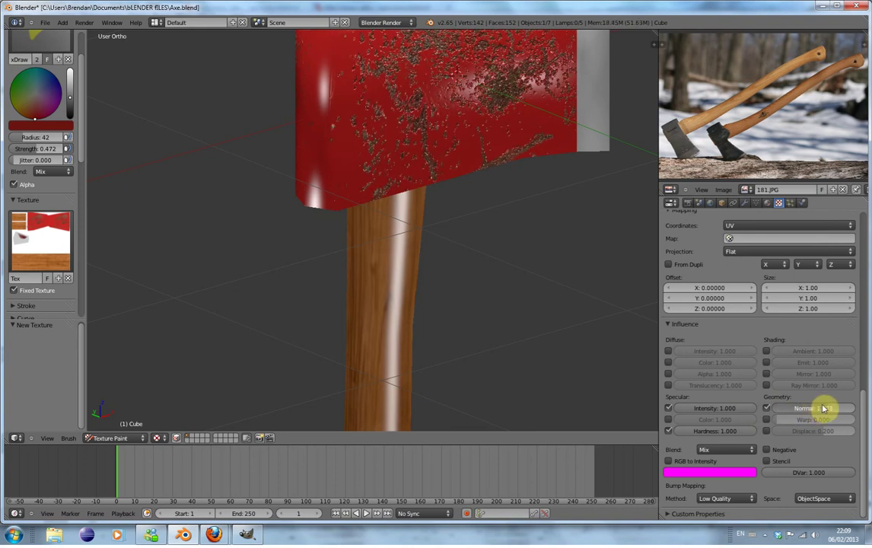
drag(818, 409, 820, 413)
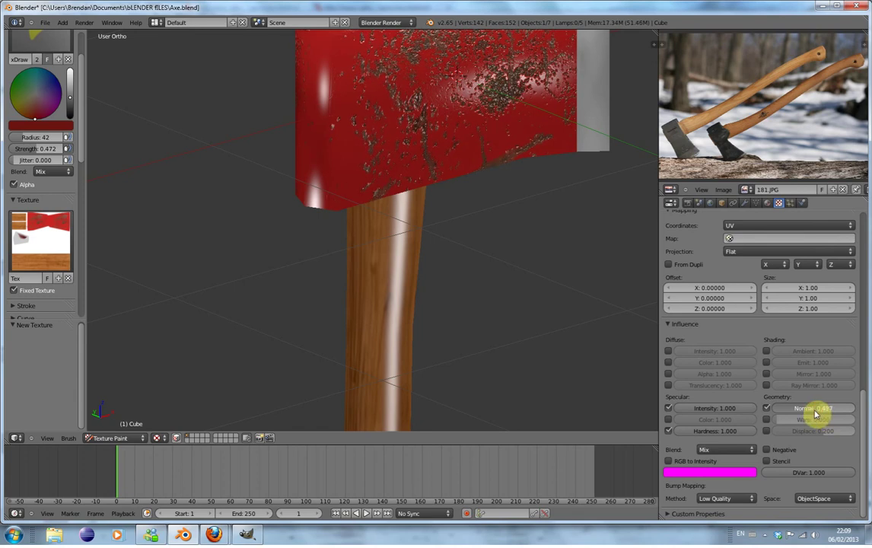
drag(813, 413, 814, 413)
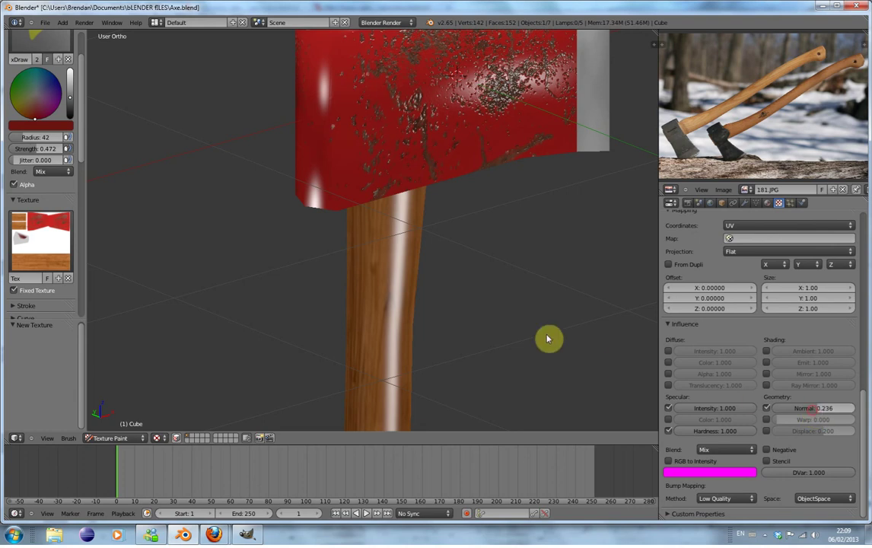
Keep Ambient, Mirror, Ray Mirror, Alpha, Translucency and Diffuse Color influences switched off.
middle_drag(458, 168, 409, 142)
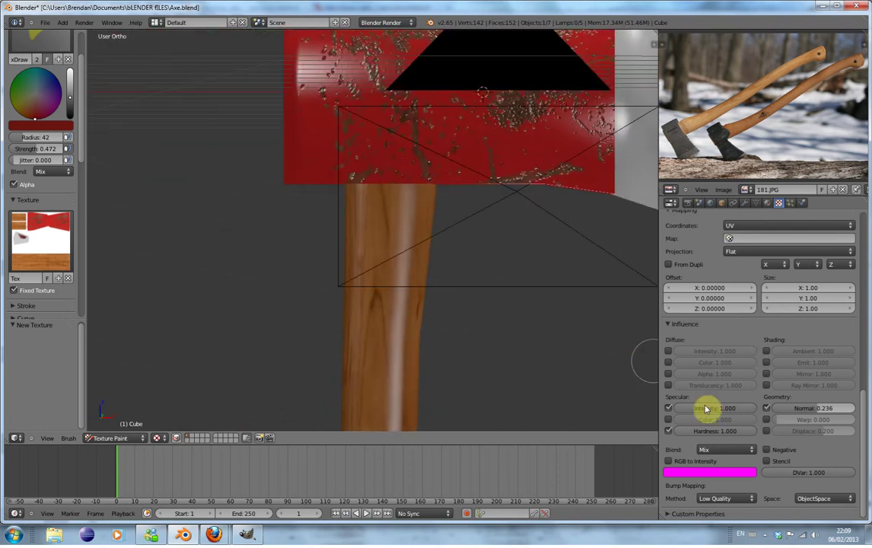
middle_drag(420, 233, 533, 289)
click(766, 354)
click(767, 353)
click(767, 375)
click(767, 386)
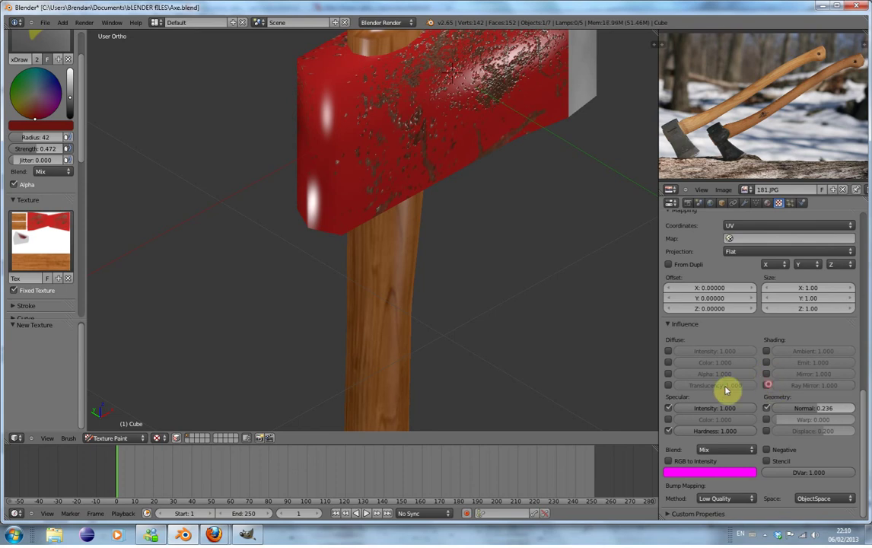
click(669, 375)
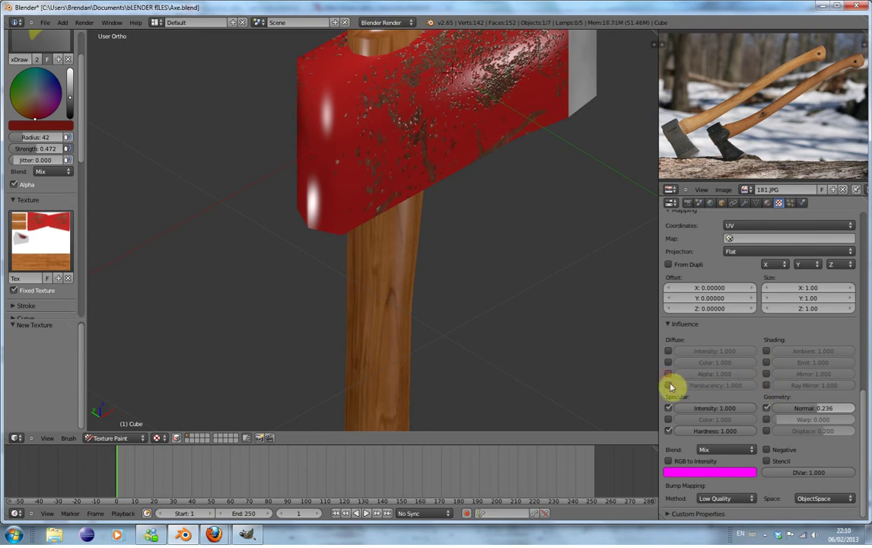
click(669, 386)
click(669, 363)
click(669, 363)
click(669, 363)
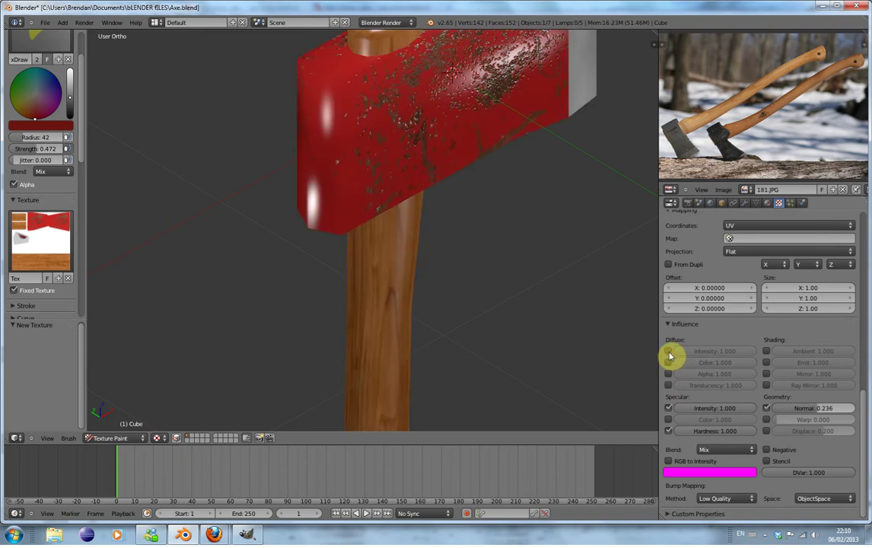
Enable Specular Color influence and disable Specular Intensity and Specular Hardness influences.
click(669, 420)
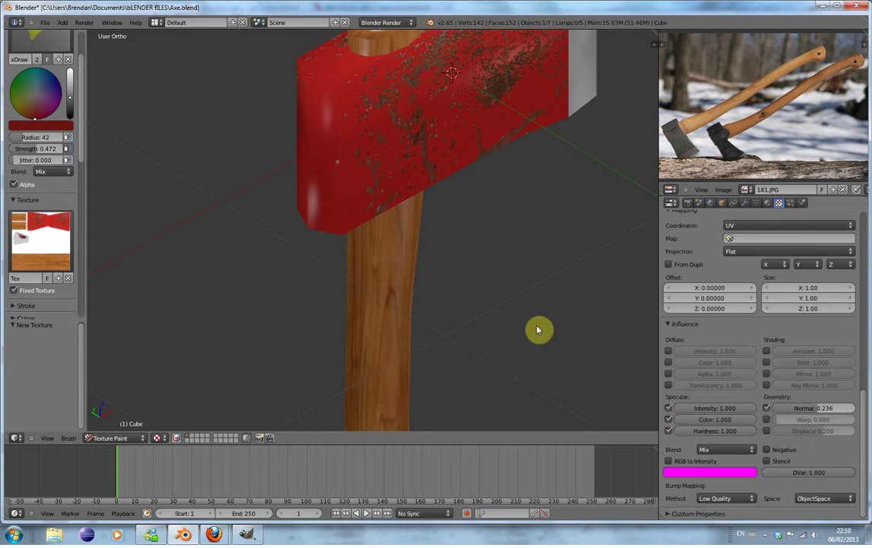
middle_drag(448, 259, 405, 271)
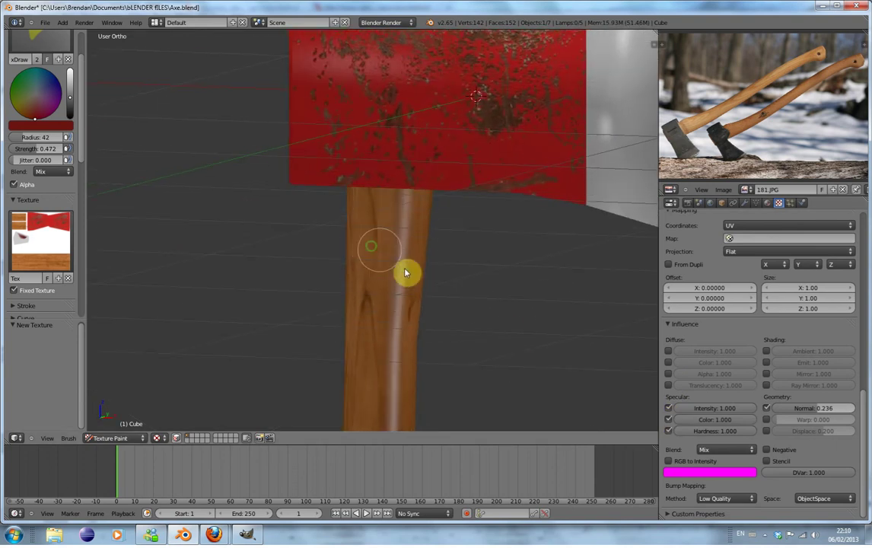
click(668, 408)
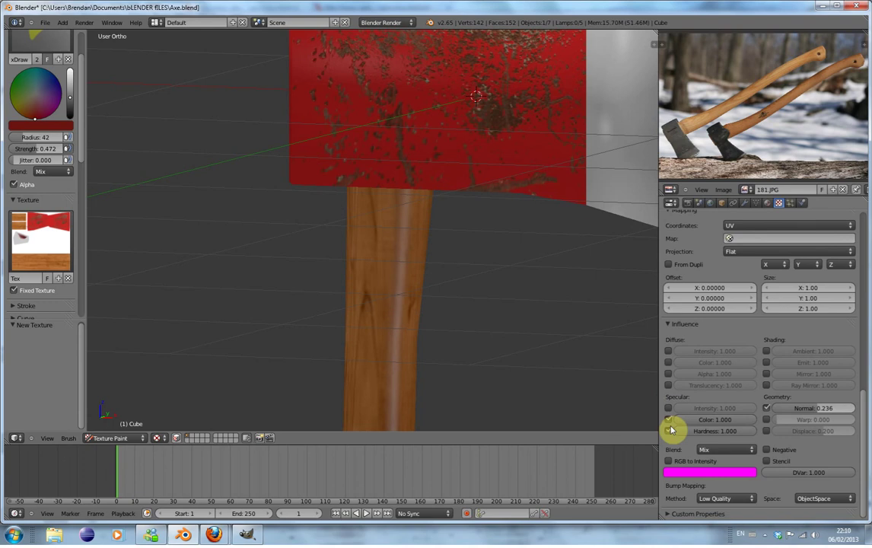
click(669, 432)
click(669, 431)
click(669, 432)
middle_drag(478, 337, 452, 323)
scroll(452, 323, down, 4)
middle_drag(444, 287, 414, 286)
scroll(414, 286, up, 3)
scroll(413, 285, down, 8)
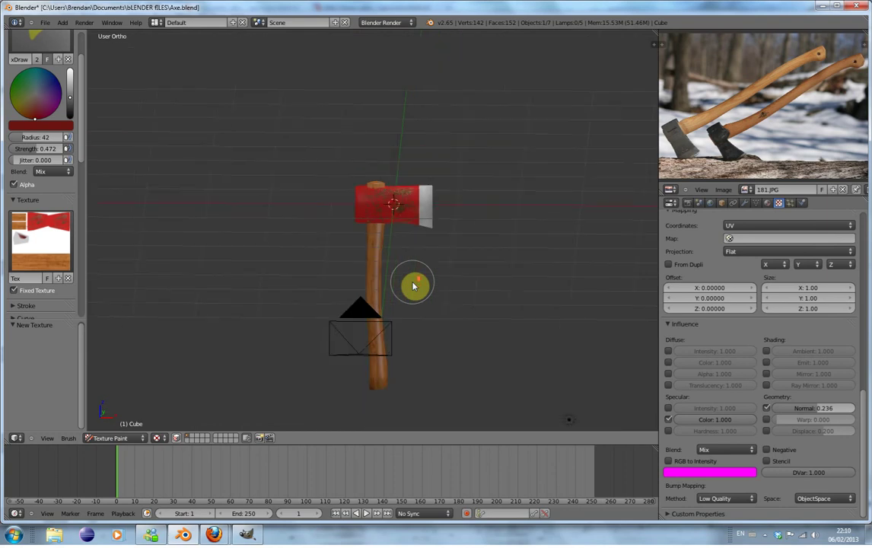
scroll(413, 285, up, 2)
Render a test image of the axe with F12, then close it.
key(F12)
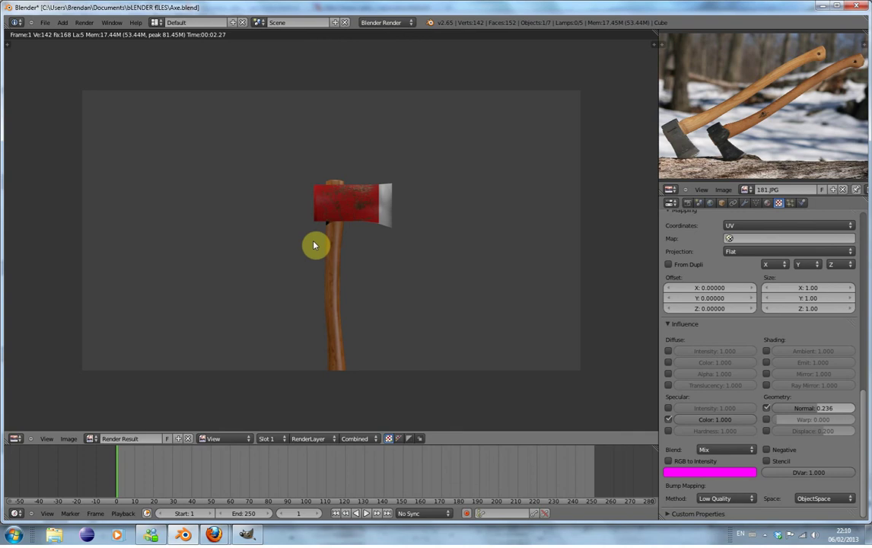
key(Escape)
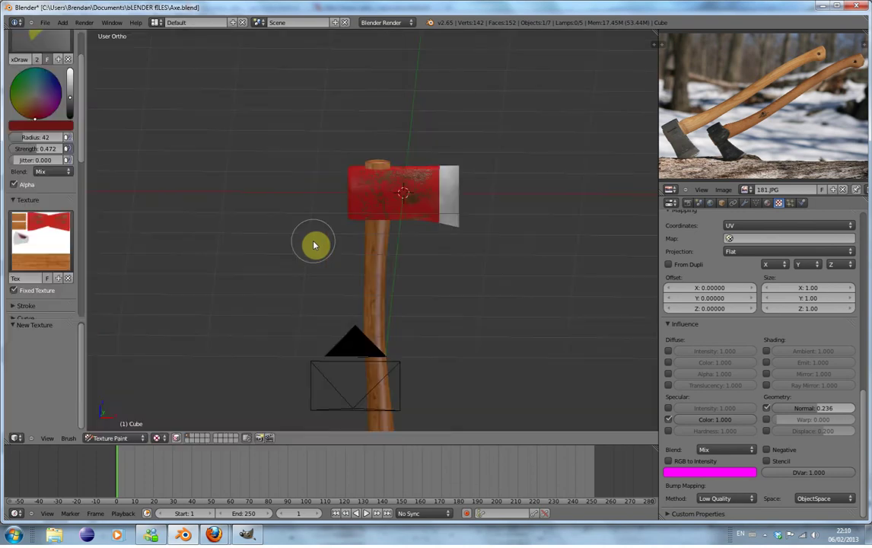
mouse_move(303, 289)
middle_down()
mouse_move(357, 321)
mouse_move(399, 272)
mouse_move(481, 265)
mouse_move(384, 265)
mouse_move(396, 263)
middle_up()
scroll(355, 323, up, 3)
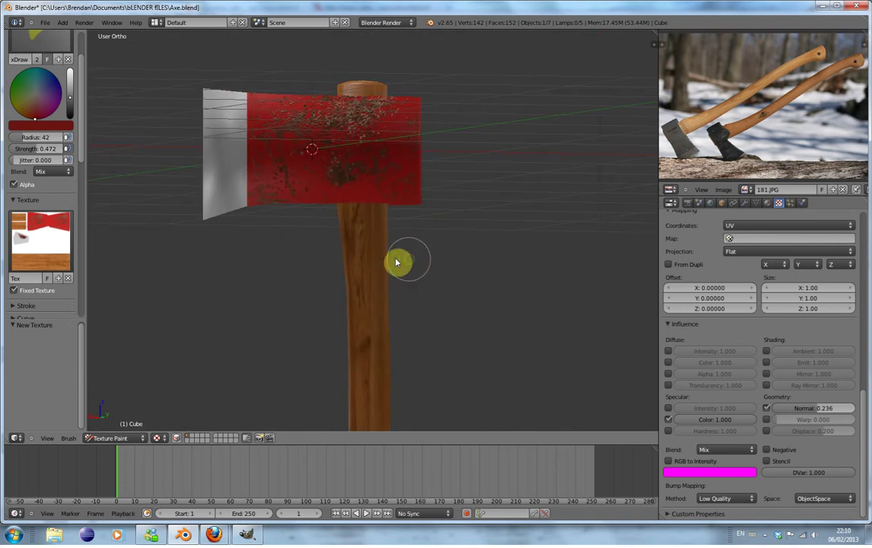
middle_drag(343, 198, 350, 249)
Try a stronger bump, restore Normal to 0.236, and save over Axe.blend.
mouse_move(802, 413)
mouse_down()
mouse_move(855, 409)
mouse_move(766, 412)
mouse_move(819, 410)
mouse_move(808, 409)
mouse_up()
middle_drag(505, 341, 469, 245)
scroll(426, 244, up, 3)
scroll(426, 243, down, 3)
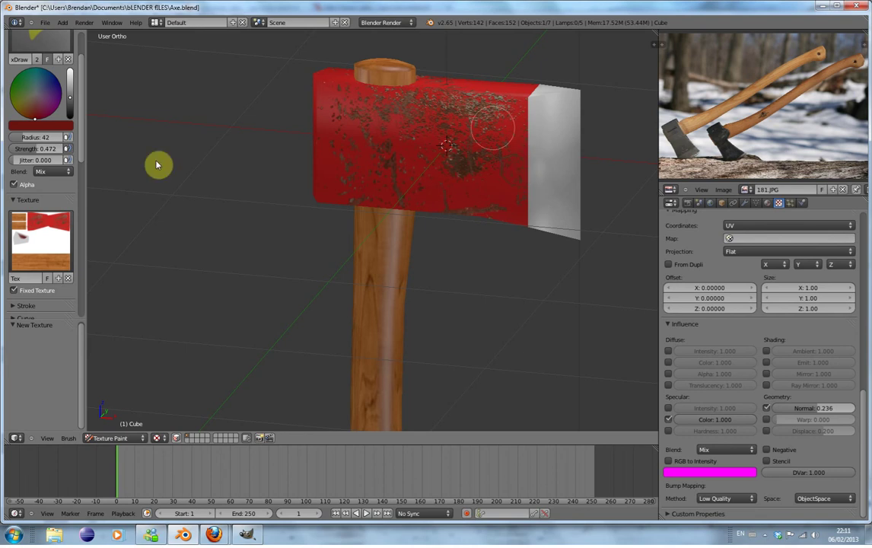
key(ctrl+s)
click(373, 254)
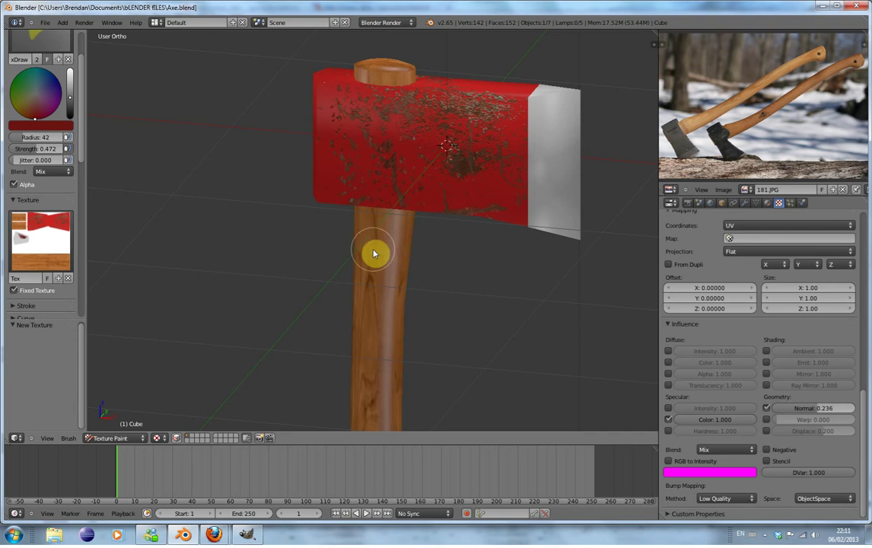